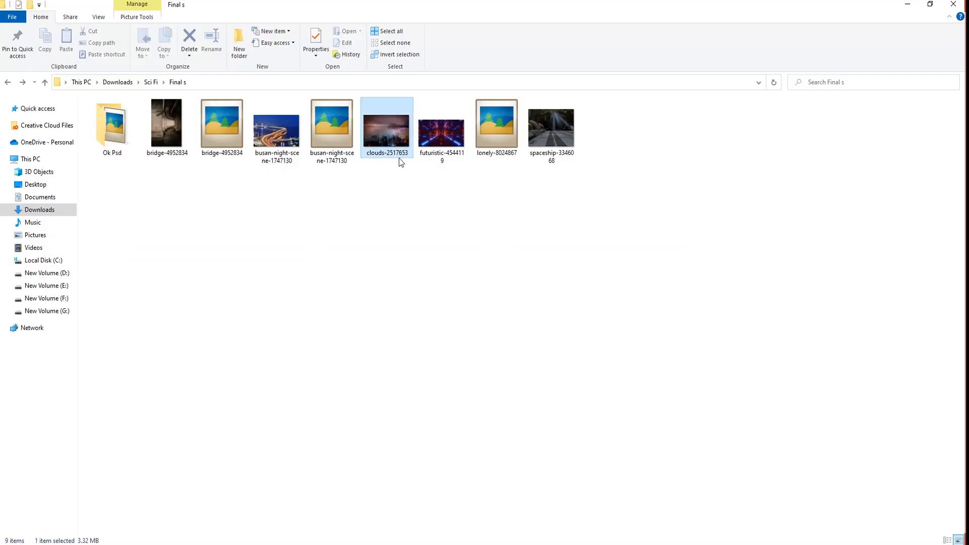
- Paste the cloudy city photo from clouds-2517653.jpg into 01.psd and scale it to about 187% so it covers the canvas
{"action": "left_click_drag", "start_coordinate": [399, 162], "coordinate": [507, 39]}
{"action": "key", "text": "ctrl+Tab"}
{"action": "key", "text": "ctrl+v"}
{"action": "key", "text": "ctrl+t"}
{"action": "left_click_drag", "start_coordinate": [539, 391], "coordinate": [626, 447]}
{"action": "left_click_drag", "start_coordinate": [551, 359], "coordinate": [551, 384]}
{"action": "left_click_drag", "start_coordinate": [629, 475], "coordinate": [650, 490]}
{"action": "left_click_drag", "start_coordinate": [584, 408], "coordinate": [573, 410]}
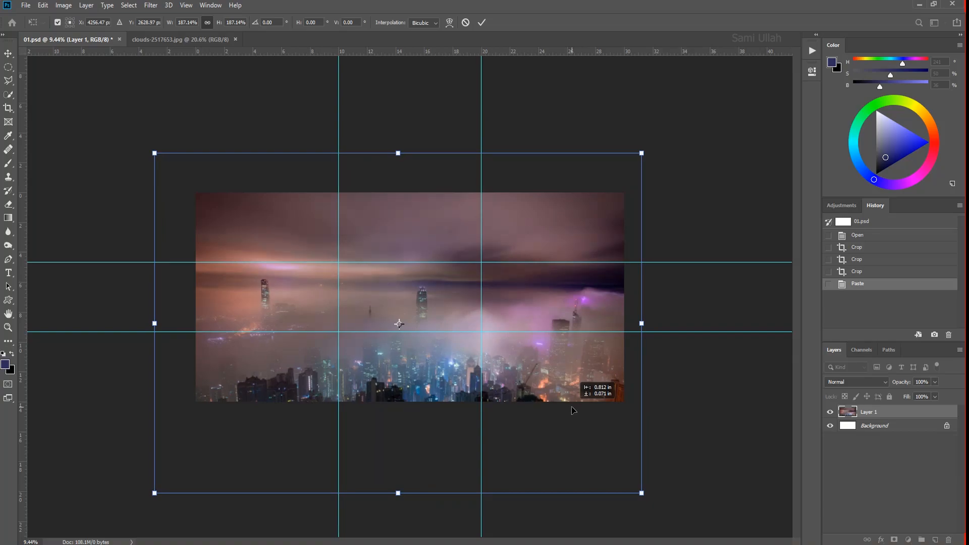
{"action": "key", "text": "Return"}
- Duplicate the city layer, rotate the copy 180° and enlarge it so the inverted buildings hang from the canvas's upper edge
{"action": "key", "text": "ctrl+j"}
{"action": "key", "text": "ctrl+t"}
{"action": "right_click", "coordinate": [422, 267]}
{"action": "left_click", "coordinate": [472, 364]}
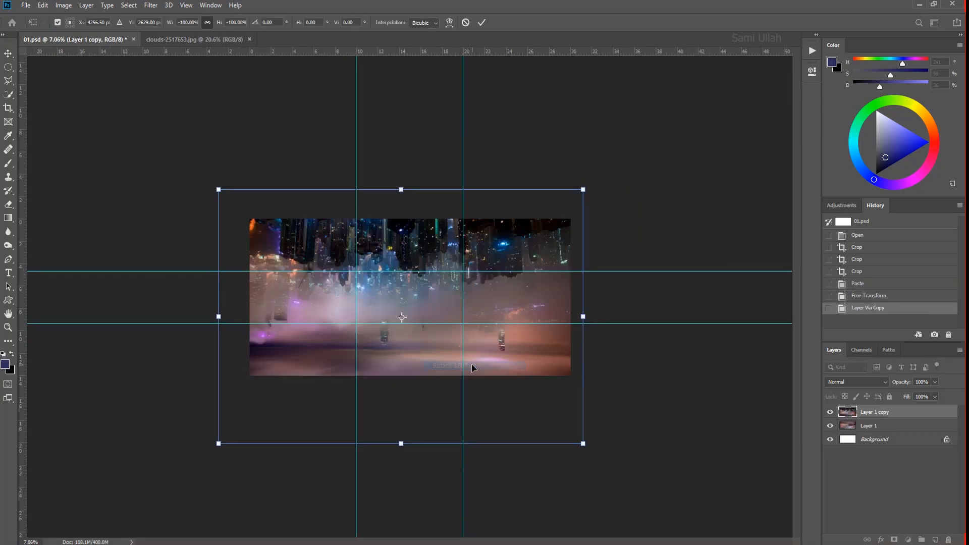
{"action": "left_click_drag", "start_coordinate": [583, 189], "coordinate": [620, 164]}
{"action": "left_click_drag", "start_coordinate": [564, 227], "coordinate": [560, 268]}
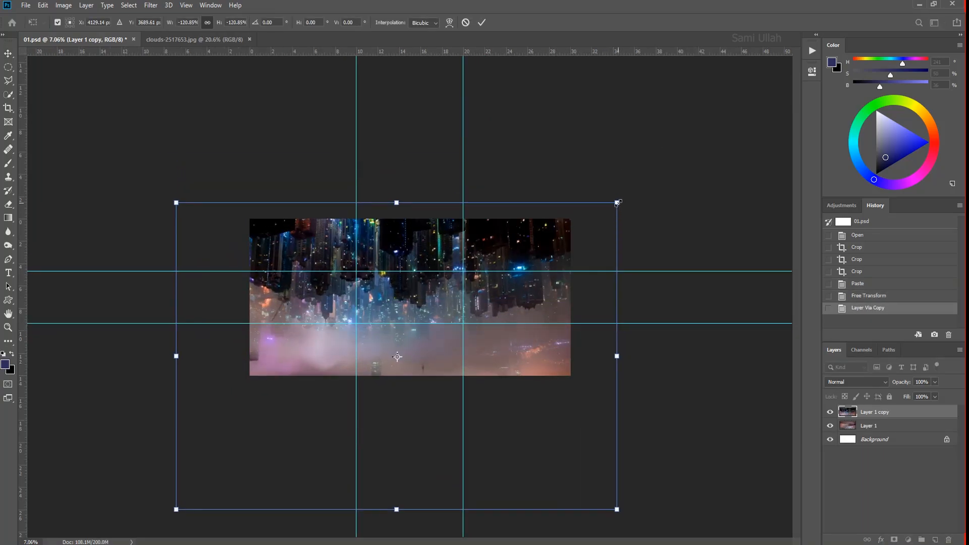
{"action": "left_click_drag", "start_coordinate": [616, 203], "coordinate": [641, 185]}
{"action": "left_click_drag", "start_coordinate": [602, 241], "coordinate": [593, 248]}
- Warp the inverted city copy by bowing its upper edge upward in an arch and adjusting the buildings
{"action": "scroll", "coordinate": [555, 263], "scroll_direction": "up", "scroll_amount": 1}
{"action": "right_click", "coordinate": [426, 298]}
{"action": "left_click", "coordinate": [451, 364]}
{"action": "left_click_drag", "start_coordinate": [411, 326], "coordinate": [407, 310]}
{"action": "scroll", "coordinate": [470, 318], "scroll_direction": "up", "scroll_amount": 5}
{"action": "left_click_drag", "start_coordinate": [609, 334], "coordinate": [615, 348]}
{"action": "left_click_drag", "start_coordinate": [422, 147], "coordinate": [444, 106]}
{"action": "left_click_drag", "start_coordinate": [262, 103], "coordinate": [261, 93]}
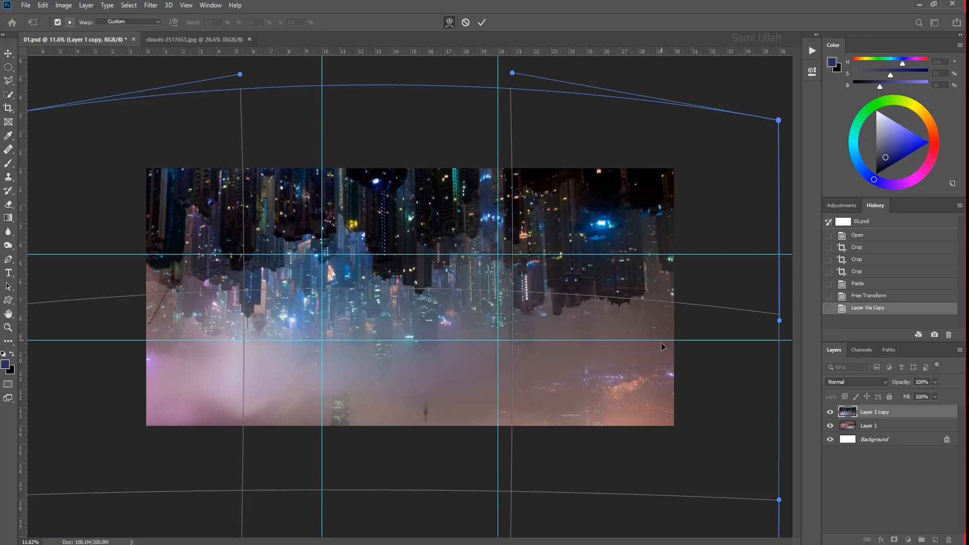
{"action": "left_click_drag", "start_coordinate": [661, 340], "coordinate": [662, 344]}
{"action": "left_click_drag", "start_coordinate": [161, 321], "coordinate": [155, 324]}
{"action": "left_click_drag", "start_coordinate": [384, 129], "coordinate": [387, 120]}
{"action": "left_click_drag", "start_coordinate": [437, 277], "coordinate": [435, 283]}
{"action": "left_click_drag", "start_coordinate": [362, 135], "coordinate": [358, 120]}
{"action": "left_click_drag", "start_coordinate": [270, 107], "coordinate": [269, 100]}
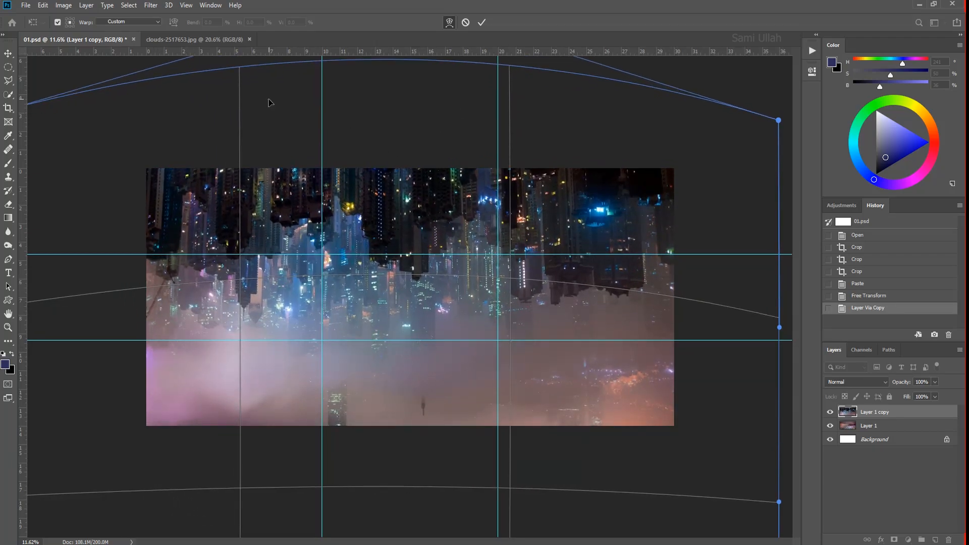
{"action": "scroll", "coordinate": [354, 334], "scroll_direction": "down", "scroll_amount": 2}
{"action": "scroll", "coordinate": [355, 269], "scroll_direction": "down", "scroll_amount": 1}
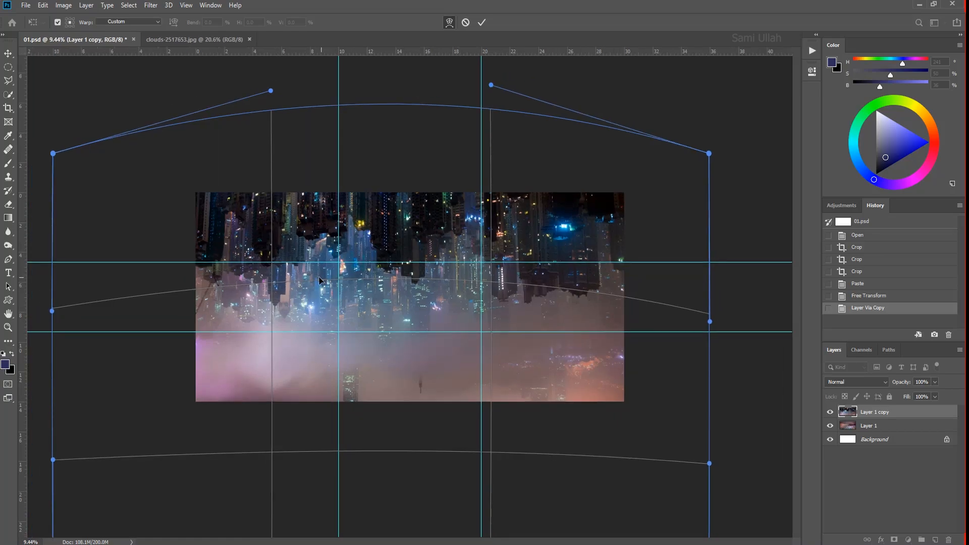
{"action": "key", "text": "Return"}
- Scale the inverted city layer down slightly and reposition it over the canvas
{"action": "key", "text": "ctrl+t"}
{"action": "left_click_drag", "start_coordinate": [53, 103], "coordinate": [125, 157]}
{"action": "left_click_drag", "start_coordinate": [709, 158], "coordinate": [726, 144]}
{"action": "left_click_drag", "start_coordinate": [614, 203], "coordinate": [605, 199]}
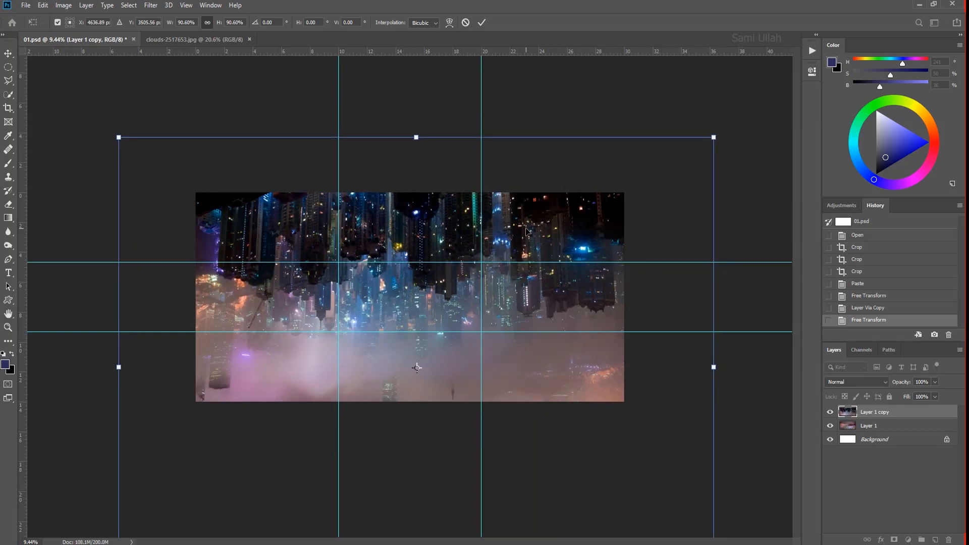
{"action": "left_click_drag", "start_coordinate": [119, 137], "coordinate": [129, 146]}
{"action": "left_click_drag", "start_coordinate": [452, 295], "coordinate": [441, 294]}
{"action": "key", "text": "Return"}
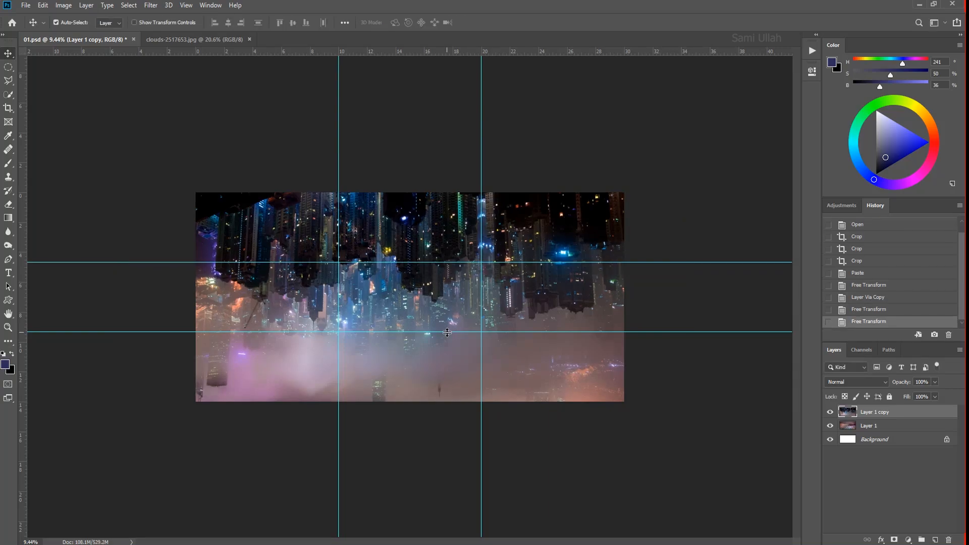
- Add a mask to the inverted city layer and paint black along its lower part to reveal the upright skyline
{"action": "left_click", "coordinate": [894, 539]}
{"action": "key", "text": "b"}
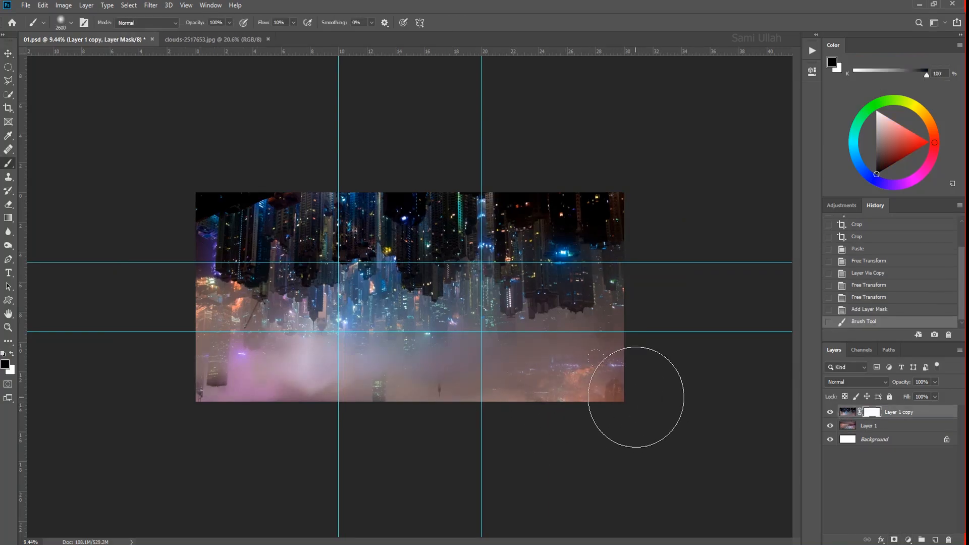
{"action": "mouse_move", "coordinate": [628, 390]}
{"action": "left_mouse_down"}
{"action": "mouse_move", "coordinate": [500, 423]}
{"action": "mouse_move", "coordinate": [372, 420]}
{"action": "mouse_move", "coordinate": [399, 435]}
{"action": "mouse_move", "coordinate": [302, 397]}
{"action": "left_mouse_up"}
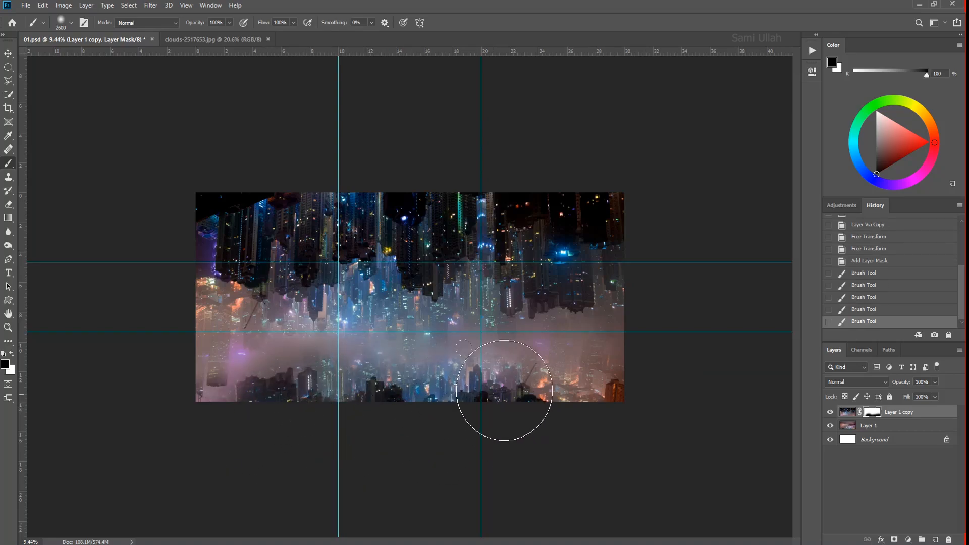
{"action": "left_click_drag", "start_coordinate": [504, 390], "coordinate": [576, 376]}
{"action": "key", "text": "ctrl+0"}
{"action": "key", "text": "Tab"}
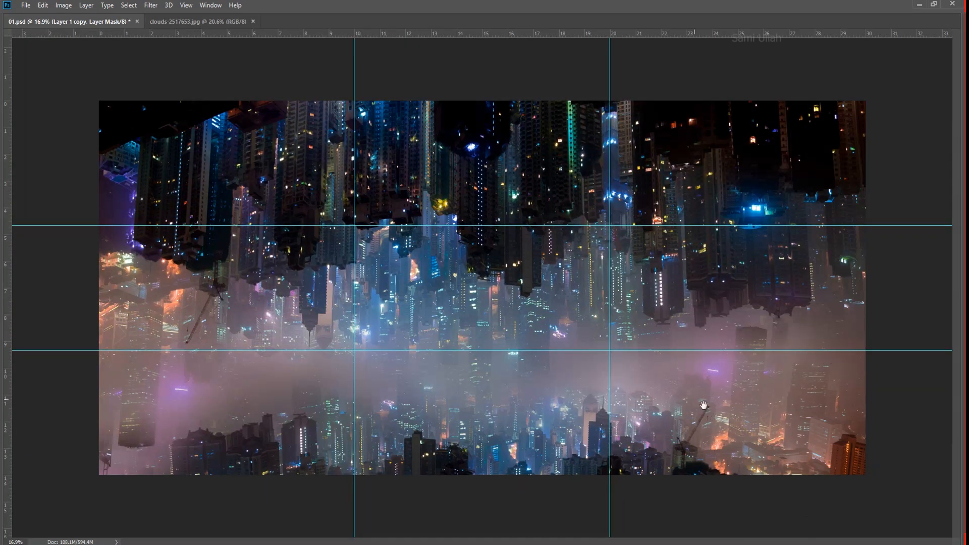
{"action": "left_click_drag", "start_coordinate": [704, 404], "coordinate": [678, 397]}
{"action": "left_click_drag", "start_coordinate": [764, 378], "coordinate": [591, 260]}
- Warp the masked inverted city layer again to reshape its hanging buildings toward the canvas's upper edge
{"action": "key", "text": "ctrl+t"}
{"action": "right_click", "coordinate": [511, 246]}
{"action": "left_click", "coordinate": [529, 313]}
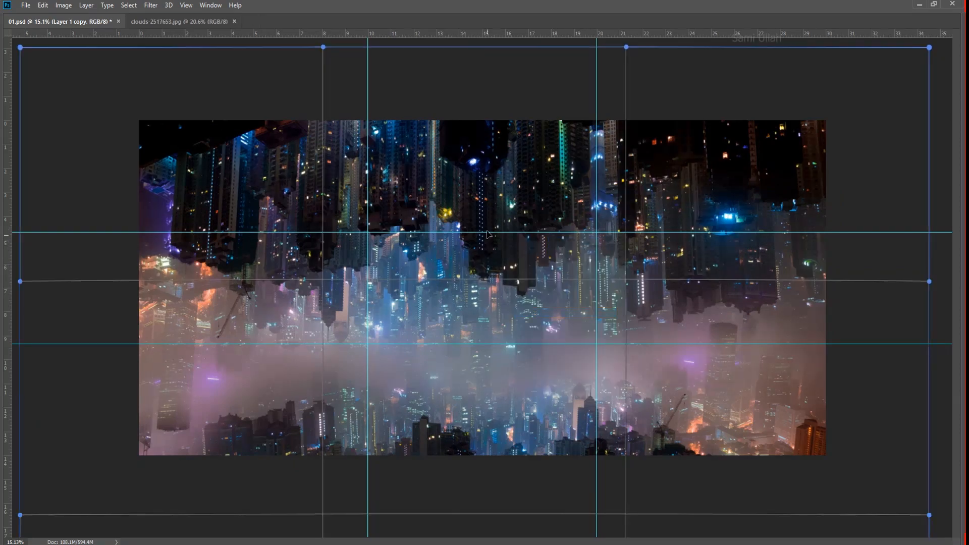
{"action": "left_click_drag", "start_coordinate": [470, 140], "coordinate": [467, 108]}
{"action": "left_click_drag", "start_coordinate": [752, 279], "coordinate": [753, 283]}
{"action": "left_click_drag", "start_coordinate": [763, 196], "coordinate": [763, 204]}
{"action": "left_click_drag", "start_coordinate": [757, 212], "coordinate": [596, 172]}
{"action": "left_click_drag", "start_coordinate": [510, 149], "coordinate": [513, 142]}
{"action": "left_click_drag", "start_coordinate": [312, 139], "coordinate": [307, 130]}
{"action": "left_click_drag", "start_coordinate": [226, 264], "coordinate": [230, 273]}
{"action": "left_click_drag", "start_coordinate": [348, 225], "coordinate": [352, 226]}
{"action": "left_click_drag", "start_coordinate": [291, 306], "coordinate": [290, 300]}
{"action": "left_click_drag", "start_coordinate": [514, 231], "coordinate": [517, 226]}
{"action": "left_click_drag", "start_coordinate": [442, 321], "coordinate": [442, 331]}
{"action": "key", "text": "Return"}
{"action": "scroll", "coordinate": [427, 448], "scroll_direction": "up", "scroll_amount": 1}
- Open busan-night-scene-1747130.psd, hide its Background layer and bring the masked bridge layer into 01.psd
{"action": "key", "text": "alt+Tab"}
{"action": "double_click", "coordinate": [331, 126]}
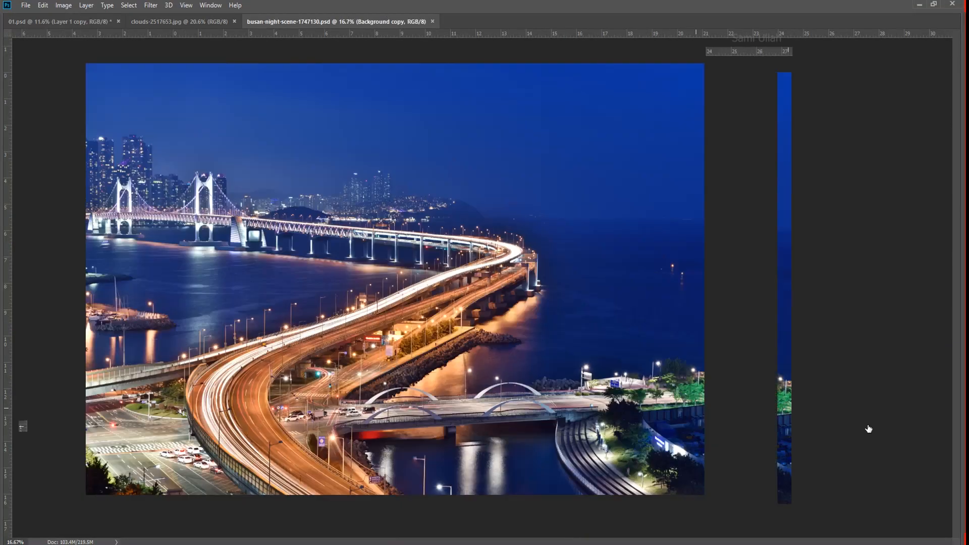
{"action": "left_click", "coordinate": [831, 431]}
{"action": "left_click", "coordinate": [831, 431]}
{"action": "left_click", "coordinate": [831, 431]}
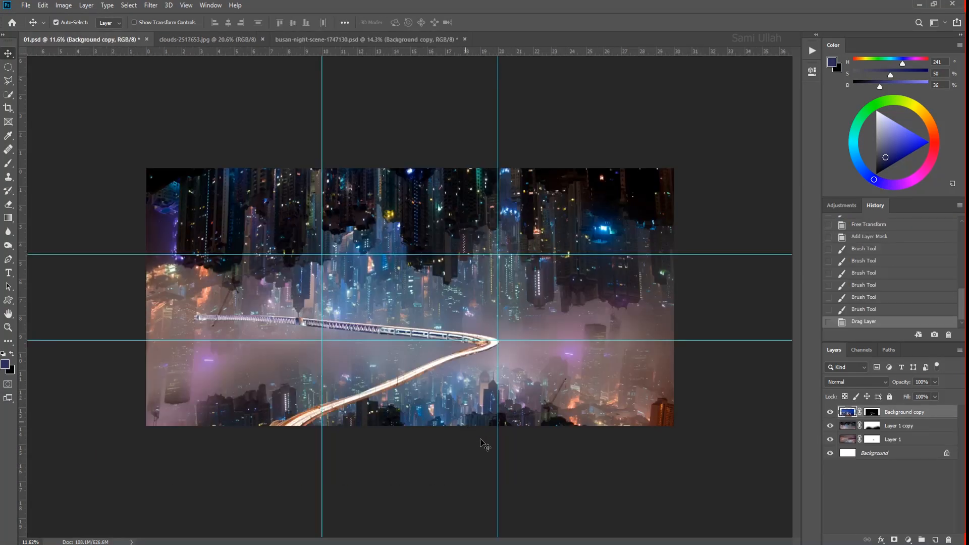
- Resize and position the bridge layer so it crosses the fog between the upright and inverted skylines
{"action": "key", "text": "ctrl+t"}
{"action": "left_click_drag", "start_coordinate": [488, 363], "coordinate": [505, 368]}
{"action": "scroll", "coordinate": [555, 429], "scroll_direction": "up", "scroll_amount": 2}
{"action": "left_click_drag", "start_coordinate": [641, 502], "coordinate": [638, 509]}
{"action": "left_click_drag", "start_coordinate": [557, 418], "coordinate": [571, 428]}
{"action": "left_click_drag", "start_coordinate": [639, 519], "coordinate": [713, 544]}
{"action": "left_click_drag", "start_coordinate": [549, 437], "coordinate": [530, 395]}
{"action": "key", "text": "Return"}
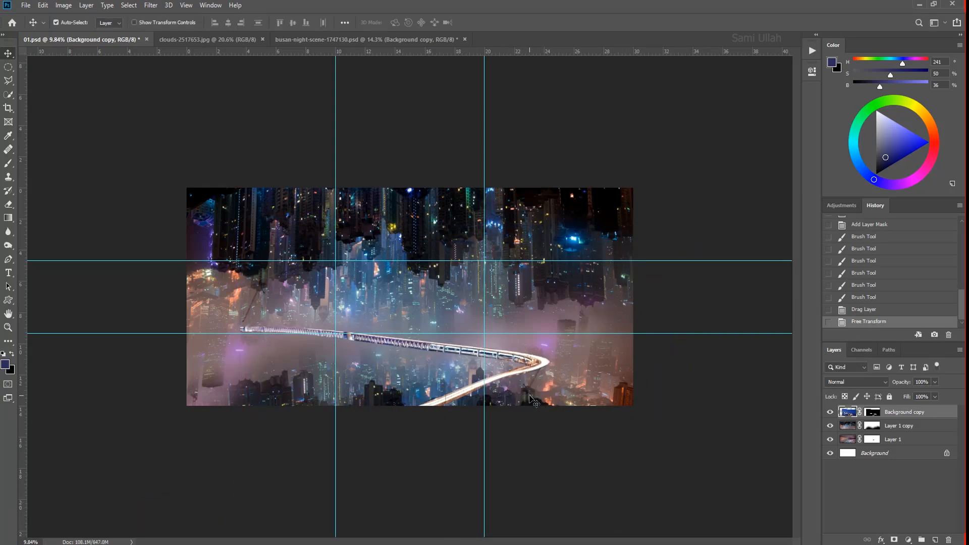
- Duplicate the bridge layer, mask out the copy's curved road section with black and hide the original bridge layer
{"action": "key", "text": "ctrl+j"}
{"action": "left_click", "coordinate": [872, 412]}
{"action": "key", "text": "b"}
{"action": "mouse_move", "coordinate": [542, 366]}
{"action": "left_mouse_down"}
{"action": "mouse_move", "coordinate": [482, 407]}
{"action": "mouse_move", "coordinate": [436, 404]}
{"action": "left_mouse_up"}
{"action": "left_click", "coordinate": [830, 426]}
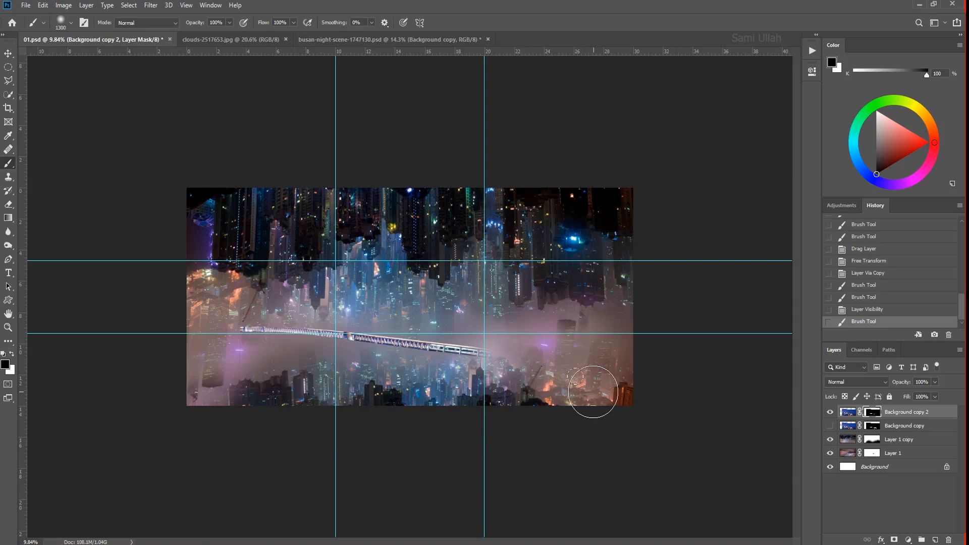
- Warp the remaining straight bridge segment on Background copy 2
{"action": "key", "text": "ctrl+t"}
{"action": "right_click", "coordinate": [377, 319]}
{"action": "left_click", "coordinate": [399, 391]}
{"action": "left_click_drag", "start_coordinate": [207, 279], "coordinate": [571, 381]}
{"action": "left_click_drag", "start_coordinate": [357, 335], "coordinate": [386, 341]}
{"action": "key", "text": "Return"}
- Rotate the straight bridge segment by about -2.6° and reposition it across the fog
{"action": "key", "text": "v"}
{"action": "key", "text": "ctrl+t"}
{"action": "left_click_drag", "start_coordinate": [747, 452], "coordinate": [750, 441]}
{"action": "left_click_drag", "start_coordinate": [447, 334], "coordinate": [451, 335]}
{"action": "scroll", "coordinate": [451, 336], "scroll_direction": "down", "scroll_amount": 1}
{"action": "left_click_drag", "start_coordinate": [730, 368], "coordinate": [730, 364]}
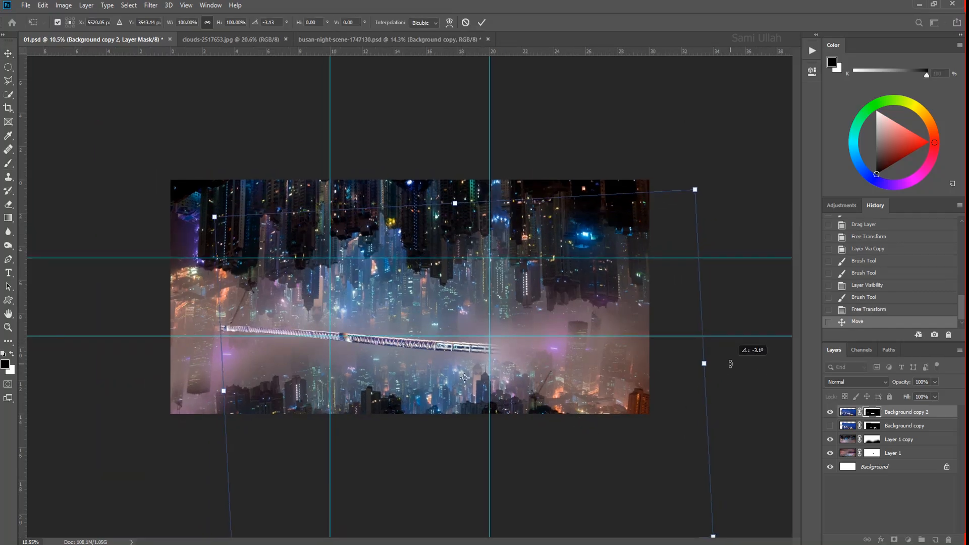
{"action": "left_click_drag", "start_coordinate": [516, 334], "coordinate": [514, 332]}
{"action": "key", "text": "Return"}
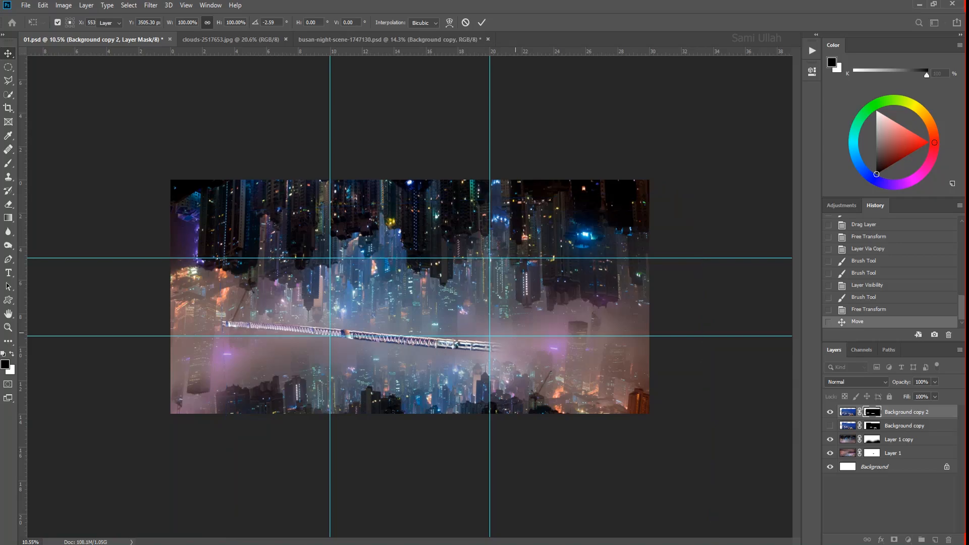
- Duplicate the bridge segment toward the canvas's left edge and paint black on the copy's mask to blend the overlap
{"action": "left_click_drag", "start_coordinate": [424, 348], "coordinate": [370, 343], "text": "alt"}
{"action": "left_click", "coordinate": [872, 412]}
{"action": "key", "text": "b"}
{"action": "scroll", "coordinate": [162, 308], "scroll_direction": "up", "scroll_amount": 6}
{"action": "key", "text": "ctrl+z"}
{"action": "left_click_drag", "start_coordinate": [571, 399], "coordinate": [651, 384]}
{"action": "mouse_move", "coordinate": [757, 384]}
{"action": "left_mouse_down"}
{"action": "mouse_move", "coordinate": [484, 347]}
{"action": "mouse_move", "coordinate": [656, 355]}
{"action": "left_mouse_up"}
{"action": "left_click_drag", "start_coordinate": [283, 313], "coordinate": [363, 315]}
{"action": "key", "text": "ctrl+z"}
{"action": "left_click_drag", "start_coordinate": [637, 396], "coordinate": [640, 355]}
{"action": "left_click_drag", "start_coordinate": [486, 376], "coordinate": [197, 321]}
- Scale the left bridge copy to about 97.6% and clean up its mask along the bridge with the Eraser and Polygonal Lasso
{"action": "key", "text": "ctrl+t"}
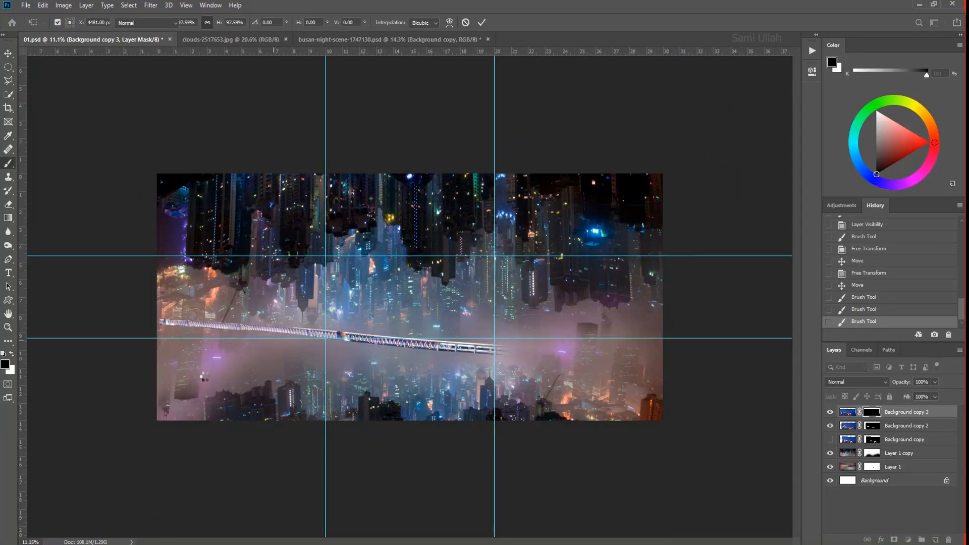
{"action": "scroll", "coordinate": [213, 341], "scroll_direction": "up", "scroll_amount": 18}
{"action": "key", "text": "e"}
{"action": "key", "text": "ctrl+z"}
{"action": "key", "text": "x"}
{"action": "left_click_drag", "start_coordinate": [361, 252], "coordinate": [333, 280]}
{"action": "key", "text": "l"}
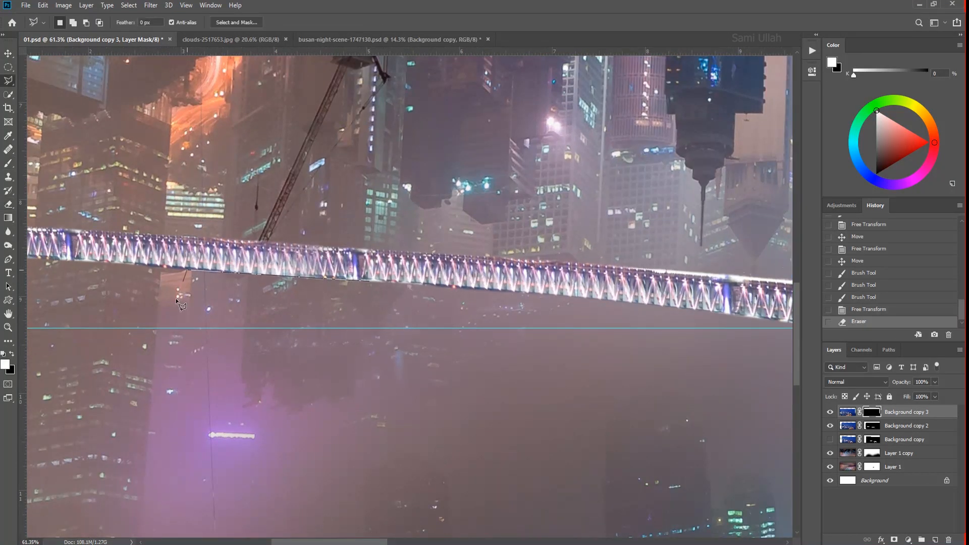
{"action": "key", "text": "ctrl+d"}
- Paint black on the Background copy 2 mask to blend the joint between the left and middle bridge segments
{"action": "scroll", "coordinate": [472, 340], "scroll_direction": "down", "scroll_amount": 11}
{"action": "left_click", "coordinate": [829, 425]}
{"action": "left_click", "coordinate": [830, 425]}
{"action": "left_click", "coordinate": [871, 425]}
{"action": "key", "text": "b"}
{"action": "key", "text": "x"}
{"action": "scroll", "coordinate": [344, 343], "scroll_direction": "up", "scroll_amount": 20}
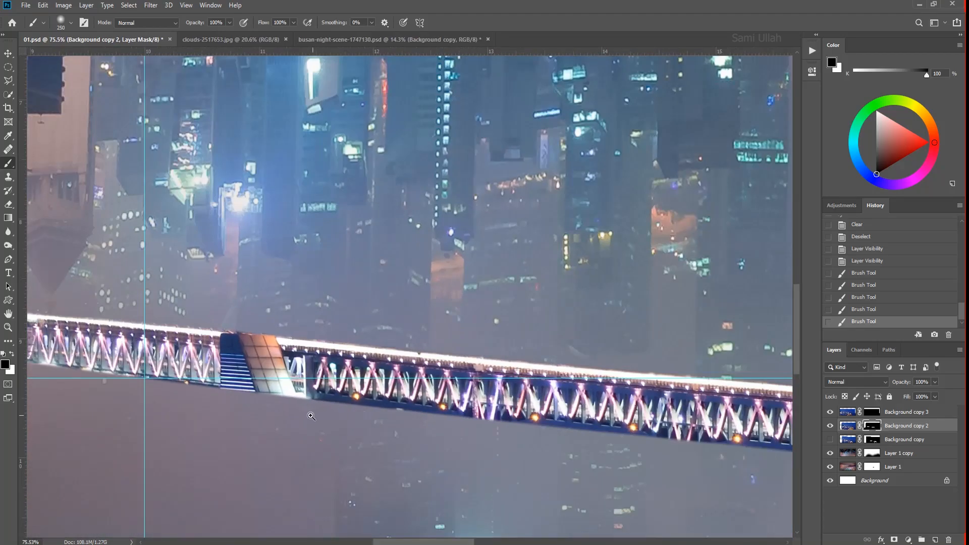
- Duplicate the middle bridge segment toward the canvas's right side and send the copy one layer backward
{"action": "scroll", "coordinate": [344, 349], "scroll_direction": "down", "scroll_amount": 20}
{"action": "key", "text": "v"}
{"action": "left_click_drag", "start_coordinate": [451, 341], "coordinate": [564, 351]}
{"action": "key", "text": "ctrl+["}
{"action": "scroll", "coordinate": [548, 349], "scroll_direction": "up", "scroll_amount": 15}
- Reposition and transform the right bridge copy so it continues the line of the middle segment
{"action": "key", "text": "Tab"}
{"action": "scroll", "coordinate": [706, 371], "scroll_direction": "down", "scroll_amount": 2}
{"action": "left_click_drag", "start_coordinate": [685, 353], "coordinate": [717, 358]}
{"action": "key", "text": "ctrl+t"}
{"action": "scroll", "coordinate": [757, 386], "scroll_direction": "down", "scroll_amount": 6}
{"action": "left_click_drag", "start_coordinate": [904, 437], "coordinate": [916, 433]}
{"action": "scroll", "coordinate": [907, 431], "scroll_direction": "down", "scroll_amount": 4}
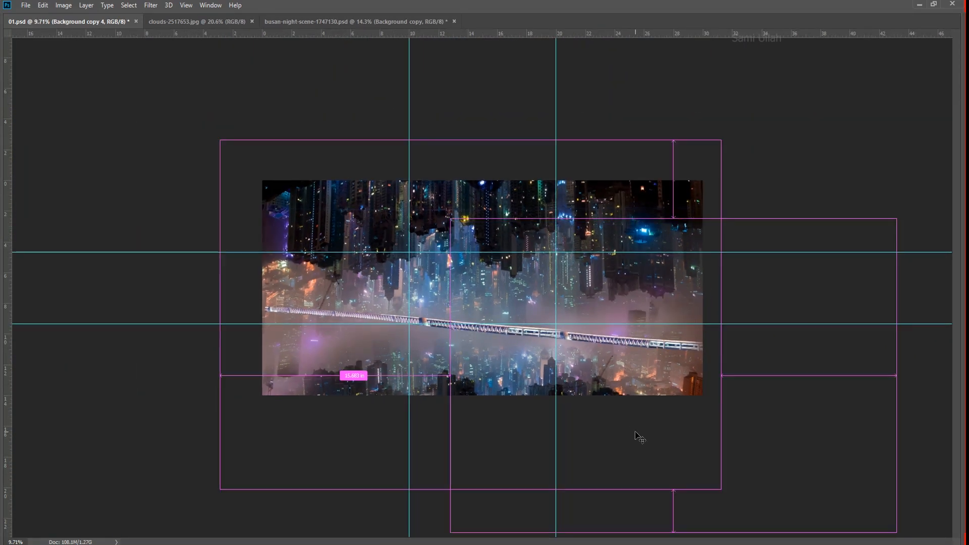
- Clean up the masks where the middle and right bridge segments meet and shift the right segment into alignment
{"action": "scroll", "coordinate": [580, 333], "scroll_direction": "up", "scroll_amount": 10}
{"action": "key", "text": "e"}
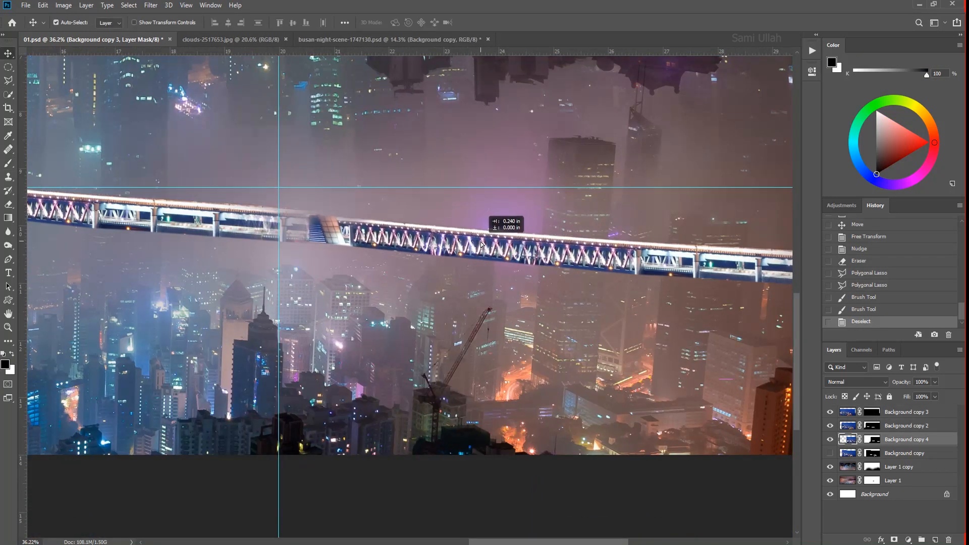
{"action": "left_click_drag", "start_coordinate": [500, 212], "coordinate": [409, 211]}
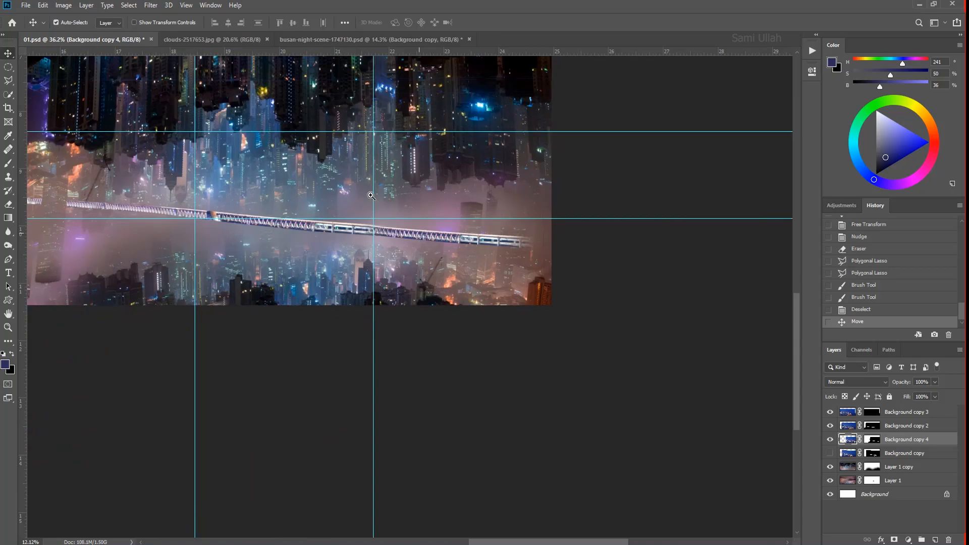
{"action": "left_click", "coordinate": [570, 328]}
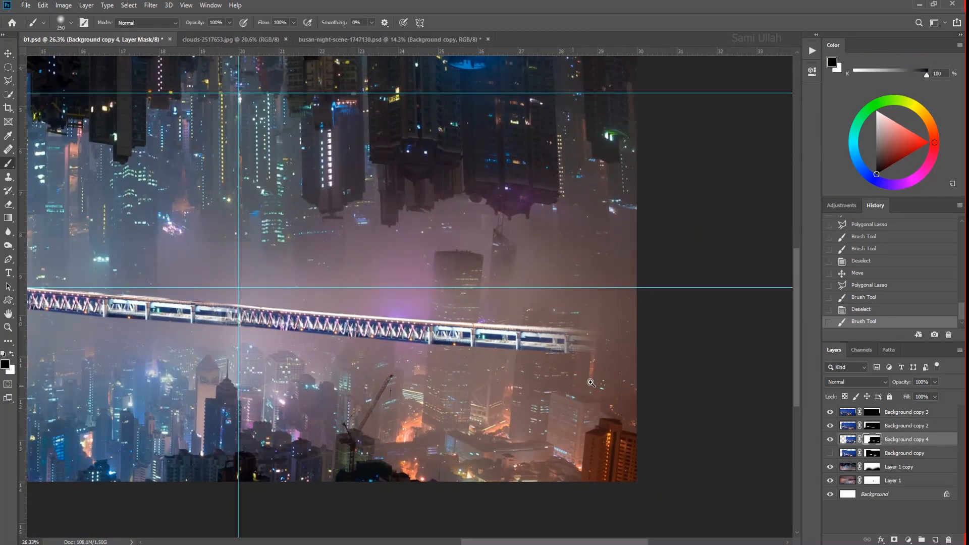
- Toggle Background copy 2 to check the overlap and paint black on the Background copy 3 mask near the bridge's right end
{"action": "left_click", "coordinate": [829, 426]}
{"action": "left_click", "coordinate": [830, 426]}
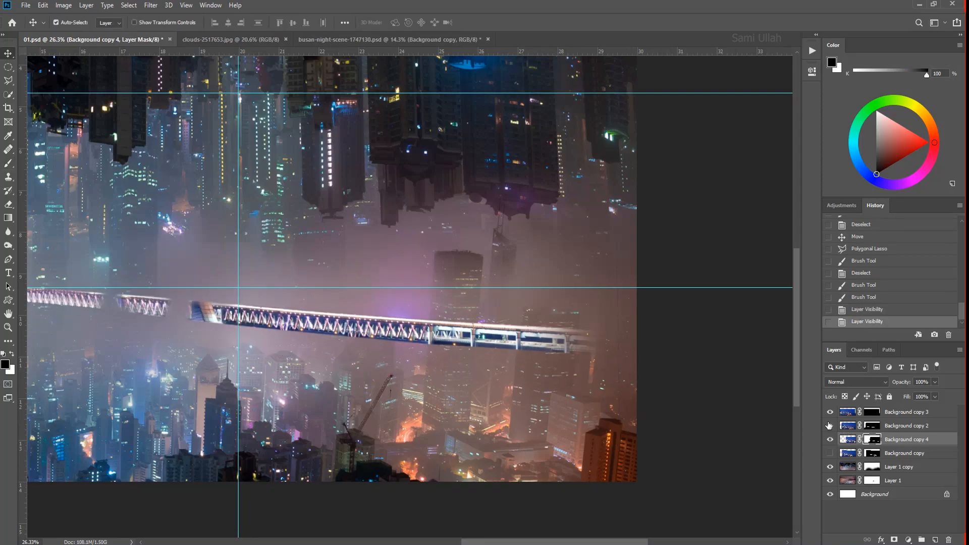
{"action": "left_click", "coordinate": [830, 426]}
{"action": "left_click", "coordinate": [904, 411]}
{"action": "left_click_drag", "start_coordinate": [573, 352], "coordinate": [606, 392]}
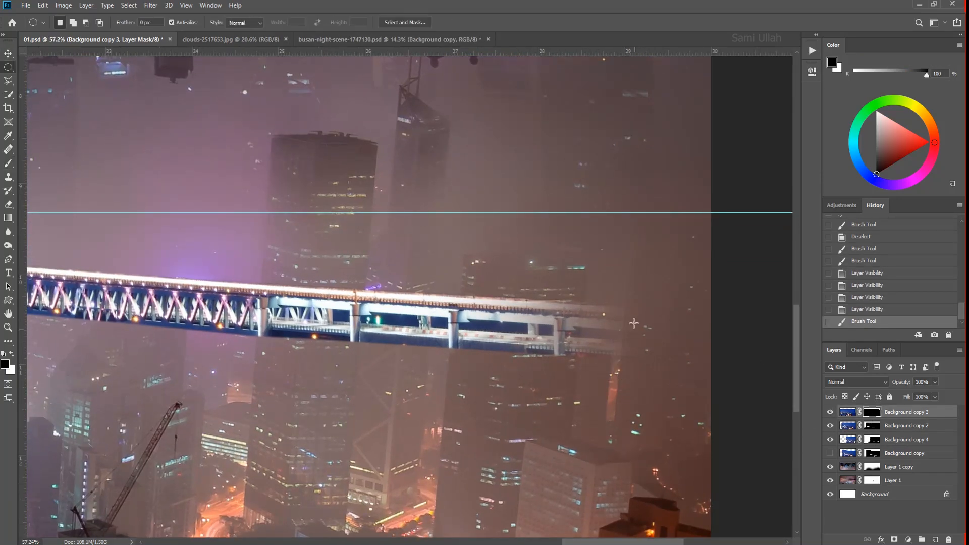
- Lasso the tower areas crossing the bridge's right end and paint them black on the Background copy 4 mask
{"action": "key", "text": "v"}
{"action": "left_click_drag", "start_coordinate": [562, 350], "coordinate": [564, 350]}
{"action": "double_click", "coordinate": [657, 266]}
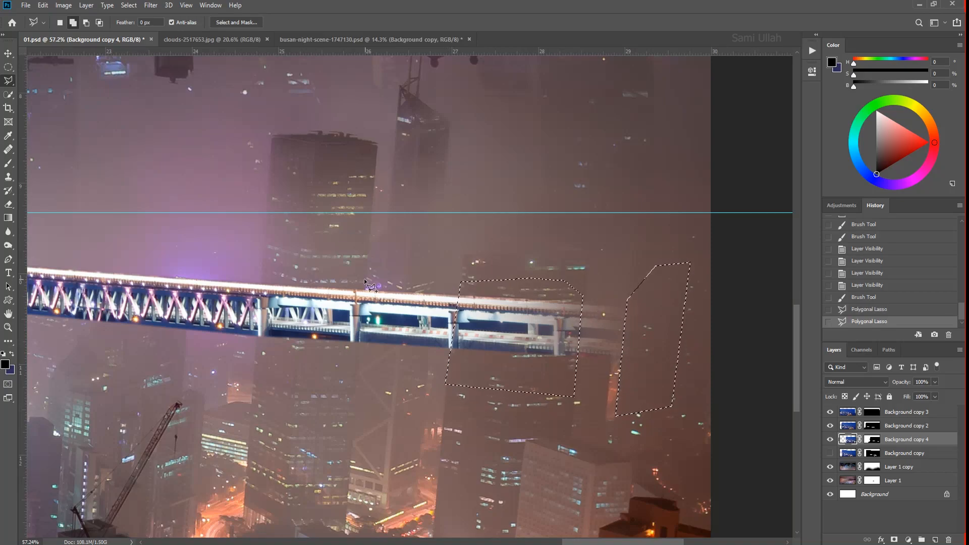
{"action": "left_click", "coordinate": [262, 266]}
{"action": "left_click", "coordinate": [317, 251]}
{"action": "double_click", "coordinate": [355, 254]}
{"action": "mouse_move", "coordinate": [474, 341]}
{"action": "left_mouse_down"}
{"action": "mouse_move", "coordinate": [386, 329]}
{"action": "mouse_move", "coordinate": [507, 344]}
{"action": "mouse_move", "coordinate": [597, 406]}
{"action": "mouse_move", "coordinate": [586, 408]}
{"action": "left_mouse_up"}
{"action": "left_click", "coordinate": [871, 440]}
{"action": "key", "text": "b"}
{"action": "key", "text": "ctrl+d"}
- Show the Background copy layer, flip it horizontally at 96.67% scale and position its curved bridge in the canvas's lower-right area
{"action": "scroll", "coordinate": [575, 418], "scroll_direction": "down", "scroll_amount": 5}
{"action": "left_click", "coordinate": [830, 454]}
{"action": "left_click", "coordinate": [848, 453]}
{"action": "key", "text": "ctrl+t"}
{"action": "right_click", "coordinate": [506, 404]}
{"action": "left_click", "coordinate": [523, 388]}
{"action": "left_click_drag", "start_coordinate": [476, 360], "coordinate": [529, 366]}
{"action": "scroll", "coordinate": [528, 366], "scroll_direction": "down", "scroll_amount": 1}
{"action": "left_click_drag", "start_coordinate": [744, 233], "coordinate": [737, 239]}
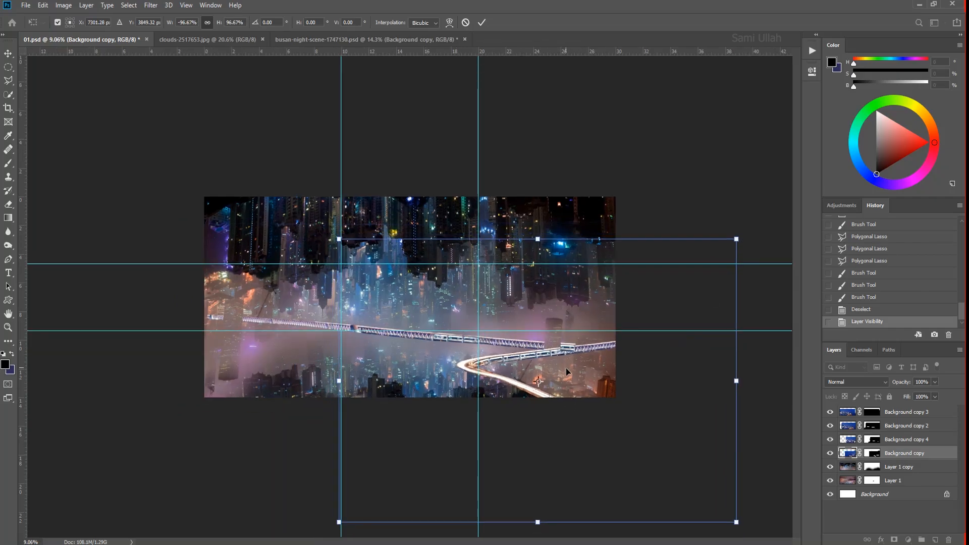
{"action": "key", "text": "ctrl+t"}
{"action": "left_click_drag", "start_coordinate": [566, 386], "coordinate": [570, 391]}
{"action": "key", "text": "Return"}
- Load the Background copy 2 mask as a selection and clone bridge trusses over the seam between the left and middle segments
{"action": "scroll", "coordinate": [570, 386], "scroll_direction": "up", "scroll_amount": 10}
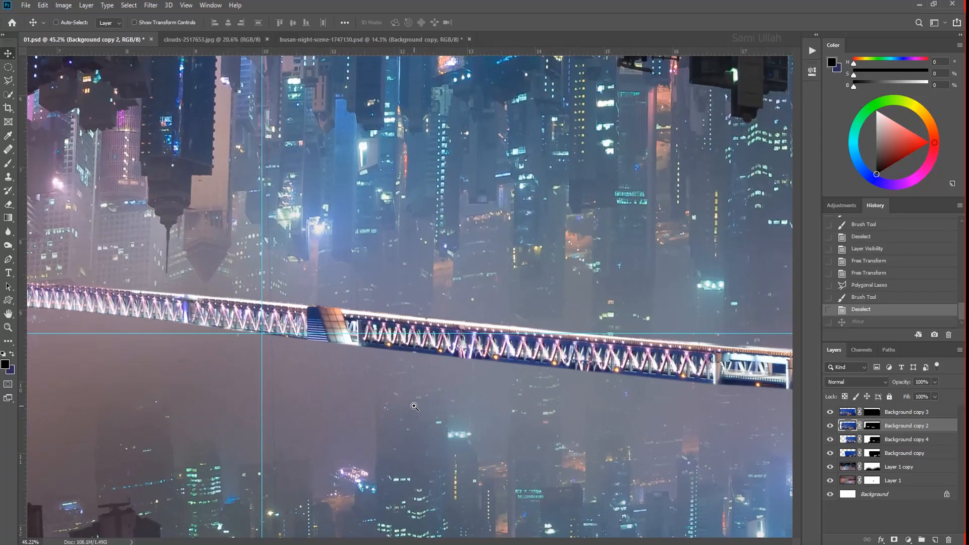
{"action": "right_click", "coordinate": [303, 311]}
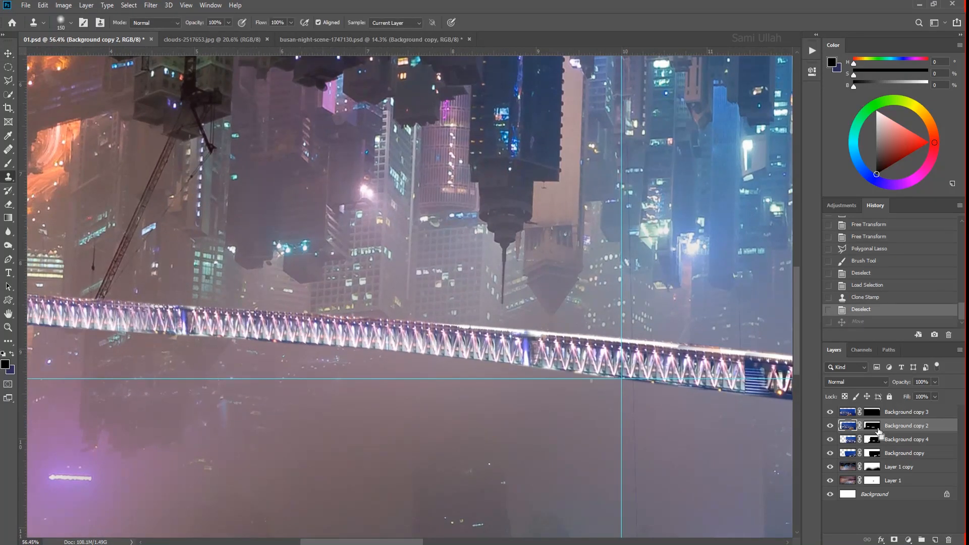
{"action": "left_click", "coordinate": [875, 428], "text": "ctrl"}
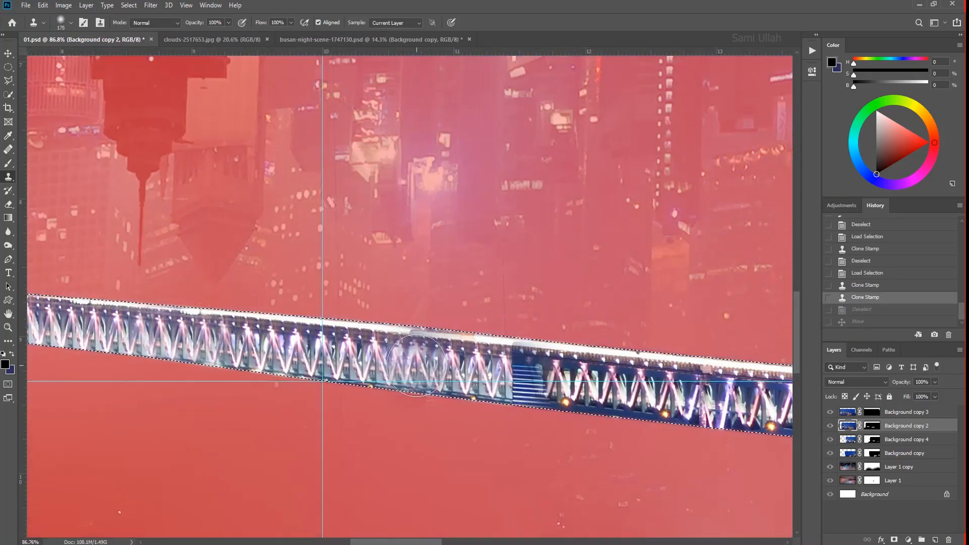
{"action": "key", "text": "ctrl+z"}
{"action": "key", "text": "w"}
{"action": "key", "text": "q"}
{"action": "key", "text": "q"}
{"action": "key", "text": "v"}
{"action": "key", "text": "backslash"}
{"action": "key", "text": "s"}
{"action": "left_click_drag", "start_coordinate": [513, 377], "coordinate": [567, 379]}
{"action": "left_click_drag", "start_coordinate": [174, 340], "coordinate": [178, 335]}
{"action": "key", "text": "ctrl+d"}
{"action": "left_click_drag", "start_coordinate": [421, 358], "coordinate": [343, 293]}
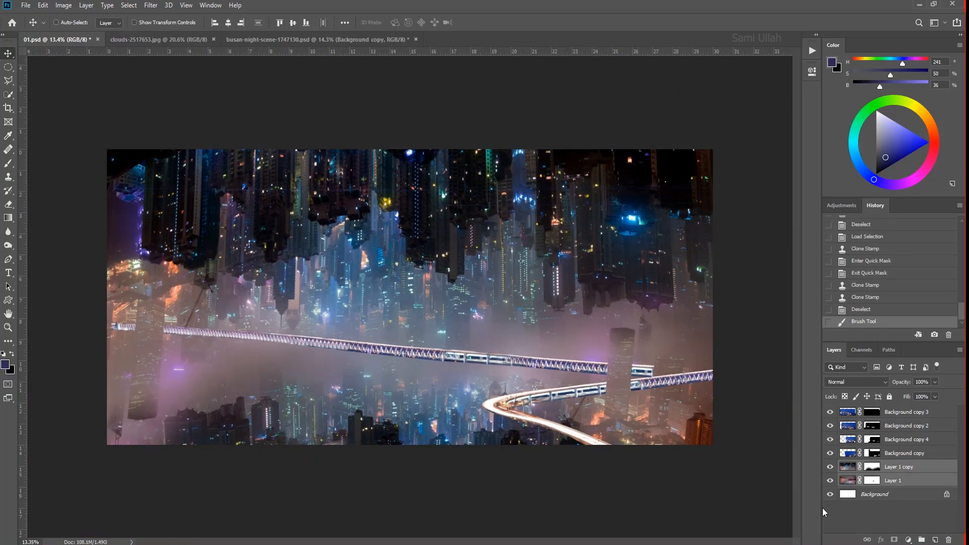
- Group the two skyline layers and name the group Buildings
{"action": "key", "text": "ctrl+g"}
{"action": "double_click", "coordinate": [866, 468]}
{"action": "type", "text": "Buildings"}
{"action": "key", "text": "Return"}
- Group the four bridge layers and name the group Tunnel
{"action": "left_click", "coordinate": [849, 455]}
{"action": "left_click", "coordinate": [853, 413], "text": "shift"}
{"action": "key", "text": "ctrl+g"}
{"action": "double_click", "coordinate": [870, 413]}
{"action": "type", "text": "Tunnel"}
{"action": "key", "text": "Return"}
{"action": "left_click", "coordinate": [859, 482]}
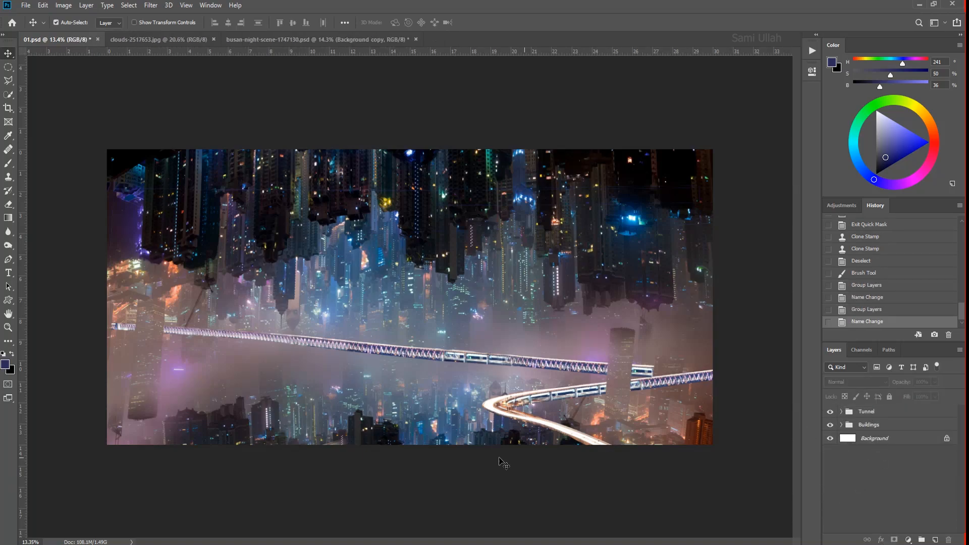
- Add a Black & White adjustment layer above the Tunnel group for judging tonal values
{"action": "left_click", "coordinate": [869, 411]}
{"action": "scroll", "coordinate": [449, 364], "scroll_direction": "down", "scroll_amount": 2}
{"action": "left_click", "coordinate": [908, 540]}
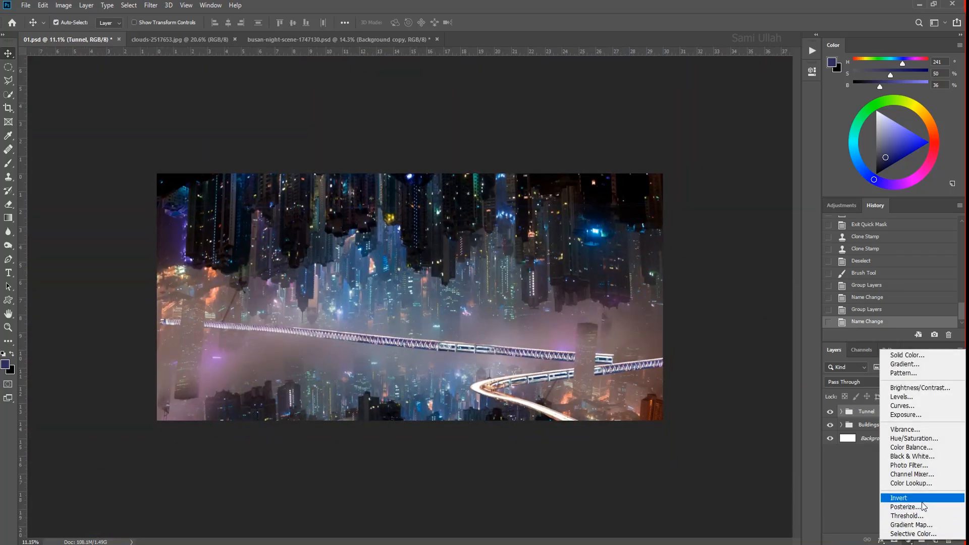
{"action": "left_click", "coordinate": [912, 456]}
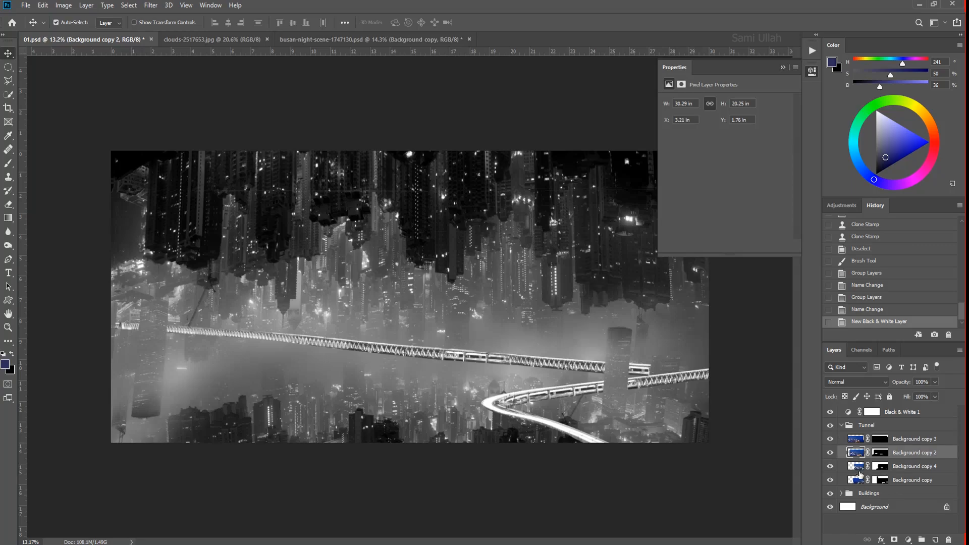
- Identify the curved bridge's layer by toggling its visibility and rename Background copy to Front
{"action": "left_click", "coordinate": [859, 478]}
{"action": "left_click", "coordinate": [859, 440], "text": "shift"}
{"action": "left_click", "coordinate": [858, 479]}
{"action": "left_click", "coordinate": [832, 481]}
{"action": "left_click", "coordinate": [831, 481]}
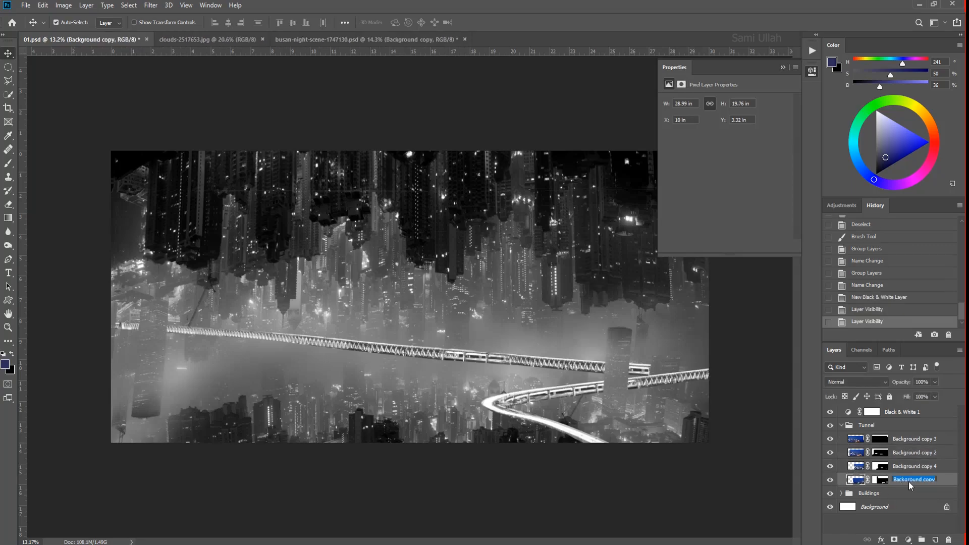
{"action": "key", "text": "Return"}
- Add a Curves adjustment clipped to Front, lowering the highlights and lifting the shadows of the curved bridge
{"action": "left_click", "coordinate": [909, 539]}
{"action": "left_click", "coordinate": [919, 414]}
{"action": "key", "text": "ctrl+alt+g"}
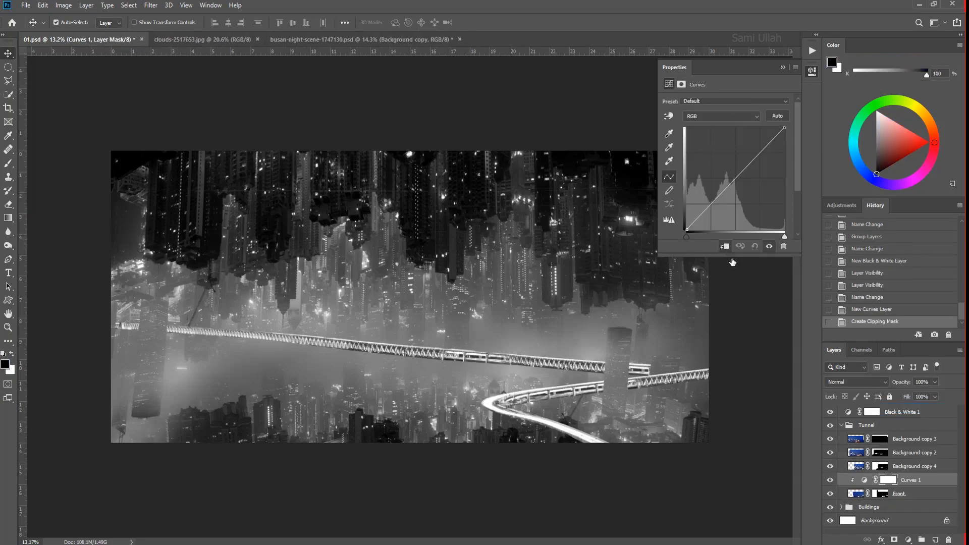
{"action": "left_click_drag", "start_coordinate": [784, 127], "coordinate": [799, 170]}
{"action": "left_click_drag", "start_coordinate": [737, 200], "coordinate": [748, 197]}
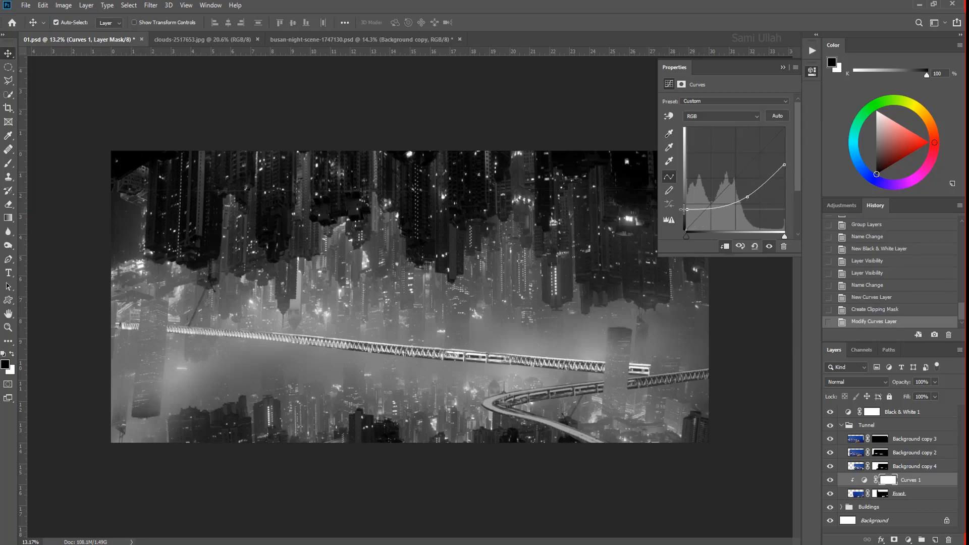
- Add a Levels adjustment clipped to the Front layer with output levels of 28 and 251
{"action": "left_click", "coordinate": [909, 539]}
{"action": "left_click", "coordinate": [916, 391]}
{"action": "left_click", "coordinate": [725, 246]}
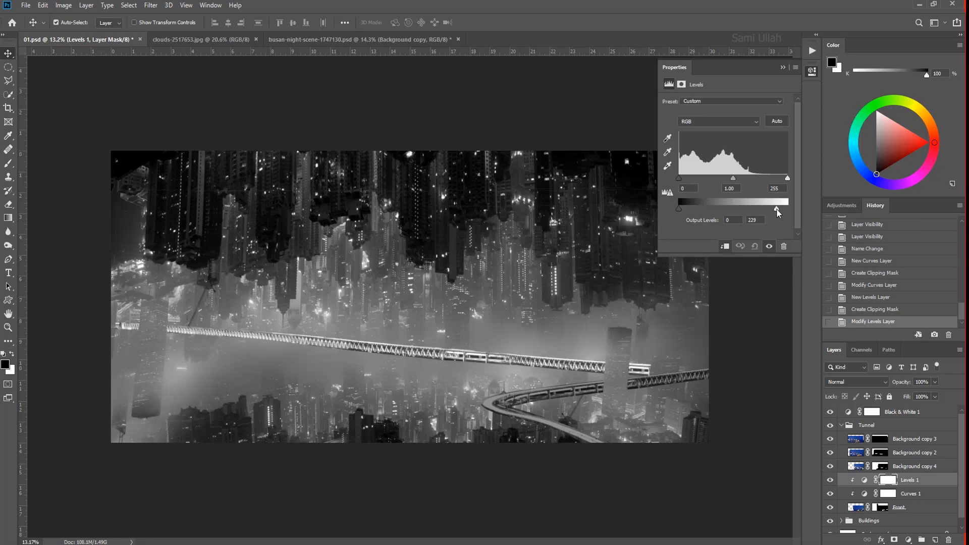
- Brush the Levels 1 and Curves 1 masks along the curved bridge's near end to restore its brightness there
{"action": "key", "text": "b"}
{"action": "scroll", "coordinate": [575, 439], "scroll_direction": "up", "scroll_amount": 3}
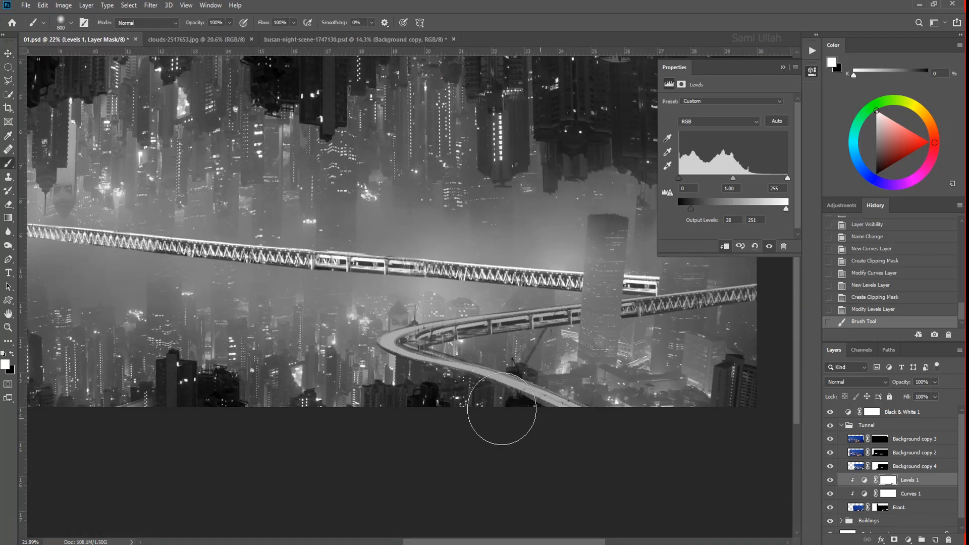
{"action": "left_click_drag", "start_coordinate": [532, 417], "coordinate": [627, 427]}
{"action": "left_click", "coordinate": [888, 494]}
{"action": "key", "text": "x"}
{"action": "mouse_move", "coordinate": [558, 432]}
{"action": "left_mouse_down"}
{"action": "mouse_move", "coordinate": [504, 426]}
{"action": "mouse_move", "coordinate": [399, 356]}
{"action": "left_mouse_up"}
{"action": "key", "text": "x"}
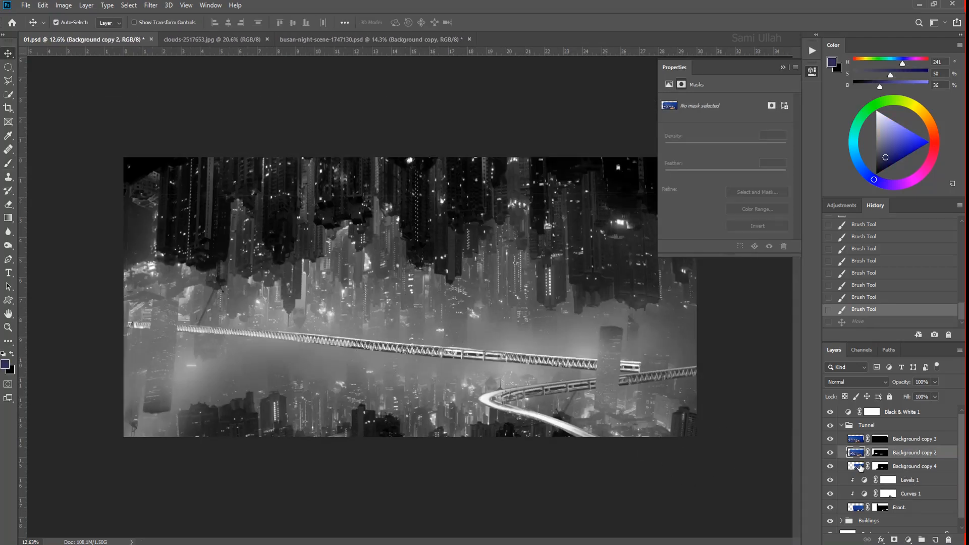
- Merge the long bridge's segment layers into Background copy 3 and darken them with a clipped Curves adjustment
{"action": "left_click", "coordinate": [830, 438]}
{"action": "left_click", "coordinate": [830, 439]}
{"action": "left_click", "coordinate": [830, 439]}
{"action": "left_click", "coordinate": [908, 540]}
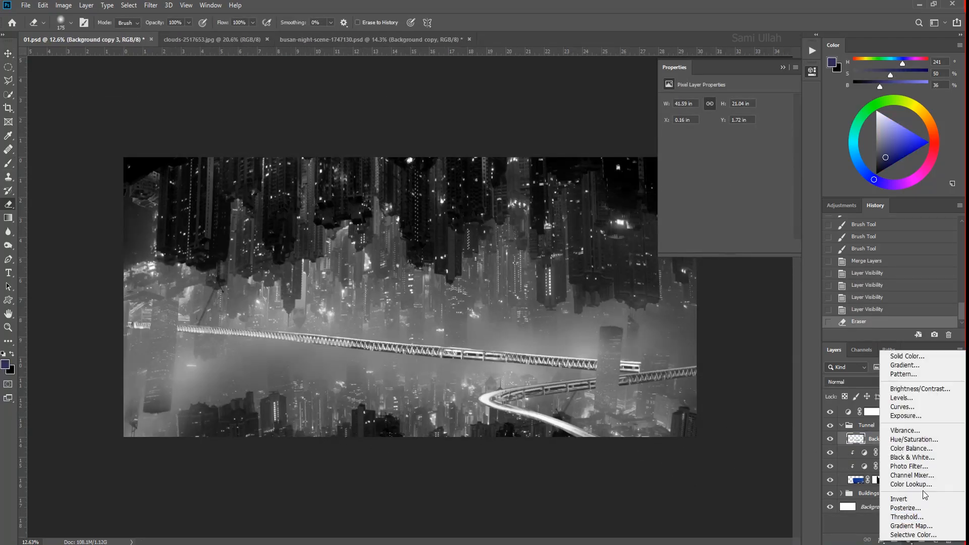
{"action": "left_click", "coordinate": [879, 359]}
{"action": "left_click", "coordinate": [724, 246]}
{"action": "left_click_drag", "start_coordinate": [784, 128], "coordinate": [799, 182]}
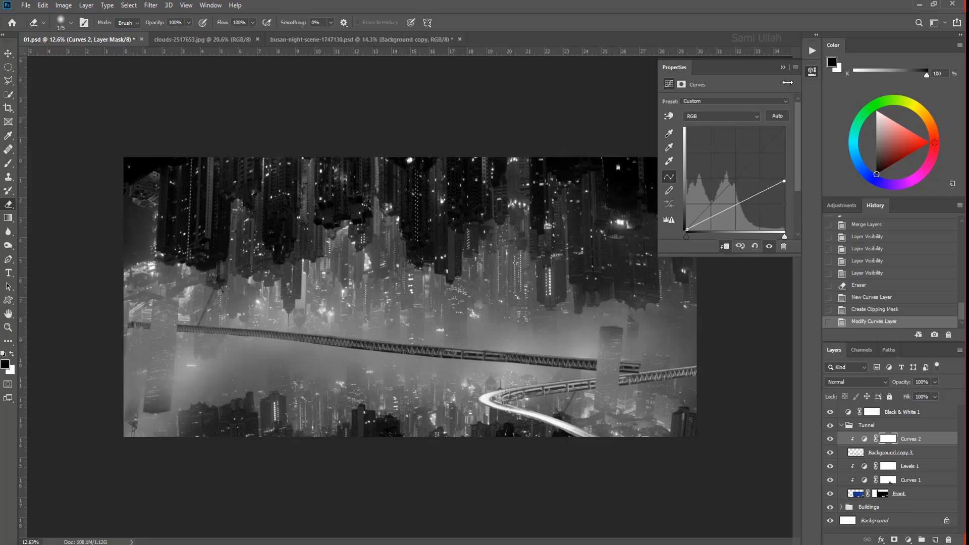
{"action": "left_click", "coordinate": [783, 67]}
- Paint black on the Curves 2 mask with a larger brush to lighten the left part of the long bridge
{"action": "left_click", "coordinate": [864, 440]}
{"action": "left_click", "coordinate": [887, 439]}
{"action": "key", "text": "b"}
{"action": "key", "text": "ctrl+z"}
{"action": "key", "text": "bracketright"}
{"action": "key", "text": "bracketright"}
{"action": "key", "text": "bracketright"}
{"action": "key", "text": "bracketright"}
{"action": "left_click_drag", "start_coordinate": [326, 375], "coordinate": [119, 350]}
- Hide the Black & White 1 adjustment and inspect the bridges against the coloured city
{"action": "left_click", "coordinate": [831, 411]}
{"action": "key", "text": "v"}
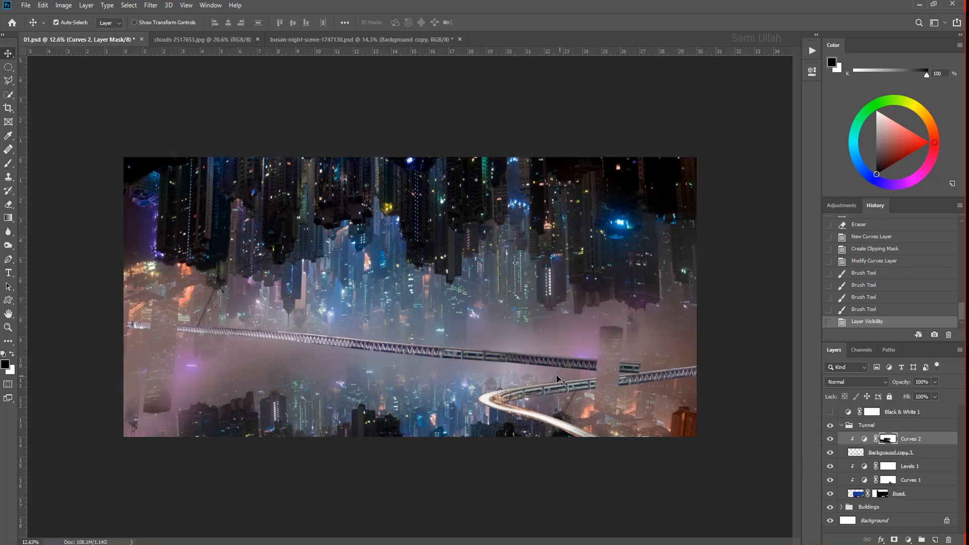
{"action": "scroll", "coordinate": [310, 344], "scroll_direction": "up", "scroll_amount": 9}
{"action": "left_click", "coordinate": [866, 425]}
{"action": "scroll", "coordinate": [343, 315], "scroll_direction": "down", "scroll_amount": 11}
{"action": "scroll", "coordinate": [718, 453], "scroll_direction": "up", "scroll_amount": 8}
{"action": "key", "text": "b"}
{"action": "key", "text": "v"}
{"action": "scroll", "coordinate": [599, 444], "scroll_direction": "down", "scroll_amount": 3}
- Tint the long bridge with a clipped Solid Color fill in purple sampled from the fog, at 28% opacity
{"action": "left_click", "coordinate": [888, 439]}
{"action": "left_click", "coordinate": [908, 539]}
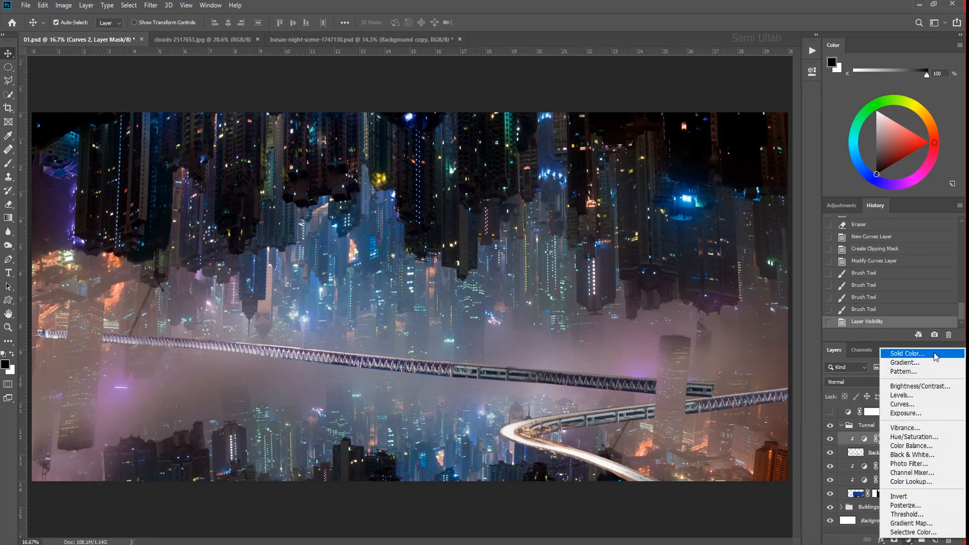
{"action": "left_click", "coordinate": [896, 355]}
{"action": "key", "text": "Return"}
{"action": "left_click", "coordinate": [899, 446], "text": "alt"}
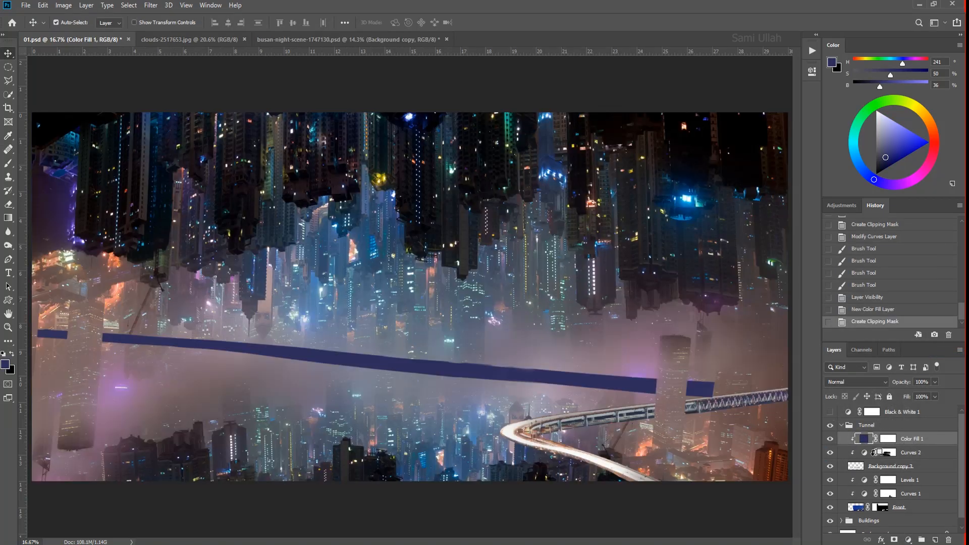
{"action": "double_click", "coordinate": [865, 439]}
{"action": "left_click", "coordinate": [624, 366]}
{"action": "key", "text": "Return"}
{"action": "left_click", "coordinate": [935, 382]}
{"action": "left_click_drag", "start_coordinate": [938, 393], "coordinate": [903, 396]}
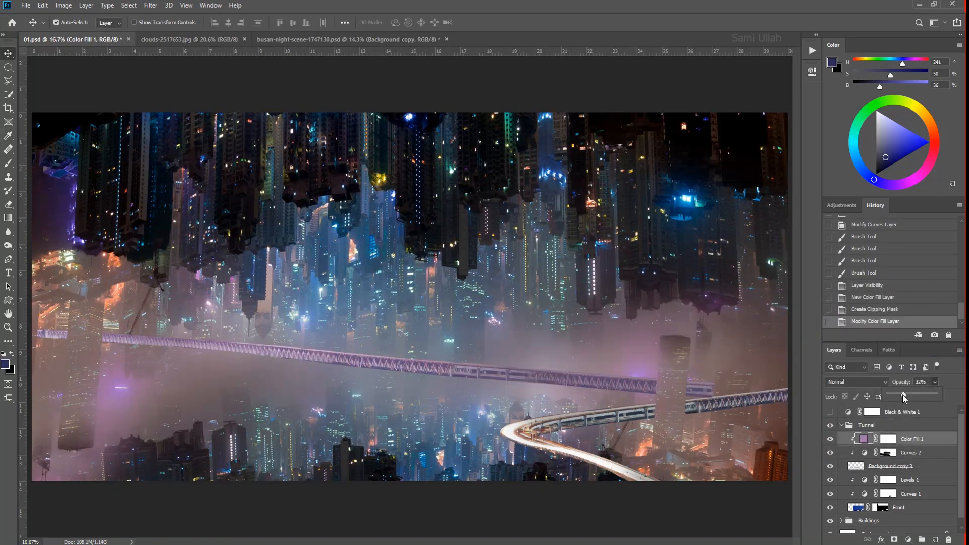
- Duplicate the purple Color Fill 1 layer above Levels 1 so it also tints the curved front bridge
{"action": "left_click_drag", "start_coordinate": [517, 249], "coordinate": [509, 253]}
{"action": "right_click", "coordinate": [521, 427]}
{"action": "left_click", "coordinate": [538, 433]}
{"action": "left_click", "coordinate": [898, 480]}
{"action": "left_click_drag", "start_coordinate": [864, 441], "coordinate": [877, 499], "text": "alt"}
{"action": "left_click_drag", "start_coordinate": [542, 360], "coordinate": [527, 362]}
{"action": "key", "text": "ctrl+bracketright"}
{"action": "scroll", "coordinate": [650, 482], "scroll_direction": "down", "scroll_amount": 1}
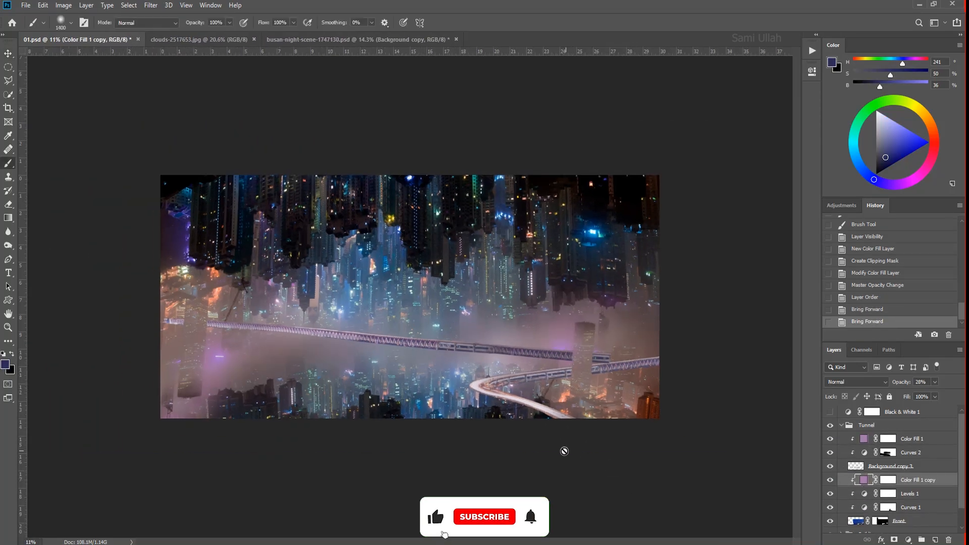
{"action": "scroll", "coordinate": [404, 363], "scroll_direction": "up", "scroll_amount": 7}
{"action": "key", "text": "v"}
{"action": "scroll", "coordinate": [468, 396], "scroll_direction": "down", "scroll_amount": 5}
- Load Background copy 3 as a selection, retouch along the long bridge with the Clone Stamp, and deselect
{"action": "left_click", "coordinate": [855, 466]}
{"action": "left_click", "coordinate": [856, 466], "text": "ctrl"}
{"action": "scroll", "coordinate": [323, 369], "scroll_direction": "up", "scroll_amount": 1}
{"action": "key", "text": "s"}
{"action": "left_click", "coordinate": [239, 361], "text": "alt"}
{"action": "left_click_drag", "start_coordinate": [332, 369], "coordinate": [610, 395]}
{"action": "key", "text": "ctrl+d"}
{"action": "scroll", "coordinate": [533, 449], "scroll_direction": "down", "scroll_amount": 3}
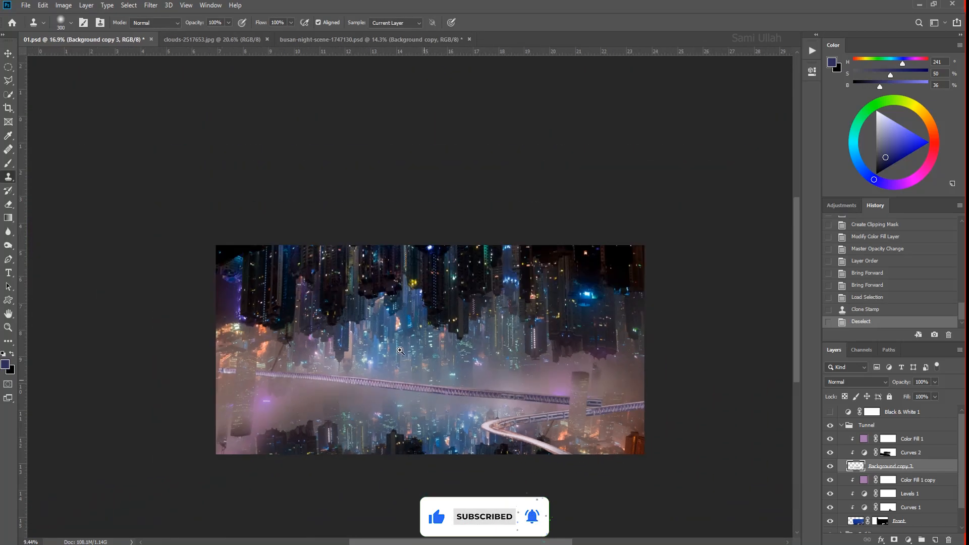
{"action": "scroll", "coordinate": [534, 449], "scroll_direction": "up", "scroll_amount": 4}
{"action": "scroll", "coordinate": [533, 449], "scroll_direction": "down", "scroll_amount": 4}
{"action": "scroll", "coordinate": [656, 374], "scroll_direction": "up", "scroll_amount": 5}
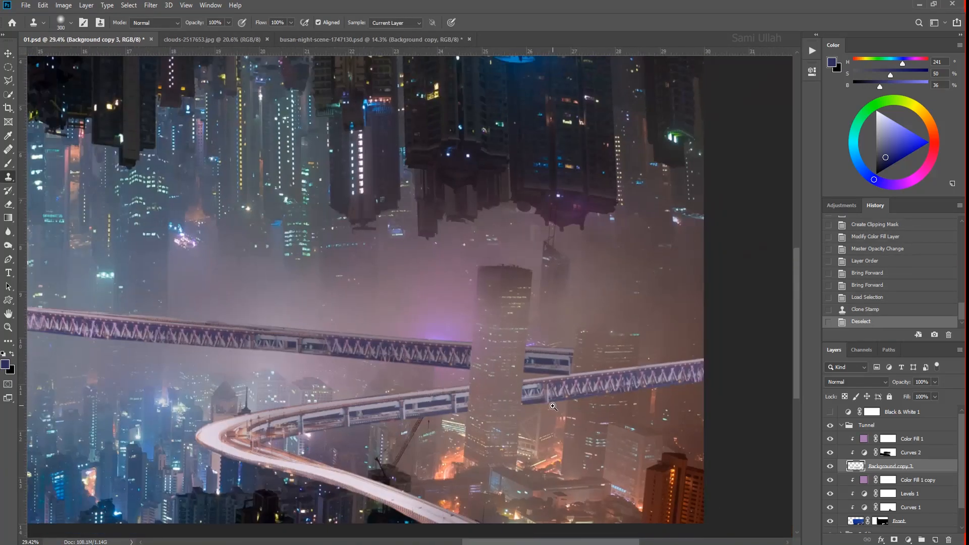
- Try raising the Color Fill 1 opacity to 64%, and undo the change
{"action": "scroll", "coordinate": [541, 377], "scroll_direction": "down", "scroll_amount": 3}
{"action": "key", "text": "v"}
{"action": "left_click", "coordinate": [912, 439]}
{"action": "left_click_drag", "start_coordinate": [937, 393], "coordinate": [941, 393]}
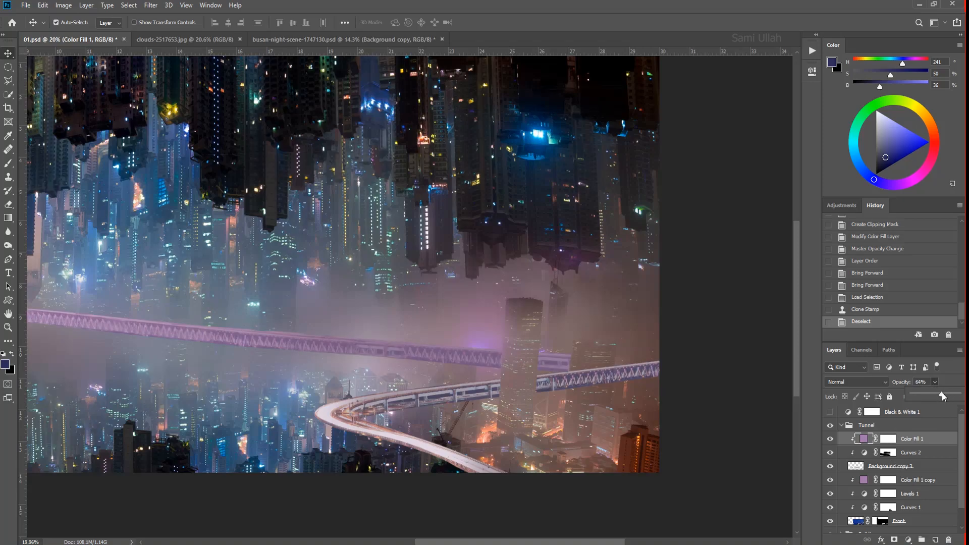
{"action": "key", "text": "ctrl+z"}
- Add a second clipped Solid Color fill over the long bridge in a tone sampled from the haze, at 40% opacity
{"action": "left_click", "coordinate": [908, 540]}
{"action": "left_click", "coordinate": [903, 357]}
{"action": "key", "text": "Return"}
{"action": "left_click", "coordinate": [901, 440], "text": "alt"}
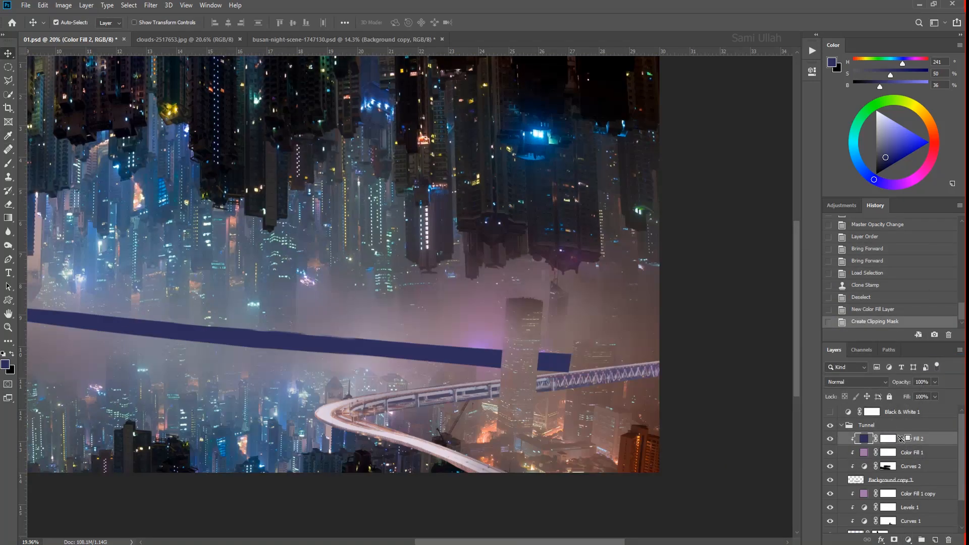
{"action": "left_click", "coordinate": [923, 205]}
{"action": "double_click", "coordinate": [864, 439]}
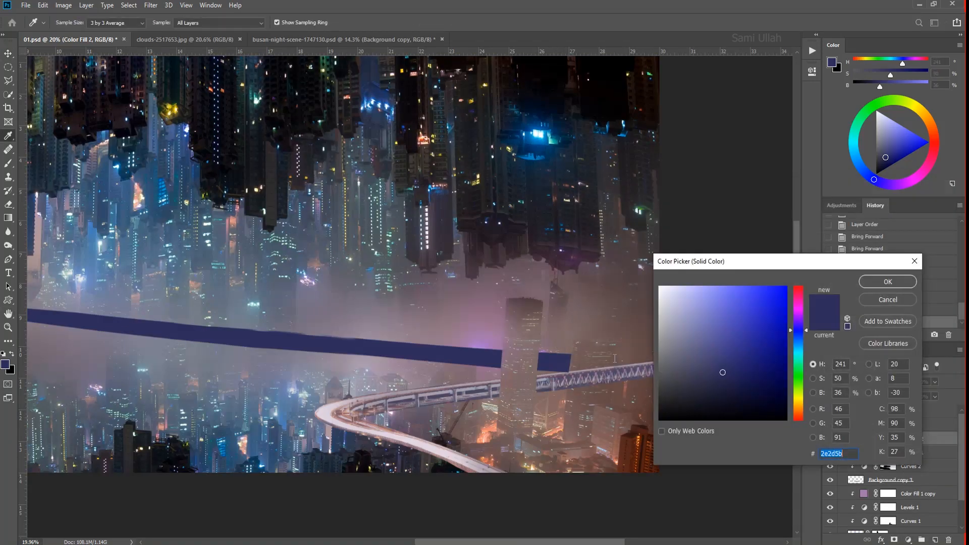
{"action": "left_click", "coordinate": [562, 348]}
{"action": "left_click", "coordinate": [893, 283]}
{"action": "left_click_drag", "start_coordinate": [935, 382], "coordinate": [908, 395]}
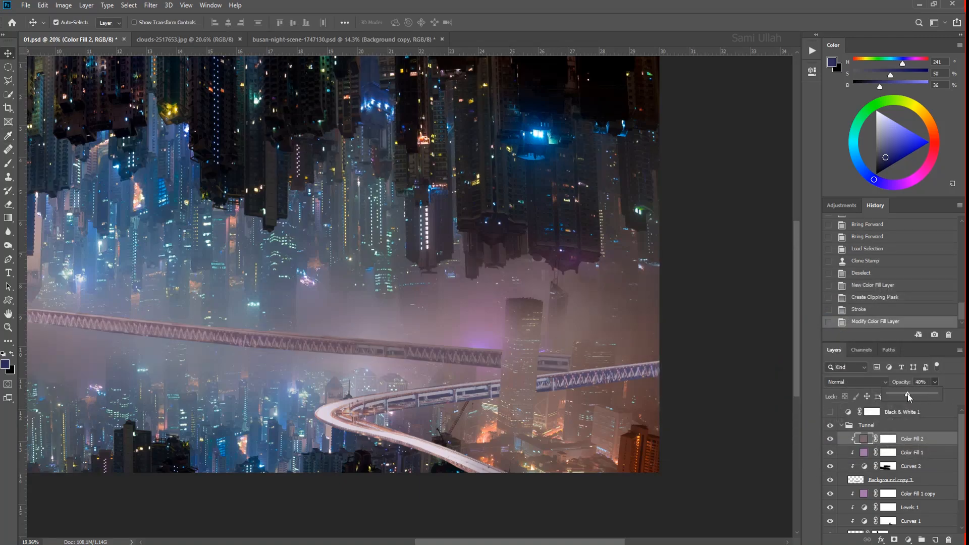
- Paint black on the Color Fill 2 mask along the middle of the long bridge to limit the tint
{"action": "key", "text": "b"}
{"action": "scroll", "coordinate": [494, 352], "scroll_direction": "down", "scroll_amount": 5}
{"action": "scroll", "coordinate": [438, 357], "scroll_direction": "up", "scroll_amount": 1}
{"action": "left_click", "coordinate": [891, 440]}
{"action": "mouse_move", "coordinate": [399, 353]}
{"action": "left_mouse_down"}
{"action": "mouse_move", "coordinate": [82, 327]}
{"action": "mouse_move", "coordinate": [284, 337]}
{"action": "mouse_move", "coordinate": [457, 391]}
{"action": "left_mouse_up"}
- Duplicate Color Fill 2 above Color Fill 1 copy, clip it to the Front bridge and toggle it to compare
{"action": "key", "text": "v"}
{"action": "left_click", "coordinate": [866, 494]}
{"action": "left_click_drag", "start_coordinate": [866, 443], "coordinate": [867, 487]}
{"action": "left_click", "coordinate": [890, 500], "text": "alt"}
{"action": "left_click", "coordinate": [832, 495]}
- Brush the Color Fill 2 copy mask along the curved bridge to control where the tint shows
{"action": "left_click", "coordinate": [887, 495]}
{"action": "key", "text": "b"}
{"action": "key", "text": "x"}
{"action": "mouse_move", "coordinate": [466, 413]}
{"action": "left_mouse_down"}
{"action": "mouse_move", "coordinate": [499, 418]}
{"action": "mouse_move", "coordinate": [673, 392]}
{"action": "left_mouse_up"}
{"action": "key", "text": "x"}
{"action": "left_click_drag", "start_coordinate": [555, 440], "coordinate": [523, 411]}
- Draw a closed Pen path around the strip just below the long bridge and turn it into a selection
{"action": "scroll", "coordinate": [522, 410], "scroll_direction": "up", "scroll_amount": 3}
{"action": "scroll", "coordinate": [485, 406], "scroll_direction": "down", "scroll_amount": 2}
{"action": "key", "text": "p"}
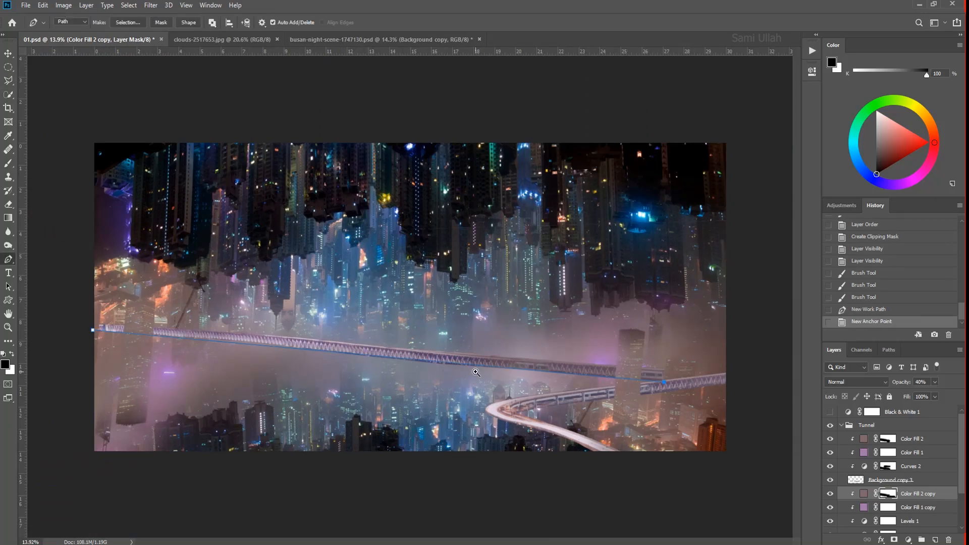
{"action": "left_click_drag", "start_coordinate": [476, 373], "coordinate": [670, 447]}
{"action": "left_click", "coordinate": [66, 331]}
{"action": "left_click", "coordinate": [88, 331]}
{"action": "key", "text": "ctrl+Return"}
{"action": "key", "text": "v"}
{"action": "scroll", "coordinate": [912, 505], "scroll_direction": "down", "scroll_amount": 2}
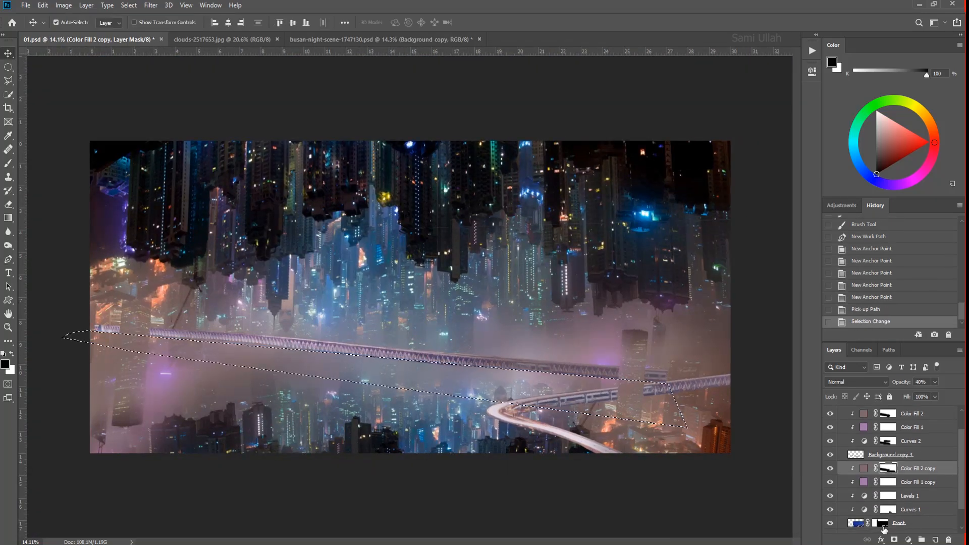
{"action": "left_click", "coordinate": [913, 525]}
{"action": "key", "text": "Delete"}
{"action": "key", "text": "ctrl+z"}
- Clear the selected strip below the long bridge from the Background copy 3 layer and deselect it
{"action": "scroll", "coordinate": [899, 499], "scroll_direction": "up", "scroll_amount": 1}
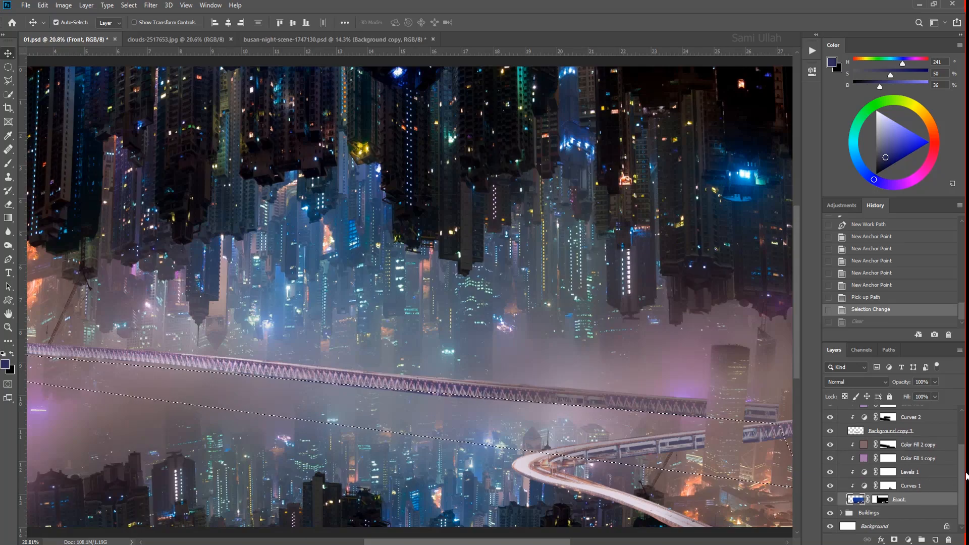
{"action": "left_click", "coordinate": [839, 468]}
{"action": "key", "text": "Delete"}
{"action": "key", "text": "ctrl+d"}
- Outline the area just above the long bridge with the Polygonal Lasso and clear it from Background copy 3
{"action": "left_click_drag", "start_coordinate": [465, 371], "coordinate": [357, 384]}
{"action": "key", "text": "m"}
{"action": "key", "text": "ctrl+z"}
{"action": "key", "text": "ctrl+d"}
{"action": "key", "text": "l"}
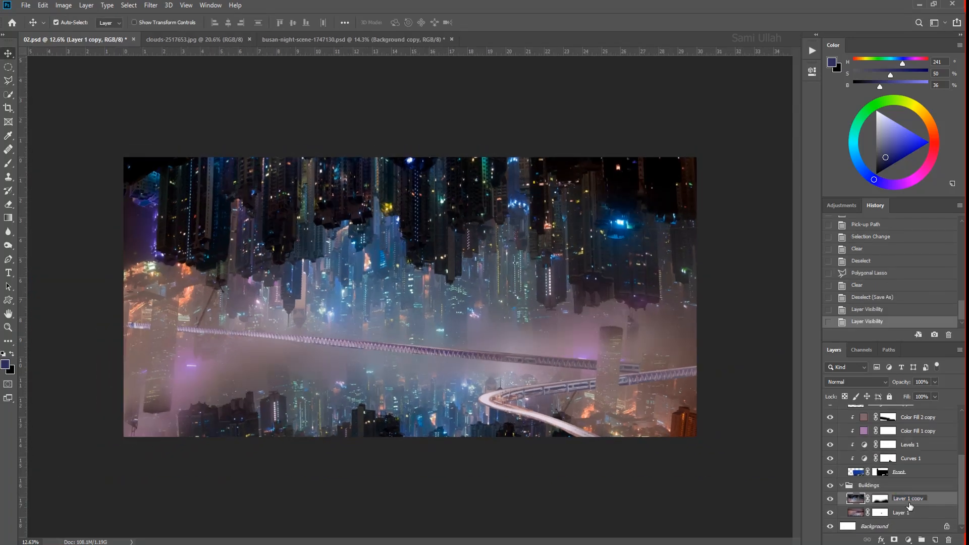
- Rename the inverted skyline layer as Upper and the upright skyline layer as Ground
{"action": "type", "text": "Upper"}
{"action": "key", "text": "Return"}
{"action": "double_click", "coordinate": [902, 512]}
{"action": "type", "text": "Ground"}
{"action": "key", "text": "Return"}
- Open the Upper layer in the Camera Raw Filter and set Temperature to -10 and Tint to +34
{"action": "left_click", "coordinate": [858, 500]}
{"action": "left_click", "coordinate": [151, 5]}
{"action": "left_click", "coordinate": [174, 67]}
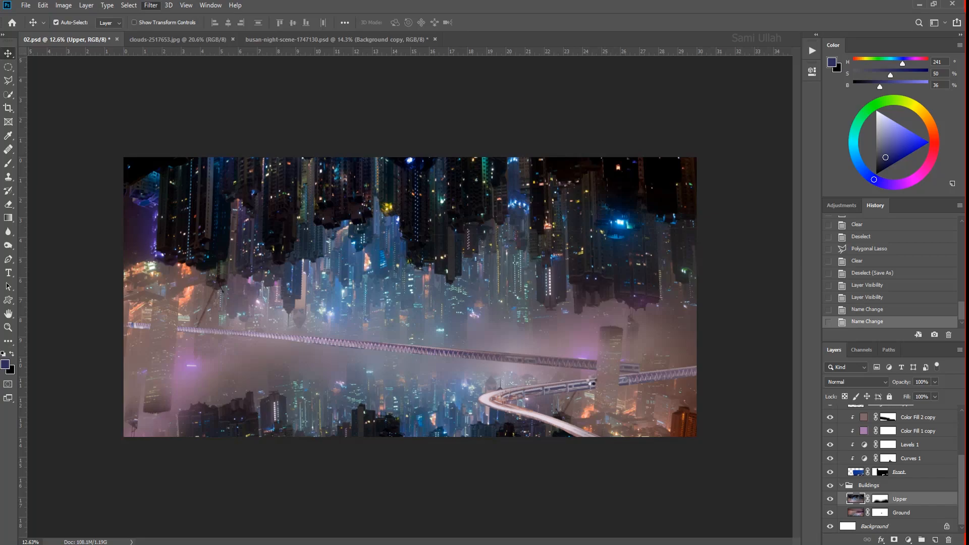
{"action": "type", "text": "-"}
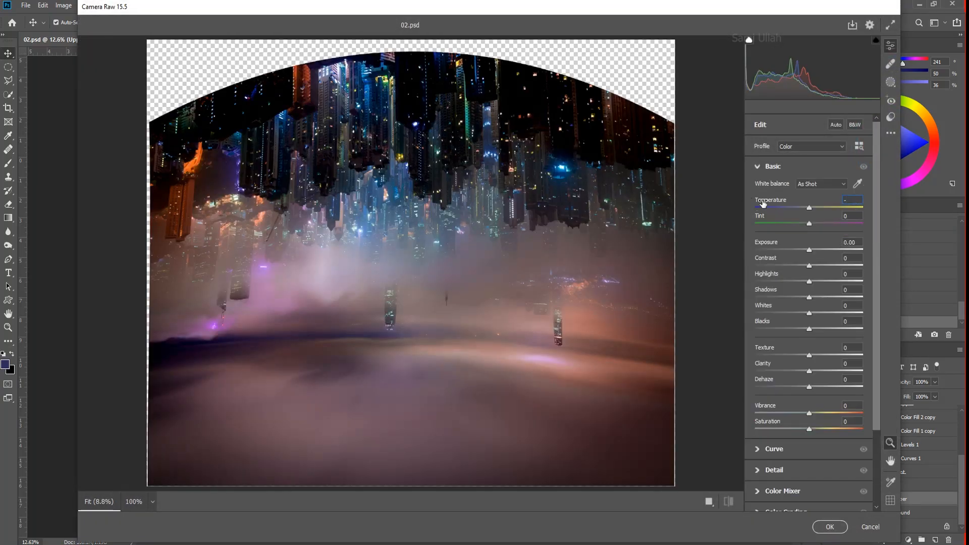
{"action": "type", "text": "1"}
{"action": "type", "text": "4"}
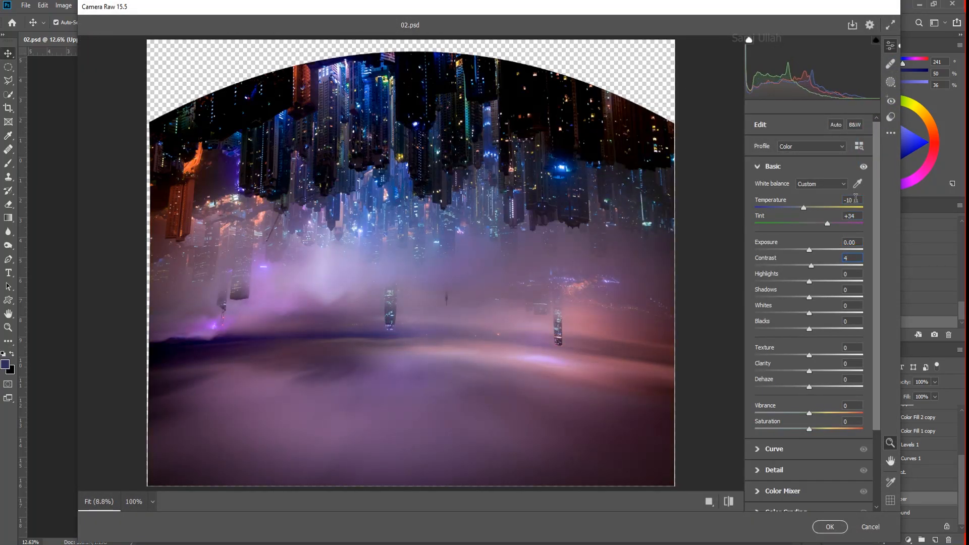
{"action": "type", "text": "3"}
- Set the basic Camera Raw adjustments to Contrast 43, Highlights -44, Shadows 36, Clarity -20 and Dehaze 23
{"action": "key", "text": "Tab"}
{"action": "type", "text": "-44"}
{"action": "key", "text": "Tab"}
{"action": "type", "text": "36"}
{"action": "key", "text": "Tab"}
{"action": "type", "text": "23"}
{"action": "key", "text": "Tab"}
{"action": "key", "text": "Tab"}
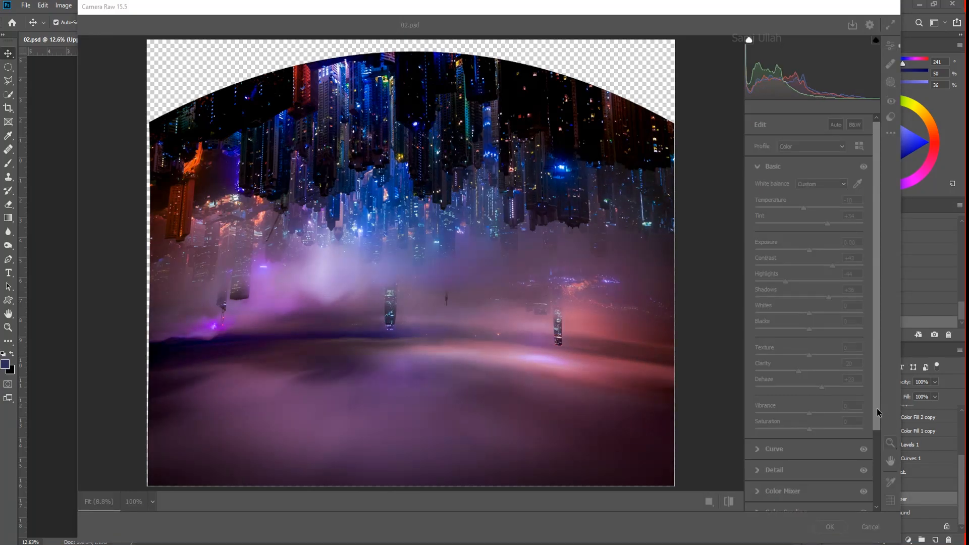
- Set the Color Mixer luminance of the Blues to 88 and of the Purples to 32
{"action": "scroll", "coordinate": [877, 427], "scroll_direction": "down", "scroll_amount": 2}
{"action": "left_click", "coordinate": [834, 440]}
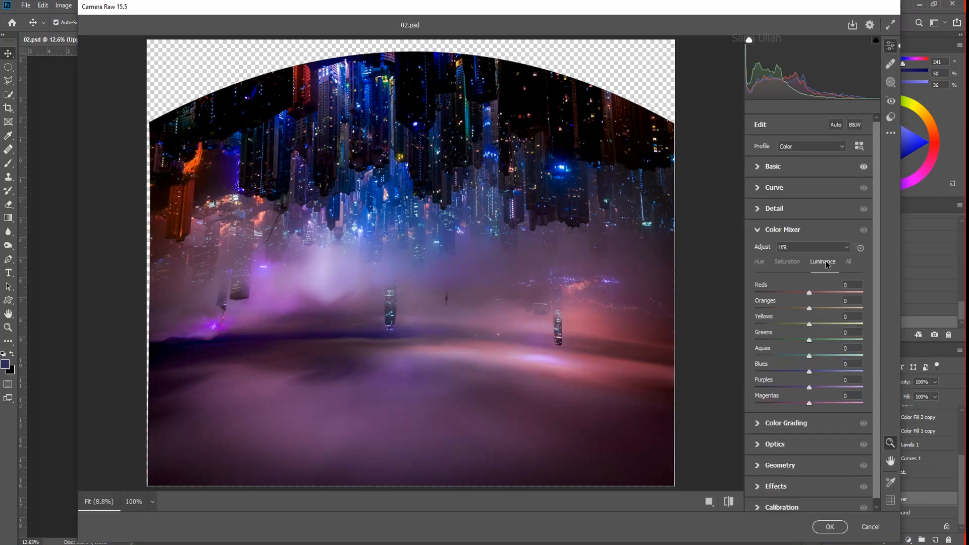
{"action": "left_click", "coordinate": [843, 371]}
{"action": "type", "text": "88"}
{"action": "key", "text": "Tab"}
{"action": "type", "text": "32"}
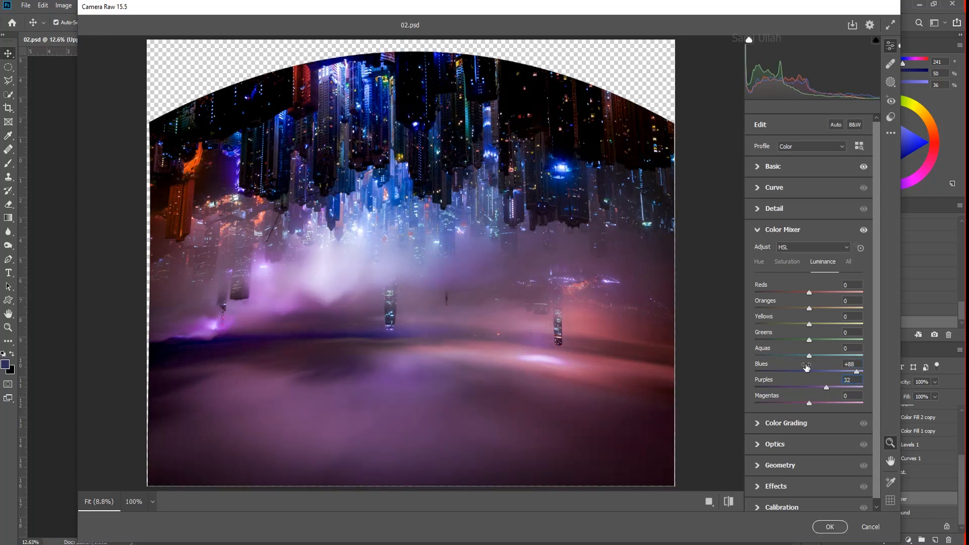
{"action": "key", "text": "Return"}
- Grade the shadows with Hue 244 and Saturation 82 in Color Grading
{"action": "left_click", "coordinate": [786, 423]}
{"action": "left_click", "coordinate": [805, 268]}
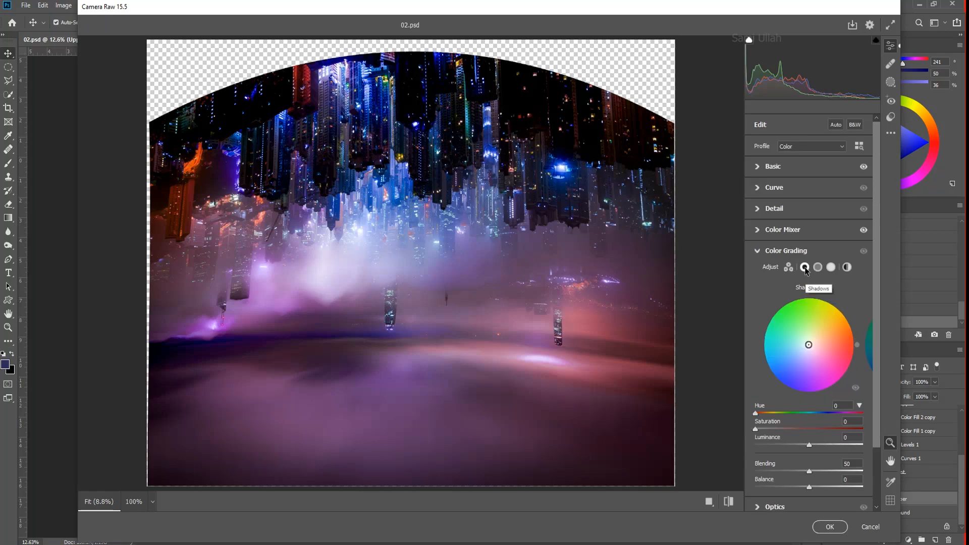
{"action": "key", "text": "Tab"}
{"action": "type", "text": "82"}
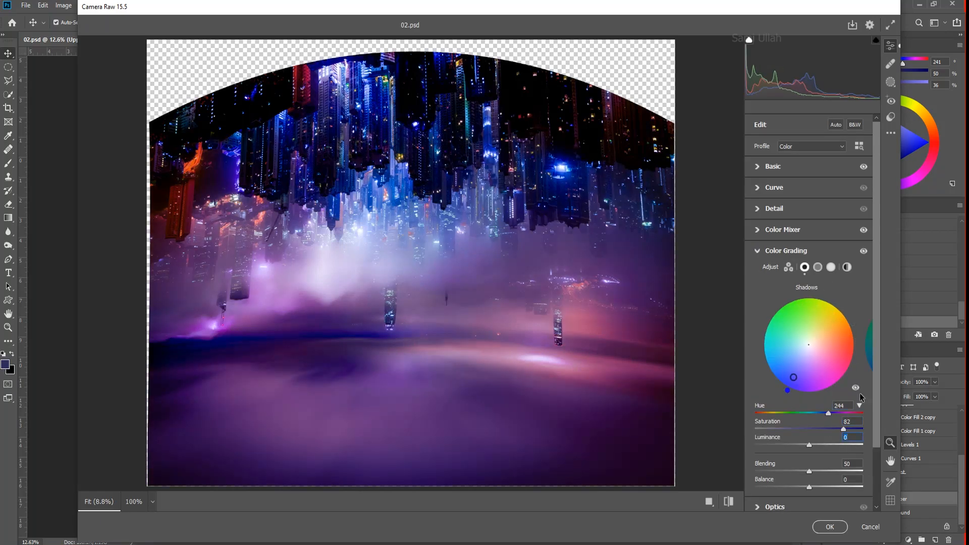
{"action": "key", "text": "Return"}
- Grade the highlights with Hue 34 and Saturation 63
{"action": "left_click", "coordinate": [830, 268]}
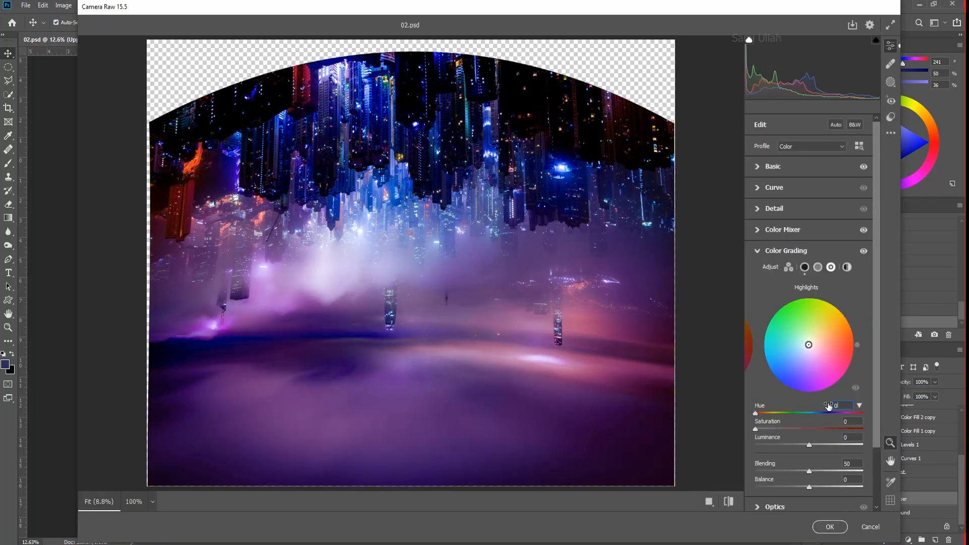
{"action": "left_click", "coordinate": [776, 423]}
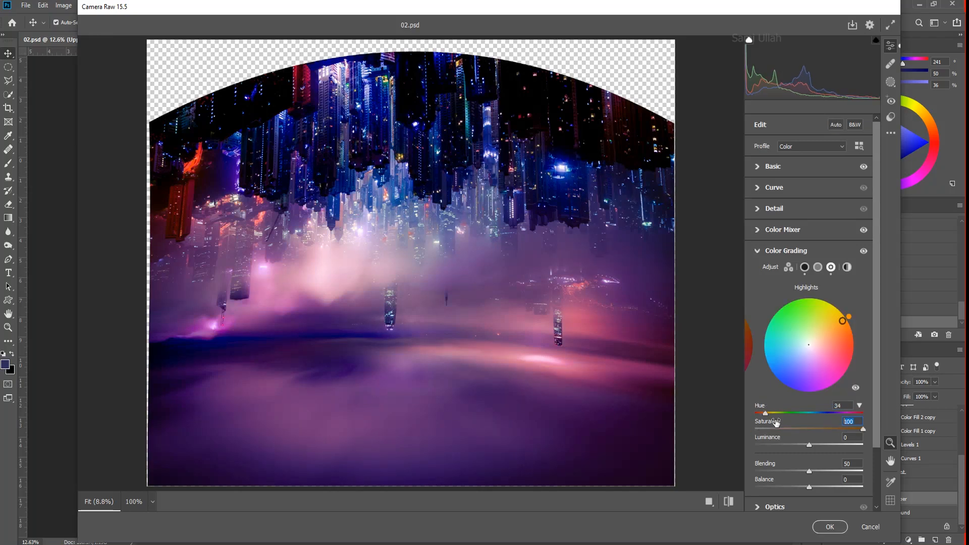
{"action": "key", "text": "Return"}
- Add Vignetting of -28 with Feather 85 and apply the Camera Raw Filter to the Upper layer
{"action": "scroll", "coordinate": [818, 480], "scroll_direction": "down", "scroll_amount": 3}
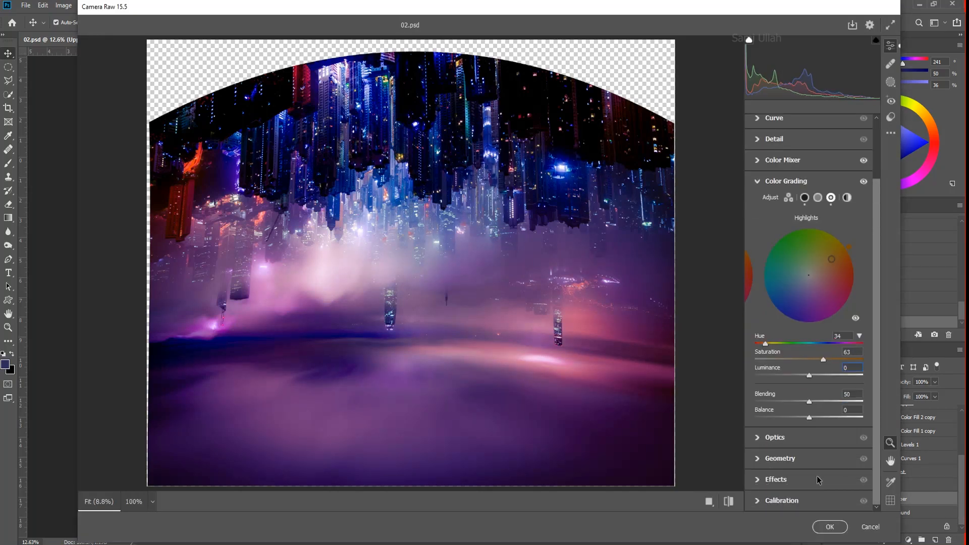
{"action": "left_click", "coordinate": [818, 479]}
{"action": "left_click", "coordinate": [778, 354]}
{"action": "type", "text": "-28"}
{"action": "key", "text": "Return"}
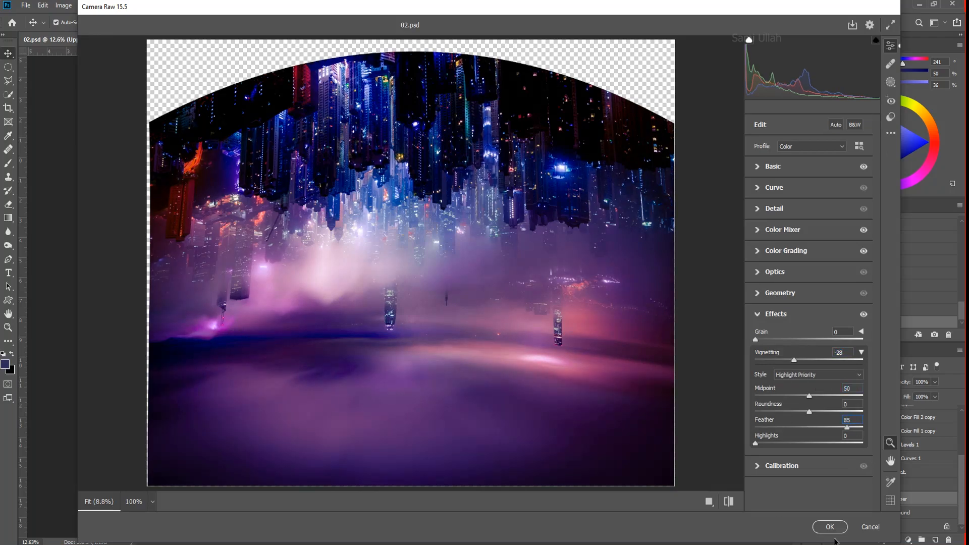
{"action": "key", "text": "Return"}
- Apply the Camera Raw Filter with the same settings to the Ground layer
{"action": "key", "text": "alt+]"}
{"action": "left_click", "coordinate": [852, 514]}
{"action": "left_click", "coordinate": [852, 514]}
{"action": "key", "text": "ctrl+alt+f"}
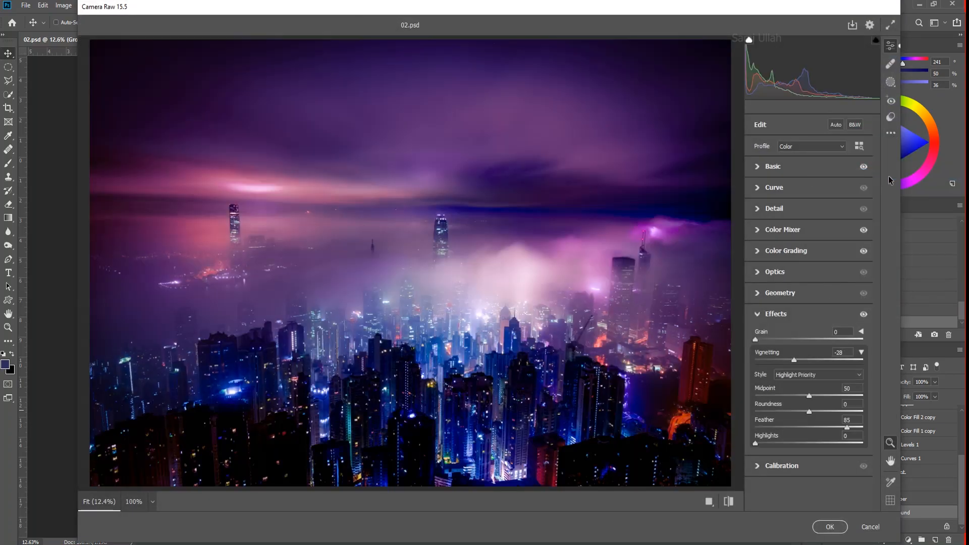
{"action": "key", "text": "Return"}
- Run the Camera Raw Filter on the Background copy 3 and Front bridge layers
{"action": "right_click", "coordinate": [424, 353]}
{"action": "left_click", "coordinate": [444, 353]}
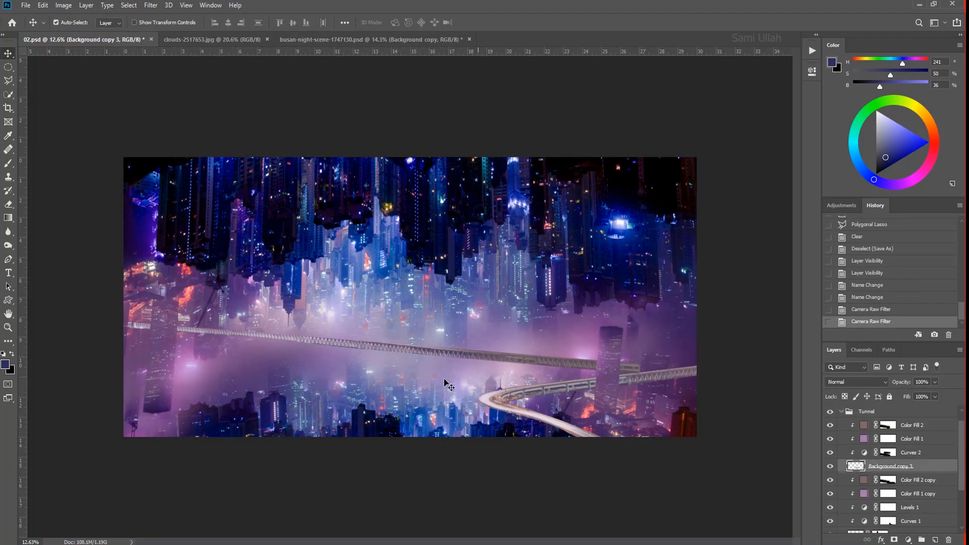
{"action": "left_click", "coordinate": [864, 481]}
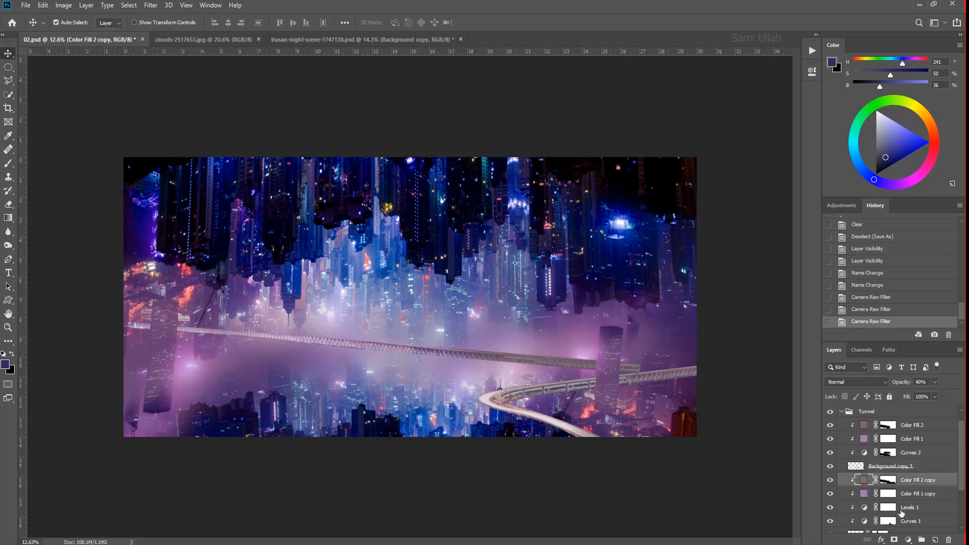
{"action": "left_click_drag", "start_coordinate": [961, 465], "coordinate": [961, 486]}
{"action": "left_click", "coordinate": [855, 496]}
{"action": "key", "text": "ctrl+alt+f"}
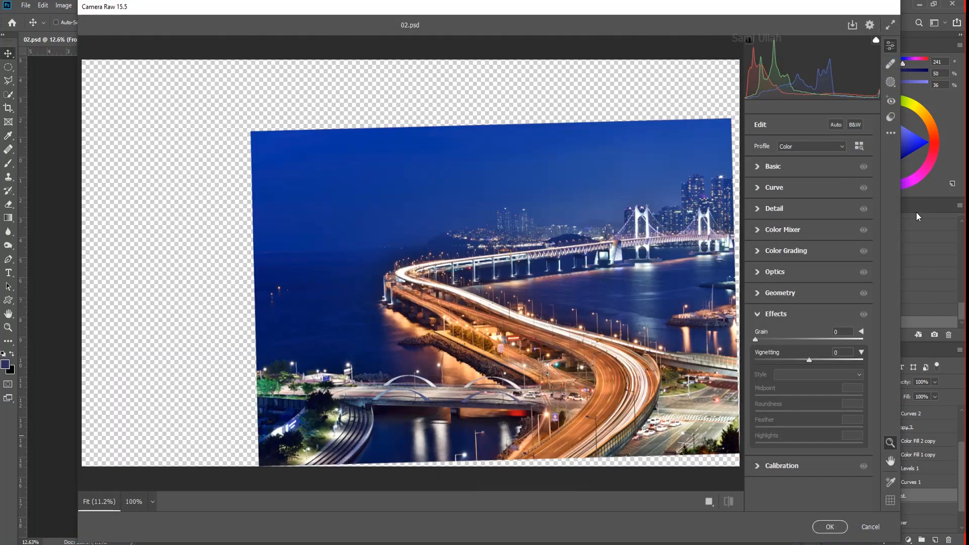
{"action": "key", "text": "Return"}
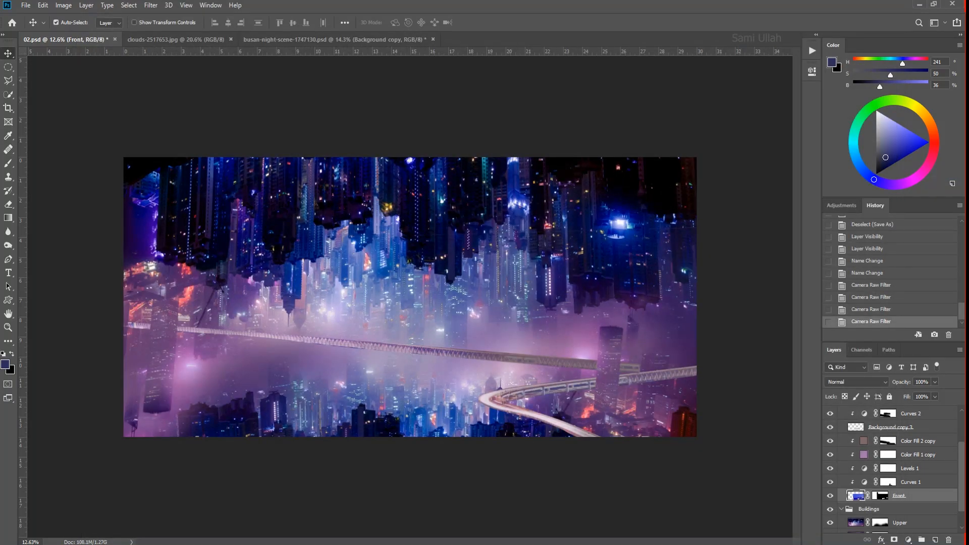
- Set the blending mode of the long bridge's Background copy 3 layer to Lighten
{"action": "left_click", "coordinate": [525, 475]}
{"action": "scroll", "coordinate": [525, 475], "scroll_direction": "down", "scroll_amount": 3}
{"action": "scroll", "coordinate": [461, 385], "scroll_direction": "up", "scroll_amount": 6}
{"action": "key", "text": "ctrl+0"}
{"action": "right_click", "coordinate": [478, 370]}
{"action": "left_click", "coordinate": [497, 376]}
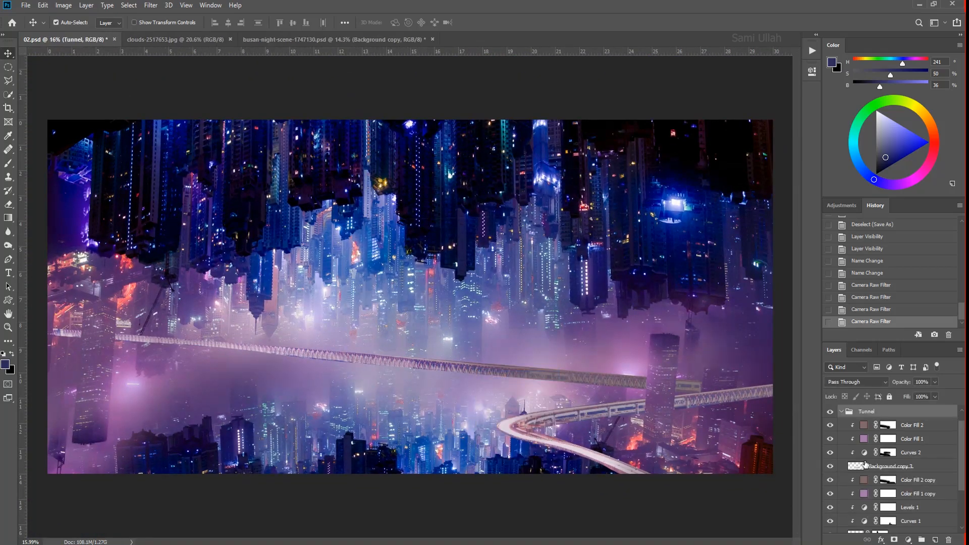
{"action": "left_click", "coordinate": [864, 465]}
{"action": "left_click", "coordinate": [856, 382]}
{"action": "left_click", "coordinate": [851, 365]}
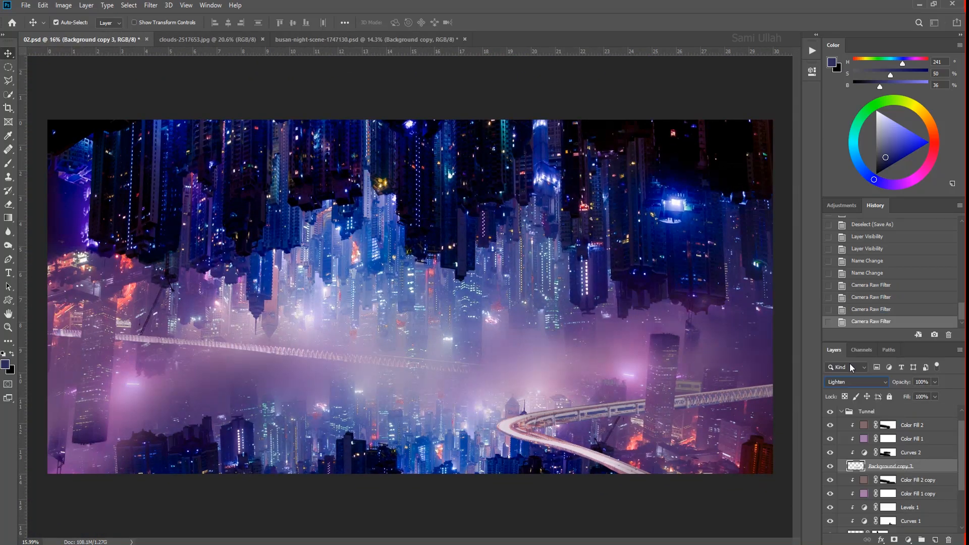
- Toggle the visibility of the bridge layers to compare the composite with and without them
{"action": "scroll", "coordinate": [451, 309], "scroll_direction": "down", "scroll_amount": 1}
{"action": "left_click_drag", "start_coordinate": [573, 478], "coordinate": [608, 473]}
{"action": "right_click", "coordinate": [471, 394]}
{"action": "left_click", "coordinate": [479, 400]}
{"action": "left_click_drag", "start_coordinate": [470, 381], "coordinate": [434, 374]}
{"action": "left_click", "coordinate": [853, 469]}
{"action": "double_click", "coordinate": [830, 467]}
{"action": "scroll", "coordinate": [831, 470], "scroll_direction": "down", "scroll_amount": 3}
{"action": "left_click", "coordinate": [830, 483]}
{"action": "left_click", "coordinate": [831, 482]}
- Duplicate the Front layer and set the Front copy's blending mode to Lighten
{"action": "left_click", "coordinate": [855, 483]}
{"action": "key", "text": "ctrl+j"}
{"action": "left_click", "coordinate": [857, 496]}
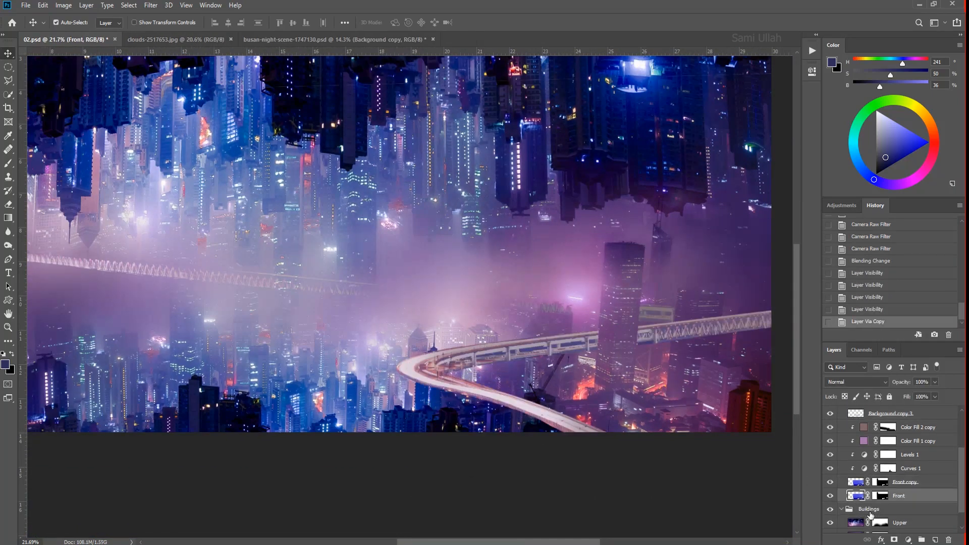
{"action": "left_click", "coordinate": [858, 485]}
{"action": "left_click", "coordinate": [854, 382]}
{"action": "left_click", "coordinate": [848, 411]}
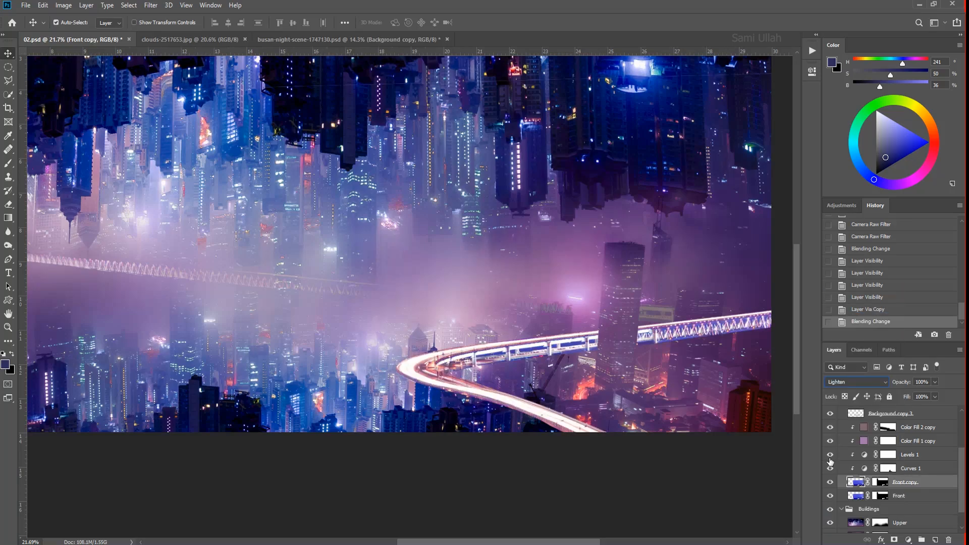
- Move the original Front layer above Color Fill 2 copy, clear of the clipped adjustments
{"action": "left_click", "coordinate": [859, 497]}
{"action": "key", "text": "ctrl+bracketright"}
{"action": "key", "text": "ctrl+0"}
{"action": "key", "text": "e"}
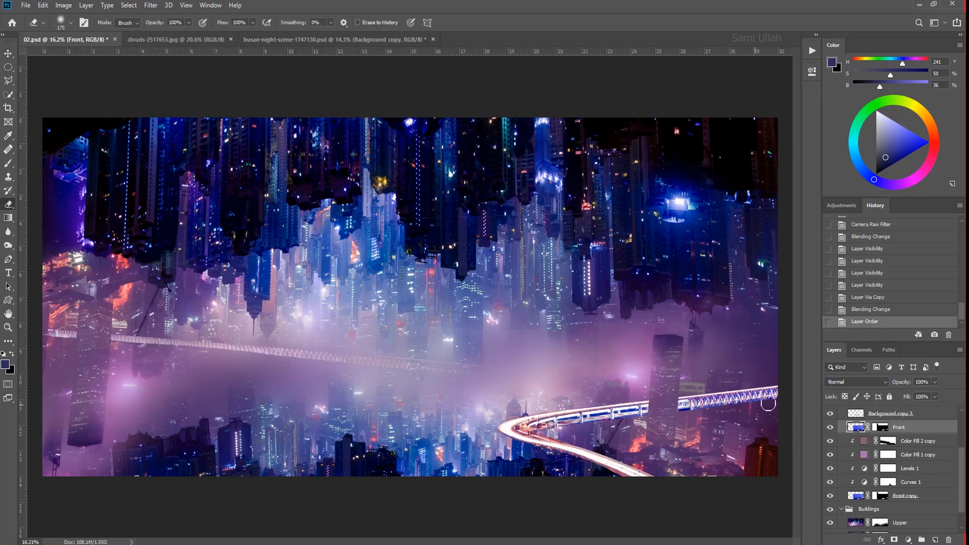
{"action": "left_click_drag", "start_coordinate": [707, 397], "coordinate": [684, 402]}
{"action": "key", "text": "ctrl+z"}
- Paint on the Front layer mask to tone down the far stretch of the curved bridge and review the full composite
{"action": "left_click", "coordinate": [879, 427]}
{"action": "key", "text": "b"}
{"action": "mouse_move", "coordinate": [775, 396]}
{"action": "left_mouse_down"}
{"action": "mouse_move", "coordinate": [707, 406]}
{"action": "mouse_move", "coordinate": [635, 393]}
{"action": "mouse_move", "coordinate": [444, 405]}
{"action": "left_mouse_up"}
{"action": "key", "text": "ctrl+z"}
{"action": "left_click", "coordinate": [650, 440]}
{"action": "key", "text": "Tab"}
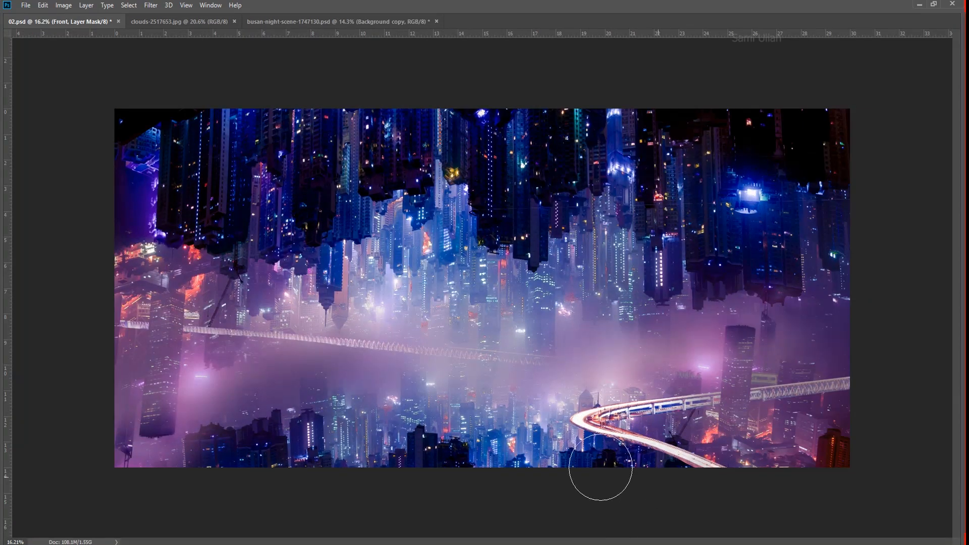
{"action": "key", "text": "Tab"}
- Add a new layer above Front, change its blending mode and brush along the curved bridge
{"action": "left_click", "coordinate": [935, 539]}
{"action": "left_click", "coordinate": [857, 382]}
{"action": "left_click", "coordinate": [859, 418]}
{"action": "left_click", "coordinate": [504, 440], "text": "alt"}
{"action": "left_click_drag", "start_coordinate": [487, 465], "coordinate": [617, 475]}
{"action": "mouse_move", "coordinate": [519, 451]}
{"action": "left_mouse_down"}
{"action": "mouse_move", "coordinate": [537, 417]}
{"action": "mouse_move", "coordinate": [771, 403]}
{"action": "left_mouse_up"}
{"action": "key", "text": "v"}
{"action": "left_click", "coordinate": [241, 361]}
{"action": "left_click", "coordinate": [242, 361]}
{"action": "key", "text": "b"}
{"action": "left_click_drag", "start_coordinate": [227, 349], "coordinate": [298, 352]}
{"action": "key", "text": "ctrl+z"}
{"action": "scroll", "coordinate": [858, 454], "scroll_direction": "up", "scroll_amount": 2}
{"action": "left_click", "coordinate": [859, 449]}
{"action": "left_click", "coordinate": [243, 329], "text": "alt"}
{"action": "left_click_drag", "start_coordinate": [101, 330], "coordinate": [540, 355]}
{"action": "scroll", "coordinate": [540, 355], "scroll_direction": "down", "scroll_amount": 4}
{"action": "key", "text": "ctrl+z"}
{"action": "key", "text": "v"}
{"action": "scroll", "coordinate": [868, 434], "scroll_direction": "up", "scroll_amount": 2}
- Add a Vibrance adjustment layer with Vibrance +16 and Saturation +31 and move it above the Tunnel group
{"action": "left_click", "coordinate": [867, 425]}
{"action": "left_click", "coordinate": [909, 540]}
{"action": "left_click", "coordinate": [905, 428]}
{"action": "left_click_drag", "start_coordinate": [726, 130], "coordinate": [735, 111]}
{"action": "scroll", "coordinate": [744, 135], "scroll_direction": "up", "scroll_amount": 3}
{"action": "scroll", "coordinate": [743, 129], "scroll_direction": "down", "scroll_amount": 2}
{"action": "key", "text": "ctrl+bracketright"}
- Add a Brightness/Contrast adjustment layer above Vibrance 1, adjust its sliders and lock both adjustment layers
{"action": "left_click", "coordinate": [908, 539]}
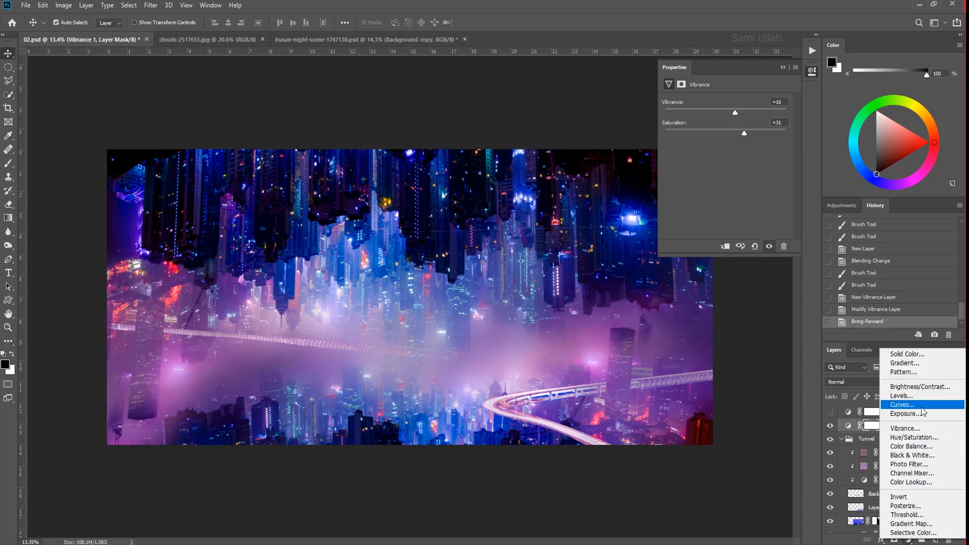
{"action": "left_click", "coordinate": [920, 387]}
{"action": "left_click_drag", "start_coordinate": [743, 149], "coordinate": [722, 128]}
{"action": "left_click_drag", "start_coordinate": [962, 425], "coordinate": [965, 491]}
{"action": "left_click", "coordinate": [889, 397]}
{"action": "left_click", "coordinate": [897, 439]}
{"action": "left_click", "coordinate": [890, 397]}
- Identify the straight bridge's layer, Background copy 3, by toggling layer visibility and duplicate it
{"action": "left_click", "coordinate": [889, 474]}
{"action": "left_click", "coordinate": [832, 474]}
{"action": "left_click", "coordinate": [832, 475]}
{"action": "left_click", "coordinate": [404, 351]}
{"action": "left_click", "coordinate": [891, 440]}
{"action": "left_click", "coordinate": [827, 441]}
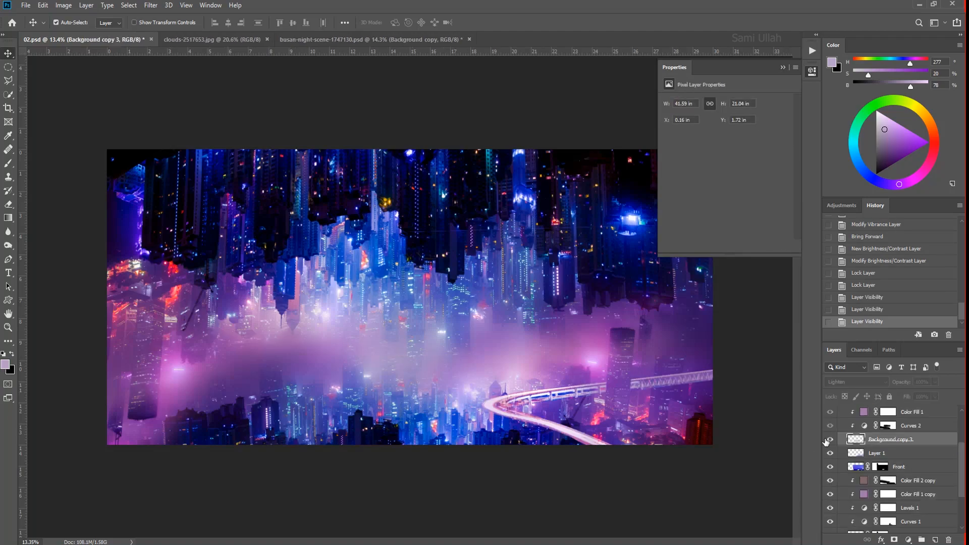
{"action": "left_click", "coordinate": [828, 441]}
{"action": "key", "text": "ctrl+j"}
- Erase along the duplicated straight bridge and clear the strip beneath its far stretch with a polygonal lasso selection
{"action": "key", "text": "b"}
{"action": "key", "text": "e"}
{"action": "mouse_move", "coordinate": [235, 347]}
{"action": "left_mouse_down"}
{"action": "mouse_move", "coordinate": [459, 353]}
{"action": "mouse_move", "coordinate": [531, 375]}
{"action": "left_mouse_up"}
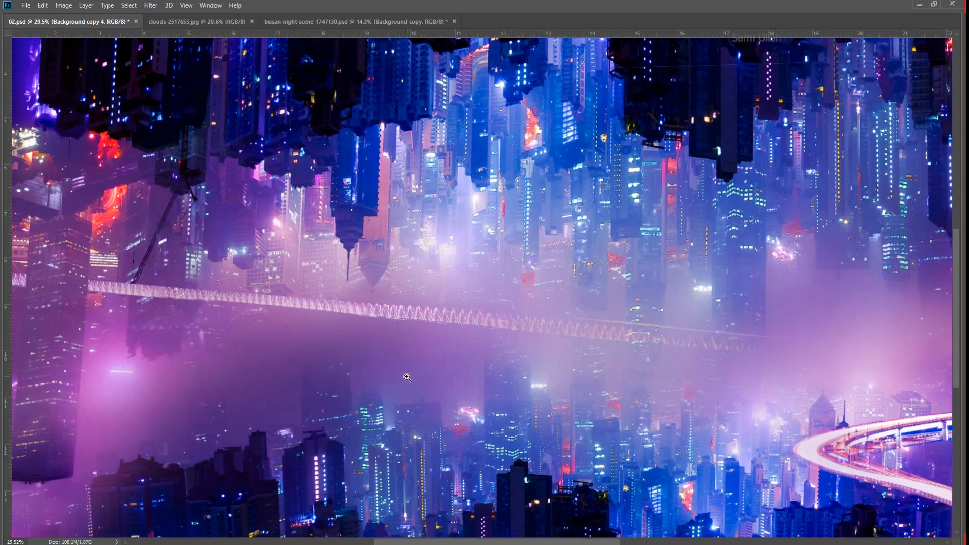
{"action": "key", "text": "l"}
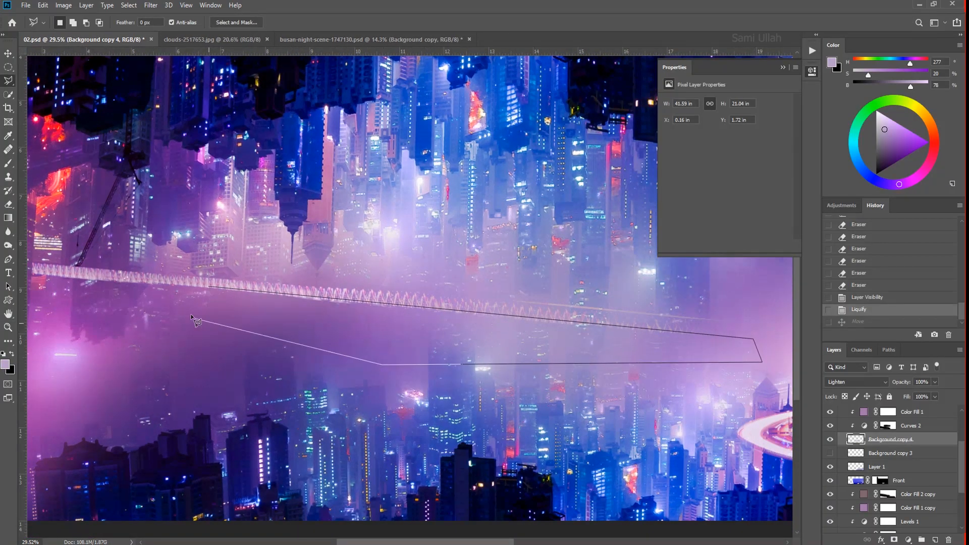
{"action": "double_click", "coordinate": [196, 321]}
{"action": "key", "text": "Delete"}
{"action": "key", "text": "ctrl+d"}
{"action": "scroll", "coordinate": [490, 501], "scroll_direction": "down", "scroll_amount": 5}
{"action": "scroll", "coordinate": [242, 348], "scroll_direction": "up", "scroll_amount": 9}
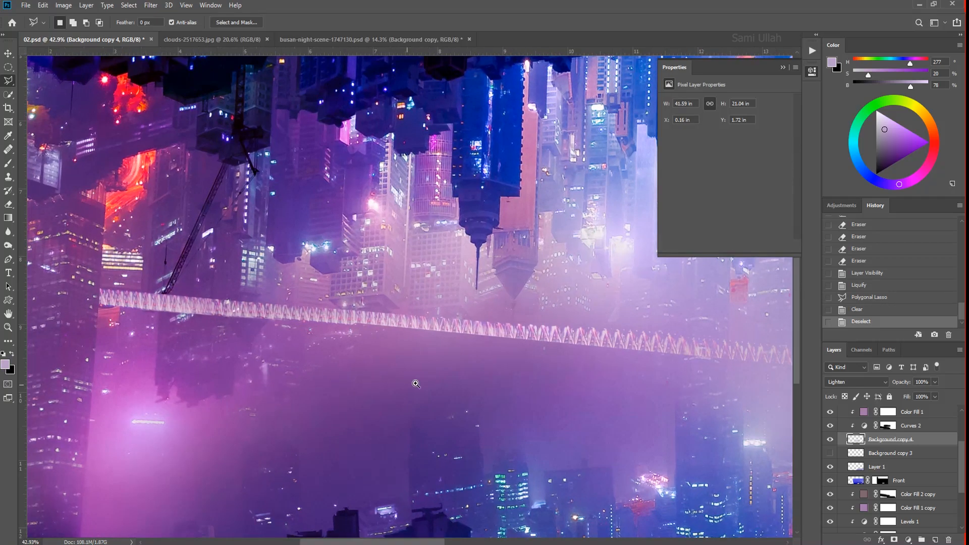
- Clear the strip beneath the bridge's near stretch, out past the canvas edge, with another polygonal lasso selection
{"action": "left_click", "coordinate": [396, 345]}
{"action": "scroll", "coordinate": [303, 343], "scroll_direction": "down", "scroll_amount": 3}
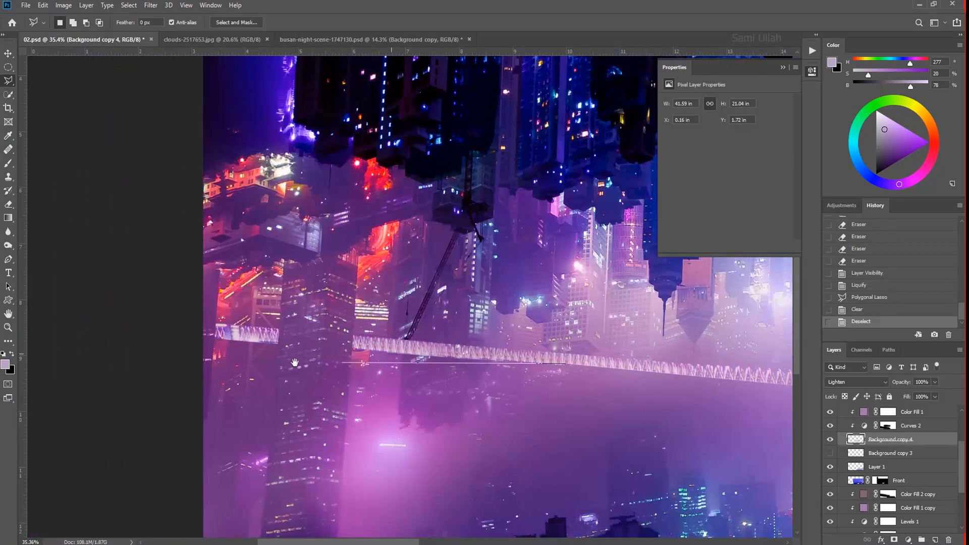
{"action": "double_click", "coordinate": [429, 451]}
{"action": "key", "text": "Delete"}
{"action": "key", "text": "ctrl+d"}
{"action": "scroll", "coordinate": [285, 399], "scroll_direction": "down", "scroll_amount": 5}
{"action": "scroll", "coordinate": [285, 399], "scroll_direction": "up", "scroll_amount": 5}
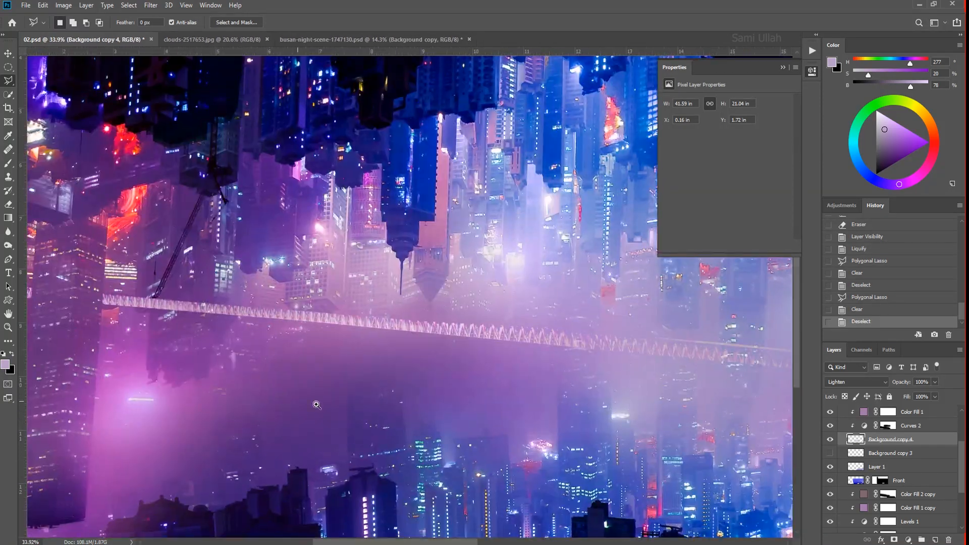
{"action": "scroll", "coordinate": [285, 398], "scroll_direction": "down", "scroll_amount": 5}
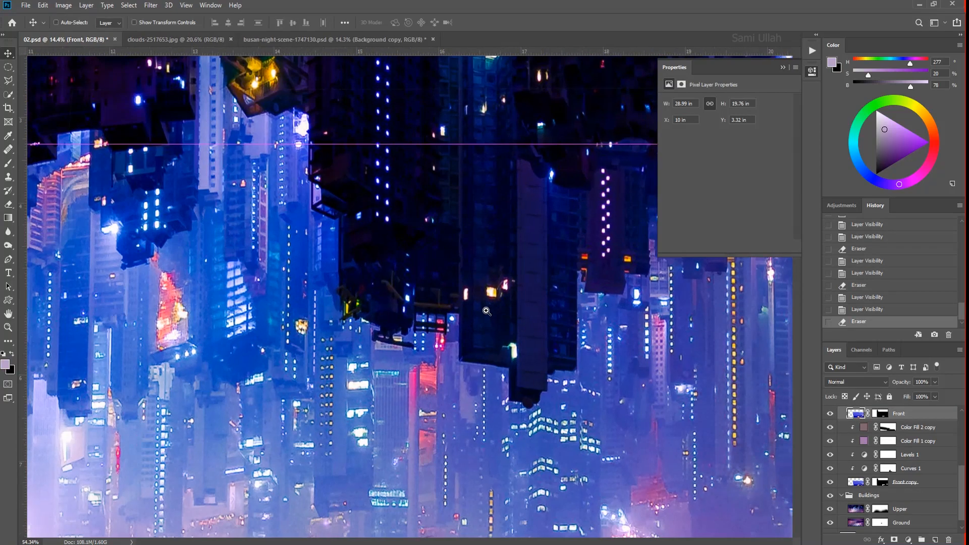
- Outline the dark front row of inverted towers with the Polygonal Lasso, closing the selection above the canvas
{"action": "key", "text": "Tab"}
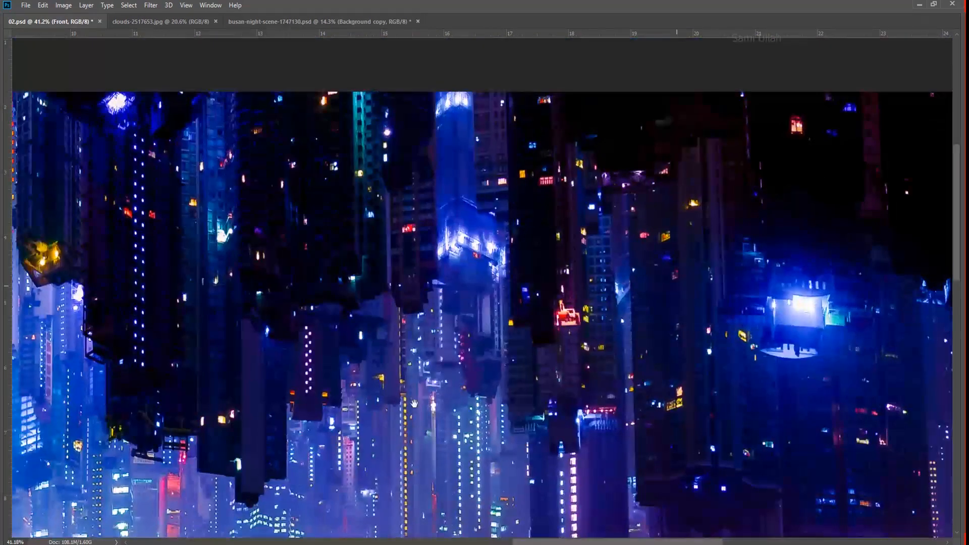
{"action": "scroll", "coordinate": [453, 344], "scroll_direction": "down", "scroll_amount": 1}
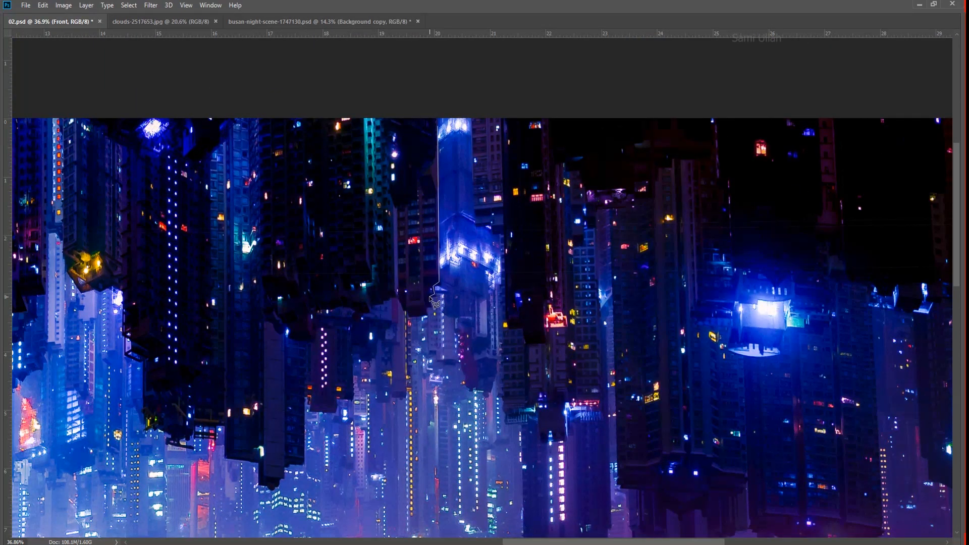
{"action": "left_click_drag", "start_coordinate": [404, 367], "coordinate": [399, 347]}
{"action": "scroll", "coordinate": [395, 301], "scroll_direction": "up", "scroll_amount": 1}
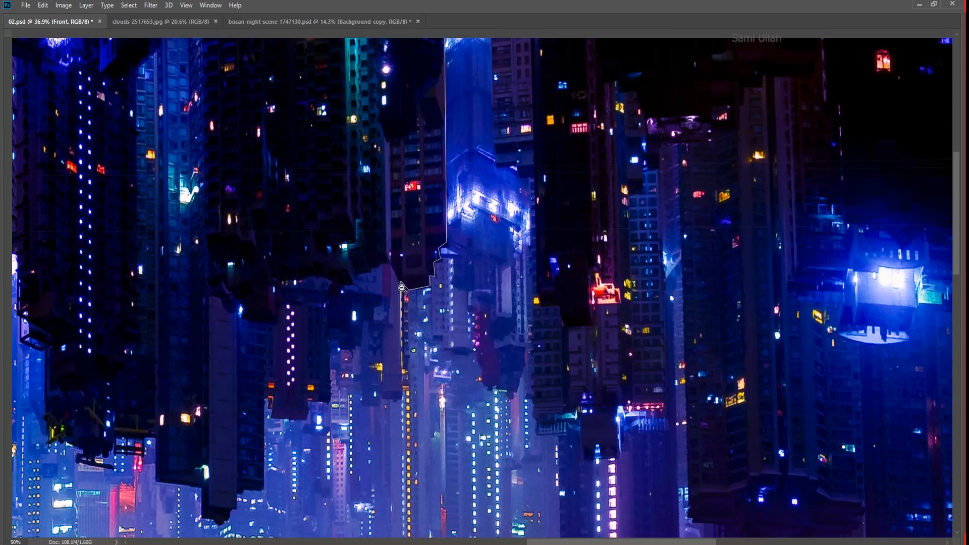
{"action": "scroll", "coordinate": [398, 283], "scroll_direction": "down", "scroll_amount": 1}
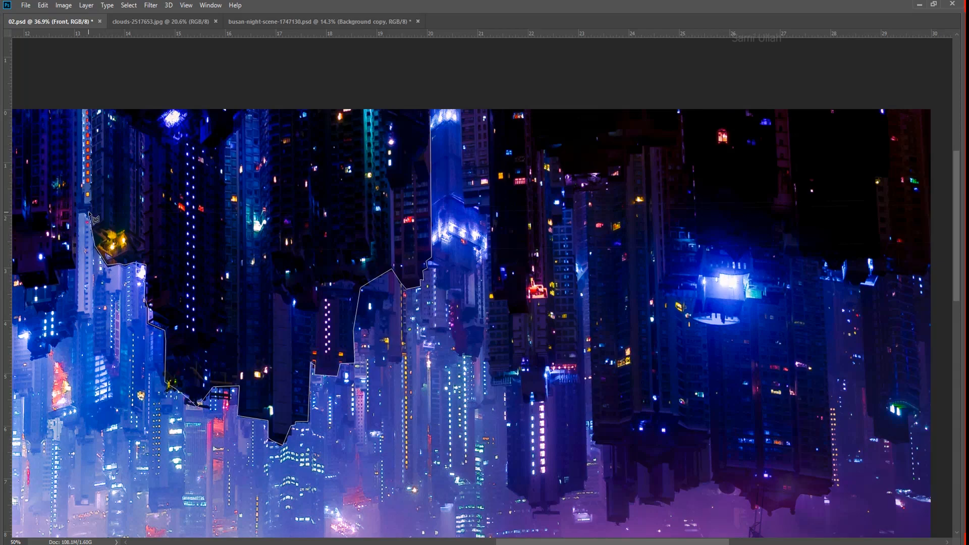
{"action": "left_click_drag", "start_coordinate": [85, 323], "coordinate": [368, 328]}
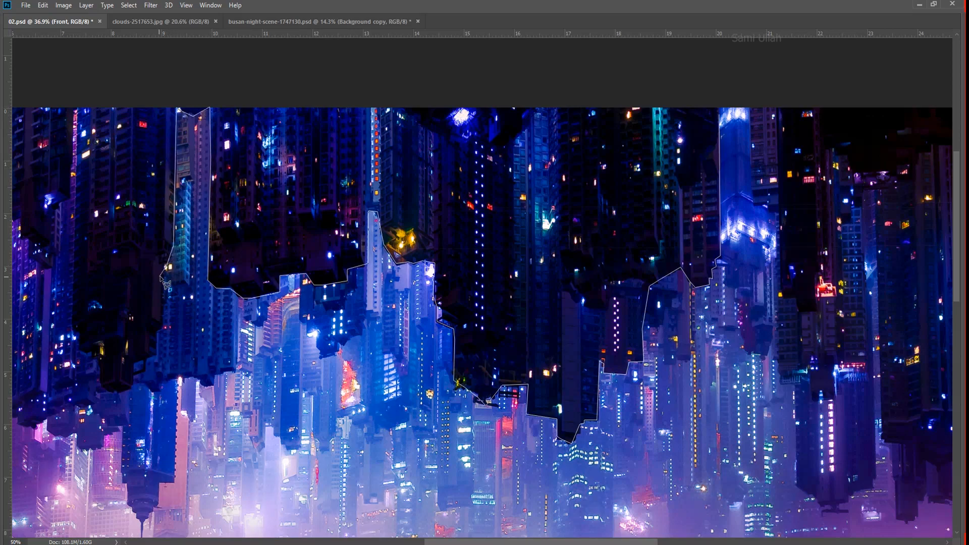
{"action": "double_click", "coordinate": [73, 309]}
{"action": "scroll", "coordinate": [73, 311], "scroll_direction": "down", "scroll_amount": 2}
{"action": "mouse_move", "coordinate": [73, 311]}
{"action": "left_mouse_down"}
{"action": "mouse_move", "coordinate": [191, 200]}
{"action": "mouse_move", "coordinate": [167, 313]}
{"action": "left_mouse_up"}
{"action": "left_click", "coordinate": [167, 312]}
{"action": "left_click", "coordinate": [173, 122]}
{"action": "double_click", "coordinate": [689, 101]}
- Refine the tower selection with further lasso passes along its outer edge and around the central inverted buildings
{"action": "left_click", "coordinate": [688, 153]}
{"action": "left_click", "coordinate": [671, 104]}
{"action": "left_click", "coordinate": [559, 115]}
{"action": "double_click", "coordinate": [541, 199]}
{"action": "left_click", "coordinate": [572, 141]}
{"action": "left_click", "coordinate": [192, 236]}
{"action": "left_click", "coordinate": [279, 282]}
{"action": "left_click", "coordinate": [561, 191]}
{"action": "double_click", "coordinate": [579, 146]}
{"action": "left_click", "coordinate": [446, 214]}
{"action": "left_click", "coordinate": [554, 166]}
{"action": "left_click", "coordinate": [567, 205]}
{"action": "double_click", "coordinate": [420, 239]}
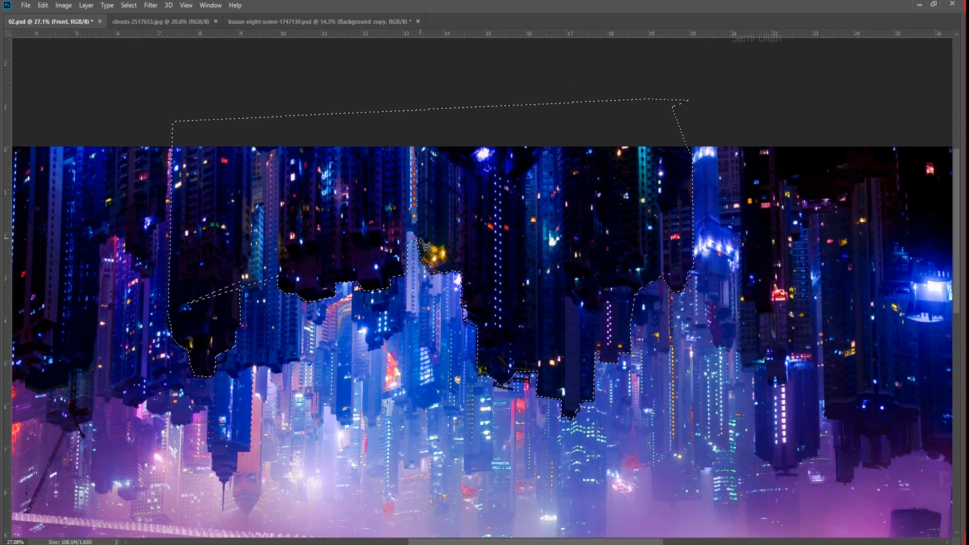
- Subtract the lighter building gap between the dark towers and the stray sliver beside it from the selection
{"action": "left_click", "coordinate": [278, 275]}
{"action": "left_click", "coordinate": [278, 150]}
{"action": "left_click", "coordinate": [260, 150]}
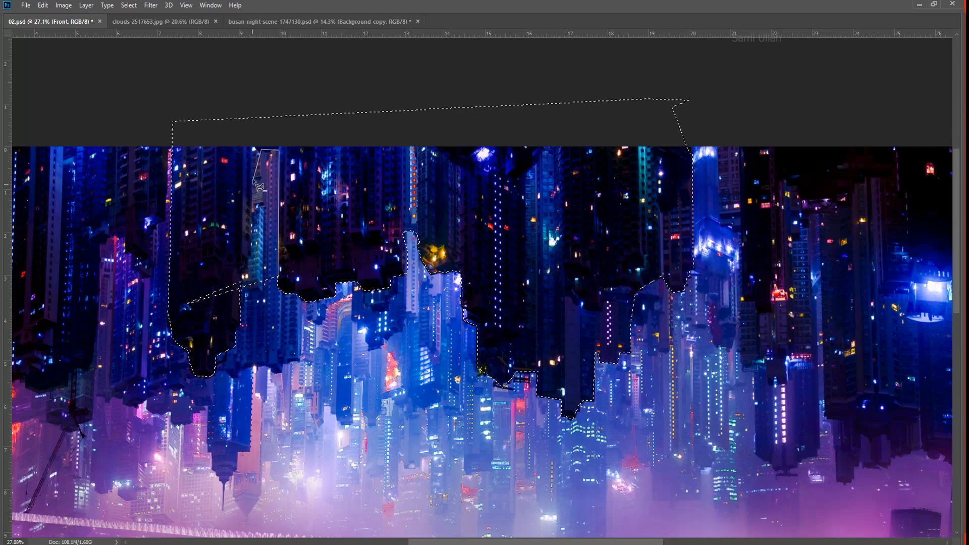
{"action": "left_click", "coordinate": [252, 169]}
{"action": "left_click", "coordinate": [250, 259]}
{"action": "left_click", "coordinate": [240, 271]}
{"action": "double_click", "coordinate": [277, 315]}
{"action": "left_click", "coordinate": [238, 277]}
{"action": "left_click", "coordinate": [182, 300]}
{"action": "double_click", "coordinate": [231, 312]}
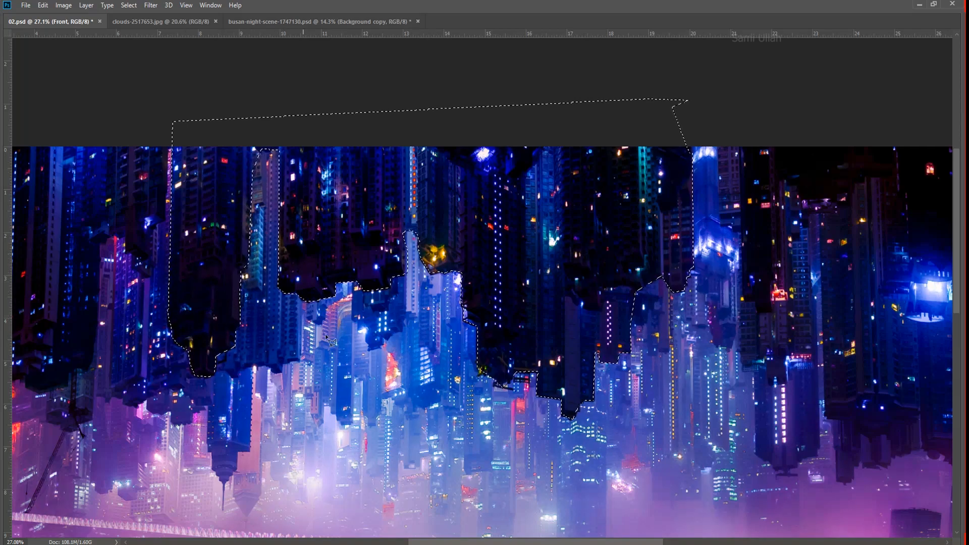
- Copy the selected inverted towers from the Upper layer onto a new layer
{"action": "scroll", "coordinate": [323, 250], "scroll_direction": "down", "scroll_amount": 6}
{"action": "key", "text": "Tab"}
{"action": "left_click", "coordinate": [831, 413]}
{"action": "left_click", "coordinate": [830, 413]}
{"action": "left_click", "coordinate": [876, 510]}
{"action": "key", "text": "v"}
{"action": "key", "text": "ctrl+j"}
{"action": "scroll", "coordinate": [880, 528], "scroll_direction": "down", "scroll_amount": 2}
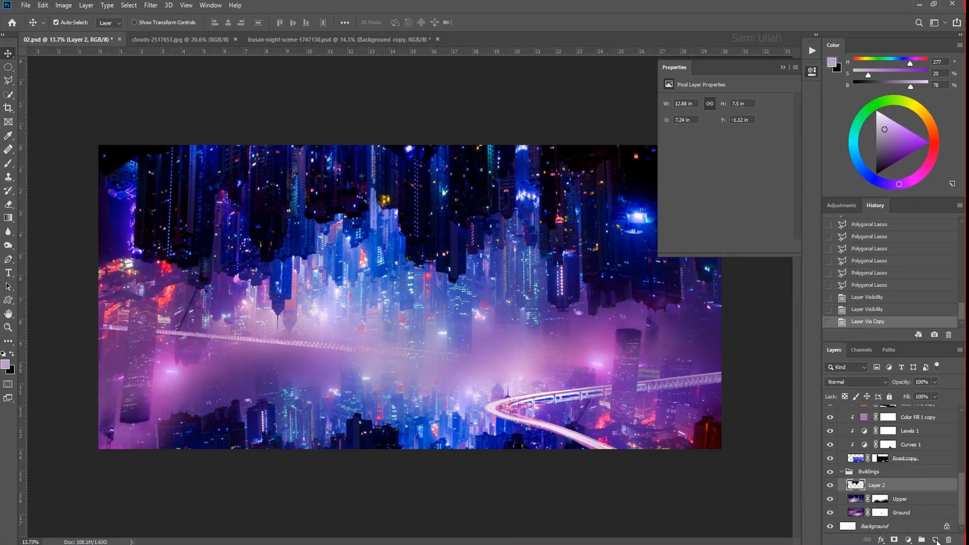
- Create a layer beneath Layer 2 and add light-blue radial gradient glows behind the central inverted towers
{"action": "left_click", "coordinate": [935, 540], "text": "ctrl"}
{"action": "key", "text": "g"}
{"action": "left_click_drag", "start_coordinate": [383, 200], "coordinate": [384, 270]}
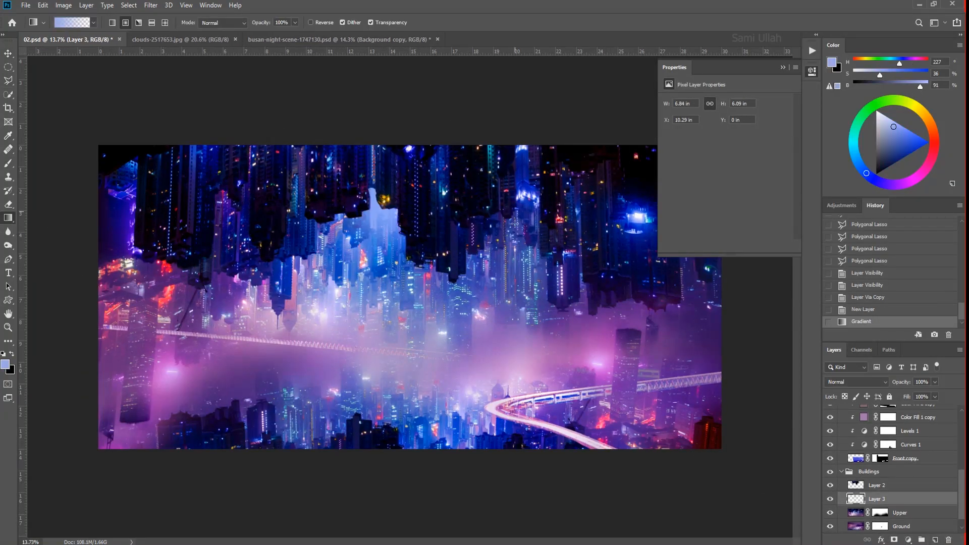
{"action": "left_click_drag", "start_coordinate": [515, 205], "coordinate": [515, 306]}
{"action": "key", "text": "ctrl+z"}
{"action": "left_click_drag", "start_coordinate": [481, 215], "coordinate": [482, 266]}
{"action": "left_click_drag", "start_coordinate": [331, 215], "coordinate": [329, 306]}
{"action": "key", "text": "ctrl+z"}
{"action": "scroll", "coordinate": [341, 320], "scroll_direction": "down", "scroll_amount": 2}
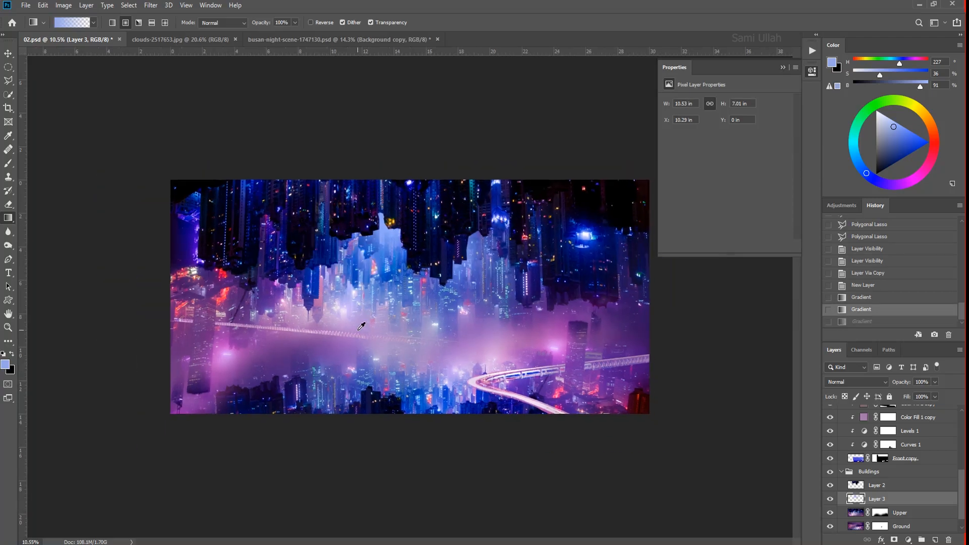
- Add a pale lilac radial gradient glow behind the central towers and undo the extra glow over the fog
{"action": "left_click_drag", "start_coordinate": [376, 233], "coordinate": [377, 283]}
{"action": "scroll", "coordinate": [403, 310], "scroll_direction": "down", "scroll_amount": 1}
{"action": "scroll", "coordinate": [406, 305], "scroll_direction": "up", "scroll_amount": 2}
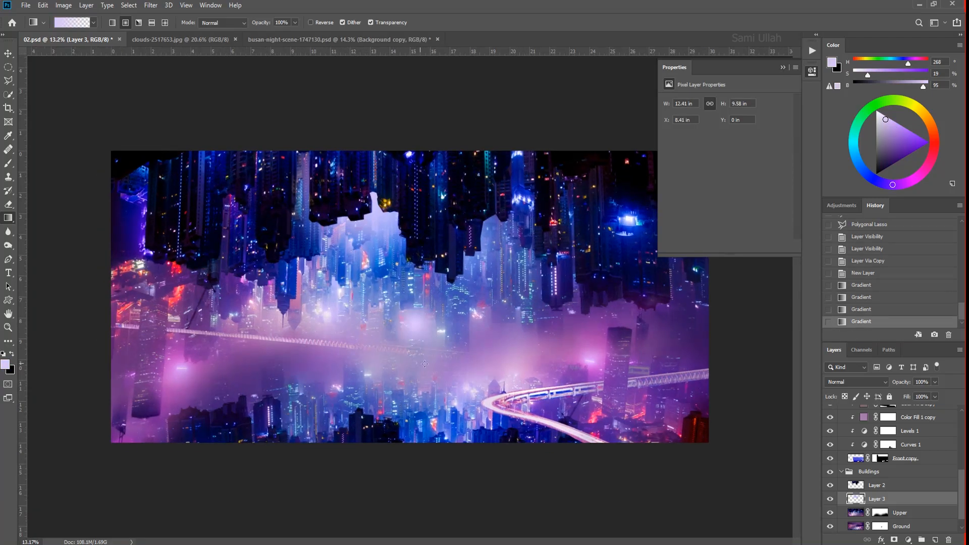
{"action": "scroll", "coordinate": [483, 317], "scroll_direction": "down", "scroll_amount": 2}
{"action": "scroll", "coordinate": [510, 330], "scroll_direction": "up", "scroll_amount": 3}
{"action": "scroll", "coordinate": [511, 330], "scroll_direction": "down", "scroll_amount": 3}
{"action": "key", "text": "ctrl+z"}
{"action": "scroll", "coordinate": [480, 366], "scroll_direction": "up", "scroll_amount": 1}
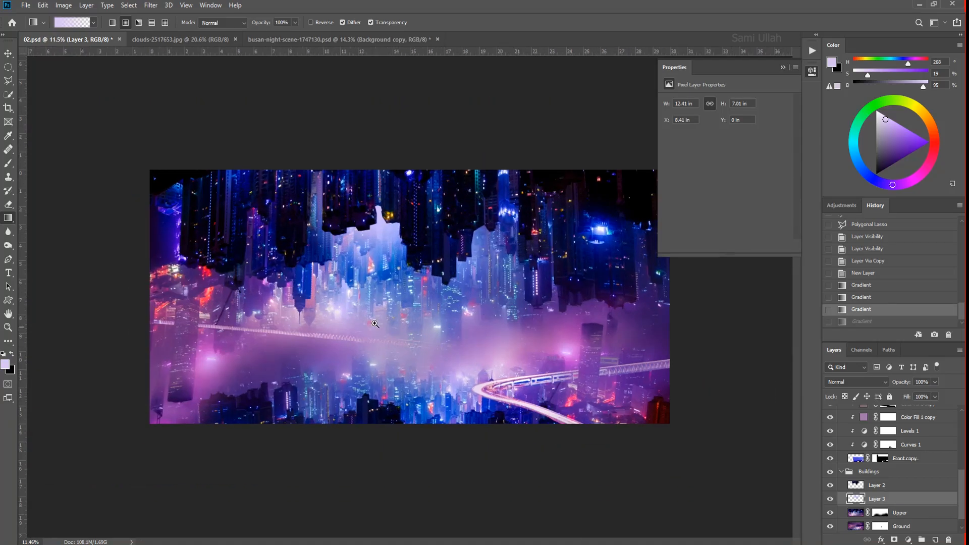
{"action": "scroll", "coordinate": [393, 263], "scroll_direction": "up", "scroll_amount": 2}
- Compare the composite without the gradient glow layer and set that layer's blending mode to Lighter Color
{"action": "left_click", "coordinate": [830, 498]}
{"action": "left_click", "coordinate": [830, 499]}
{"action": "left_click", "coordinate": [857, 382]}
{"action": "left_click", "coordinate": [853, 411]}
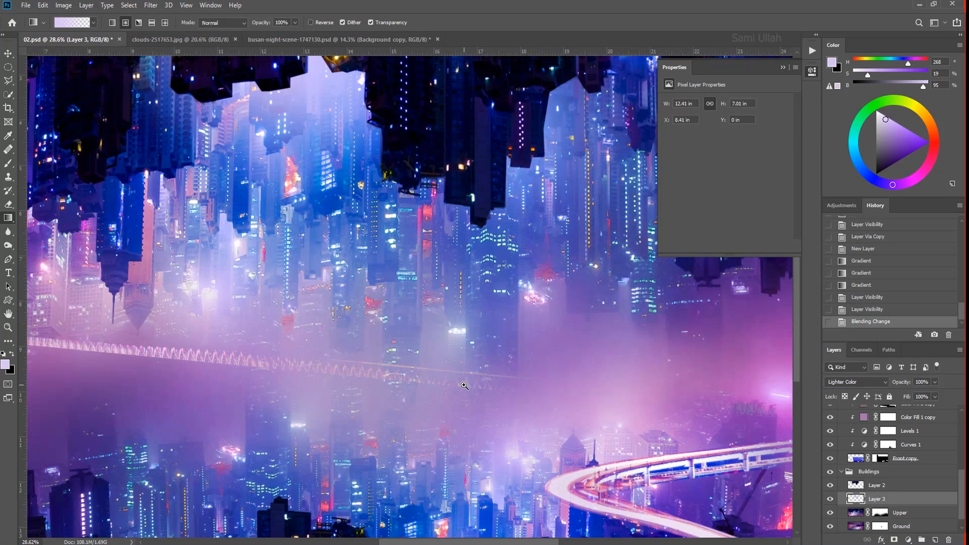
{"action": "scroll", "coordinate": [415, 454], "scroll_direction": "down", "scroll_amount": 2}
{"action": "scroll", "coordinate": [416, 454], "scroll_direction": "up", "scroll_amount": 1}
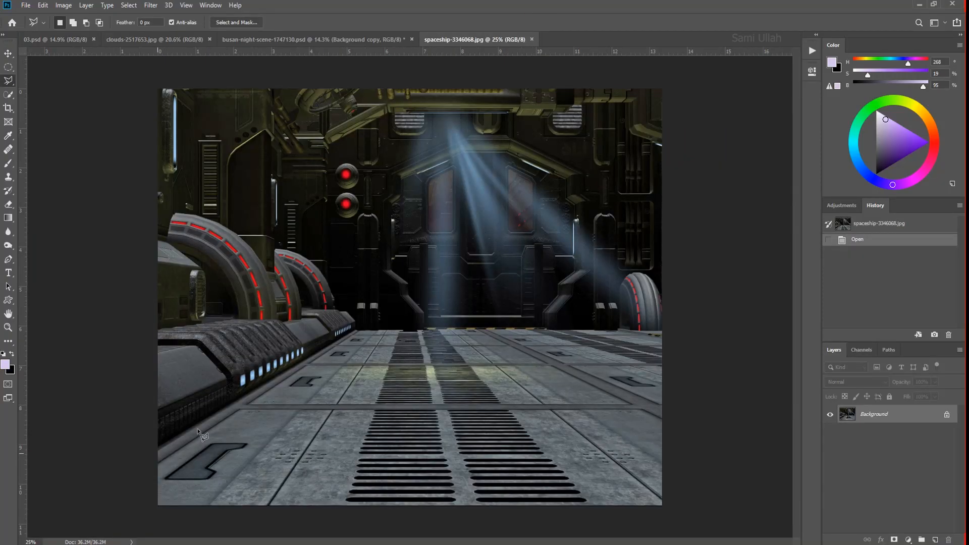
- Select the metal floor in the spaceship image with the Polygonal Lasso, copy it to a new layer and bring it into 03.psd
{"action": "left_click", "coordinate": [134, 527]}
{"action": "left_click", "coordinate": [118, 475]}
{"action": "double_click", "coordinate": [166, 449]}
{"action": "key", "text": "ctrl+z"}
{"action": "key", "text": "ctrl+j"}
{"action": "scroll", "coordinate": [428, 419], "scroll_direction": "down", "scroll_amount": 2}
{"action": "key", "text": "v"}
{"action": "mouse_move", "coordinate": [433, 373]}
{"action": "left_mouse_down"}
{"action": "mouse_move", "coordinate": [379, 353]}
{"action": "mouse_move", "coordinate": [74, 41]}
{"action": "mouse_move", "coordinate": [451, 419]}
{"action": "mouse_move", "coordinate": [466, 449]}
{"action": "left_mouse_up"}
- Show the guides and resize the spaceship floor along the lower edge of the city composite
{"action": "scroll", "coordinate": [519, 447], "scroll_direction": "down", "scroll_amount": 3}
{"action": "key", "text": "ctrl+'"}
{"action": "key", "text": "ctrl+'"}
{"action": "key", "text": "ctrl+;"}
{"action": "key", "text": "ctrl+t"}
{"action": "left_click_drag", "start_coordinate": [514, 379], "coordinate": [521, 376]}
{"action": "key", "text": "Return"}
- Extend the floor's cut-off near corner with the Clone Stamp inside a polygonal lasso selection
{"action": "left_click_drag", "start_coordinate": [521, 377], "coordinate": [470, 226]}
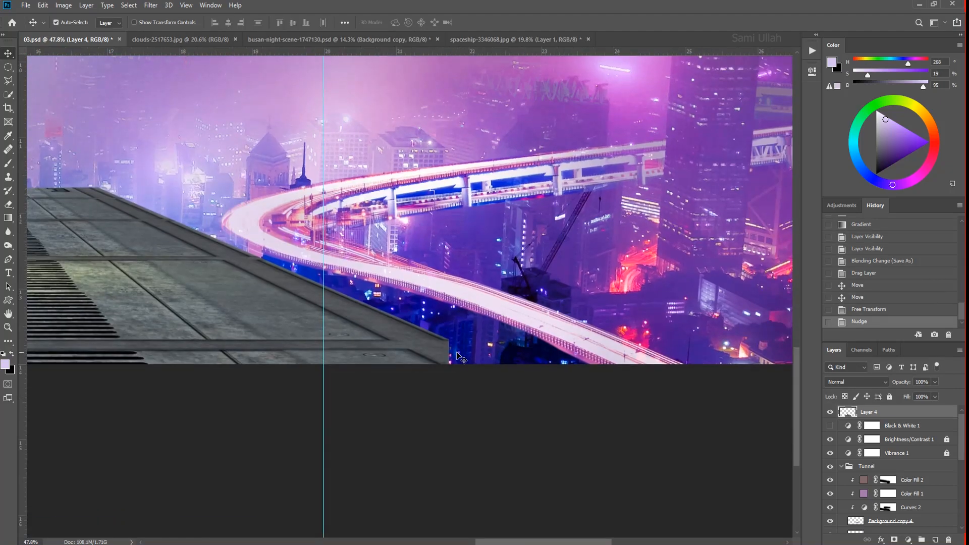
{"action": "double_click", "coordinate": [513, 394]}
{"action": "key", "text": "s"}
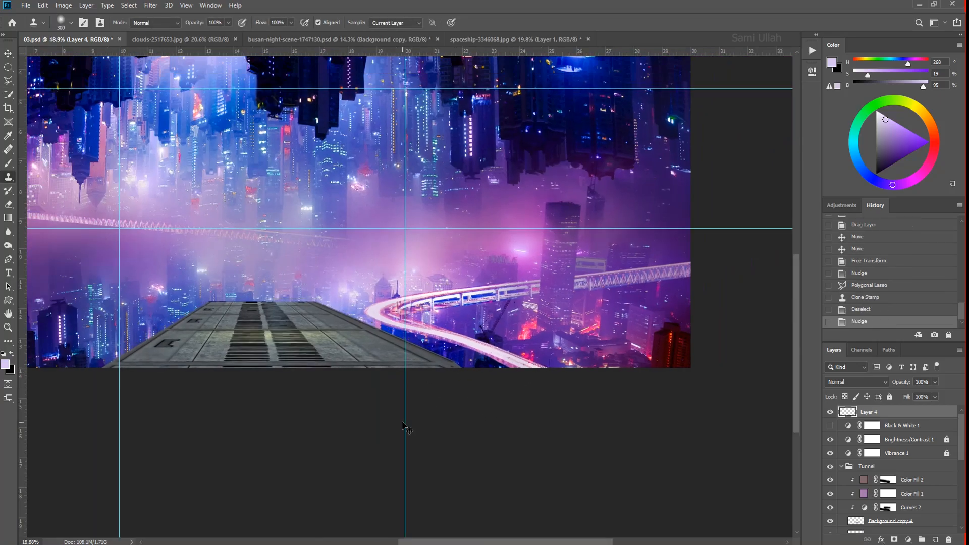
- Reposition the floor and transform it in perspective to widen its far end
{"action": "left_click_drag", "start_coordinate": [407, 428], "coordinate": [381, 425]}
{"action": "key", "text": "ctrl+t"}
{"action": "right_click", "coordinate": [497, 396]}
{"action": "left_click", "coordinate": [534, 459]}
{"action": "left_click_drag", "start_coordinate": [530, 378], "coordinate": [539, 382]}
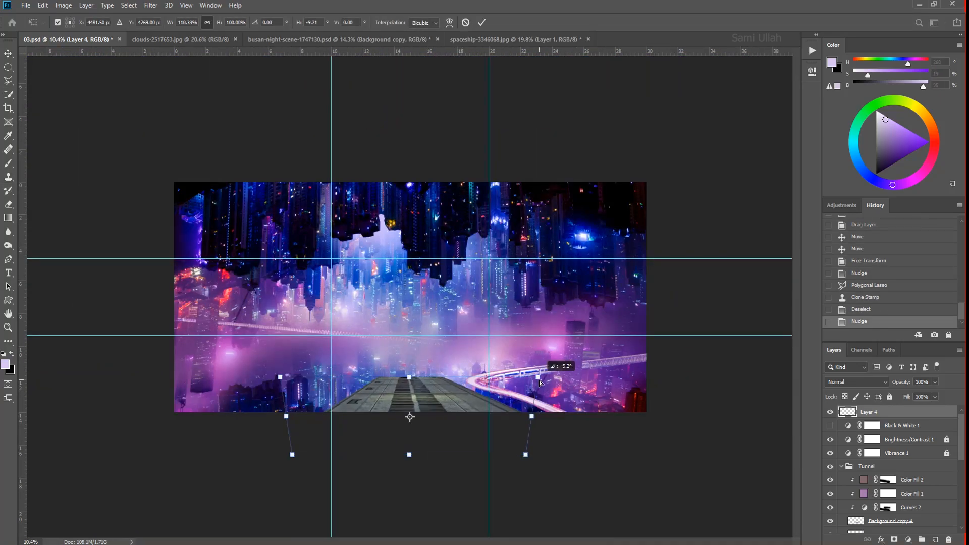
{"action": "key", "text": "Return"}
- Free-transform the floor again, narrowing its width and raising its far and near edges
{"action": "key", "text": "ctrl+t"}
{"action": "left_click_drag", "start_coordinate": [531, 416], "coordinate": [520, 417]}
{"action": "left_click_drag", "start_coordinate": [406, 379], "coordinate": [409, 373]}
{"action": "left_click_drag", "start_coordinate": [404, 456], "coordinate": [405, 448]}
{"action": "key", "text": "Return"}
- Add a Curves adjustment clipped to the floor layer and darken the floor with it
{"action": "left_click", "coordinate": [908, 540]}
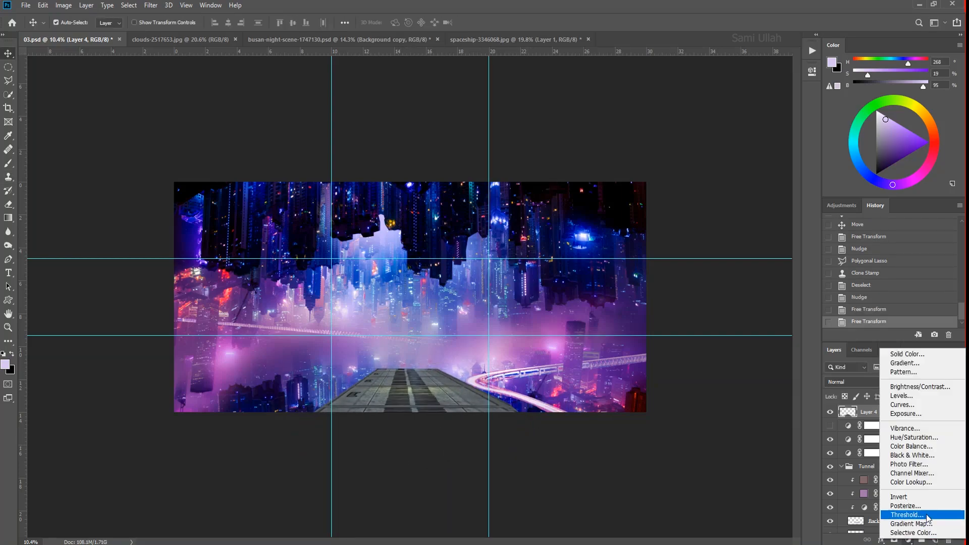
{"action": "left_click", "coordinate": [898, 359]}
{"action": "key", "text": "ctrl+alt+g"}
{"action": "left_click_drag", "start_coordinate": [782, 132], "coordinate": [802, 192]}
- Add a Color Balance adjustment clipped to the floor in Color blend mode, with midtones Magenta–Green at -13 and Yellow–Blue at +57
{"action": "left_click", "coordinate": [908, 540]}
{"action": "left_click", "coordinate": [896, 407]}
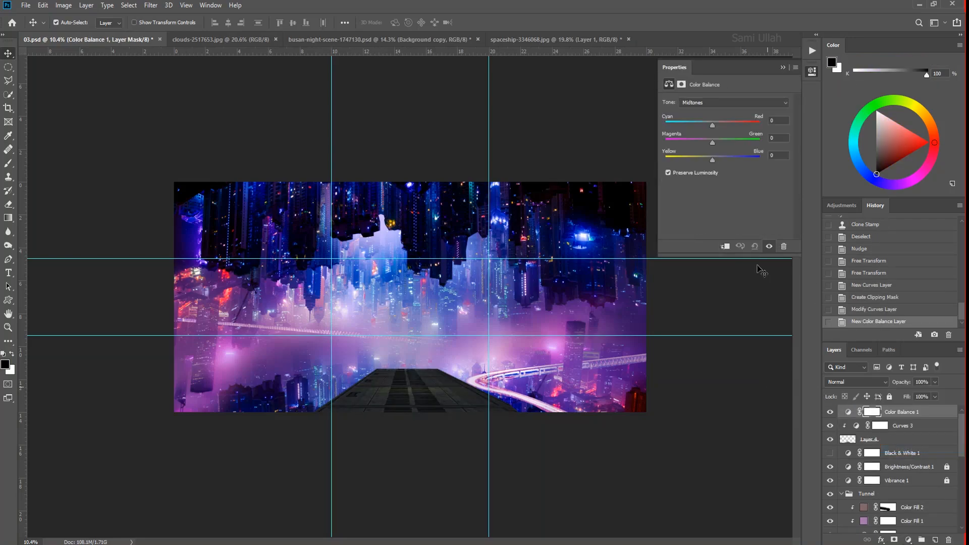
{"action": "left_click", "coordinate": [856, 382]}
{"action": "left_click", "coordinate": [859, 529]}
{"action": "left_click", "coordinate": [860, 531]}
{"action": "scroll", "coordinate": [890, 420], "scroll_direction": "up", "scroll_amount": 1}
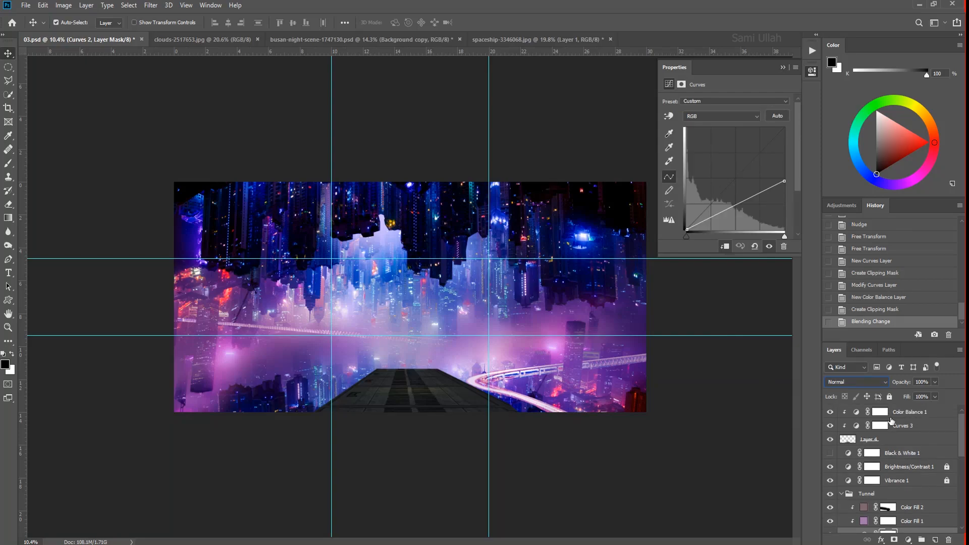
{"action": "left_click", "coordinate": [901, 414]}
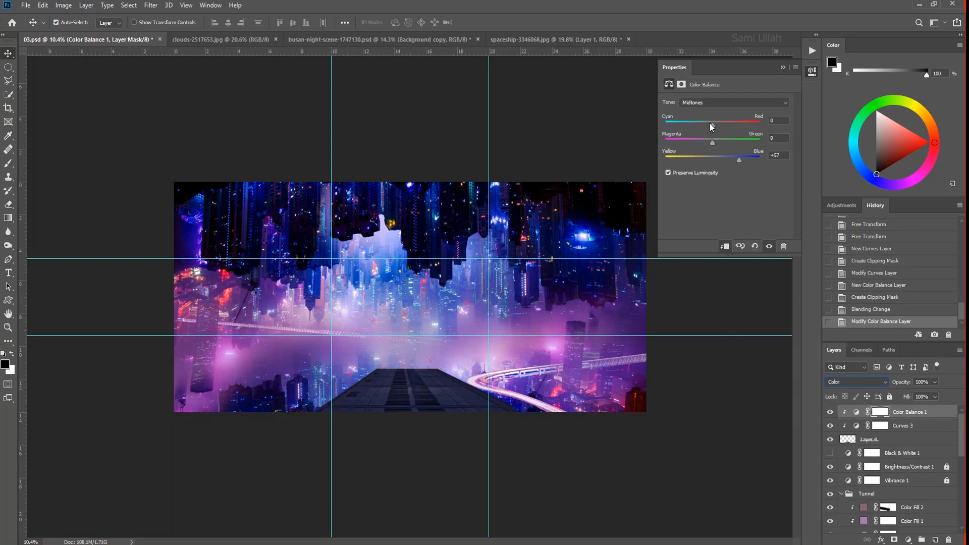
{"action": "scroll", "coordinate": [462, 419], "scroll_direction": "up", "scroll_amount": 1}
- Bring the masked metal structure from bridge-4952834.psd into 03.psd above the floor's adjustments
{"action": "key", "text": "alt+Tab"}
{"action": "left_click_drag", "start_coordinate": [222, 127], "coordinate": [671, 39]}
{"action": "left_click", "coordinate": [831, 439]}
{"action": "left_click_drag", "start_coordinate": [399, 144], "coordinate": [216, 353]}
- Enlarge, flip and distort the metal structure with Free Transform so its spikes fill the lower-left foreground
{"action": "key", "text": "ctrl+t"}
{"action": "scroll", "coordinate": [228, 348], "scroll_direction": "down", "scroll_amount": 2}
{"action": "left_click_drag", "start_coordinate": [299, 301], "coordinate": [297, 358]}
{"action": "right_click", "coordinate": [297, 332]}
{"action": "left_click", "coordinate": [339, 429]}
{"action": "left_click_drag", "start_coordinate": [343, 391], "coordinate": [299, 297]}
{"action": "left_click_drag", "start_coordinate": [333, 442], "coordinate": [356, 414]}
{"action": "left_click_drag", "start_coordinate": [405, 122], "coordinate": [452, 50]}
{"action": "left_click_drag", "start_coordinate": [339, 269], "coordinate": [344, 232]}
{"action": "scroll", "coordinate": [426, 387], "scroll_direction": "down", "scroll_amount": 3}
{"action": "mouse_move", "coordinate": [359, 350]}
{"action": "left_mouse_down"}
{"action": "mouse_move", "coordinate": [305, 315]}
{"action": "mouse_move", "coordinate": [367, 381]}
{"action": "mouse_move", "coordinate": [358, 355]}
{"action": "left_mouse_up"}
{"action": "left_click_drag", "start_coordinate": [212, 125], "coordinate": [221, 171]}
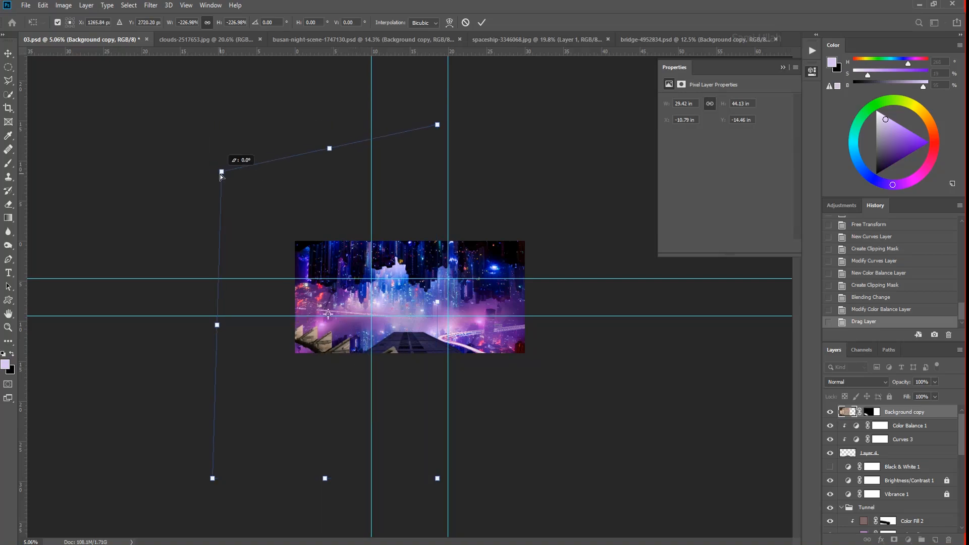
{"action": "left_click_drag", "start_coordinate": [343, 374], "coordinate": [349, 369]}
- Paint black on the metal structure's layer mask to hide unwanted parts and reposition it in the lower-left foreground
{"action": "left_click", "coordinate": [873, 413]}
{"action": "key", "text": "b"}
{"action": "left_click_drag", "start_coordinate": [337, 424], "coordinate": [394, 423]}
{"action": "left_click_drag", "start_coordinate": [391, 411], "coordinate": [331, 457]}
{"action": "mouse_move", "coordinate": [225, 437]}
{"action": "left_mouse_down"}
{"action": "mouse_move", "coordinate": [245, 459]}
{"action": "mouse_move", "coordinate": [302, 477]}
{"action": "left_mouse_up"}
{"action": "key", "text": "v"}
{"action": "left_click_drag", "start_coordinate": [306, 482], "coordinate": [310, 474]}
{"action": "left_click_drag", "start_coordinate": [300, 487], "coordinate": [374, 434]}
{"action": "scroll", "coordinate": [376, 438], "scroll_direction": "down", "scroll_amount": 2}
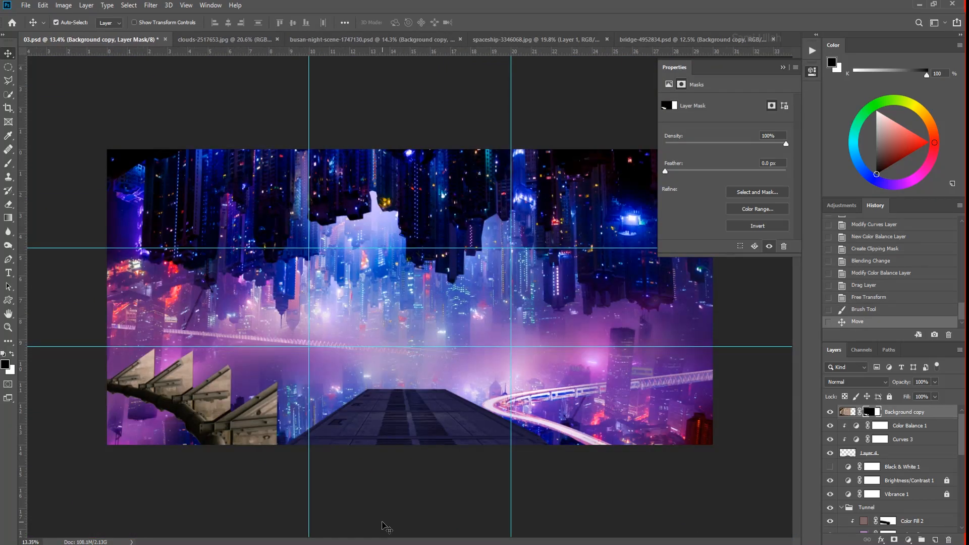
- Warp the metal structure slightly at its far end
{"action": "key", "text": "ctrl+t"}
{"action": "right_click", "coordinate": [245, 354]}
{"action": "left_click", "coordinate": [301, 406]}
{"action": "left_click_drag", "start_coordinate": [146, 318], "coordinate": [137, 322]}
{"action": "key", "text": "Return"}
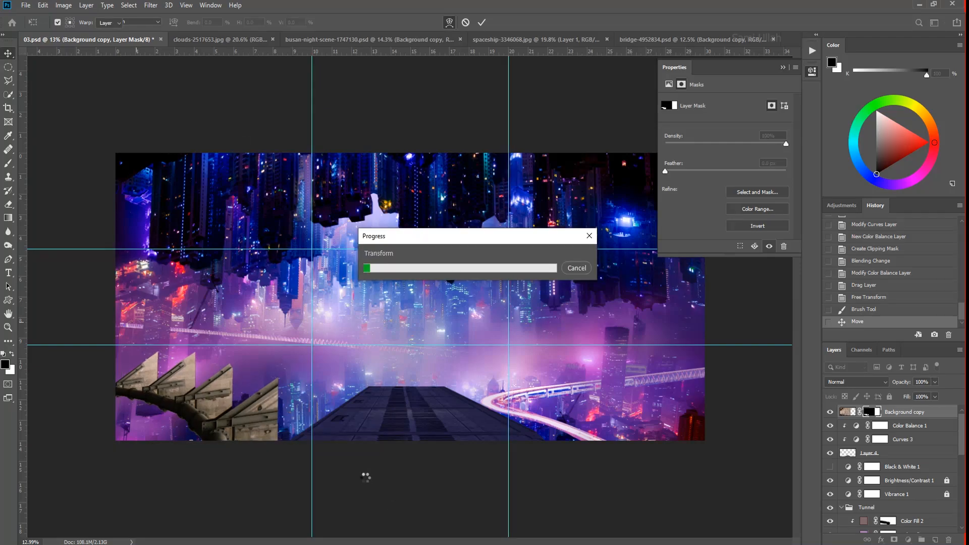
{"action": "scroll", "coordinate": [409, 296], "scroll_direction": "down", "scroll_amount": 3}
- Add a Curves adjustment clipped to the metal structure and darken it by lowering the curve's white point
{"action": "left_click", "coordinate": [908, 539]}
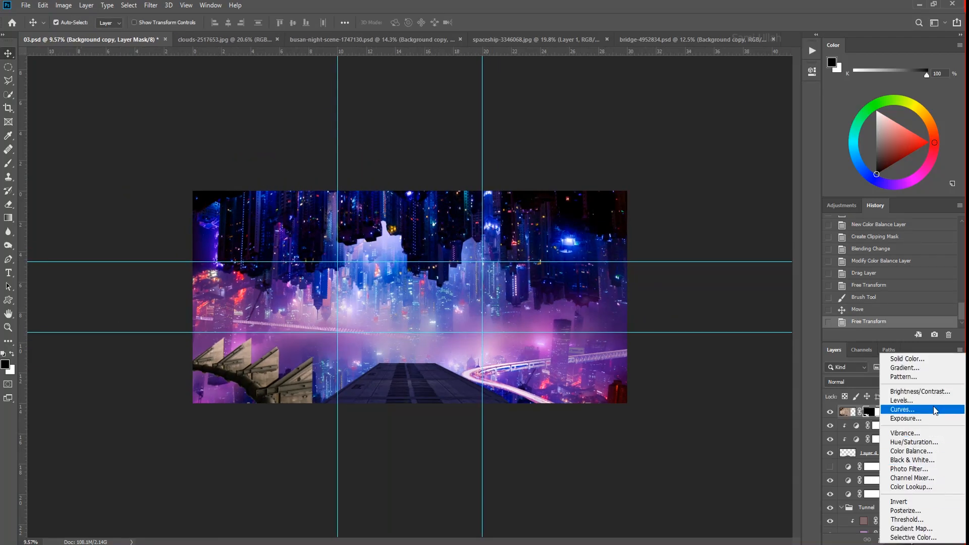
{"action": "left_click", "coordinate": [933, 409]}
{"action": "key", "text": "ctrl+alt+g"}
{"action": "left_click_drag", "start_coordinate": [784, 129], "coordinate": [799, 191]}
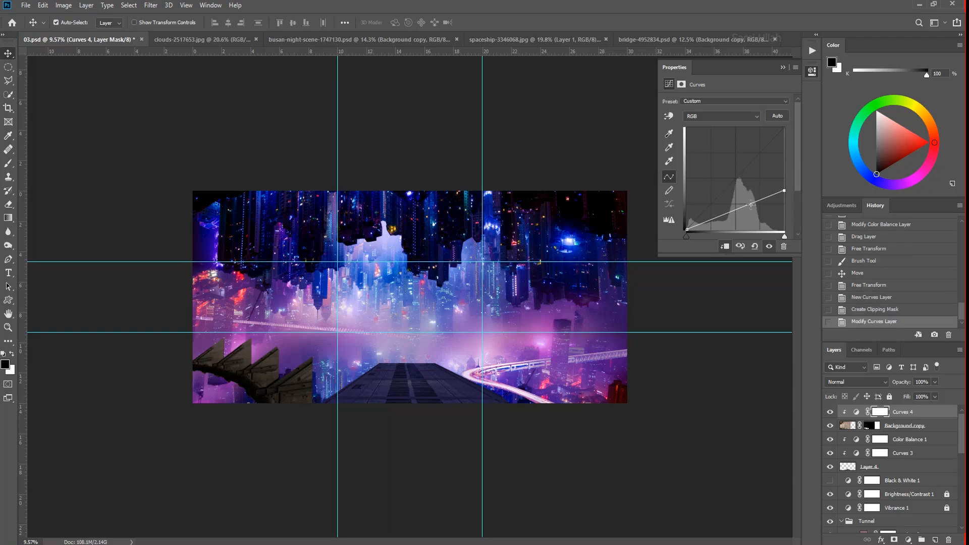
- Add a Color Balance adjustment clipped to the metal structure in Color blend mode, with midtones Yellow–Blue at +58
{"action": "left_click", "coordinate": [907, 539]}
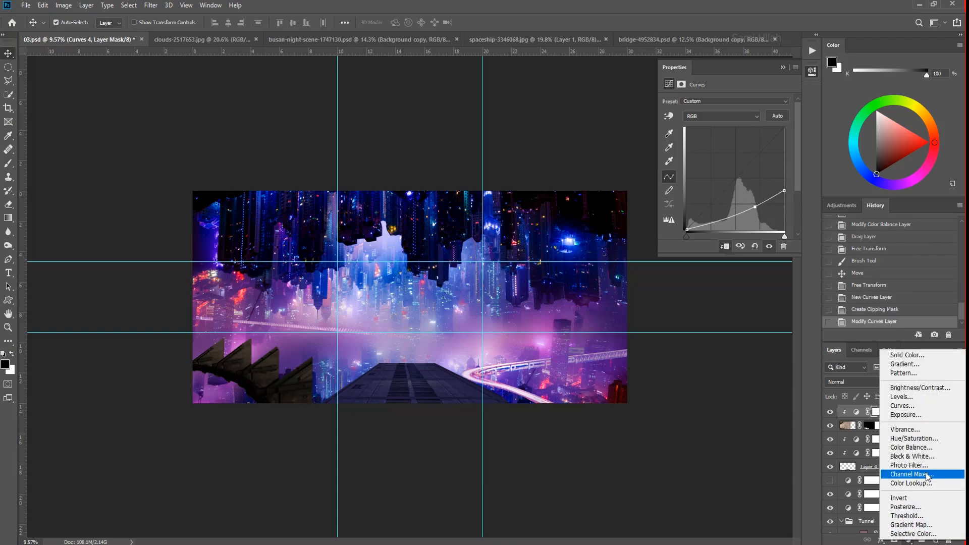
{"action": "left_click", "coordinate": [934, 450]}
{"action": "left_click", "coordinate": [867, 383]}
{"action": "left_click", "coordinate": [845, 531]}
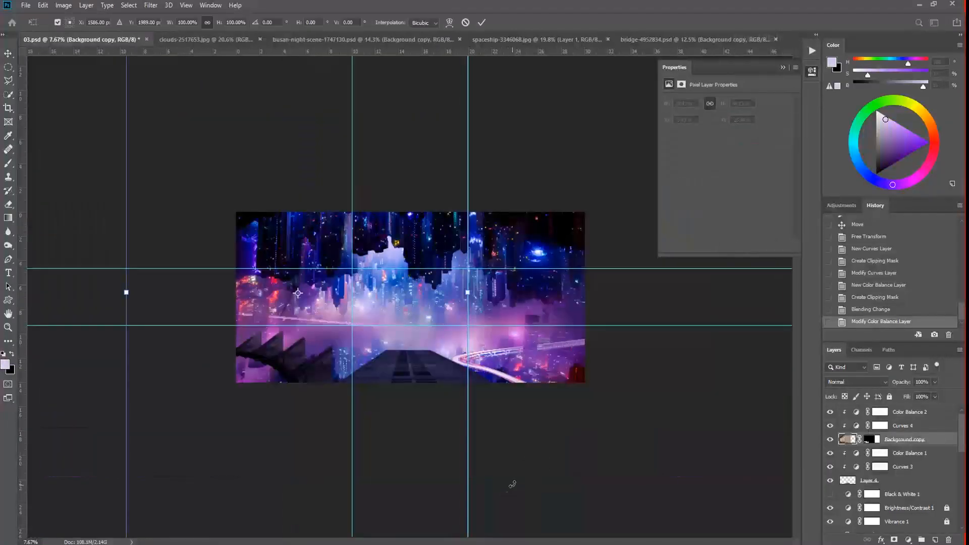
- Rotate the metal structure about -6° with Free Transform and nudge it into place
{"action": "mouse_move", "coordinate": [512, 480]}
{"action": "left_mouse_down"}
{"action": "mouse_move", "coordinate": [404, 426]}
{"action": "mouse_move", "coordinate": [314, 426]}
{"action": "mouse_move", "coordinate": [452, 474]}
{"action": "mouse_move", "coordinate": [517, 462]}
{"action": "left_mouse_up"}
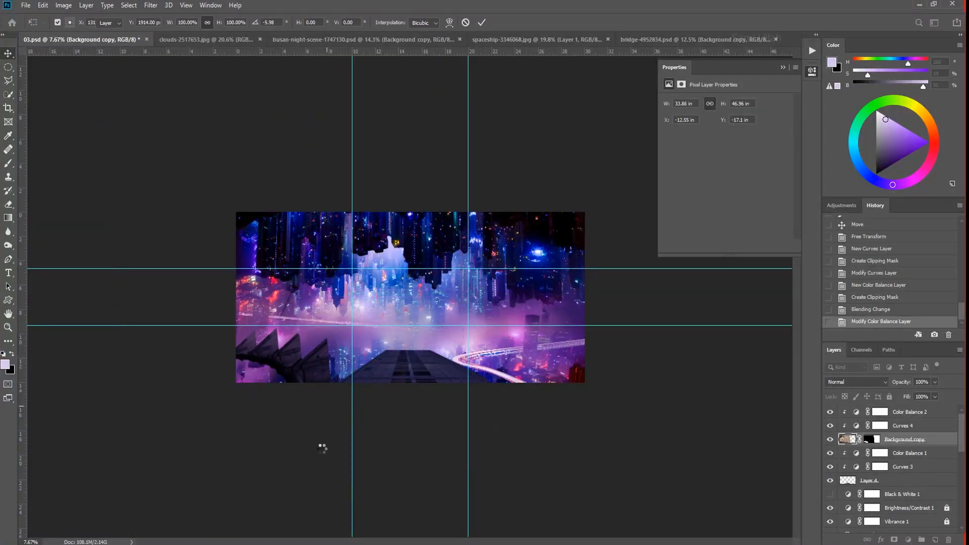
{"action": "key", "text": "Down"}
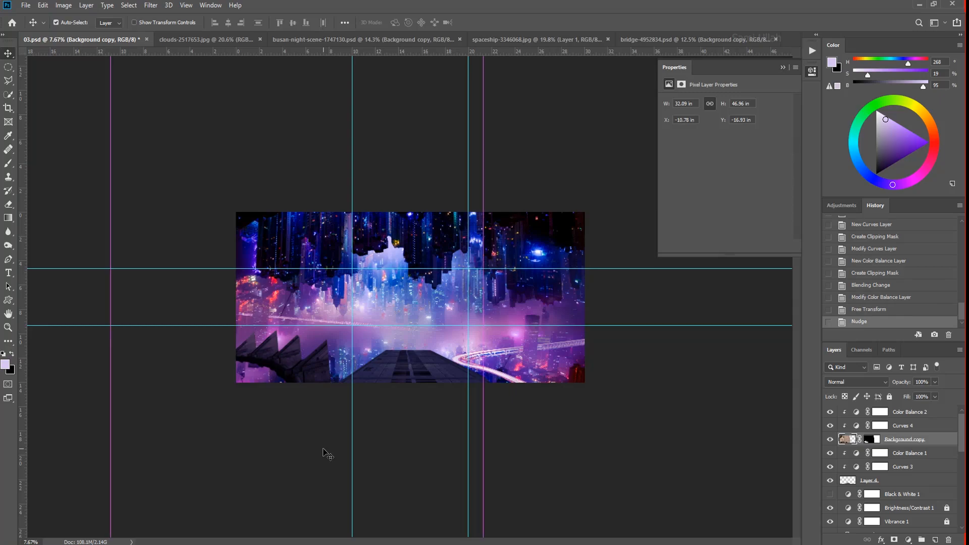
- Rename the metal structure's layer Floor and correct the name to Side
{"action": "scroll", "coordinate": [343, 349], "scroll_direction": "up", "scroll_amount": 8}
{"action": "left_click_drag", "start_coordinate": [344, 348], "coordinate": [389, 290]}
{"action": "left_click_drag", "start_coordinate": [625, 343], "coordinate": [394, 373]}
{"action": "scroll", "coordinate": [394, 374], "scroll_direction": "down", "scroll_amount": 1}
{"action": "right_click", "coordinate": [391, 383]}
{"action": "left_click", "coordinate": [402, 387]}
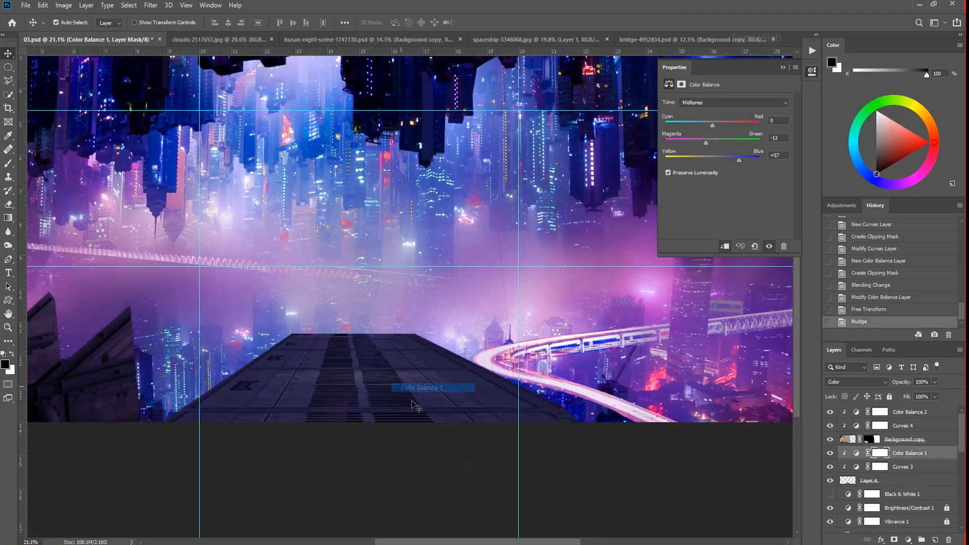
{"action": "left_click", "coordinate": [848, 442]}
{"action": "type", "text": "Floor"}
{"action": "key", "text": "Return"}
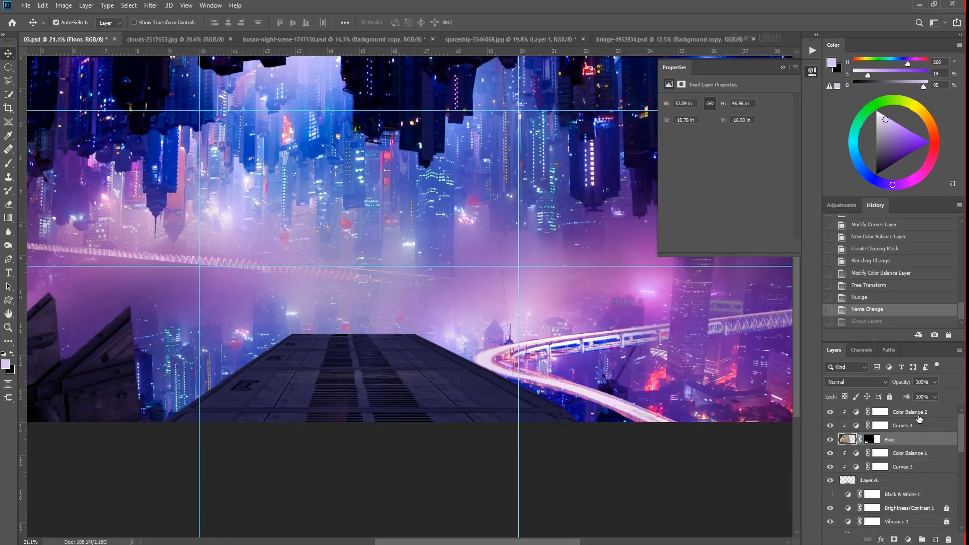
{"action": "left_click", "coordinate": [829, 440]}
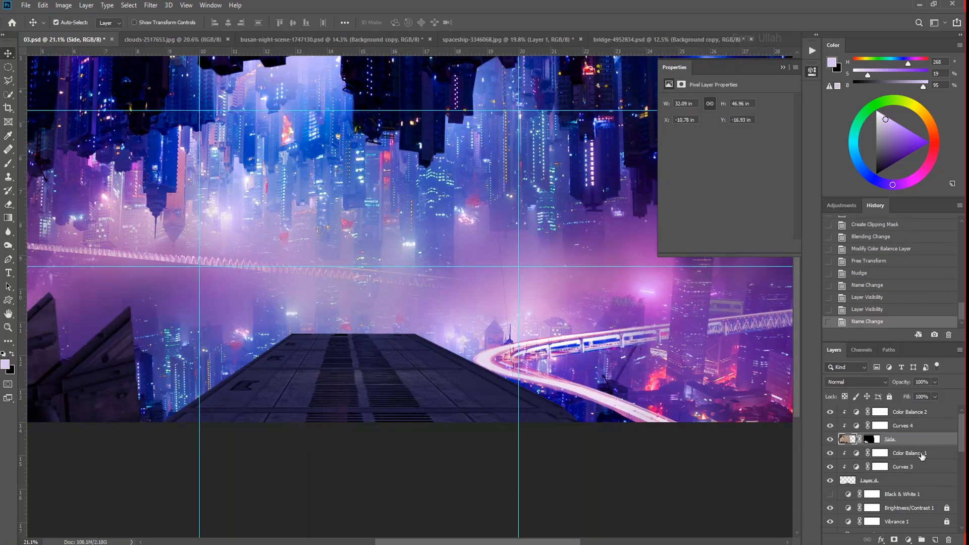
- Group the floor layer with its Curves and Color Balance adjustments and name the group Floor
{"action": "left_click", "coordinate": [871, 481]}
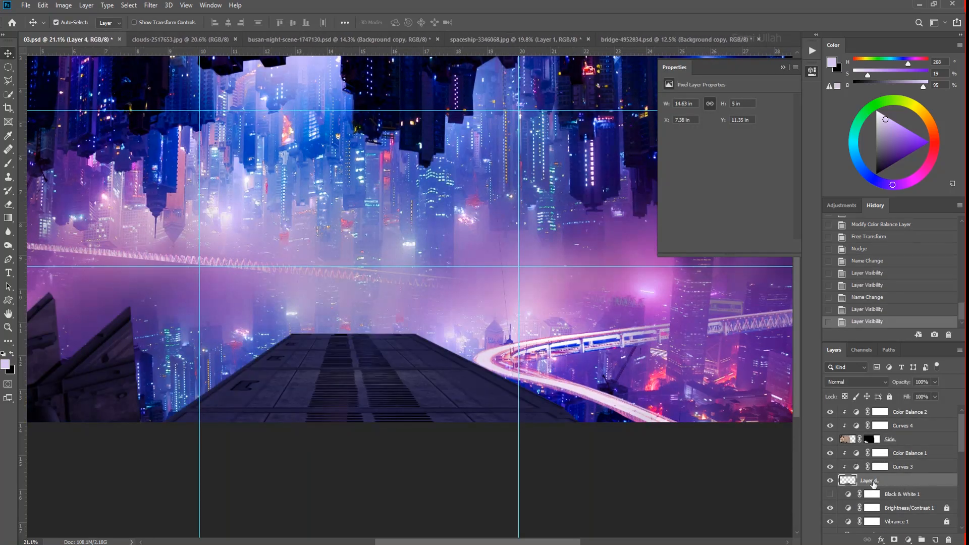
{"action": "left_click", "coordinate": [911, 454], "text": "shift"}
{"action": "key", "text": "ctrl+g"}
{"action": "double_click", "coordinate": [868, 453]}
{"action": "type", "text": "F"}
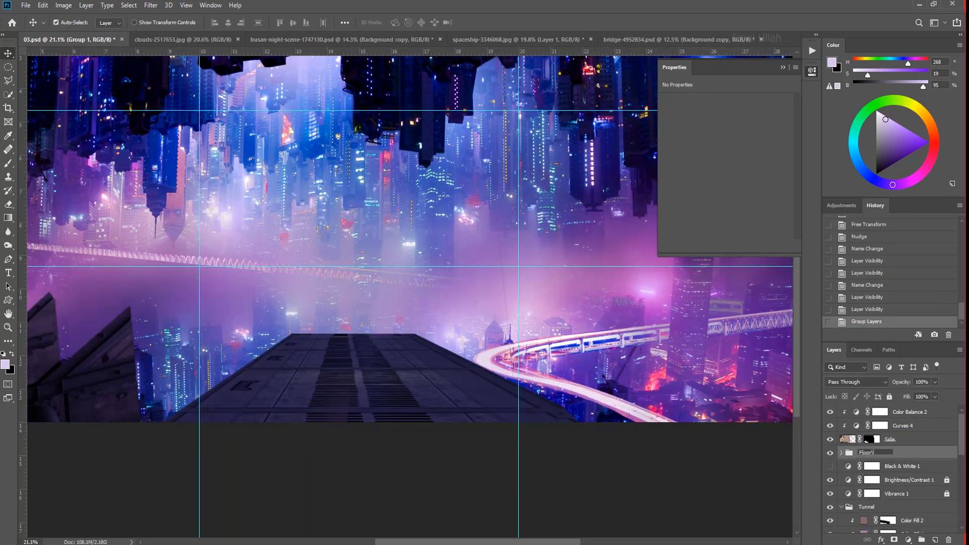
{"action": "type", "text": "loor"}
{"action": "key", "text": "Return"}
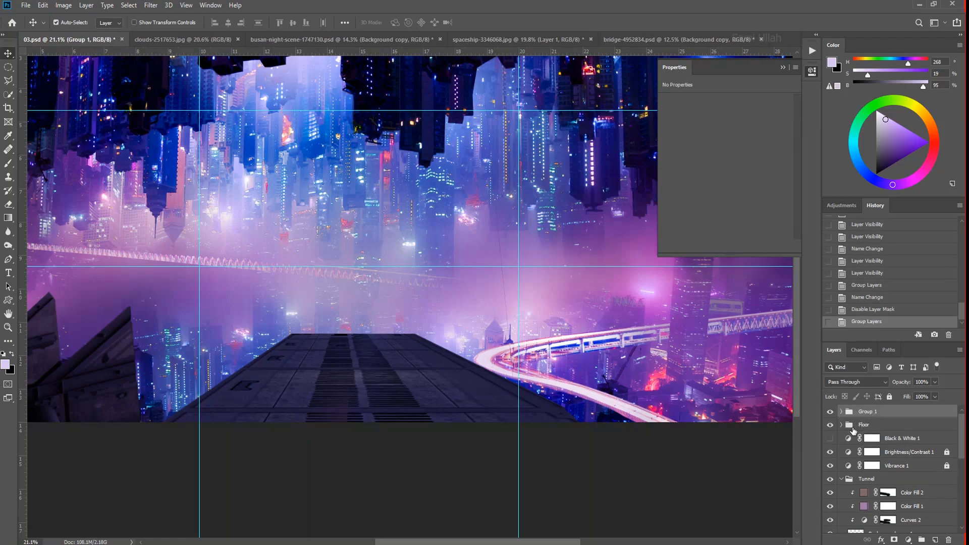
- Group the Side layer with its two clipped adjustments and name the group Side
{"action": "left_click", "coordinate": [841, 411]}
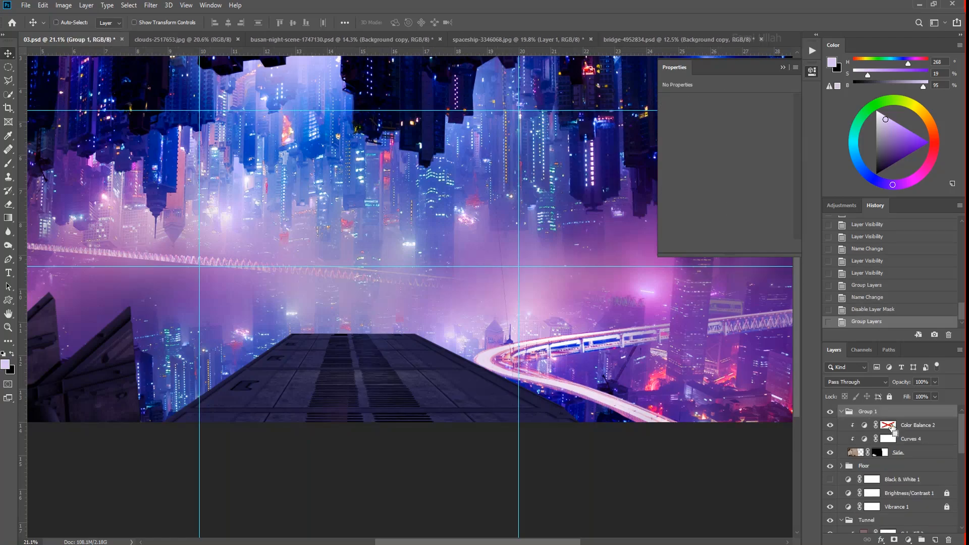
{"action": "left_click", "coordinate": [889, 427]}
{"action": "key", "text": "ctrl+0"}
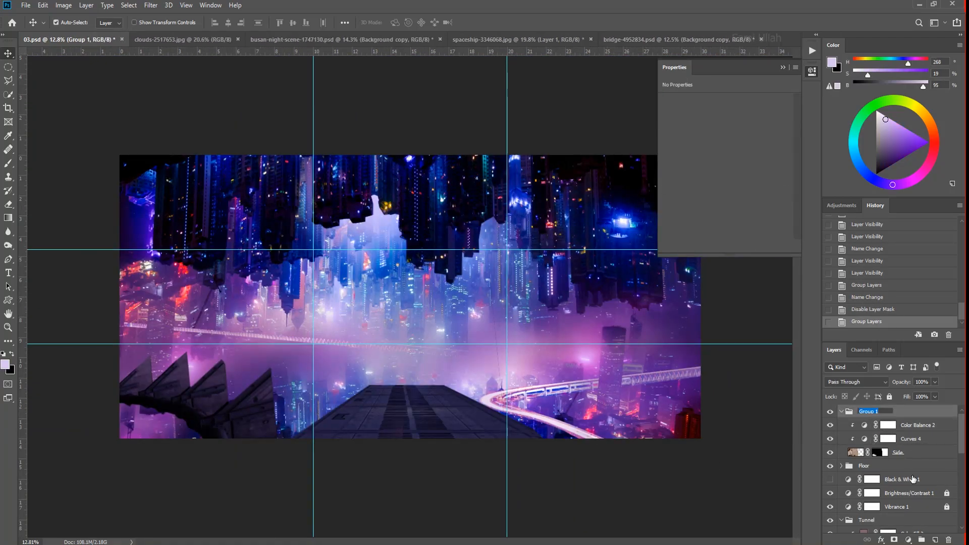
{"action": "left_click_drag", "start_coordinate": [485, 359], "coordinate": [440, 435]}
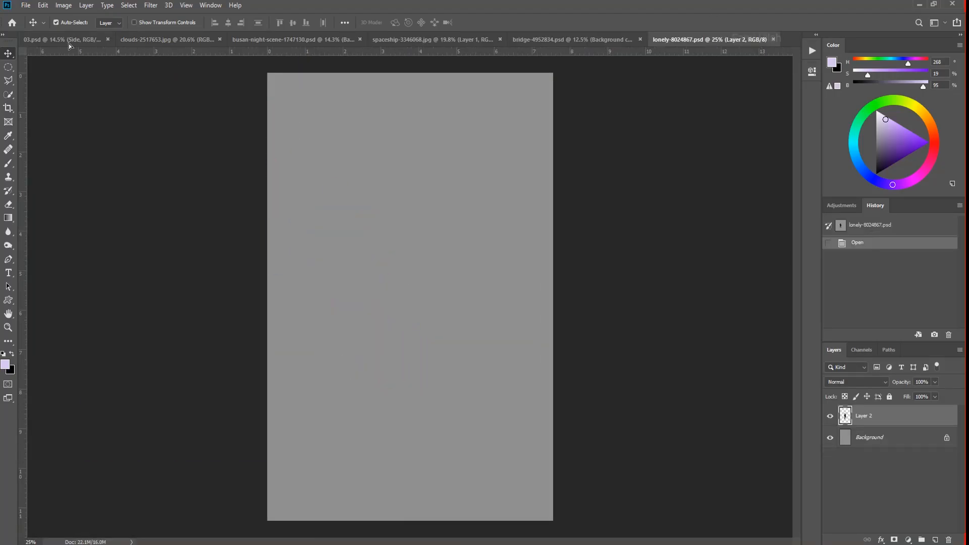
- Bring the standing astronaut from the lonely-8024867 document into 03.psd and convert his layer to a Smart Object
{"action": "left_click", "coordinate": [69, 41]}
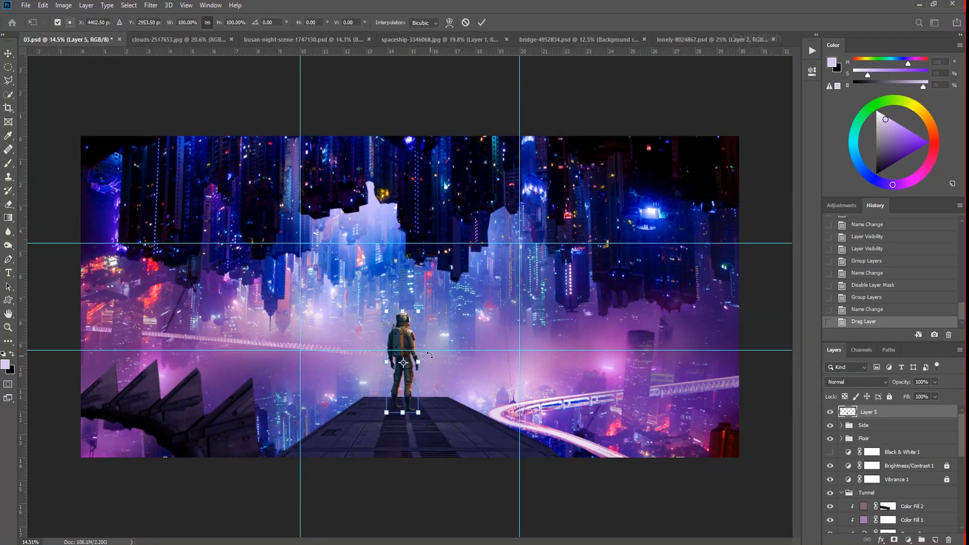
{"action": "right_click", "coordinate": [853, 394]}
{"action": "left_click", "coordinate": [828, 246]}
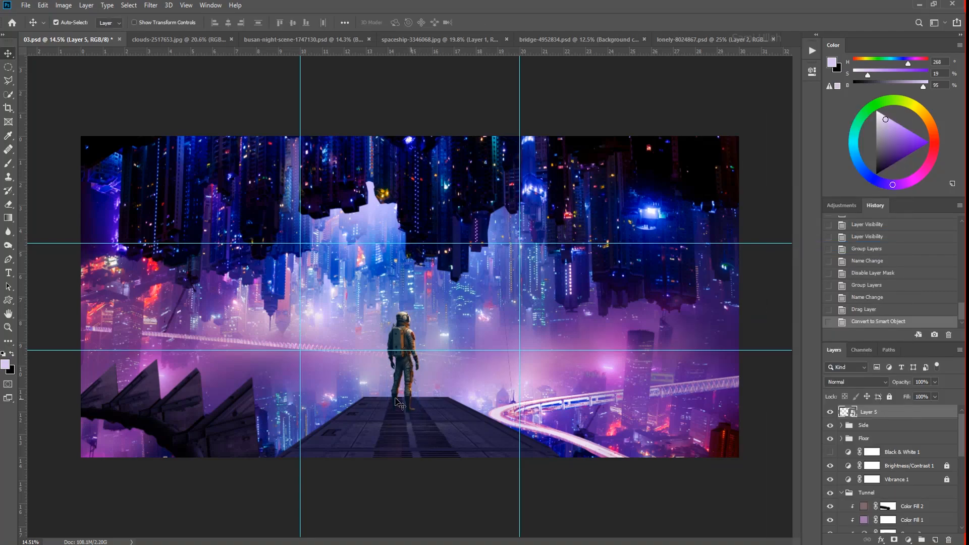
- Flip the astronaut horizontally, scale him down and stand him near the floor's far edge
{"action": "left_click_drag", "start_coordinate": [401, 350], "coordinate": [401, 352]}
{"action": "key", "text": "ctrl+t"}
{"action": "right_click", "coordinate": [410, 332]}
{"action": "left_click", "coordinate": [461, 454]}
{"action": "left_click_drag", "start_coordinate": [418, 312], "coordinate": [405, 354]}
{"action": "scroll", "coordinate": [406, 374], "scroll_direction": "up", "scroll_amount": 2}
{"action": "left_click_drag", "start_coordinate": [403, 412], "coordinate": [406, 387]}
{"action": "key", "text": "Return"}
- Shift the floor slightly and fine-tune the astronaut's position and size at its far end
{"action": "left_click_drag", "start_coordinate": [424, 445], "coordinate": [424, 449]}
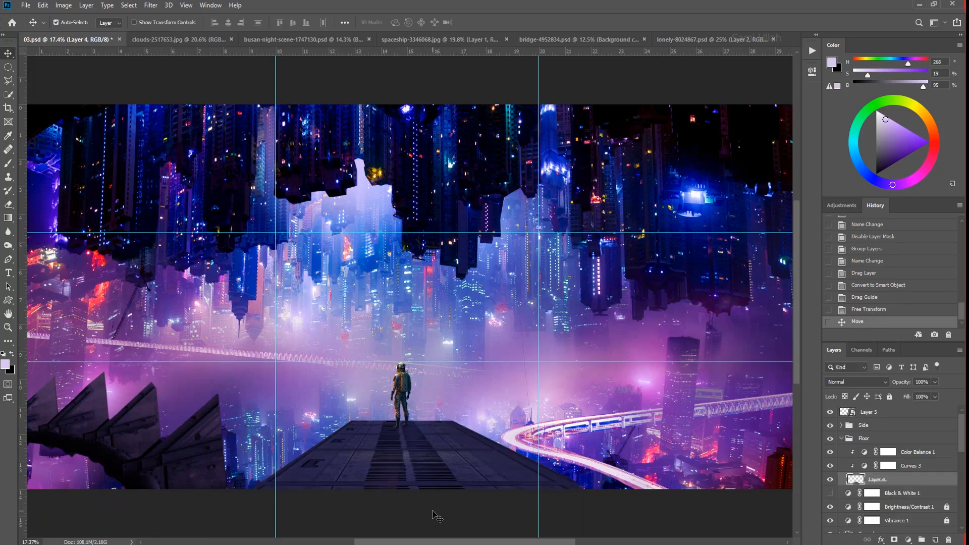
{"action": "left_click_drag", "start_coordinate": [402, 394], "coordinate": [405, 393]}
{"action": "key", "text": "ctrl+t"}
{"action": "left_click_drag", "start_coordinate": [414, 362], "coordinate": [412, 365]}
{"action": "key", "text": "Return"}
{"action": "left_click_drag", "start_coordinate": [434, 454], "coordinate": [400, 457]}
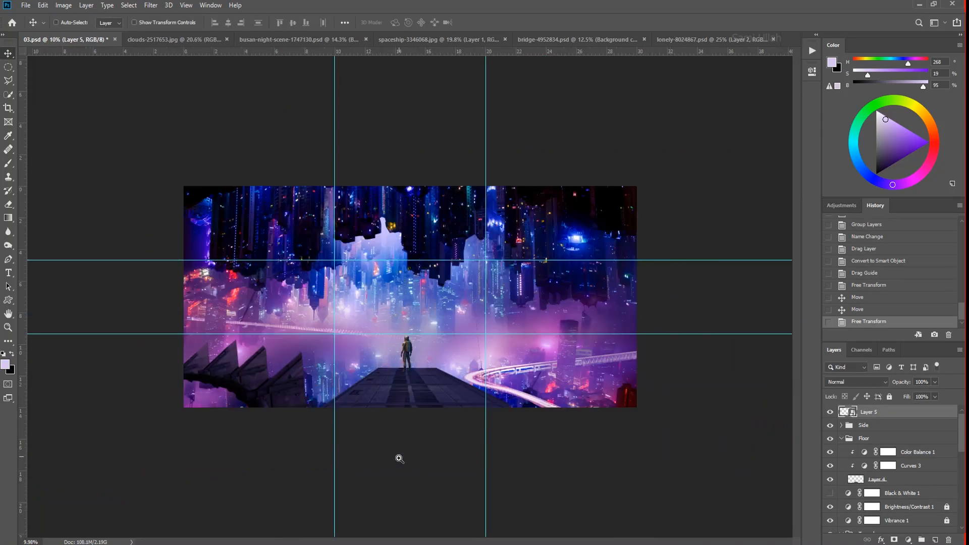
- Copy a dark tower from the inverted skyline to a new layer with the Polygonal Lasso and raise it above the Side group
{"action": "left_click", "coordinate": [514, 497]}
{"action": "left_click_drag", "start_coordinate": [511, 253], "coordinate": [561, 254]}
{"action": "left_click_drag", "start_coordinate": [344, 230], "coordinate": [334, 229]}
{"action": "key", "text": "l"}
{"action": "key", "text": "v"}
{"action": "left_click", "coordinate": [312, 216]}
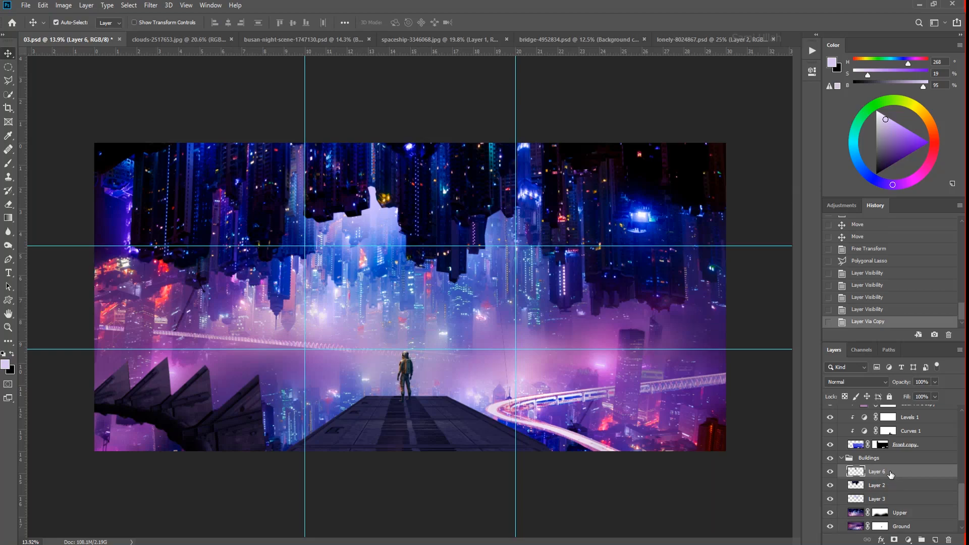
{"action": "left_click_drag", "start_coordinate": [891, 474], "coordinate": [893, 419]}
{"action": "scroll", "coordinate": [425, 208], "scroll_direction": "down", "scroll_amount": 1}
- Transform the copied tower into a large upright building at the right edge of the foreground
{"action": "key", "text": "ctrl+t"}
{"action": "left_click_drag", "start_coordinate": [425, 208], "coordinate": [763, 482]}
{"action": "right_click", "coordinate": [686, 370]}
{"action": "left_click", "coordinate": [742, 470]}
{"action": "left_click_drag", "start_coordinate": [704, 423], "coordinate": [705, 417]}
{"action": "key", "text": "Return"}
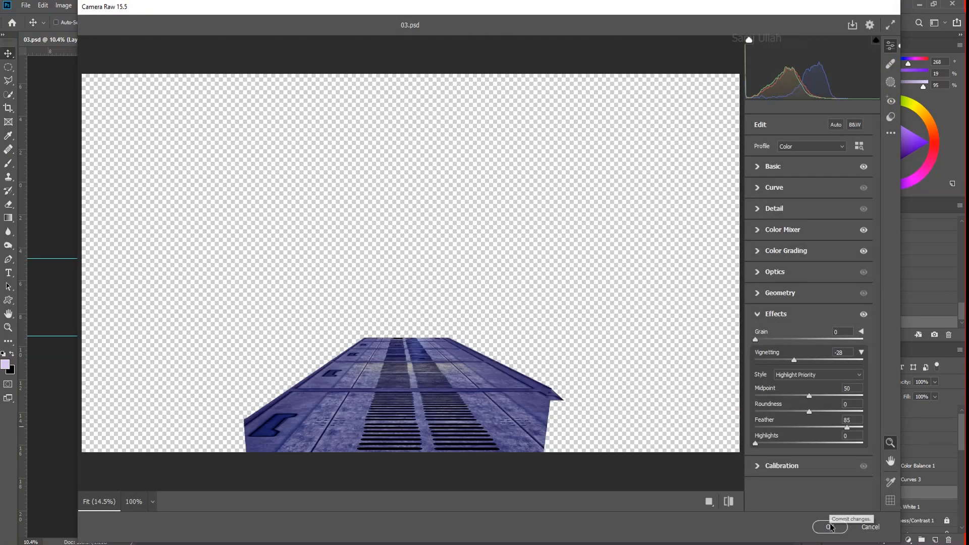
- Apply the Camera Raw Filter to the floor layer and to the Side layer
{"action": "left_click", "coordinate": [831, 527]}
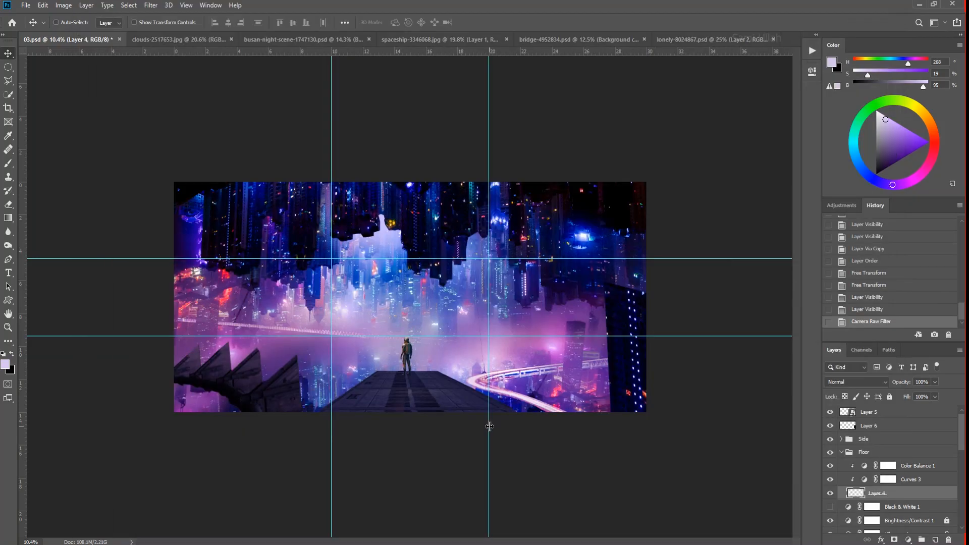
{"action": "scroll", "coordinate": [497, 411], "scroll_direction": "up", "scroll_amount": 2}
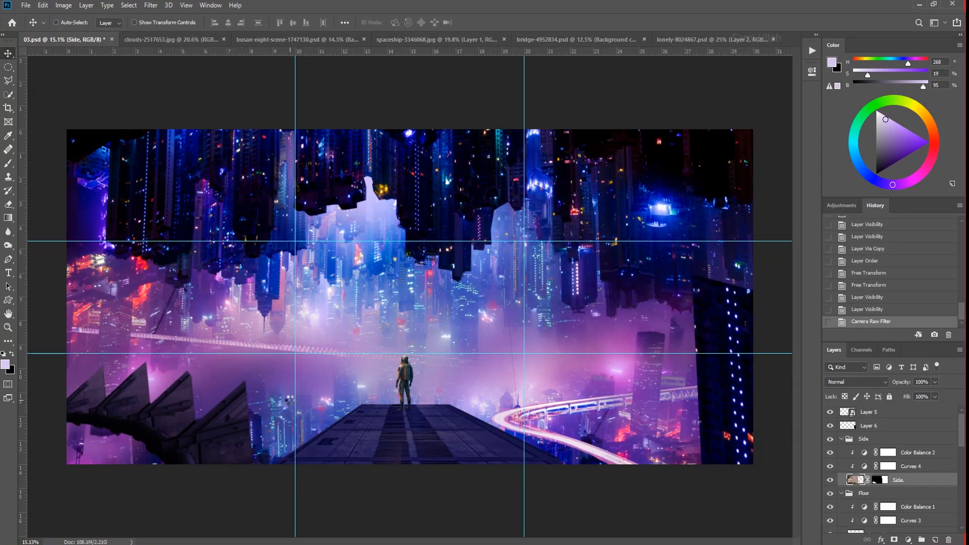
{"action": "scroll", "coordinate": [457, 476], "scroll_direction": "down", "scroll_amount": 2}
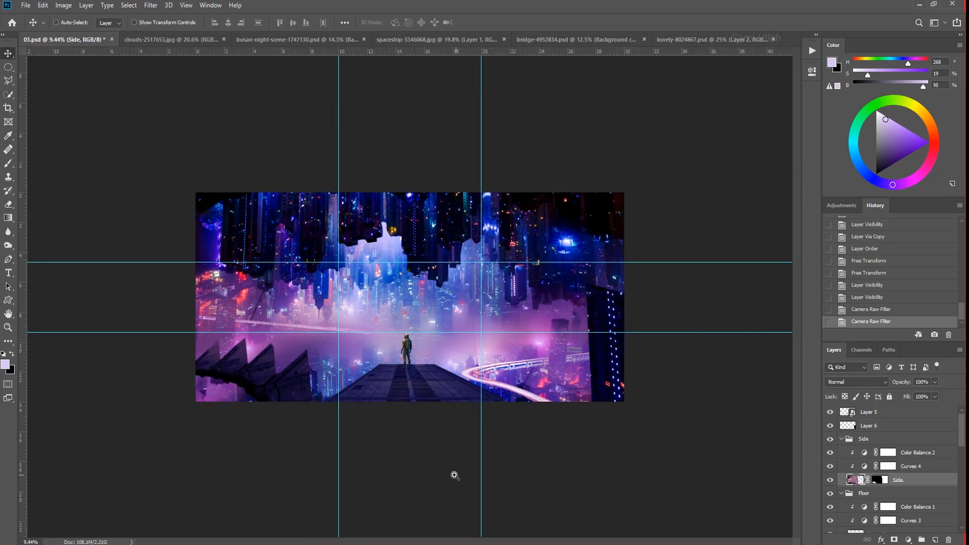
- Outline the left blue light strip in futuristic-4544119.jpg with the Polygonal Lasso and copy it to a new layer
{"action": "left_click_drag", "start_coordinate": [418, 439], "coordinate": [434, 402]}
{"action": "left_click_drag", "start_coordinate": [404, 298], "coordinate": [493, 369]}
{"action": "left_click_drag", "start_coordinate": [455, 486], "coordinate": [371, 462]}
{"action": "left_click_drag", "start_coordinate": [104, 487], "coordinate": [215, 538]}
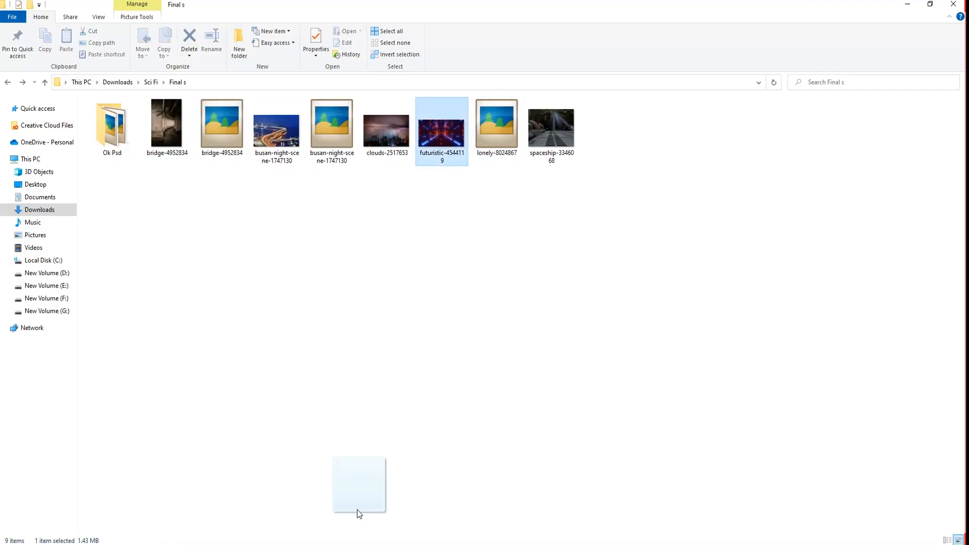
{"action": "left_click_drag", "start_coordinate": [357, 482], "coordinate": [412, 364]}
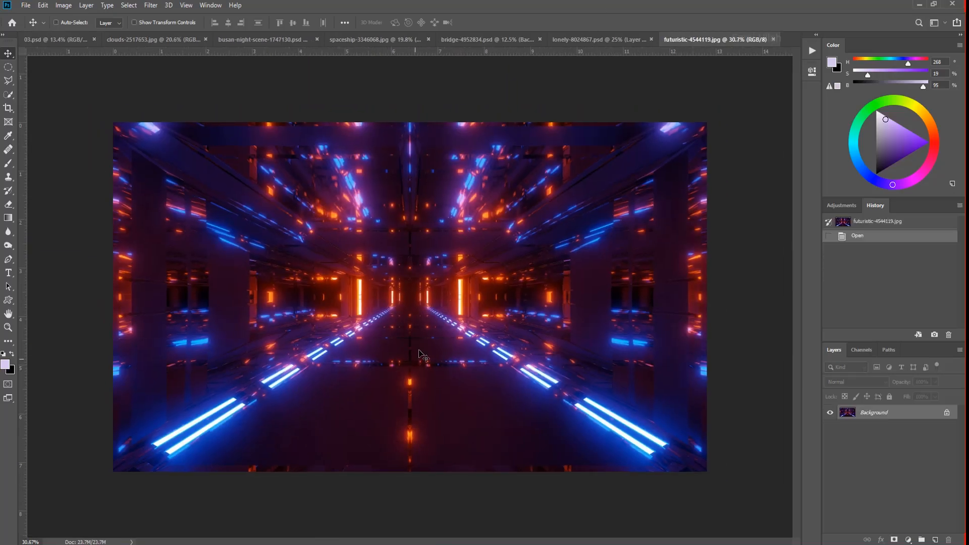
{"action": "left_click", "coordinate": [83, 489]}
{"action": "key", "text": "ctrl+j"}
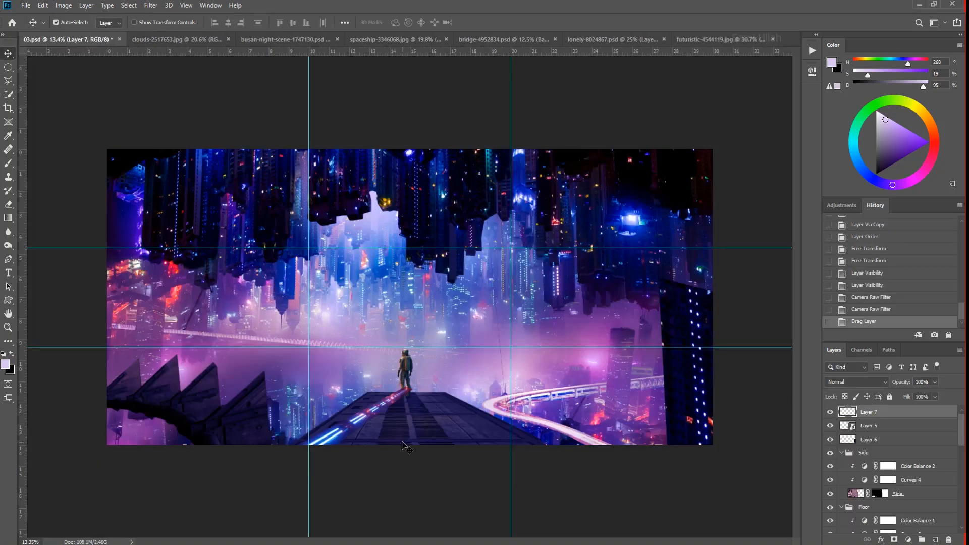
- Place the light strip in 03.psd and transform it to run along the floor's left edge
{"action": "key", "text": "ctrl+t"}
{"action": "left_click_drag", "start_coordinate": [400, 447], "coordinate": [445, 480]}
{"action": "left_click_drag", "start_coordinate": [379, 407], "coordinate": [345, 424]}
{"action": "left_click_drag", "start_coordinate": [409, 482], "coordinate": [409, 487]}
{"action": "left_click_drag", "start_coordinate": [354, 443], "coordinate": [384, 361]}
{"action": "key", "text": "Return"}
{"action": "key", "text": "ctrl+t"}
{"action": "key", "text": "Return"}
- Set the light strip's blend mode to Color Dodge and adjust its Levels
{"action": "left_click", "coordinate": [877, 383]}
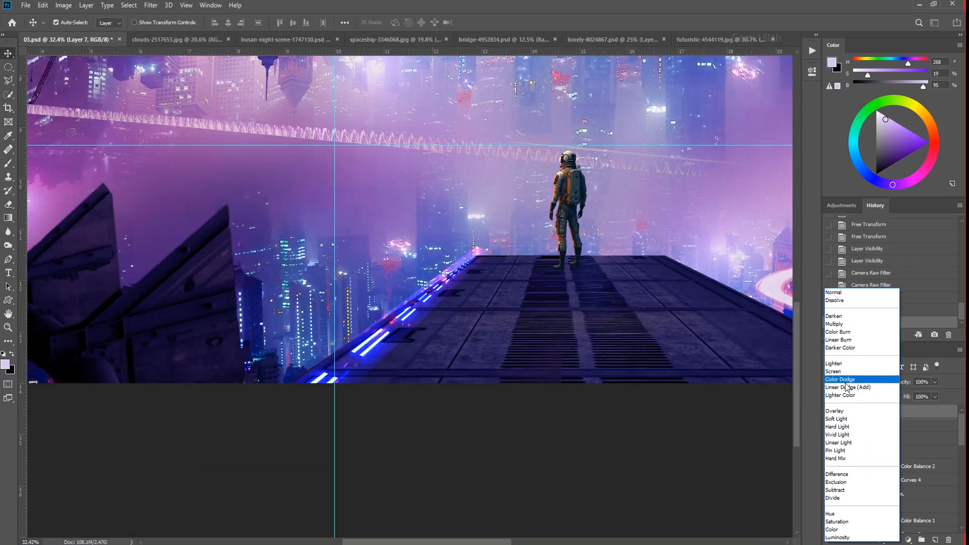
{"action": "left_click", "coordinate": [849, 380]}
{"action": "scroll", "coordinate": [435, 323], "scroll_direction": "up", "scroll_amount": 5}
{"action": "key", "text": "ctrl+l"}
{"action": "left_click_drag", "start_coordinate": [682, 412], "coordinate": [731, 410]}
{"action": "key", "text": "Return"}
- Refine the light strip's fit along the floor's left edge and erase its excess parts
{"action": "scroll", "coordinate": [376, 290], "scroll_direction": "down", "scroll_amount": 5}
{"action": "key", "text": "ctrl+t"}
{"action": "left_click_drag", "start_coordinate": [493, 480], "coordinate": [491, 482]}
{"action": "key", "text": "Return"}
{"action": "key", "text": "e"}
{"action": "key", "text": "ctrl+0"}
- Duplicate the light strip, flip the copy horizontally and fit it along the floor's right edge
{"action": "key", "text": "ctrl+j"}
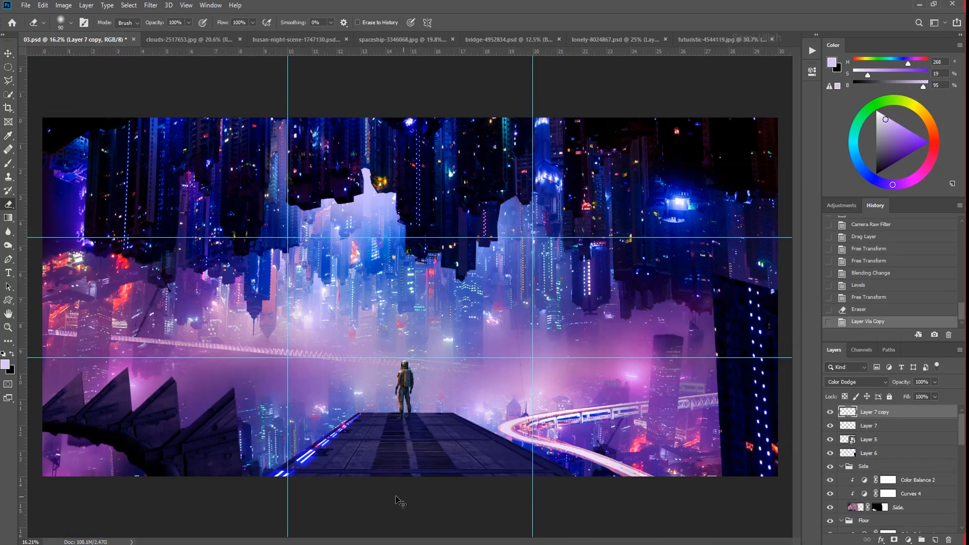
{"action": "key", "text": "ctrl+t"}
{"action": "right_click", "coordinate": [348, 456]}
{"action": "left_click", "coordinate": [402, 440]}
{"action": "left_click_drag", "start_coordinate": [331, 450], "coordinate": [556, 449]}
{"action": "left_click_drag", "start_coordinate": [638, 470], "coordinate": [637, 452]}
{"action": "left_click_drag", "start_coordinate": [510, 439], "coordinate": [546, 407]}
{"action": "key", "text": "Return"}
- Erase the mirrored light strip's stray parts and group both strips as Floor Lights
{"action": "scroll", "coordinate": [470, 454], "scroll_direction": "up", "scroll_amount": 8}
{"action": "key", "text": "ctrl+t"}
{"action": "key", "text": "Return"}
{"action": "left_click_drag", "start_coordinate": [375, 304], "coordinate": [452, 351]}
{"action": "left_click_drag", "start_coordinate": [401, 315], "coordinate": [361, 318]}
{"action": "left_click_drag", "start_coordinate": [303, 303], "coordinate": [363, 323]}
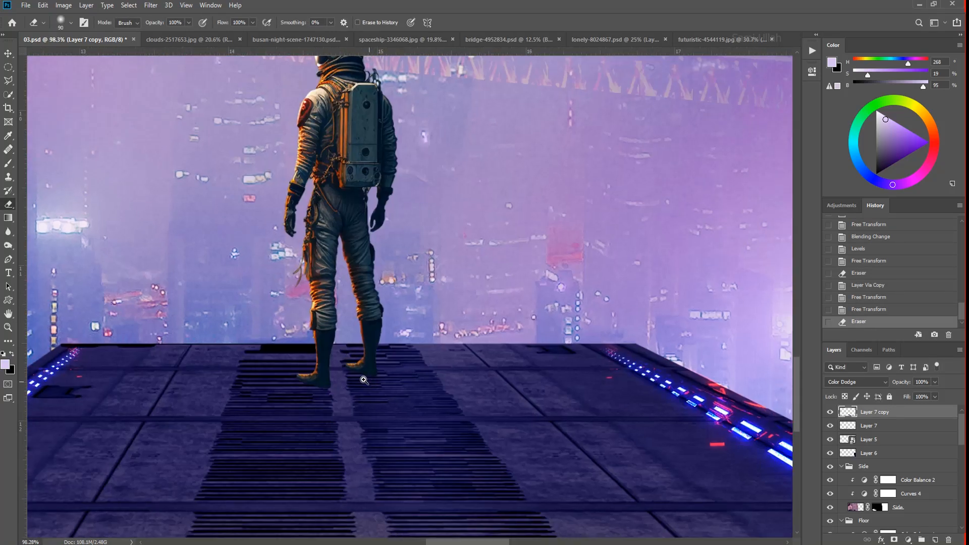
{"action": "left_click_drag", "start_coordinate": [417, 353], "coordinate": [341, 351]}
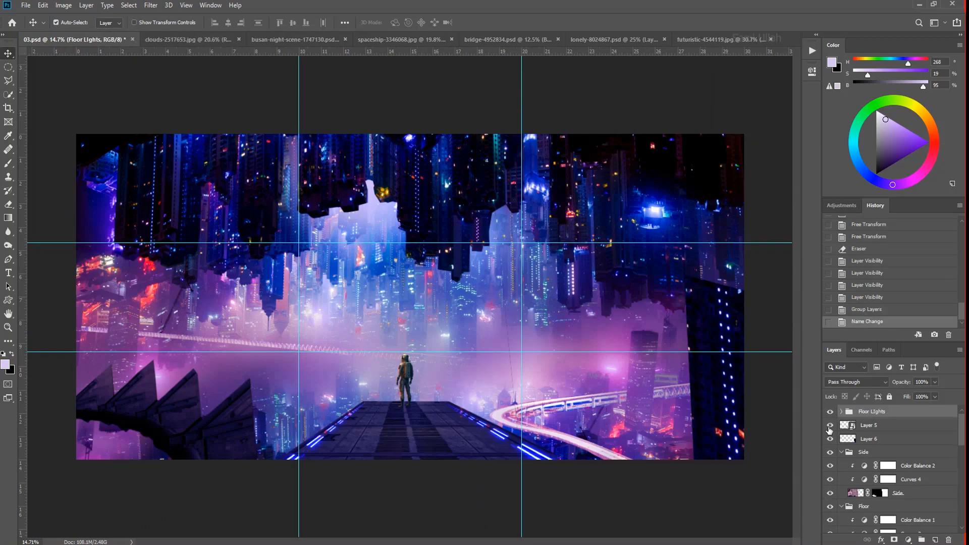
{"action": "key", "text": "Return"}
- Group the astronaut layer and rename the group
{"action": "key", "text": "ctrl+g"}
{"action": "double_click", "coordinate": [866, 425]}
{"action": "type", "text": "Su"}
- Rename the dark building's layer Right Side Building and place it in a group of the same name
{"action": "double_click", "coordinate": [830, 439]}
{"action": "double_click", "coordinate": [867, 438]}
{"action": "type", "text": "Right Side Building"}
{"action": "key", "text": "Return"}
{"action": "key", "text": "ctrl+g"}
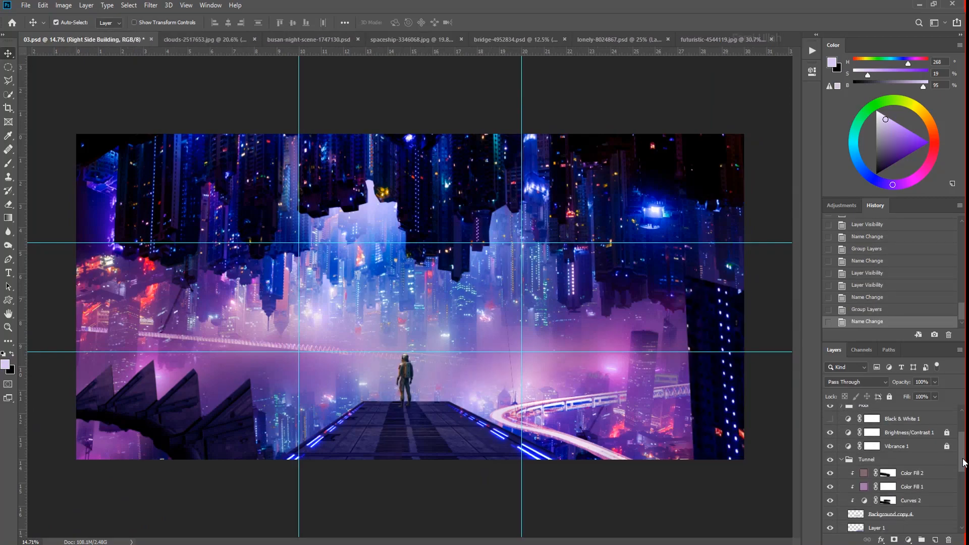
- Move the Brightness/Contrast 1 and Vibrance 1 layers to the stack's top and set the floor's Color Balance midtones to magenta -13, blue +32
{"action": "left_click", "coordinate": [903, 475]}
{"action": "left_click", "coordinate": [908, 492], "text": "shift"}
{"action": "key", "text": "ctrl+slash"}
{"action": "key", "text": "ctrl+shift+bracketright"}
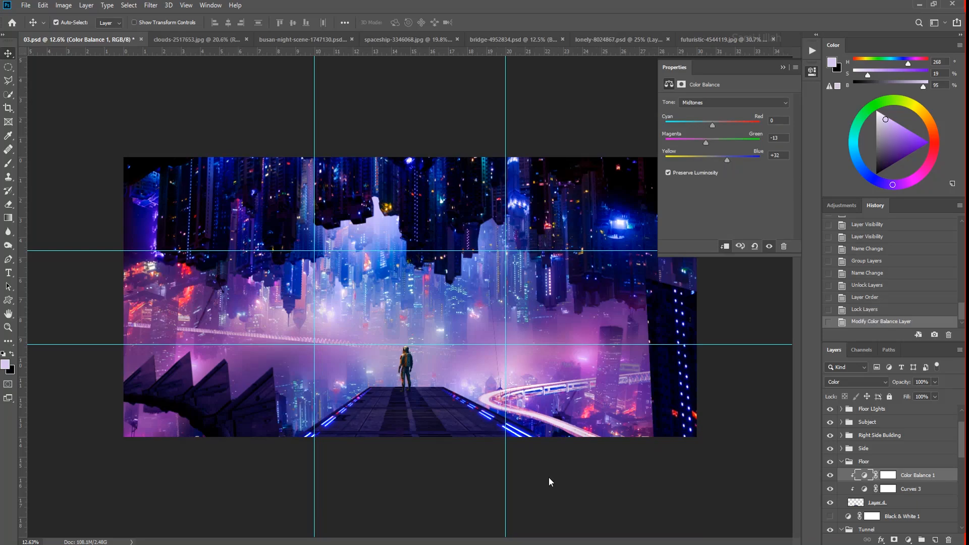
{"action": "left_click", "coordinate": [568, 494]}
- Add a Curves adjustment clipped to the Subject layer and lower its highlights to darken the astronaut
{"action": "scroll", "coordinate": [415, 378], "scroll_direction": "up", "scroll_amount": 6}
{"action": "left_click", "coordinate": [391, 353]}
{"action": "left_click", "coordinate": [909, 539]}
{"action": "left_click", "coordinate": [909, 407]}
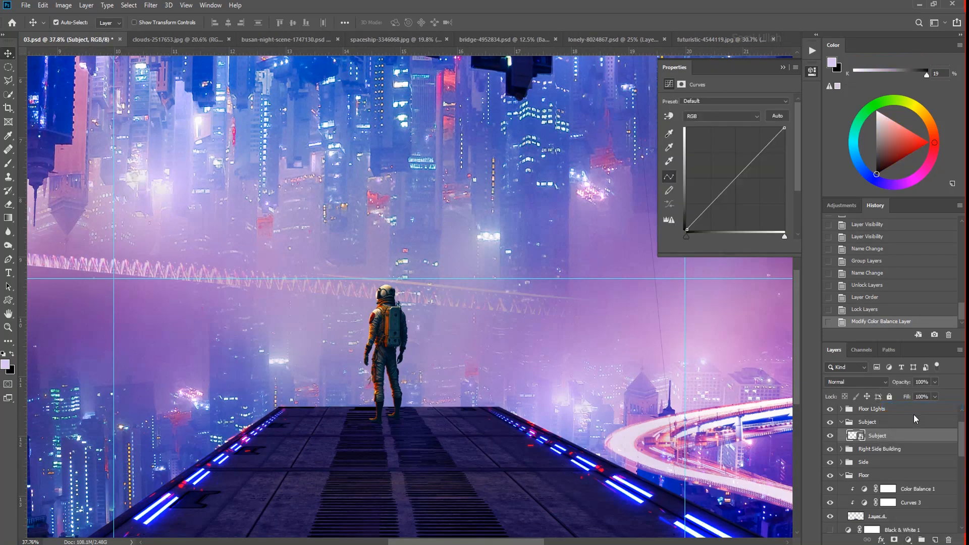
{"action": "key", "text": "ctrl+alt+g"}
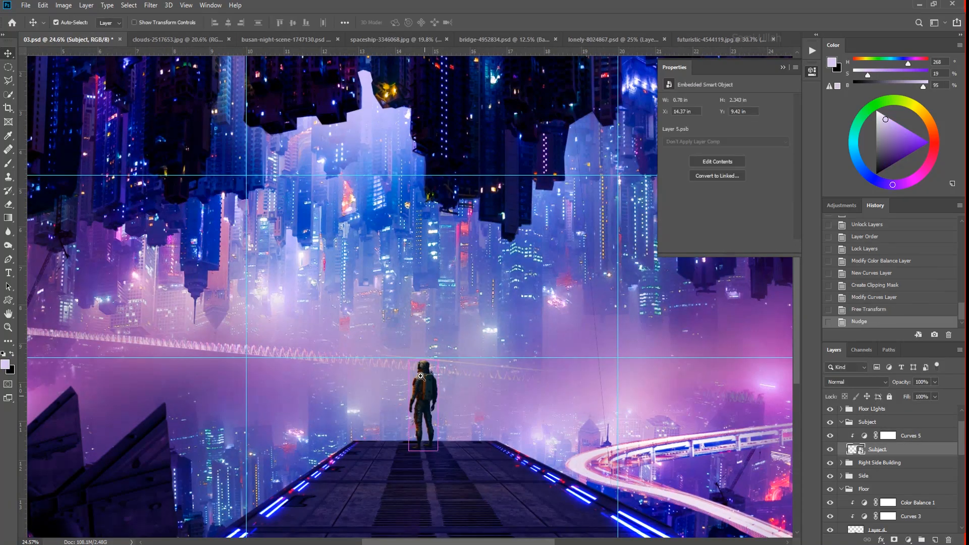
{"action": "scroll", "coordinate": [420, 376], "scroll_direction": "down", "scroll_amount": 5}
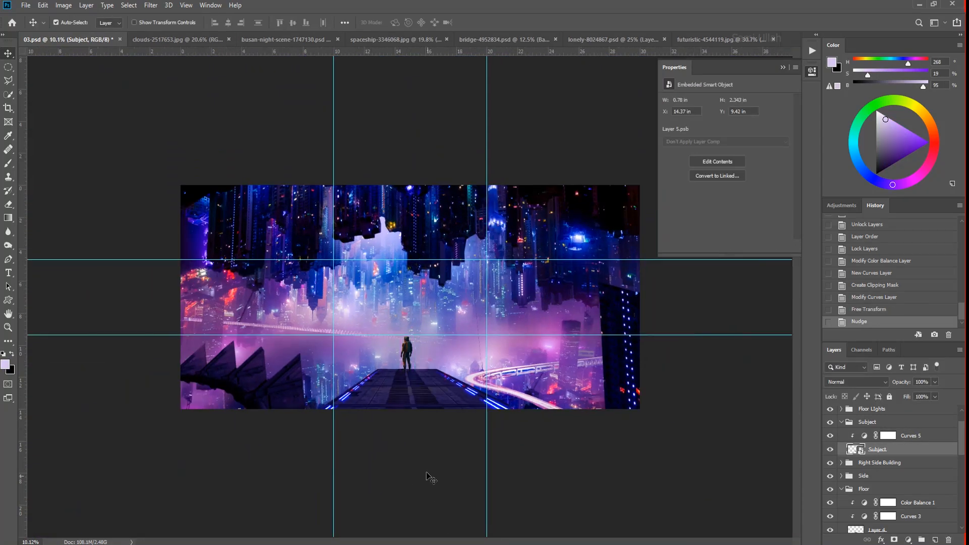
- Paint black on the astronaut's Curves mask along the body and helmet edges to restore bright rim light
{"action": "scroll", "coordinate": [402, 343], "scroll_direction": "up", "scroll_amount": 10}
{"action": "key", "text": "b"}
{"action": "left_click", "coordinate": [888, 435]}
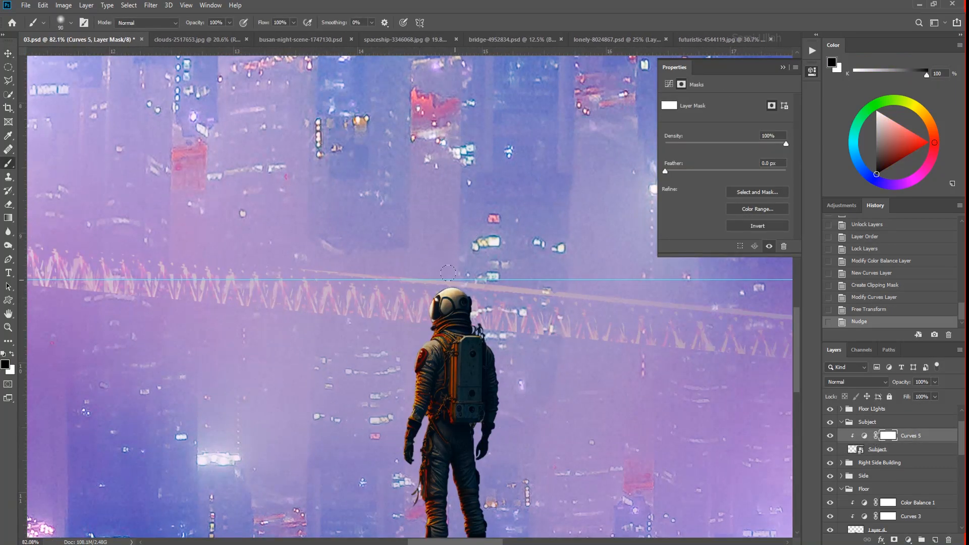
{"action": "left_click_drag", "start_coordinate": [424, 472], "coordinate": [427, 523]}
{"action": "left_click_drag", "start_coordinate": [424, 523], "coordinate": [396, 338]}
{"action": "left_click_drag", "start_coordinate": [399, 348], "coordinate": [399, 391]}
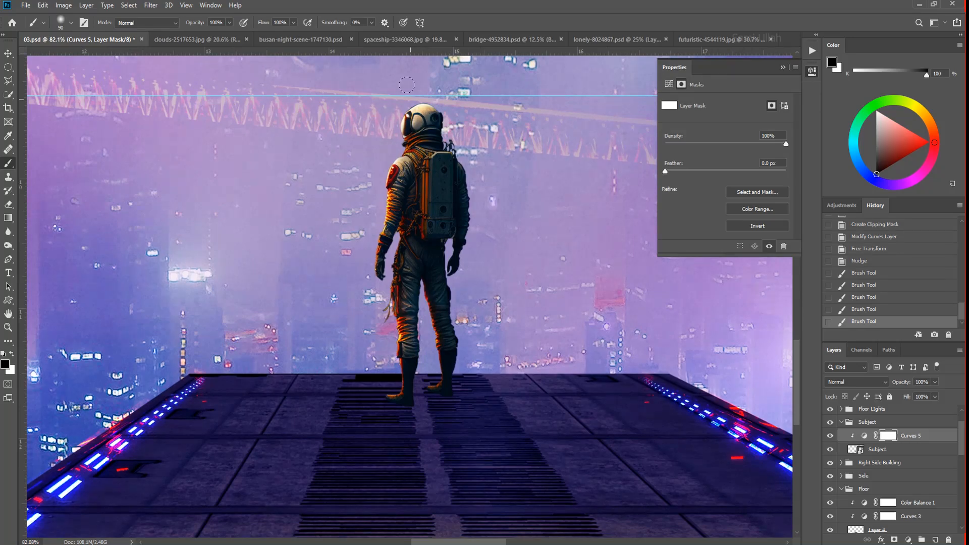
{"action": "scroll", "coordinate": [435, 181], "scroll_direction": "down", "scroll_amount": 8}
{"action": "scroll", "coordinate": [439, 235], "scroll_direction": "up", "scroll_amount": 3}
- Duplicate the Subject layer, flip the copy vertically and skew it from the astronaut's feet across the floor as a shadow shape
{"action": "left_click", "coordinate": [877, 449]}
{"action": "key", "text": "ctrl+j"}
{"action": "key", "text": "ctrl+t"}
{"action": "right_click", "coordinate": [439, 163]}
{"action": "left_click", "coordinate": [466, 295]}
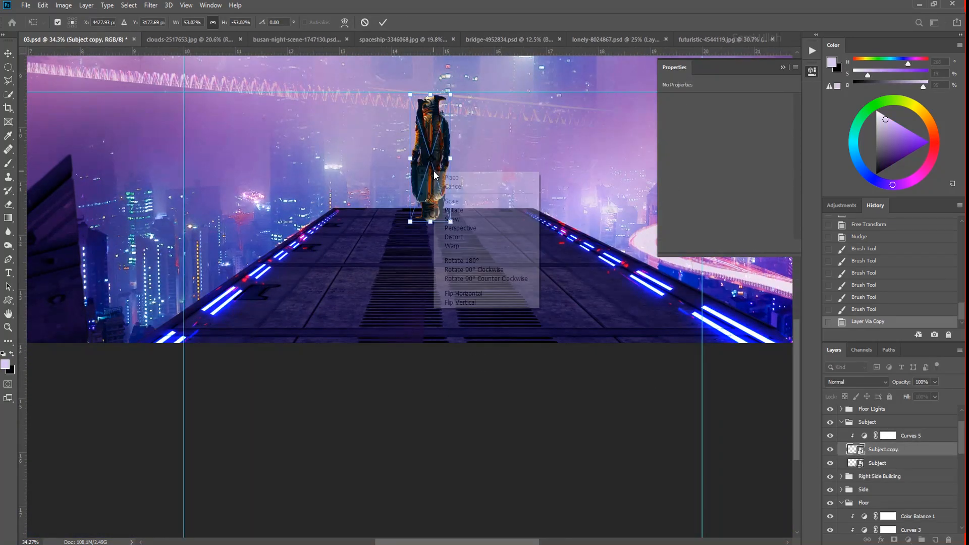
{"action": "left_click_drag", "start_coordinate": [434, 175], "coordinate": [433, 297]}
{"action": "left_click_drag", "start_coordinate": [430, 339], "coordinate": [484, 279]}
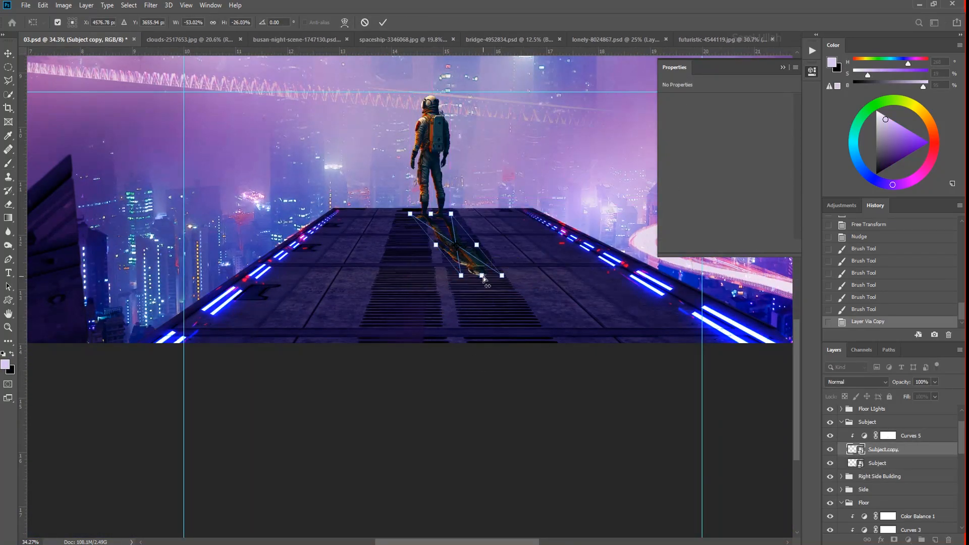
{"action": "key", "text": "Return"}
- Load the flipped astronaut's outline as a selection and add a Curves adjustment masked by it above the floor layer
{"action": "left_click", "coordinate": [565, 308]}
{"action": "scroll", "coordinate": [889, 485], "scroll_direction": "down", "scroll_amount": 2}
{"action": "left_click", "coordinate": [830, 480]}
{"action": "left_click", "coordinate": [830, 480]}
{"action": "left_click", "coordinate": [908, 540]}
{"action": "left_click", "coordinate": [903, 406]}
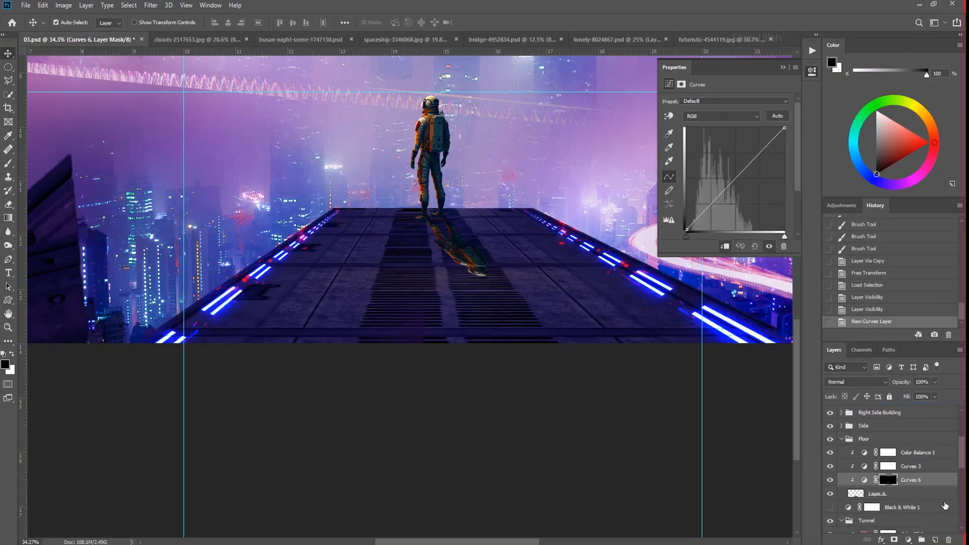
- Check the astronaut layers' visibility and delete the flipped Subject copy
{"action": "left_click_drag", "start_coordinate": [962, 462], "coordinate": [962, 432]}
{"action": "left_click", "coordinate": [831, 493]}
{"action": "left_click", "coordinate": [831, 493]}
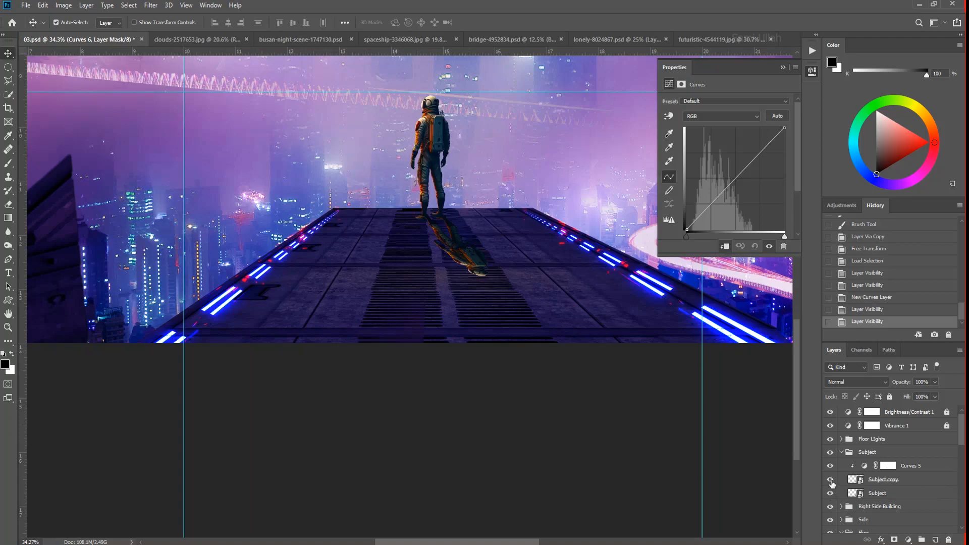
{"action": "left_click", "coordinate": [858, 483]}
{"action": "key", "text": "Delete"}
{"action": "left_click", "coordinate": [893, 473], "text": "alt"}
- Clip the shadow's Curves adjustment to the floor layer and pull its midtones down to darken the shadow
{"action": "left_click_drag", "start_coordinate": [962, 428], "coordinate": [960, 459]}
{"action": "left_click", "coordinate": [891, 489]}
{"action": "left_click", "coordinate": [513, 323]}
{"action": "left_click", "coordinate": [887, 447]}
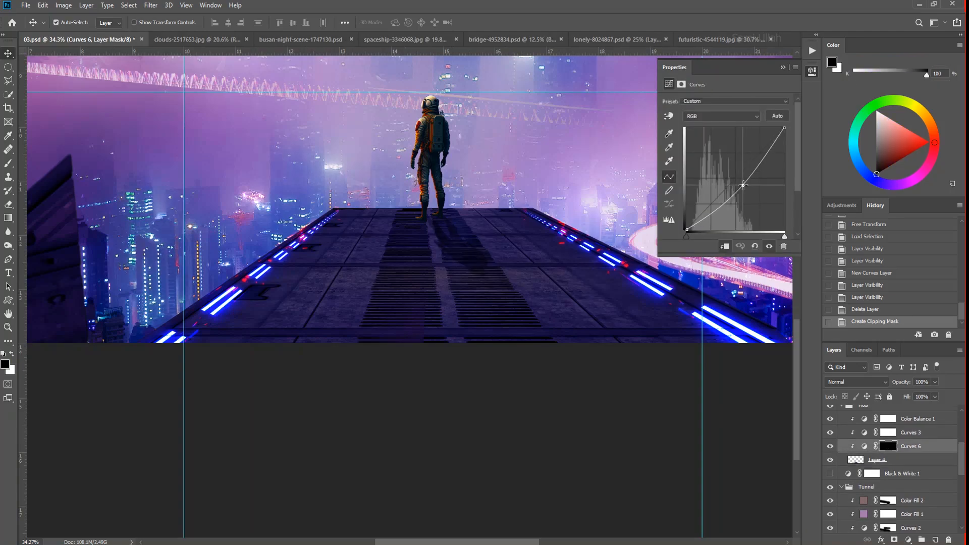
{"action": "left_click_drag", "start_coordinate": [743, 185], "coordinate": [743, 185]}
- Feather the shadow's Curves mask by 3.9 px and set the adjustment's opacity to 86%
{"action": "left_click_drag", "start_coordinate": [435, 237], "coordinate": [399, 252], "text": "ctrl"}
{"action": "left_click_drag", "start_coordinate": [463, 245], "coordinate": [451, 404], "text": "ctrl"}
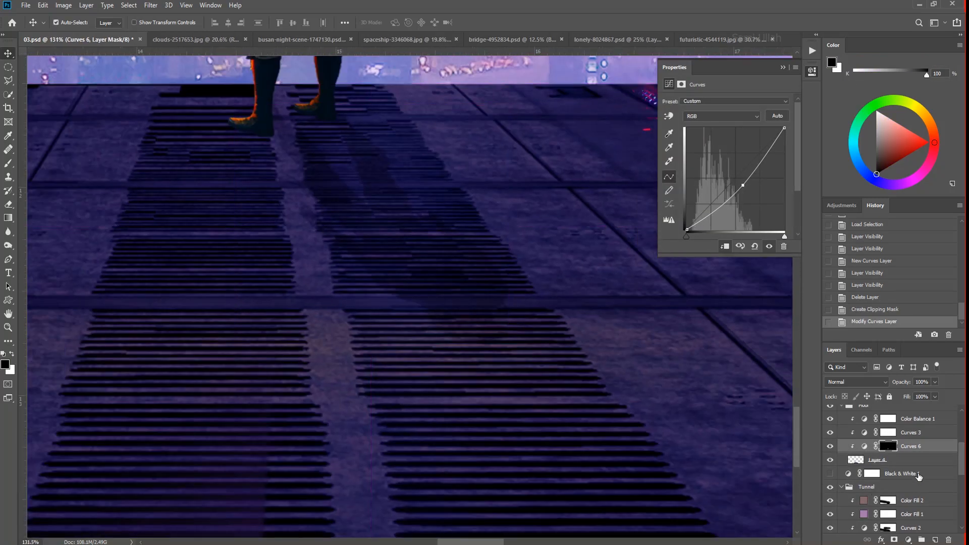
{"action": "left_click", "coordinate": [890, 447]}
{"action": "left_click_drag", "start_coordinate": [605, 233], "coordinate": [414, 385], "text": "ctrl"}
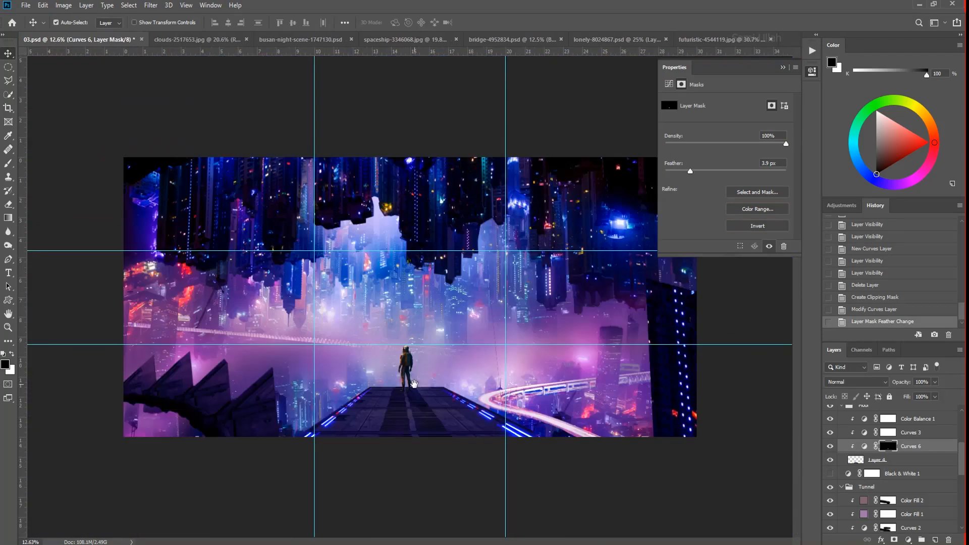
{"action": "left_click_drag", "start_coordinate": [923, 399], "coordinate": [924, 400]}
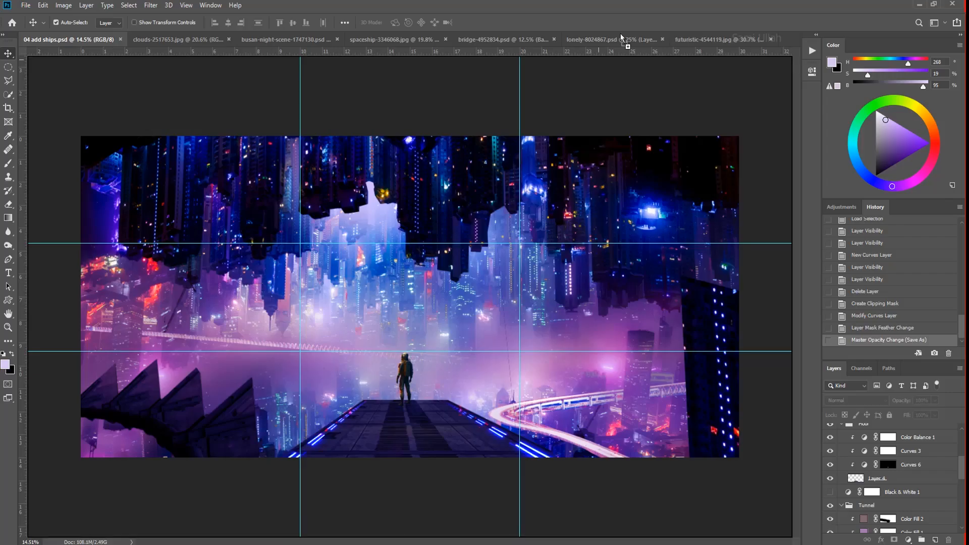
- Bring the spaceship-5788643.png ships into 04 add ships.psd and move their layer below the Brightness/Contrast and Vibrance adjustments
{"action": "left_click_drag", "start_coordinate": [621, 35], "coordinate": [622, 37]}
{"action": "left_click_drag", "start_coordinate": [462, 290], "coordinate": [514, 373]}
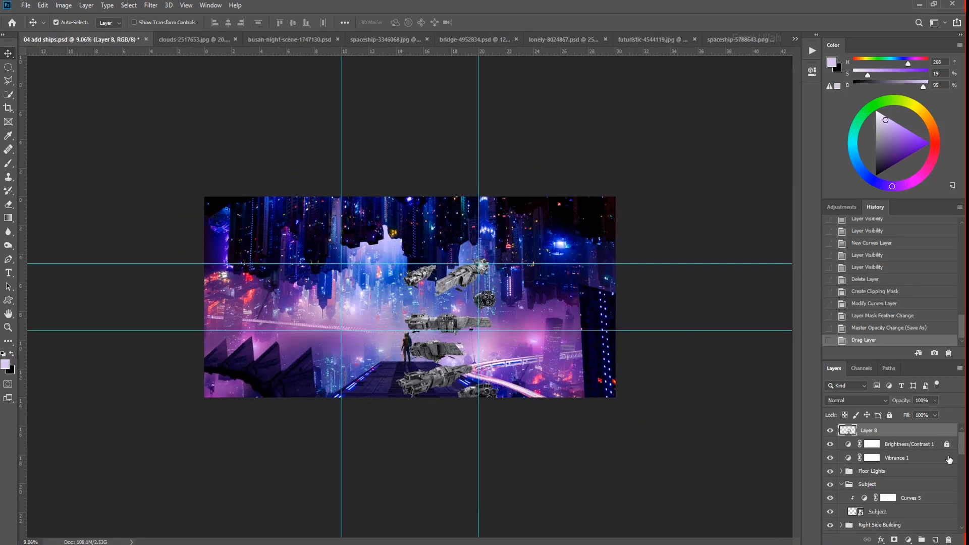
{"action": "key", "text": "ctrl+["}
{"action": "key", "text": "ctrl+["}
- Group the Brightness/Contrast 1 and Vibrance 1 adjustments and rename the group master
{"action": "left_click", "coordinate": [899, 443]}
{"action": "left_click", "coordinate": [900, 431]}
{"action": "left_click", "coordinate": [905, 444], "text": "shift"}
{"action": "key", "text": "ctrl+g"}
{"action": "double_click", "coordinate": [866, 431]}
{"action": "type", "text": "master"}
{"action": "key", "text": "Return"}
- Resize and reposition the layer of spaceships with Free Transform so the ships fit on the canvas
{"action": "left_click", "coordinate": [869, 443]}
{"action": "key", "text": "ctrl+plus"}
{"action": "key", "text": "ctrl+t"}
{"action": "mouse_move", "coordinate": [486, 347]}
{"action": "left_mouse_down"}
{"action": "mouse_move", "coordinate": [539, 306]}
{"action": "mouse_move", "coordinate": [484, 266]}
{"action": "mouse_move", "coordinate": [473, 390]}
{"action": "left_mouse_up"}
{"action": "key", "text": "Return"}
- Lasso the ship with round engines, copy it to its own layer and separate it from the other ships
{"action": "mouse_move", "coordinate": [536, 422]}
{"action": "left_mouse_down"}
{"action": "mouse_move", "coordinate": [640, 347]}
{"action": "mouse_move", "coordinate": [545, 423]}
{"action": "mouse_move", "coordinate": [343, 345]}
{"action": "mouse_move", "coordinate": [375, 331]}
{"action": "left_mouse_up"}
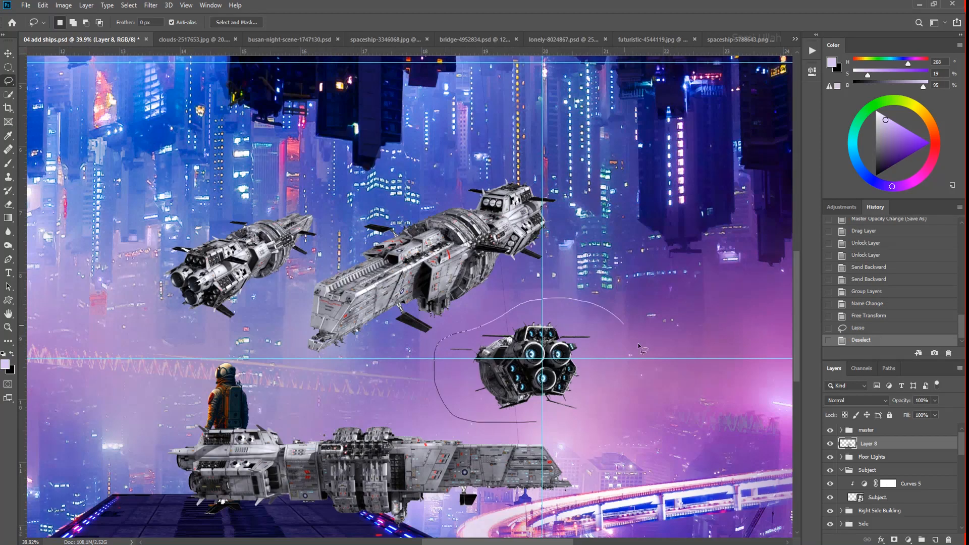
{"action": "key", "text": "ctrl+j"}
{"action": "scroll", "coordinate": [543, 422], "scroll_direction": "down", "scroll_amount": 7}
{"action": "key", "text": "v"}
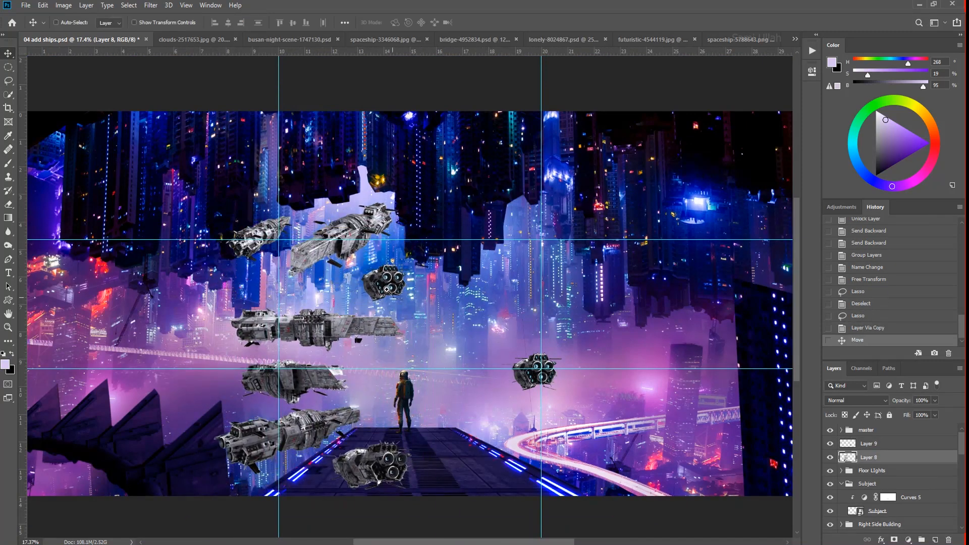
- Lasso the large angled ship, copy it to its own layer and move the remaining ships aside
{"action": "scroll", "coordinate": [418, 371], "scroll_direction": "down", "scroll_amount": 4}
{"action": "left_click_drag", "start_coordinate": [412, 251], "coordinate": [390, 267]}
{"action": "key", "text": "ctrl+j"}
{"action": "key", "text": "v"}
{"action": "mouse_move", "coordinate": [367, 249]}
{"action": "left_mouse_down"}
{"action": "mouse_move", "coordinate": [187, 393]}
{"action": "mouse_move", "coordinate": [550, 217]}
{"action": "mouse_move", "coordinate": [571, 273]}
{"action": "mouse_move", "coordinate": [569, 258]}
{"action": "left_mouse_up"}
- Copy the long side-view ship and the small angled ship onto separate layers and spread them across the scene
{"action": "left_click_drag", "start_coordinate": [617, 334], "coordinate": [613, 339]}
{"action": "key", "text": "ctrl+j"}
{"action": "key", "text": "v"}
{"action": "mouse_move", "coordinate": [527, 285]}
{"action": "left_mouse_down"}
{"action": "mouse_move", "coordinate": [368, 339]}
{"action": "mouse_move", "coordinate": [236, 275]}
{"action": "mouse_move", "coordinate": [238, 295]}
{"action": "mouse_move", "coordinate": [251, 177]}
{"action": "left_mouse_up"}
{"action": "key", "text": "ctrl+j"}
{"action": "key", "text": "v"}
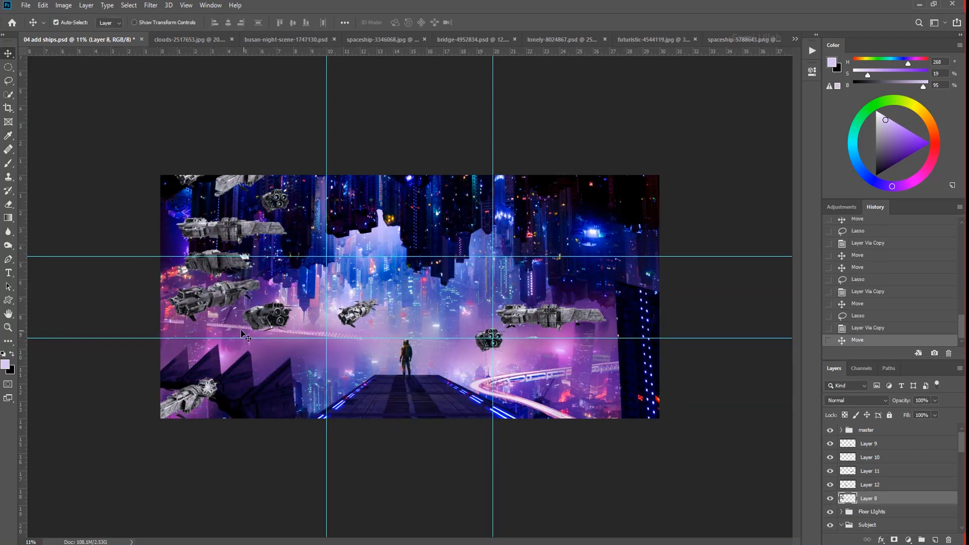
- Copy one more ship to its own layer near the canvas's left side and hide the source layer of ships
{"action": "key", "text": "ctrl+j"}
{"action": "key", "text": "v"}
{"action": "mouse_move", "coordinate": [253, 305]}
{"action": "left_mouse_down"}
{"action": "mouse_move", "coordinate": [231, 313]}
{"action": "mouse_move", "coordinate": [419, 358]}
{"action": "left_mouse_up"}
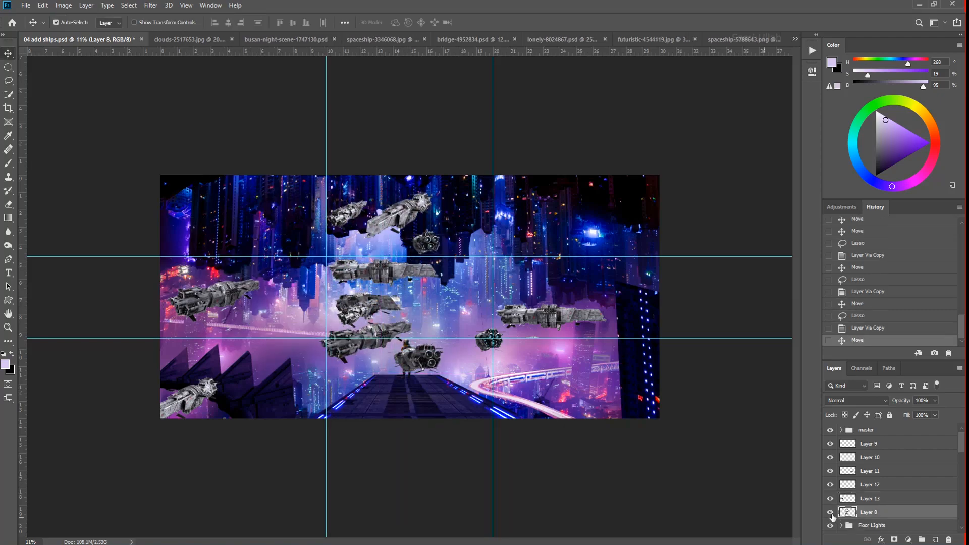
{"action": "left_click", "coordinate": [830, 512]}
- Group all the spaceship layers, rename the group and expand it
{"action": "left_click", "coordinate": [878, 444]}
{"action": "left_click", "coordinate": [885, 512], "text": "ctrl"}
{"action": "key", "text": "ctrl+g"}
{"action": "key", "text": "ctrl+z"}
{"action": "key", "text": "ctrl+g"}
{"action": "double_click", "coordinate": [867, 442]}
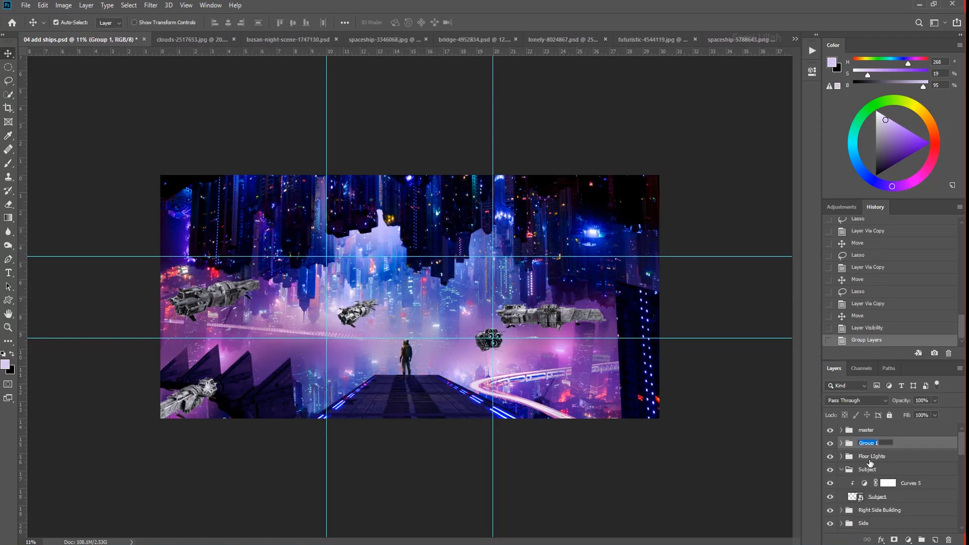
{"action": "key", "text": "Return"}
{"action": "left_click", "coordinate": [841, 443]}
- Scale and rotate the angled ship and place it in the canvas's lower-left corner
{"action": "left_click_drag", "start_coordinate": [964, 446], "coordinate": [964, 453]}
{"action": "left_click_drag", "start_coordinate": [192, 399], "coordinate": [197, 407]}
{"action": "key", "text": "ctrl+t"}
{"action": "left_click_drag", "start_coordinate": [224, 386], "coordinate": [220, 392]}
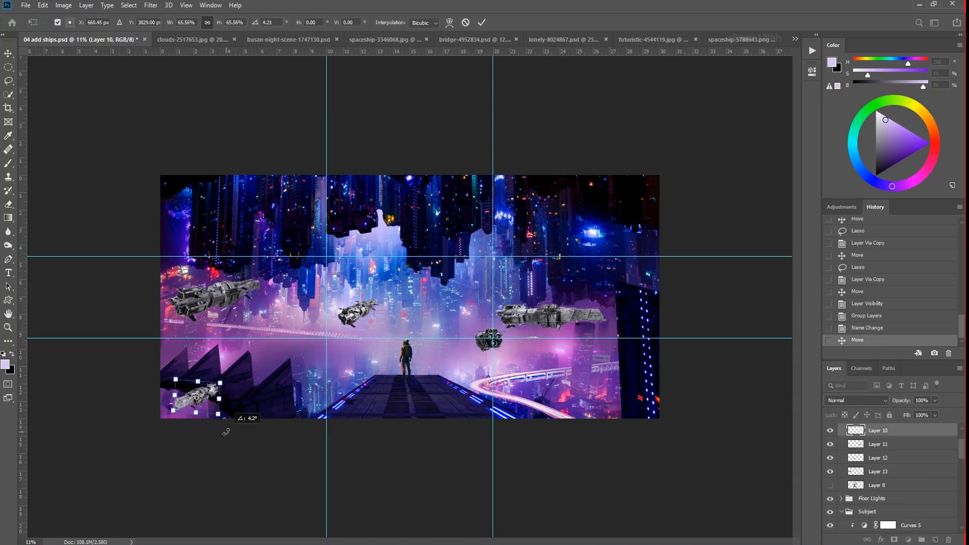
{"action": "left_click_drag", "start_coordinate": [220, 383], "coordinate": [237, 372]}
{"action": "left_click_drag", "start_coordinate": [209, 393], "coordinate": [197, 406]}
{"action": "key", "text": "Return"}
- Reposition and enlarge the round-engined ship to the right of the astronaut
{"action": "key", "text": "ctrl+0"}
{"action": "left_click_drag", "start_coordinate": [530, 361], "coordinate": [556, 384]}
{"action": "key", "text": "ctrl+t"}
{"action": "key", "text": "Return"}
- Shrink the long side-view ship and place it in the distance to the right of the round-engined ship
{"action": "left_click_drag", "start_coordinate": [624, 331], "coordinate": [621, 345]}
{"action": "key", "text": "ctrl+t"}
{"action": "left_click_drag", "start_coordinate": [705, 363], "coordinate": [611, 352]}
{"action": "key", "text": "Return"}
- Move and shrink the small angled ship above and to the left of the astronaut
{"action": "left_click_drag", "start_coordinate": [340, 316], "coordinate": [344, 307]}
{"action": "key", "text": "ctrl+t"}
{"action": "left_click_drag", "start_coordinate": [365, 293], "coordinate": [343, 312]}
{"action": "key", "text": "Return"}
- Shrink the remaining ship and move it to the canvas's left edge above the spiked structure
{"action": "left_click_drag", "start_coordinate": [144, 297], "coordinate": [140, 309]}
{"action": "key", "text": "ctrl+z"}
{"action": "left_click_drag", "start_coordinate": [222, 323], "coordinate": [166, 328]}
{"action": "key", "text": "ctrl+t"}
{"action": "left_click_drag", "start_coordinate": [304, 314], "coordinate": [284, 303]}
{"action": "key", "text": "Return"}
{"action": "left_click_drag", "start_coordinate": [307, 361], "coordinate": [329, 365]}
{"action": "left_click_drag", "start_coordinate": [216, 299], "coordinate": [170, 337]}
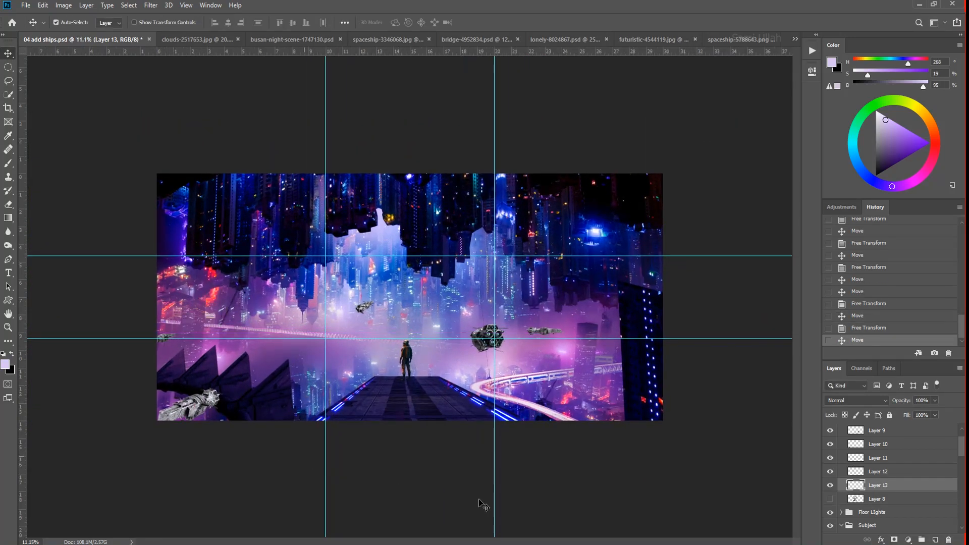
- Examine the lower-left ship and toggle spaceship layers' visibility to identify which layer holds it
{"action": "left_click_drag", "start_coordinate": [150, 437], "coordinate": [241, 439]}
{"action": "scroll", "coordinate": [883, 455], "scroll_direction": "up", "scroll_amount": 2}
{"action": "left_click", "coordinate": [875, 429]}
{"action": "scroll", "coordinate": [886, 523], "scroll_direction": "down", "scroll_amount": 4}
{"action": "left_click", "coordinate": [858, 461]}
{"action": "left_click", "coordinate": [830, 460]}
{"action": "left_click", "coordinate": [830, 460]}
{"action": "left_click", "coordinate": [252, 374]}
{"action": "left_click", "coordinate": [831, 431]}
{"action": "left_click", "coordinate": [830, 431]}
- Add a Curves adjustment clipped to the lower-left ship, lower its highlights and midtones, and adjust the Blue channel
{"action": "left_click", "coordinate": [908, 540]}
{"action": "left_click", "coordinate": [919, 403]}
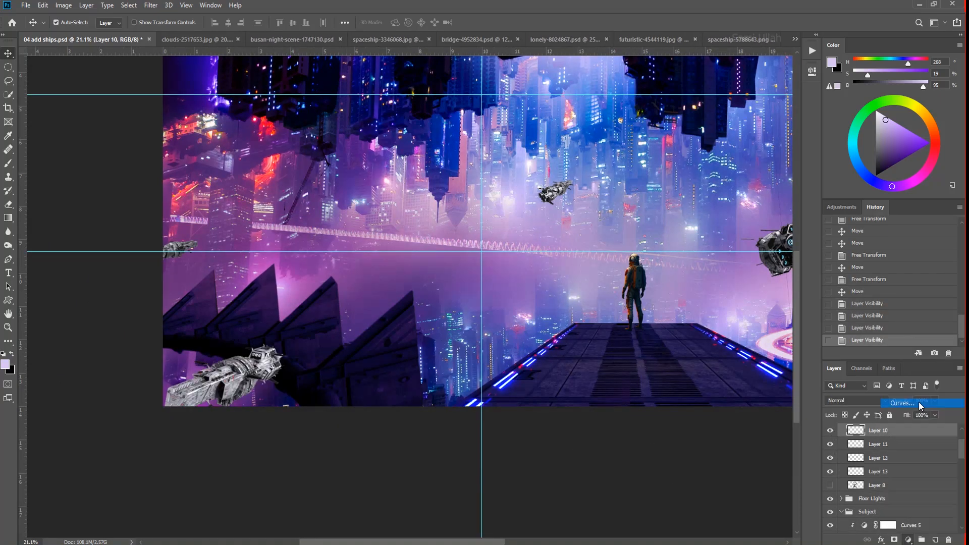
{"action": "left_click_drag", "start_coordinate": [785, 129], "coordinate": [795, 166]}
{"action": "left_click", "coordinate": [725, 247]}
{"action": "left_click_drag", "start_coordinate": [743, 194], "coordinate": [743, 207]}
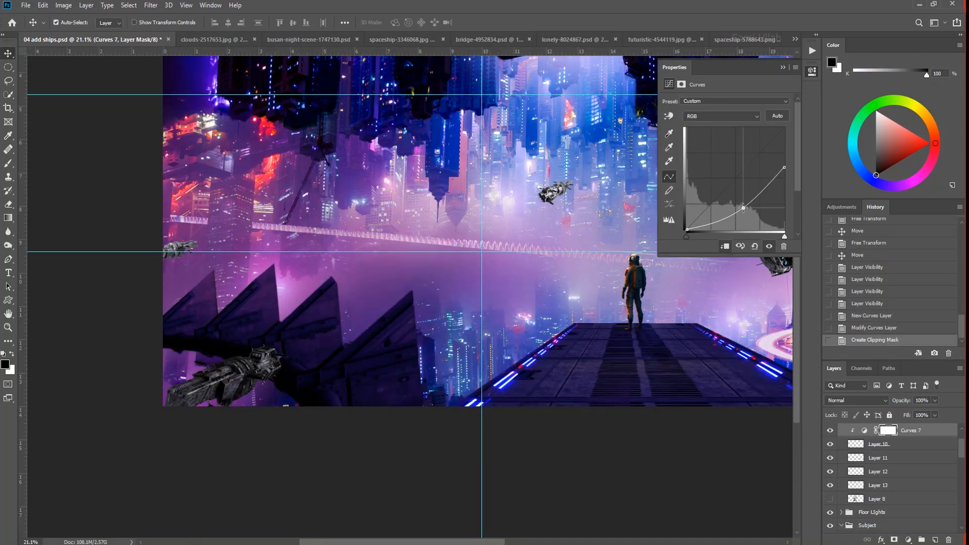
{"action": "left_click", "coordinate": [727, 121]}
{"action": "left_click", "coordinate": [729, 149]}
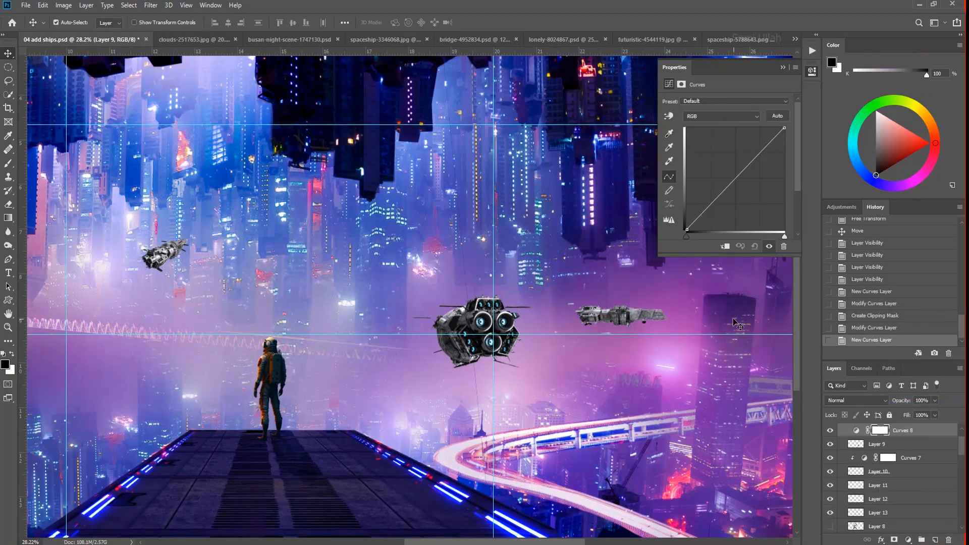
- Clip a Curves adjustment to the round-engined ship and lower its highlights and midtones
{"action": "left_click", "coordinate": [725, 246]}
{"action": "left_click_drag", "start_coordinate": [784, 128], "coordinate": [794, 156]}
{"action": "left_click_drag", "start_coordinate": [737, 192], "coordinate": [736, 203]}
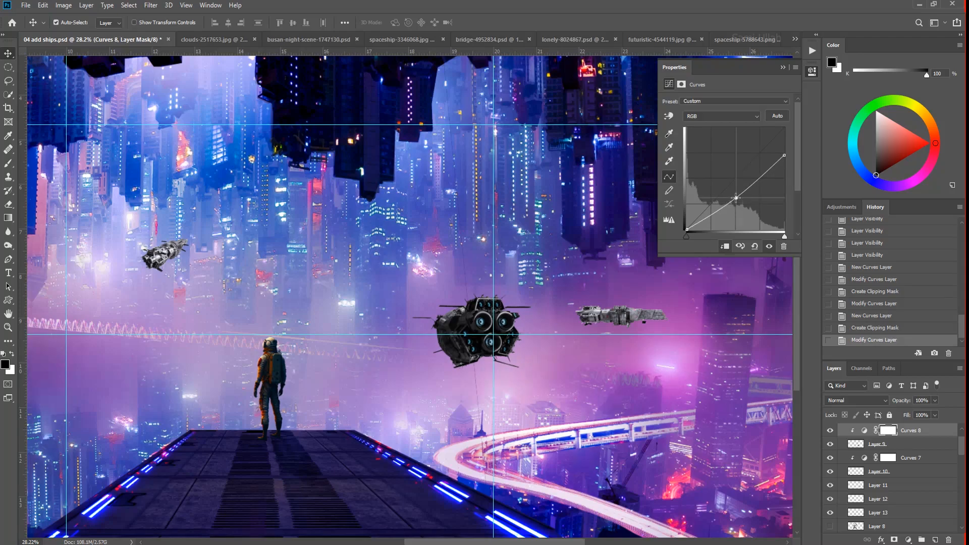
- Add a Curves adjustment clipped to the small distant ship, lower its midtones, lift its blacks and adjust the Blue channel
{"action": "left_click", "coordinate": [878, 498]}
{"action": "left_click", "coordinate": [908, 540]}
{"action": "left_click", "coordinate": [891, 410]}
{"action": "left_click_drag", "start_coordinate": [749, 166], "coordinate": [750, 182]}
{"action": "left_click", "coordinate": [725, 247]}
{"action": "left_click_drag", "start_coordinate": [682, 207], "coordinate": [682, 208]}
{"action": "left_click", "coordinate": [721, 116]}
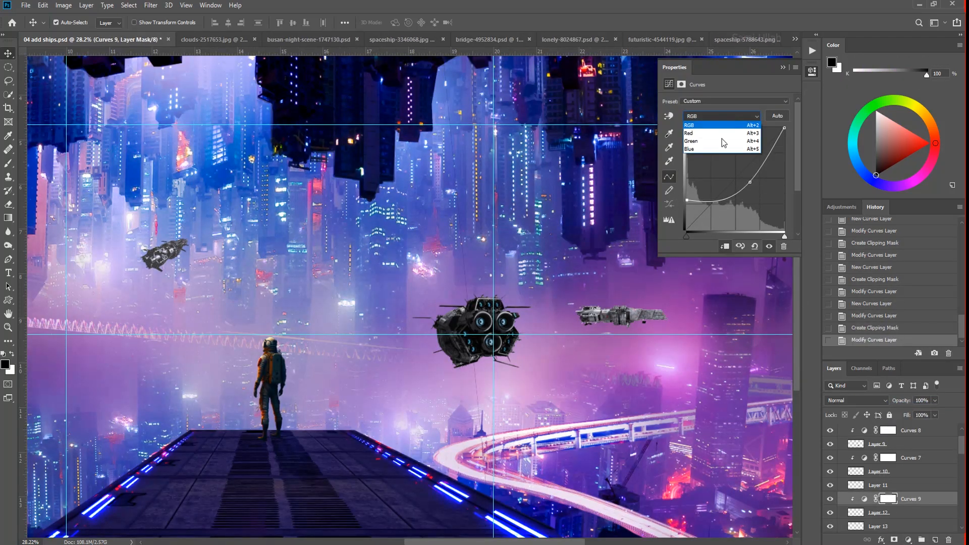
{"action": "left_click", "coordinate": [727, 148]}
- Add a Curves adjustment clipped to the long distant ship, lowering its highlights and midtones
{"action": "left_click", "coordinate": [633, 321]}
{"action": "left_click", "coordinate": [908, 540]}
{"action": "left_click", "coordinate": [891, 410]}
{"action": "left_click", "coordinate": [725, 246]}
{"action": "left_click_drag", "start_coordinate": [784, 128], "coordinate": [788, 174]}
{"action": "left_click_drag", "start_coordinate": [747, 195], "coordinate": [746, 199]}
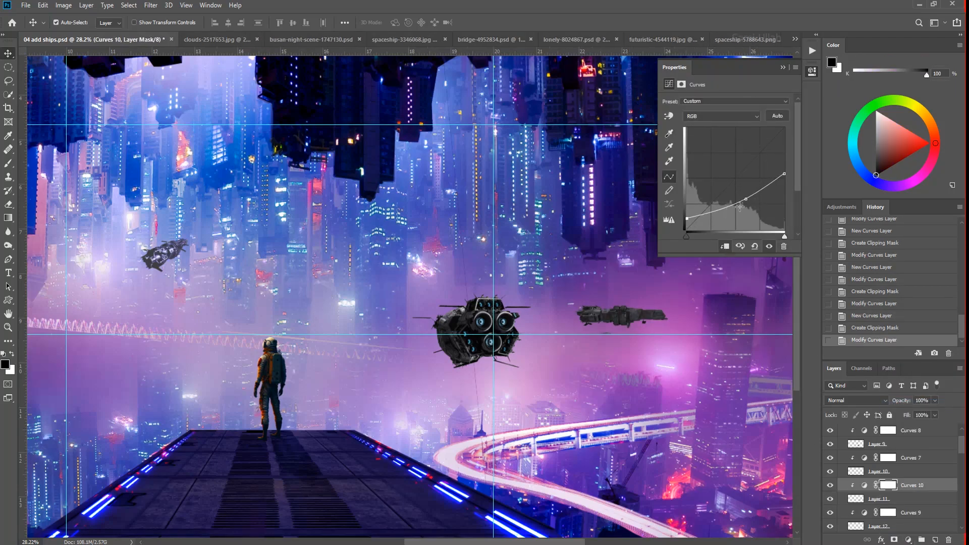
- Tint the long distant ship toward the purple haze by adjusting the Blue curve and raising the Red curve
{"action": "left_click", "coordinate": [722, 117]}
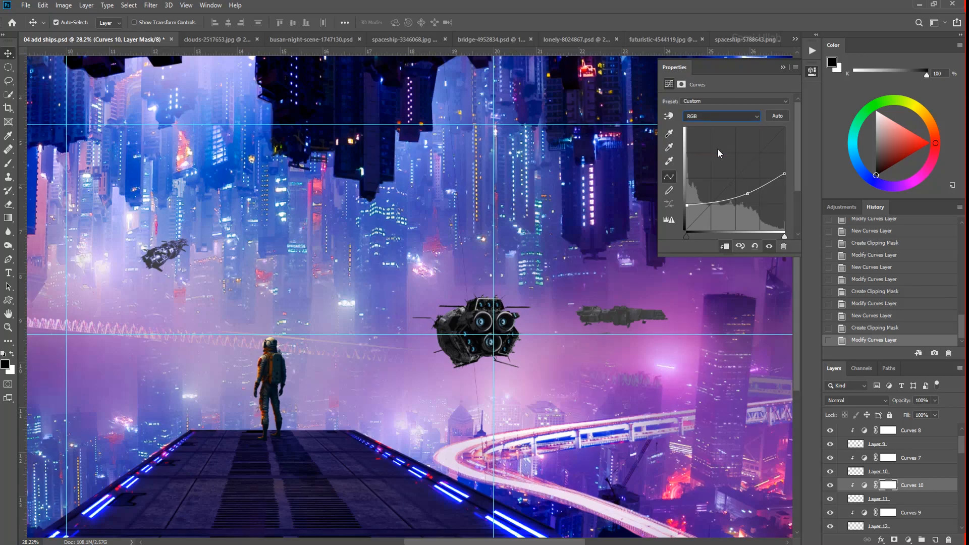
{"action": "left_click", "coordinate": [717, 148]}
{"action": "left_click", "coordinate": [722, 116]}
{"action": "left_click", "coordinate": [717, 131]}
- Raise the Blue curve of the small distant ship's clipped Curves adjustment and fine-tune its color tint
{"action": "scroll", "coordinate": [450, 269], "scroll_direction": "down", "scroll_amount": 1}
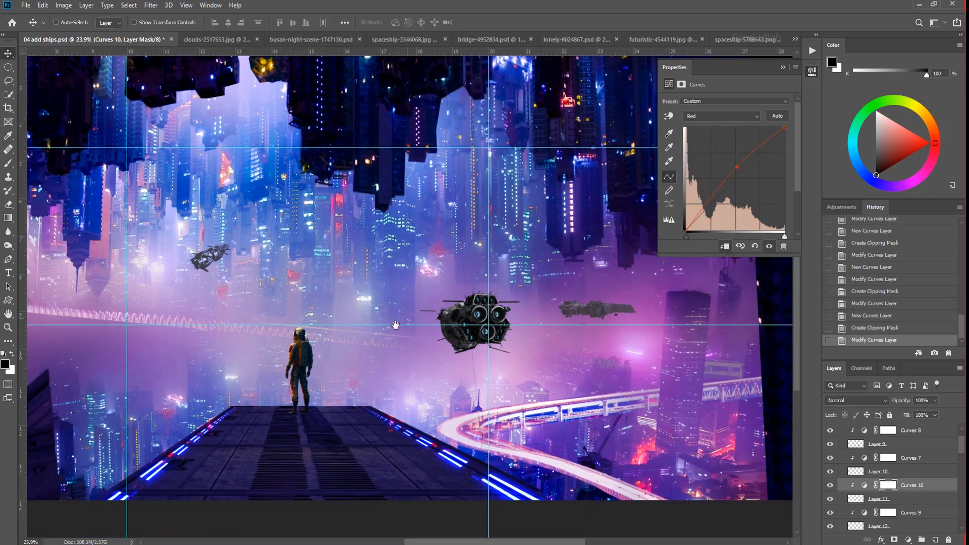
{"action": "left_click_drag", "start_coordinate": [222, 323], "coordinate": [424, 301]}
{"action": "key", "text": "ctrl+0"}
{"action": "left_click", "coordinate": [523, 358]}
{"action": "left_click", "coordinate": [871, 434]}
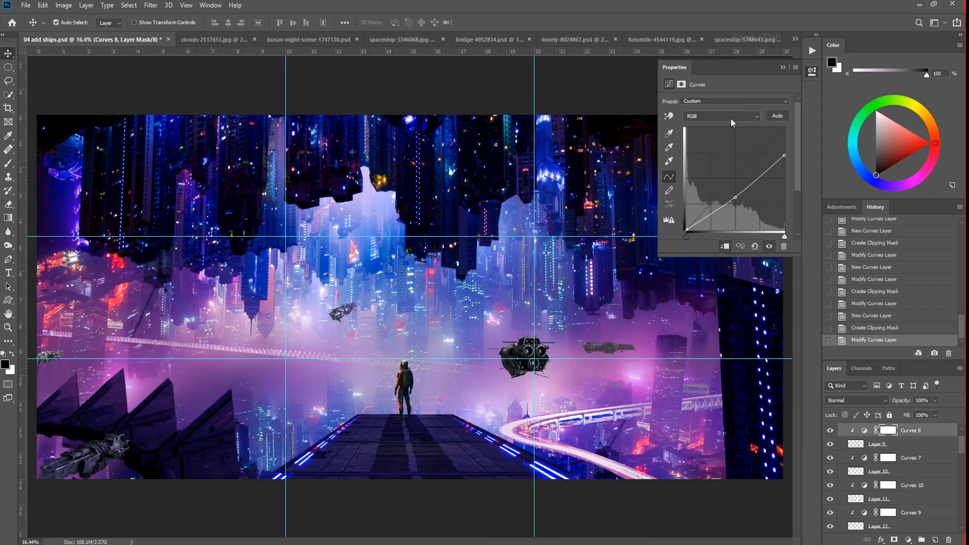
{"action": "scroll", "coordinate": [348, 318], "scroll_direction": "up", "scroll_amount": 5}
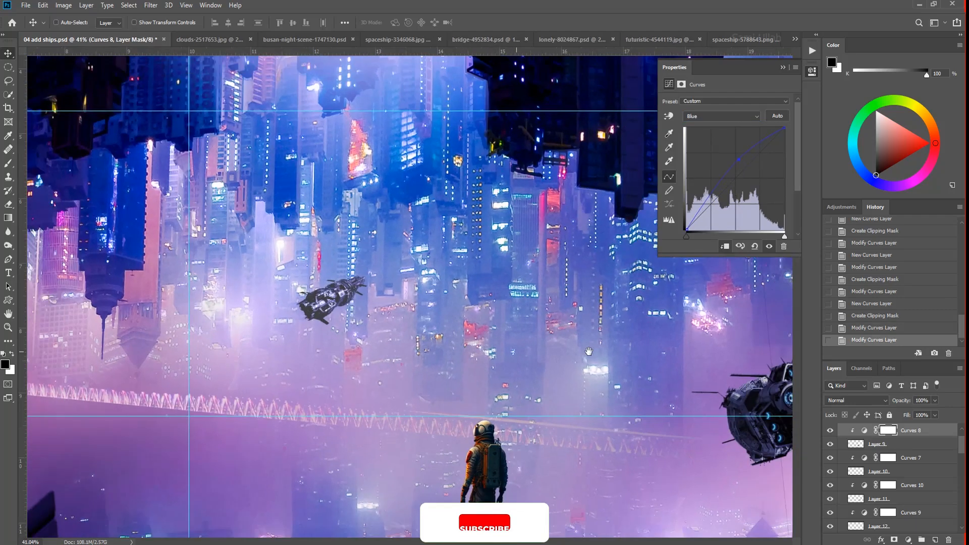
{"action": "left_click_drag", "start_coordinate": [424, 303], "coordinate": [202, 256]}
{"action": "left_click", "coordinate": [722, 116]}
{"action": "left_click", "coordinate": [717, 131]}
{"action": "left_click_drag", "start_coordinate": [745, 168], "coordinate": [745, 159]}
- Add a Levels adjustment layer
{"action": "left_click_drag", "start_coordinate": [241, 287], "coordinate": [486, 278]}
{"action": "left_click", "coordinate": [909, 539]}
{"action": "left_click", "coordinate": [904, 397]}
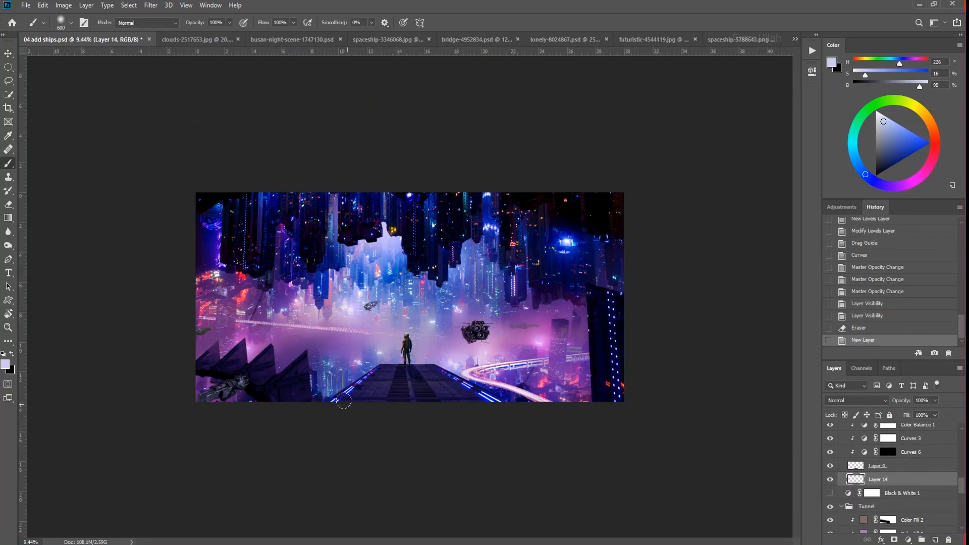
- Create a new layer below Layer 4 and set its blend mode to Color Dodge
{"action": "left_click_drag", "start_coordinate": [343, 398], "coordinate": [382, 367]}
{"action": "key", "text": "ctrl+z"}
{"action": "left_click", "coordinate": [857, 400]}
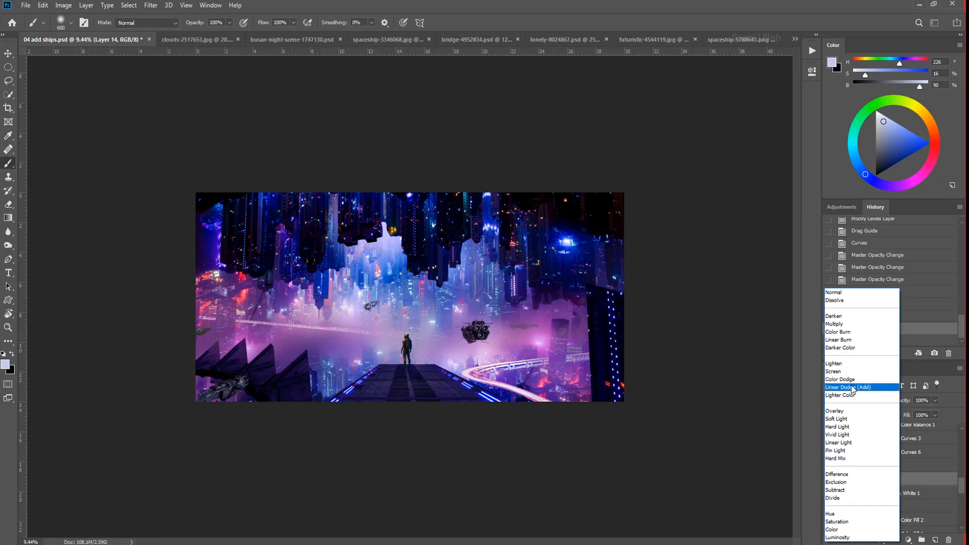
{"action": "left_click", "coordinate": [851, 379]}
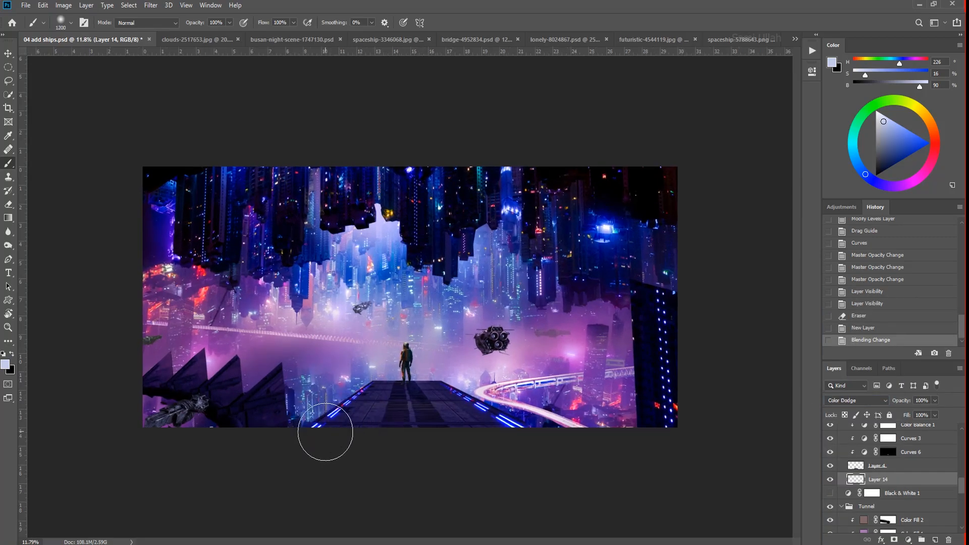
- Dab a soft pale-blue glow along the lower edge of the scene on Layer 14 with a 1200 px brush
{"action": "left_click_drag", "start_coordinate": [325, 437], "coordinate": [519, 459]}
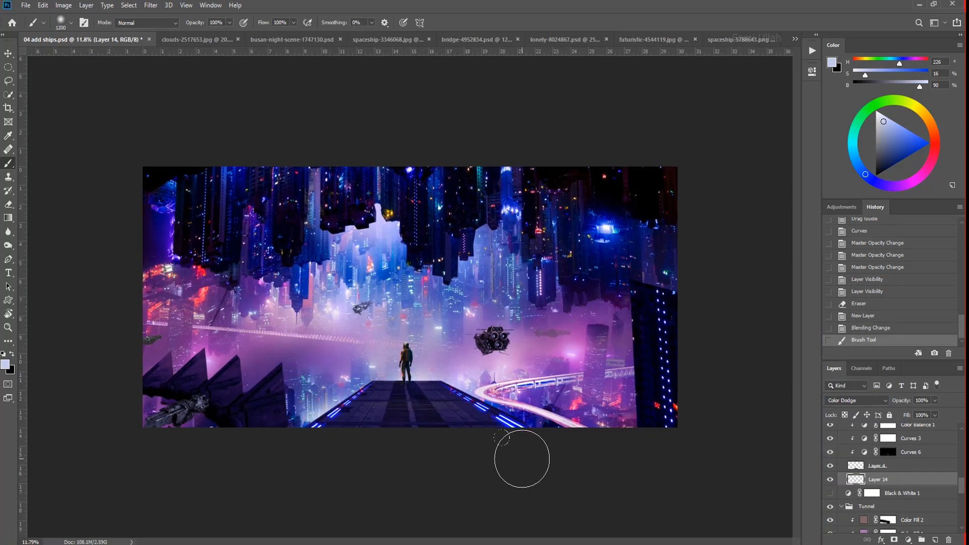
{"action": "key", "text": "ctrl+z"}
{"action": "left_click", "coordinate": [117, 458]}
{"action": "left_click", "coordinate": [525, 458]}
{"action": "left_click", "coordinate": [608, 449]}
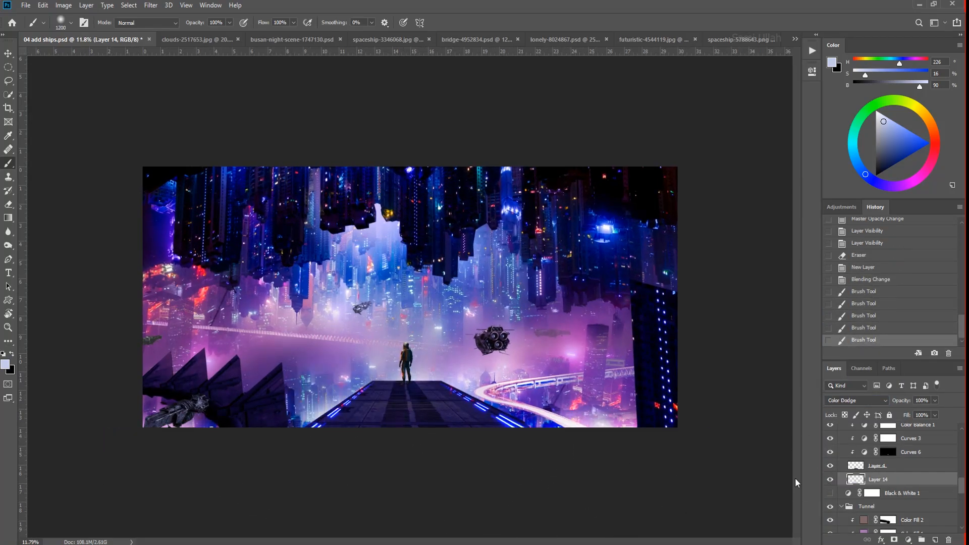
{"action": "left_click", "coordinate": [660, 391]}
{"action": "left_click", "coordinate": [520, 439]}
{"action": "key", "text": "ctrl+z"}
- Set up a new Color Dodge layer above Upper in the Buildings group and choose a textured cloud brush
{"action": "left_click", "coordinate": [856, 400]}
{"action": "left_click", "coordinate": [851, 379]}
{"action": "right_click", "coordinate": [486, 305]}
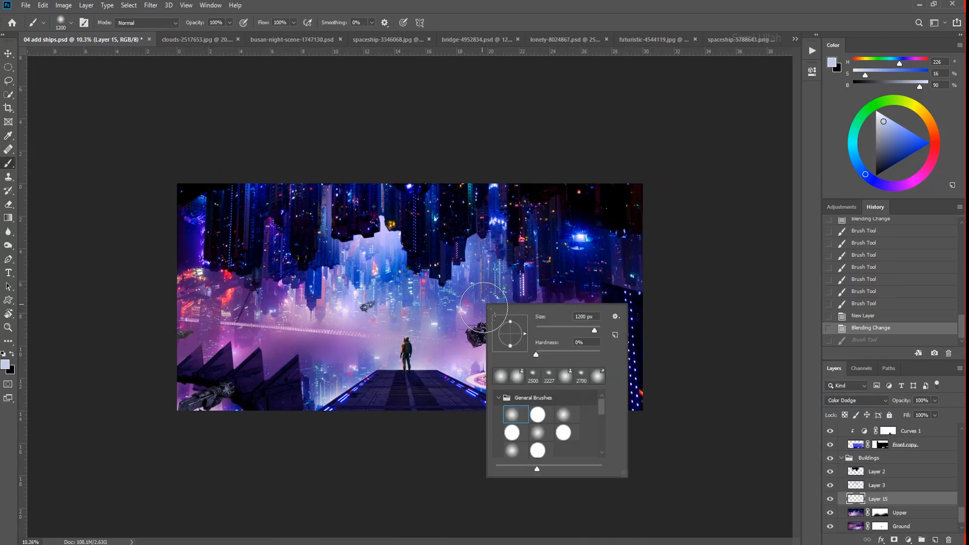
{"action": "scroll", "coordinate": [518, 428], "scroll_direction": "down", "scroll_amount": 5}
{"action": "double_click", "coordinate": [516, 422]}
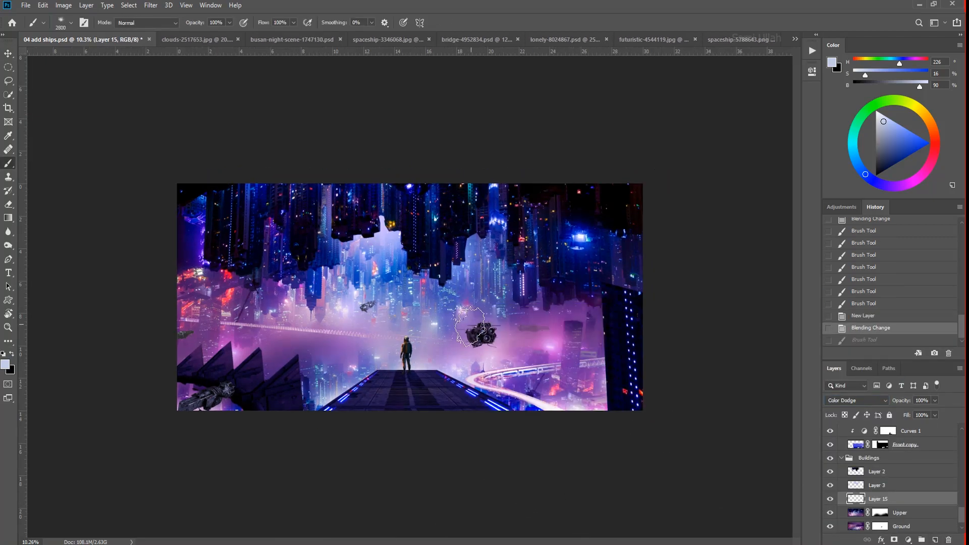
- Paint a textured pale-blue glow over the central city haze and around the walkway on Layer 15
{"action": "left_click", "coordinate": [474, 267]}
{"action": "left_click", "coordinate": [473, 227]}
{"action": "left_click", "coordinate": [434, 467]}
{"action": "mouse_move", "coordinate": [385, 266]}
{"action": "left_mouse_down"}
{"action": "mouse_move", "coordinate": [455, 267]}
{"action": "mouse_move", "coordinate": [398, 267]}
{"action": "left_mouse_up"}
{"action": "key", "text": "ctrl+z"}
{"action": "left_click", "coordinate": [361, 312]}
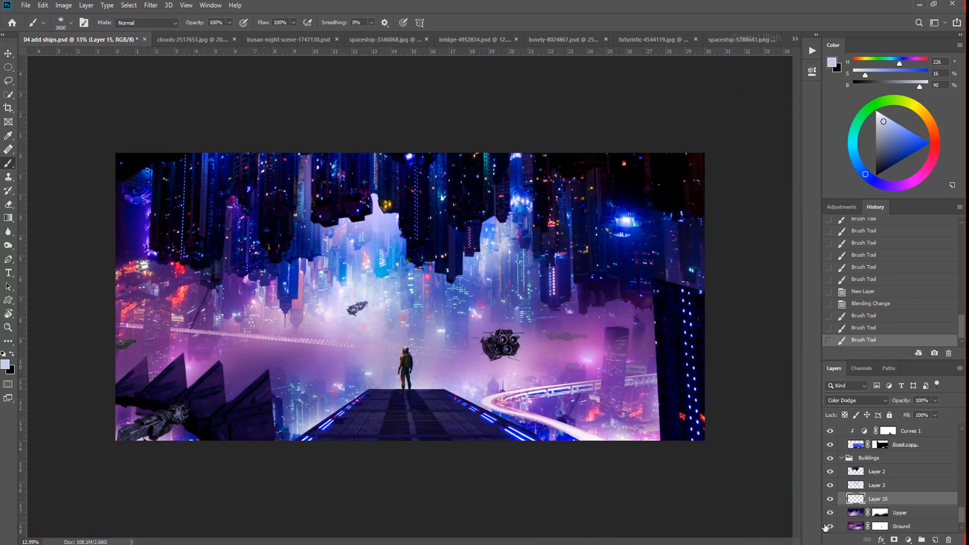
{"action": "left_click", "coordinate": [502, 384]}
{"action": "left_click", "coordinate": [225, 427]}
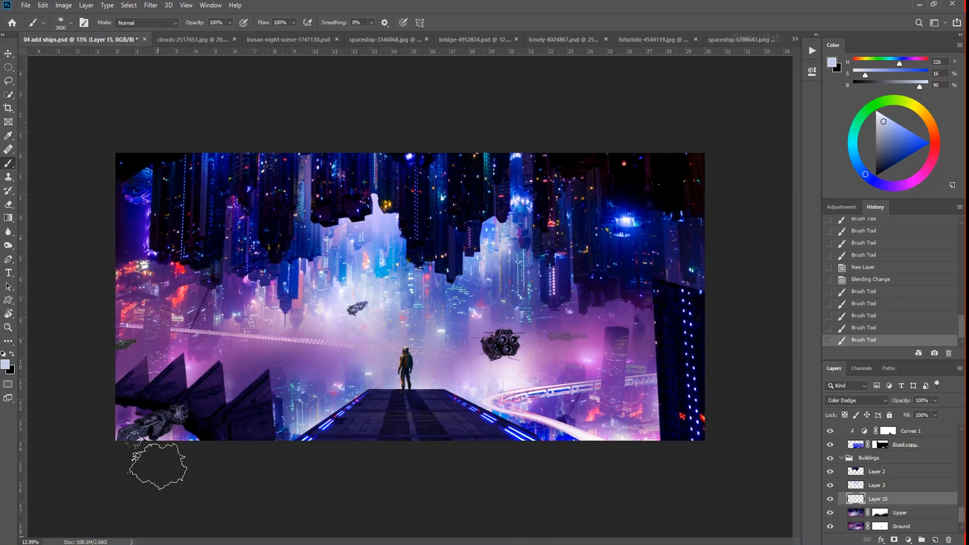
{"action": "left_click", "coordinate": [229, 423]}
{"action": "left_click_drag", "start_coordinate": [366, 488], "coordinate": [382, 403]}
- Select the Side layer and add a new Color Dodge layer at the top of the Side group
{"action": "key", "text": "v"}
{"action": "right_click", "coordinate": [382, 367]}
{"action": "left_click", "coordinate": [404, 425]}
{"action": "scroll", "coordinate": [836, 480], "scroll_direction": "up", "scroll_amount": 3}
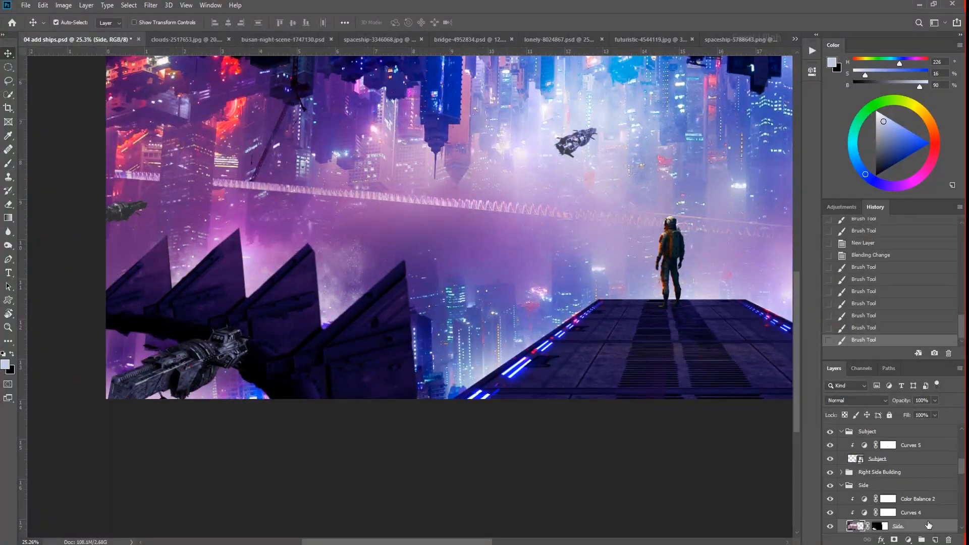
{"action": "left_click_drag", "start_coordinate": [416, 389], "coordinate": [420, 389]}
{"action": "key", "text": "b"}
{"action": "left_click", "coordinate": [918, 478]}
{"action": "left_click", "coordinate": [935, 540]}
{"action": "left_click", "coordinate": [853, 401]}
{"action": "left_click", "coordinate": [848, 381]}
- Brush a textured glow onto the side fins and quick-select the inner panel of the third fin from the left
{"action": "left_click", "coordinate": [494, 360], "text": "alt"}
{"action": "left_click", "coordinate": [359, 489]}
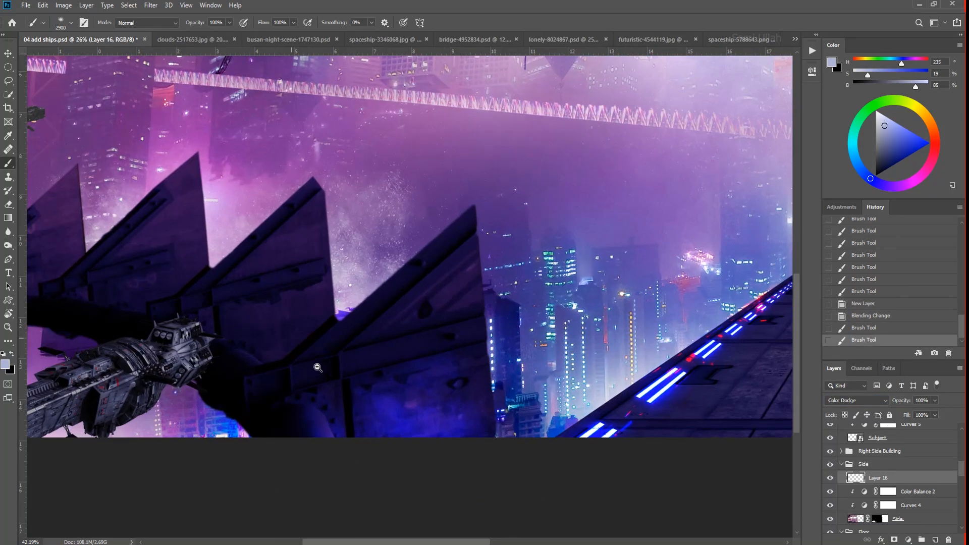
{"action": "key", "text": "ctrl+d"}
{"action": "key", "text": "v"}
{"action": "left_click", "coordinate": [272, 315]}
{"action": "key", "text": "w"}
{"action": "left_click_drag", "start_coordinate": [273, 315], "coordinate": [429, 404]}
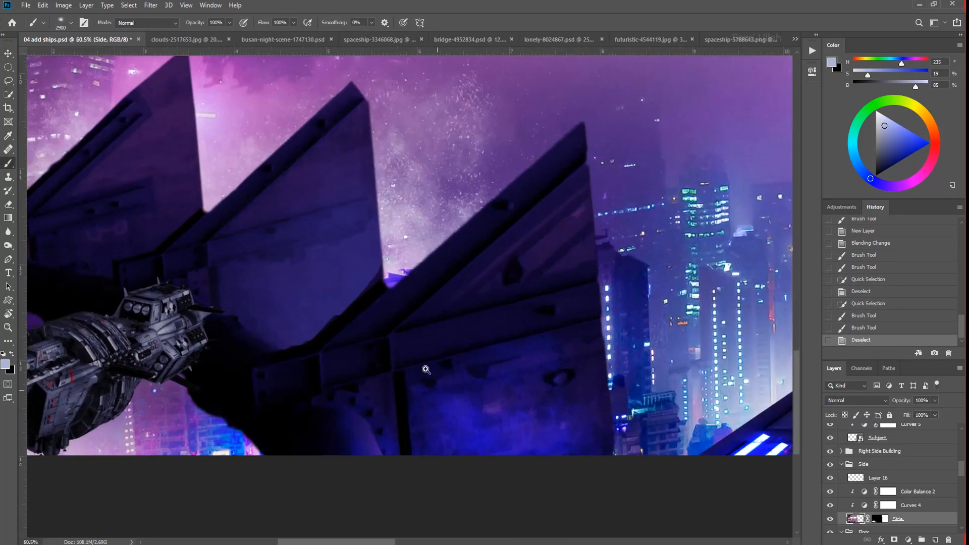
- Undo the strokes made on the Side layer and glow the fin panels on Layer 16 within Polygonal Lasso selections
{"action": "key", "text": "ctrl+z"}
{"action": "key", "text": "ctrl+z"}
{"action": "key", "text": "l"}
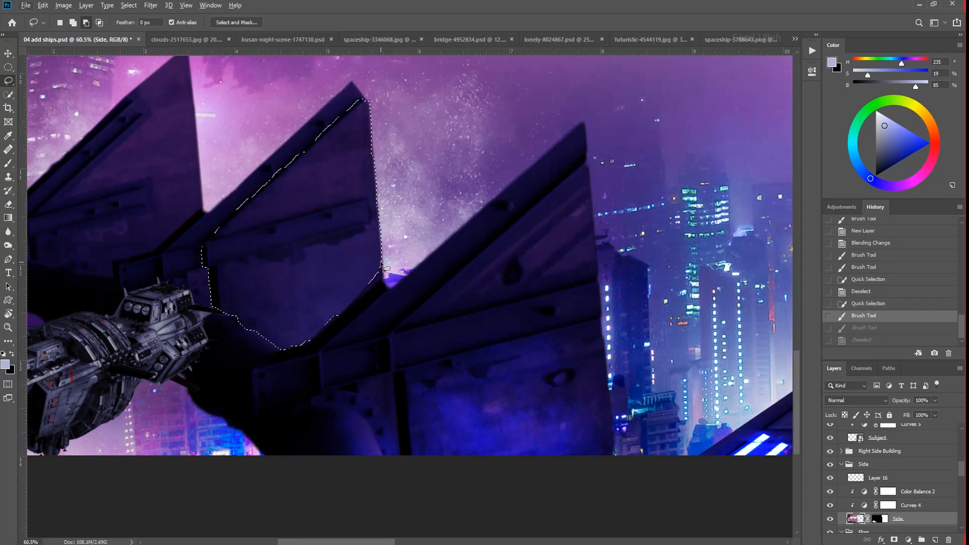
{"action": "key", "text": "ctrl+z"}
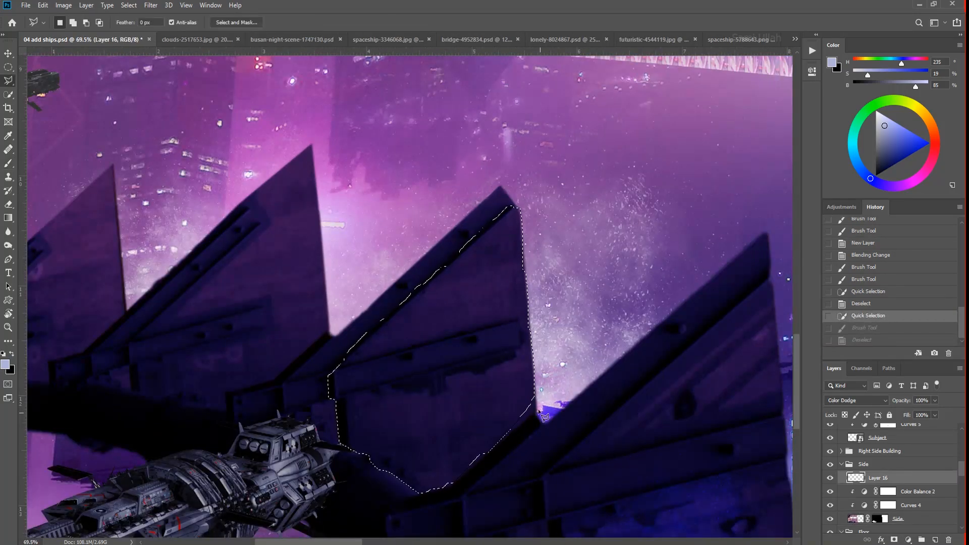
{"action": "double_click", "coordinate": [368, 472]}
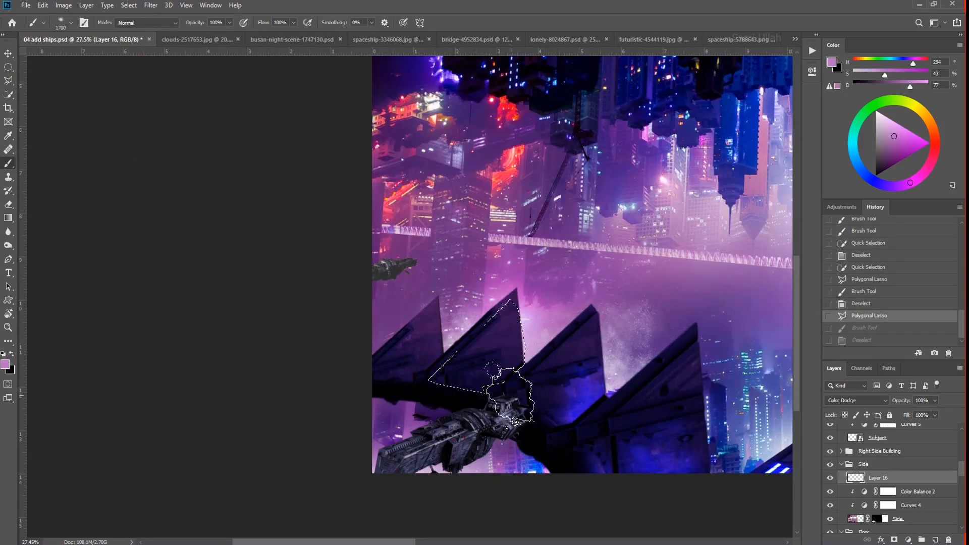
{"action": "key", "text": "ctrl+d"}
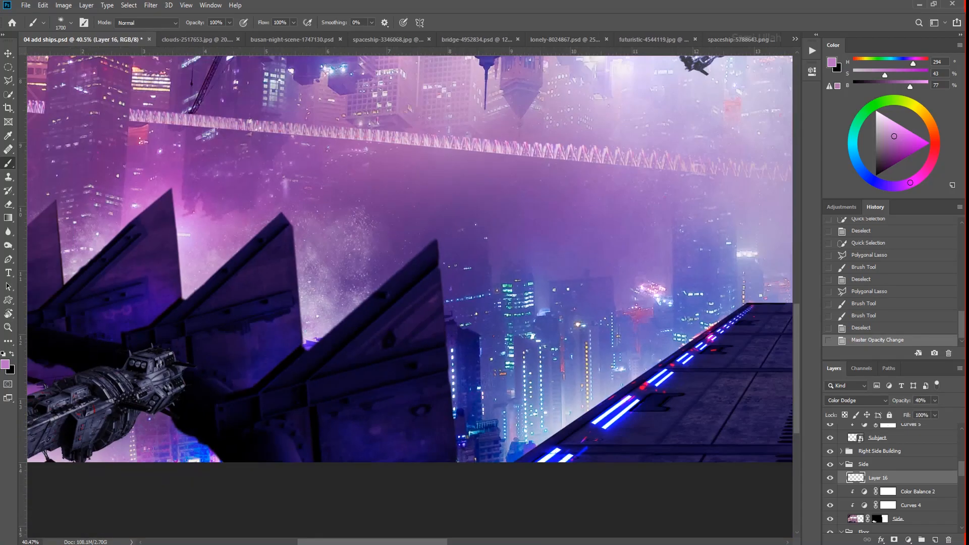
- Set the new Layer 17 in the Side group to Color Dodge and pick a small brush
{"action": "left_click", "coordinate": [868, 400]}
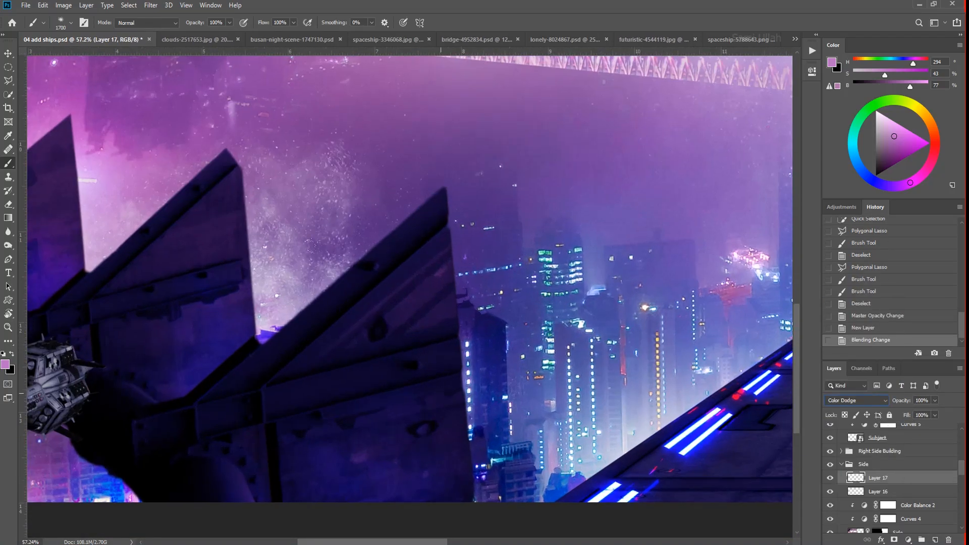
{"action": "right_click", "coordinate": [454, 312]}
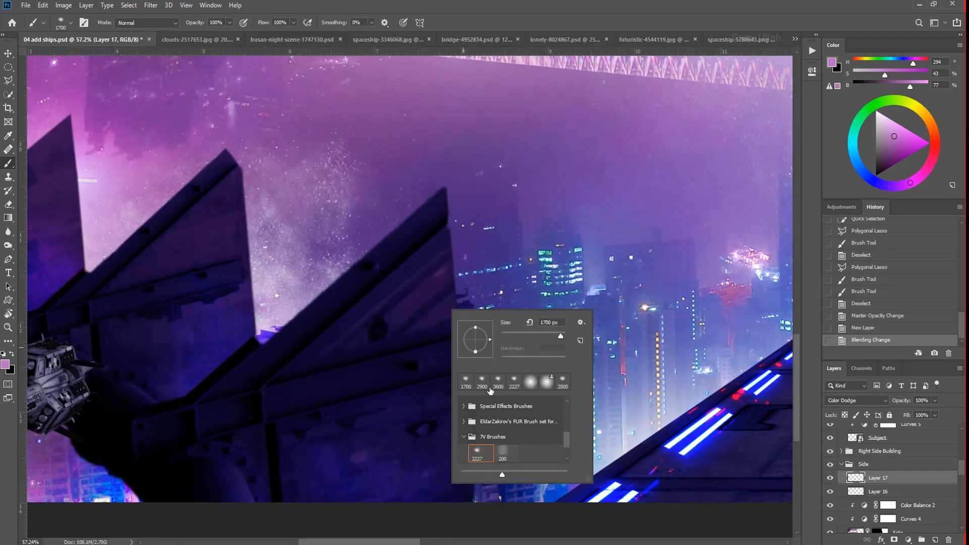
{"action": "key", "text": "Escape"}
- Try brushing a highlight along the edges of the rightmost fin
{"action": "left_click_drag", "start_coordinate": [389, 223], "coordinate": [303, 227]}
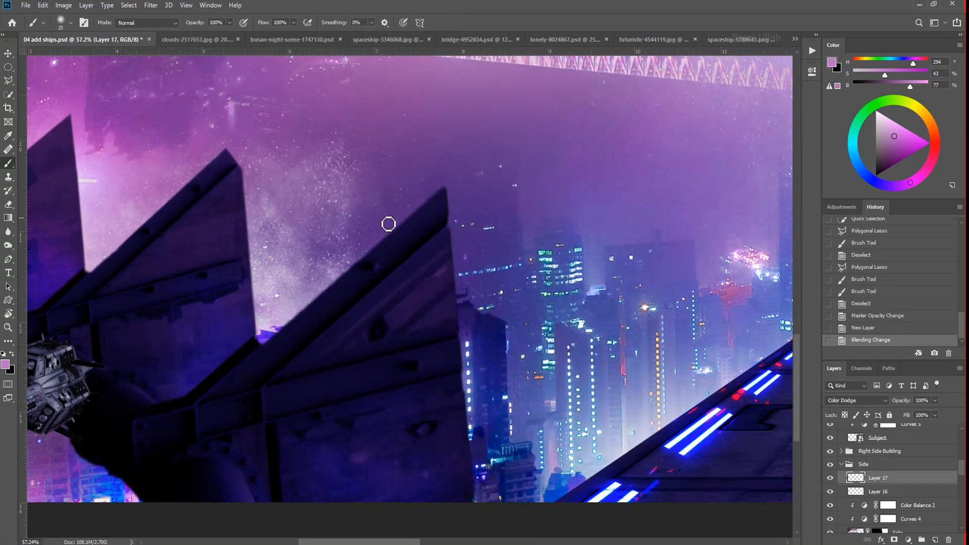
{"action": "left_click", "coordinate": [296, 281], "text": "alt"}
{"action": "left_click_drag", "start_coordinate": [382, 284], "coordinate": [448, 229]}
{"action": "key", "text": "ctrl+z"}
- Brush a thin highlight along the rightmost fin's diagonal inner ridge at 10% flow
{"action": "scroll", "coordinate": [409, 264], "scroll_direction": "up", "scroll_amount": 7}
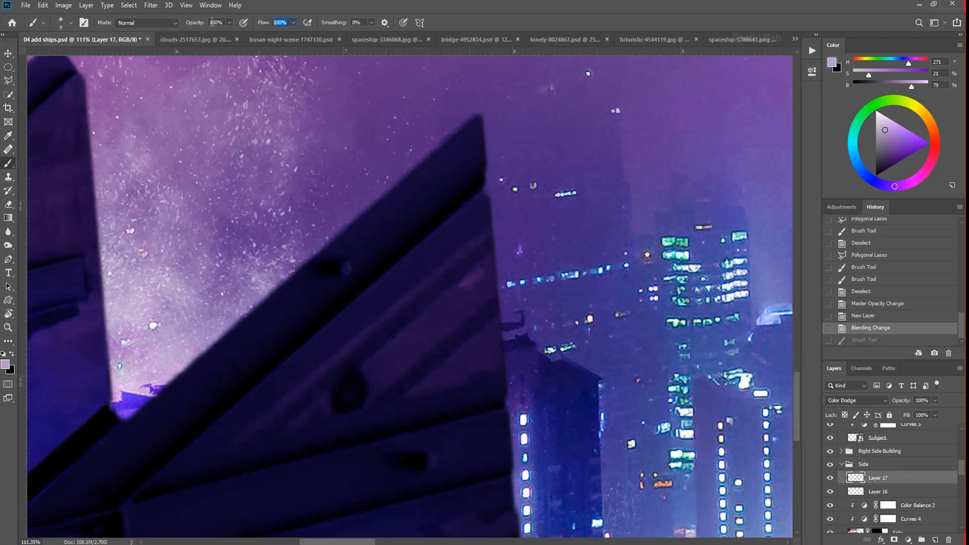
{"action": "left_click", "coordinate": [484, 196]}
{"action": "left_click", "coordinate": [133, 505], "text": "shift"}
{"action": "scroll", "coordinate": [134, 510], "scroll_direction": "down", "scroll_amount": 3}
{"action": "left_click_drag", "start_coordinate": [134, 510], "coordinate": [165, 475]}
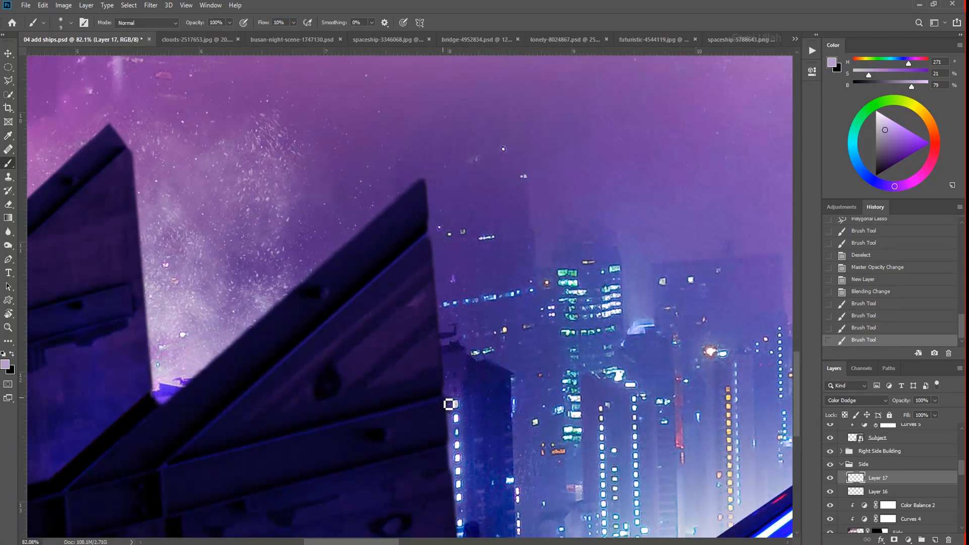
- Brush thin highlights along the edges of the rightmost fin's crossbeam
{"action": "left_click_drag", "start_coordinate": [288, 499], "coordinate": [297, 363]}
{"action": "left_click", "coordinate": [177, 341]}
{"action": "key", "text": "ctrl+z"}
{"action": "left_click", "coordinate": [179, 347]}
{"action": "left_click", "coordinate": [182, 396], "text": "shift"}
{"action": "left_click_drag", "start_coordinate": [169, 424], "coordinate": [264, 315]}
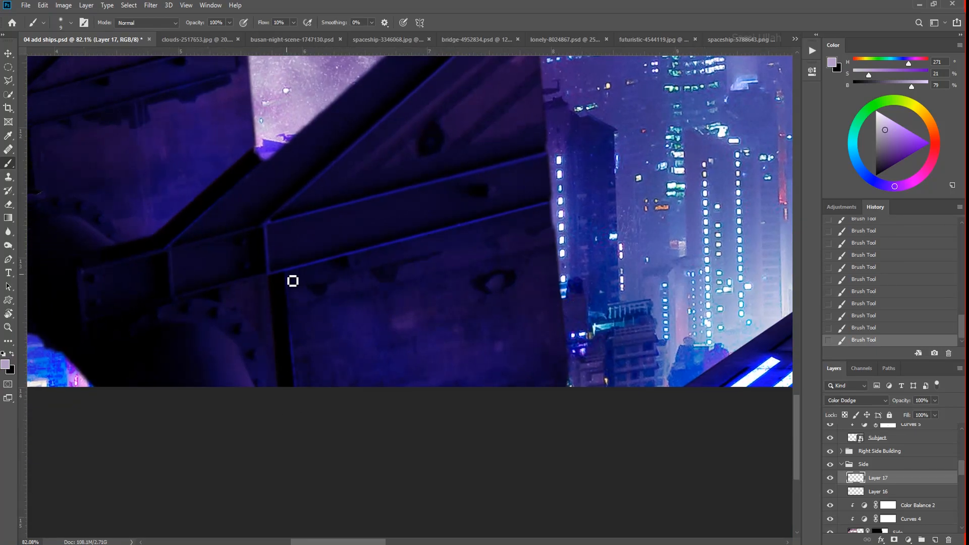
- Extend the thin highlights along the joints and plate edges at the rightmost fin's base
{"action": "left_click_drag", "start_coordinate": [292, 282], "coordinate": [323, 271]}
{"action": "left_click_drag", "start_coordinate": [242, 313], "coordinate": [376, 321]}
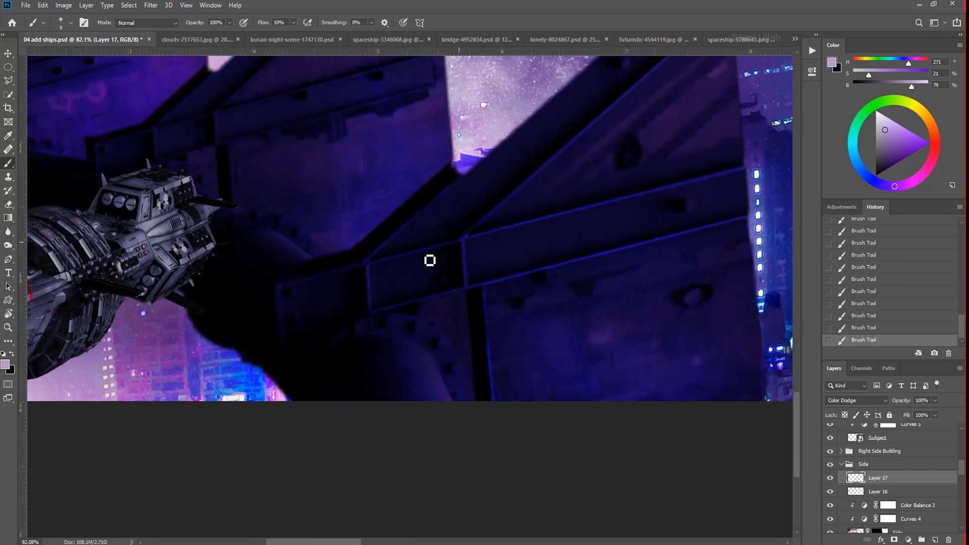
{"action": "left_click_drag", "start_coordinate": [447, 259], "coordinate": [320, 288]}
{"action": "left_click_drag", "start_coordinate": [218, 402], "coordinate": [315, 423]}
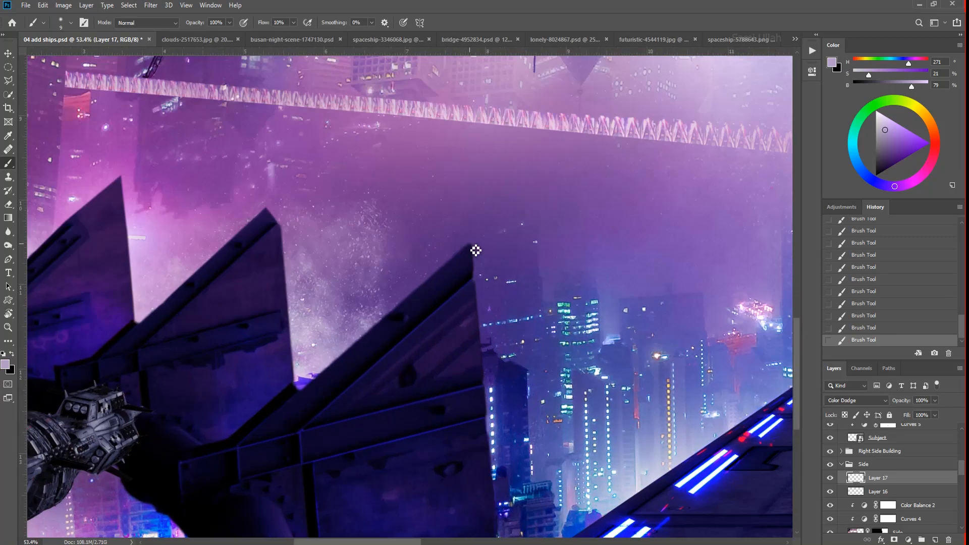
- Undo the highlight strokes on the trailing edge at the rightmost fin's tip
{"action": "left_click_drag", "start_coordinate": [475, 292], "coordinate": [550, 297]}
{"action": "key", "text": "ctrl+z"}
{"action": "key", "text": "ctrl+z"}
{"action": "key", "text": "ctrl+z"}
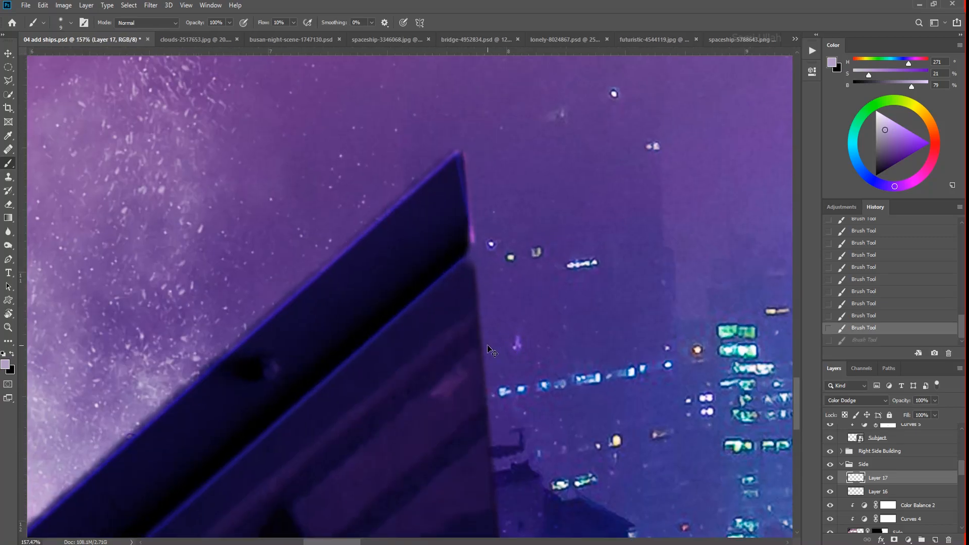
{"action": "left_click_drag", "start_coordinate": [428, 257], "coordinate": [403, 260]}
- Trace a Pen path down the rightmost fin's trailing edge from its tip to its base
{"action": "left_click_drag", "start_coordinate": [451, 182], "coordinate": [437, 173]}
{"action": "key", "text": "p"}
{"action": "left_click", "coordinate": [438, 173]}
{"action": "left_click_drag", "start_coordinate": [443, 228], "coordinate": [443, 243]}
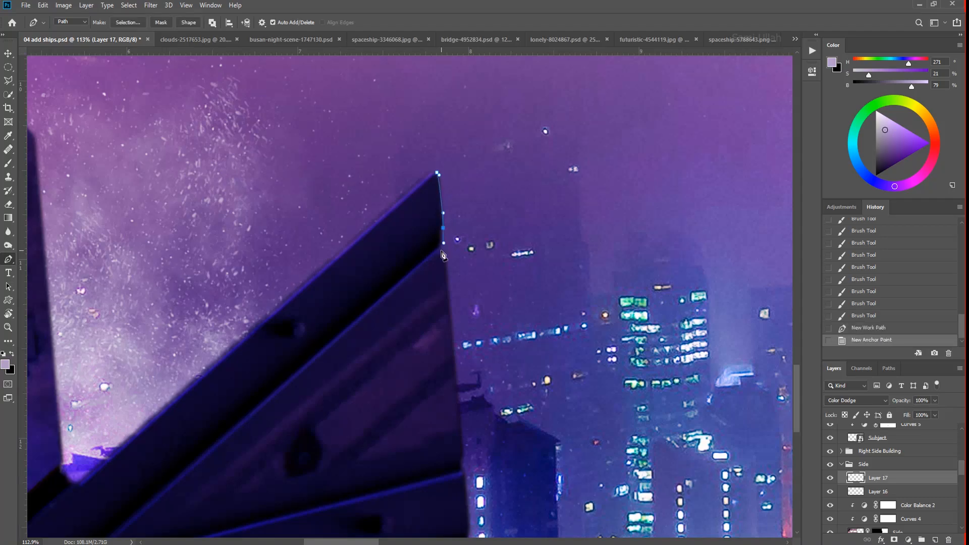
{"action": "left_click", "coordinate": [462, 473]}
{"action": "left_click_drag", "start_coordinate": [463, 476], "coordinate": [394, 218]}
{"action": "left_click", "coordinate": [400, 275]}
{"action": "left_click", "coordinate": [397, 300]}
{"action": "left_click_drag", "start_coordinate": [418, 361], "coordinate": [352, 401]}
{"action": "left_click", "coordinate": [399, 434]}
- Stroke the fin-edge path with the brush and delete the path
{"action": "right_click", "coordinate": [407, 96]}
{"action": "left_click", "coordinate": [453, 169]}
{"action": "left_click", "coordinate": [546, 175]}
{"action": "left_click_drag", "start_coordinate": [418, 296], "coordinate": [391, 295]}
{"action": "right_click", "coordinate": [399, 251]}
{"action": "left_click", "coordinate": [425, 266]}
- Brush thin highlights along the diagonal ridge and crossbeam of the third fin from the left
{"action": "left_click_drag", "start_coordinate": [265, 246], "coordinate": [293, 246]}
{"action": "mouse_move", "coordinate": [293, 246]}
{"action": "left_mouse_down"}
{"action": "mouse_move", "coordinate": [227, 290]}
{"action": "mouse_move", "coordinate": [706, 468]}
{"action": "left_mouse_up"}
{"action": "left_click_drag", "start_coordinate": [706, 468], "coordinate": [732, 469]}
{"action": "key", "text": "b"}
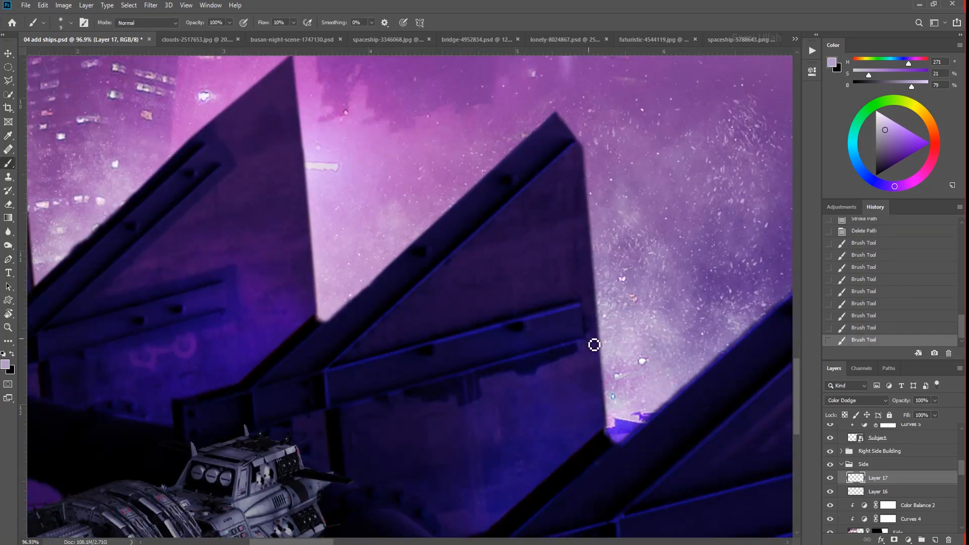
{"action": "left_click_drag", "start_coordinate": [385, 416], "coordinate": [558, 371]}
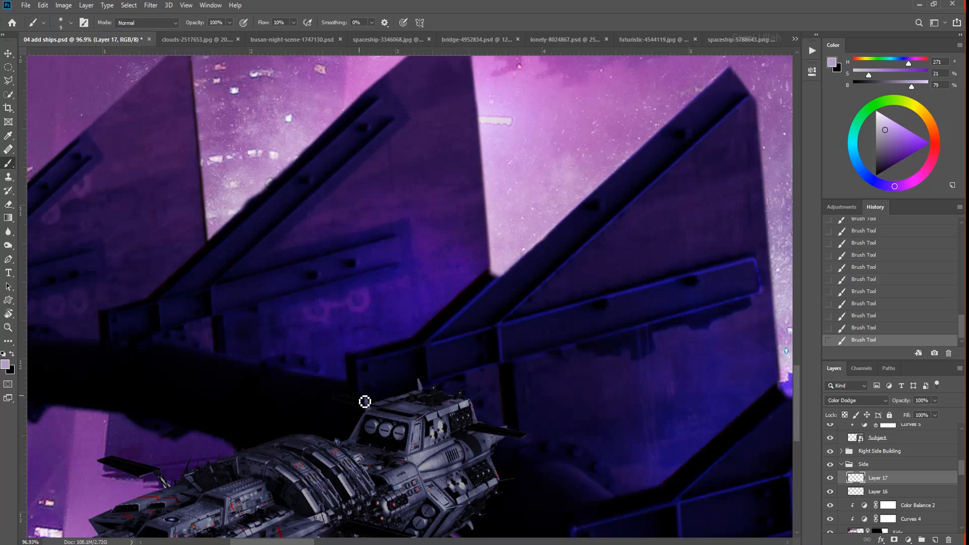
- Brush thin highlights along the beams of the two leftmost fins and the top of the dark pipe
{"action": "left_click_drag", "start_coordinate": [436, 365], "coordinate": [412, 349]}
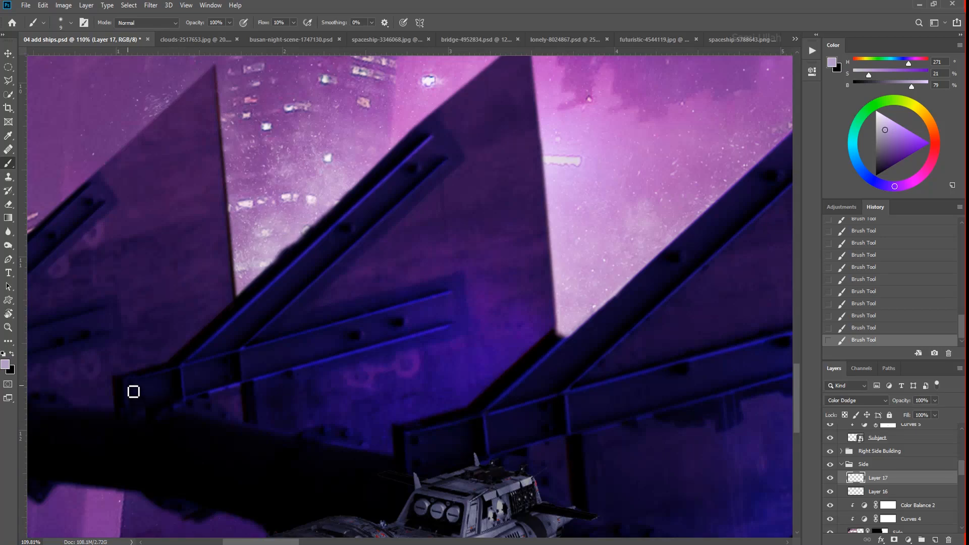
{"action": "scroll", "coordinate": [264, 434], "scroll_direction": "left", "scroll_amount": 5}
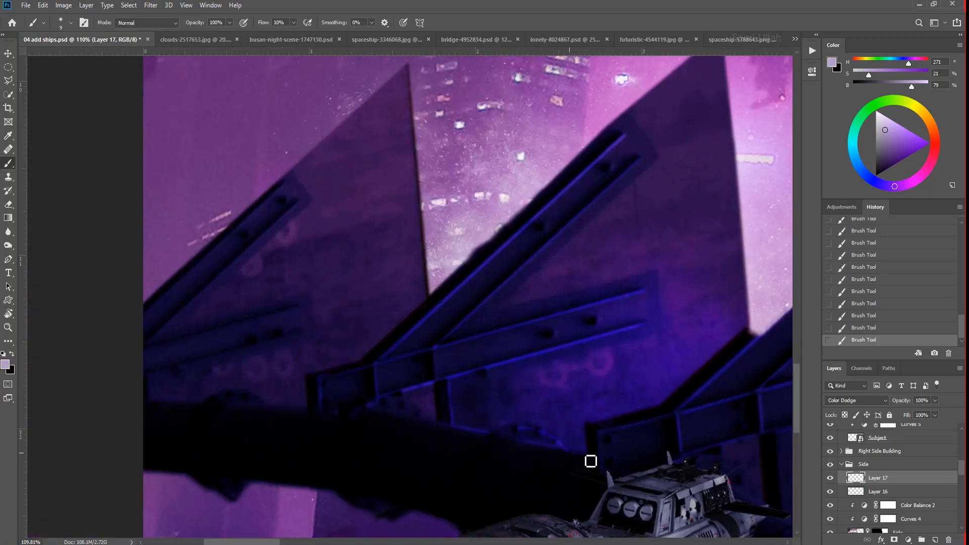
{"action": "scroll", "coordinate": [591, 461], "scroll_direction": "left", "scroll_amount": 3}
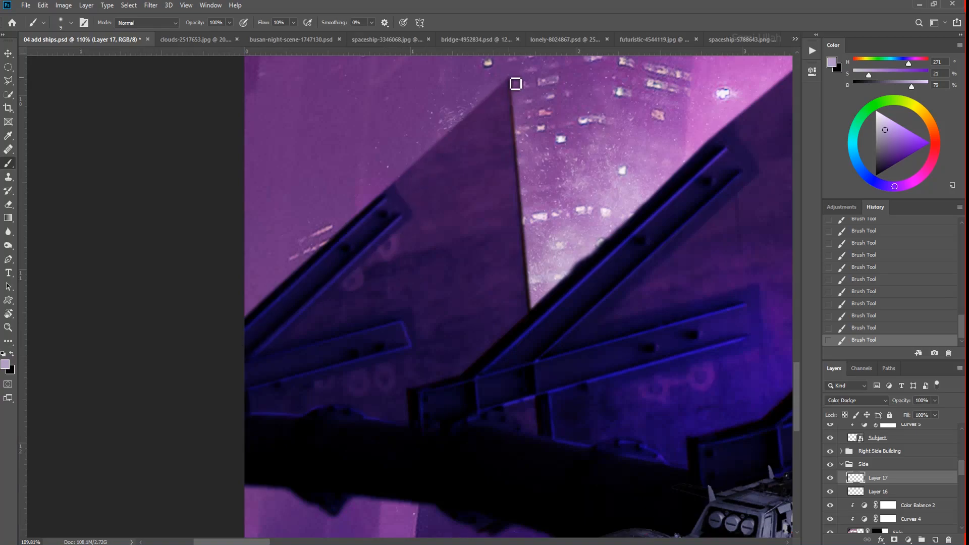
{"action": "scroll", "coordinate": [533, 317], "scroll_direction": "down", "scroll_amount": 3}
{"action": "scroll", "coordinate": [556, 446], "scroll_direction": "down", "scroll_amount": 6}
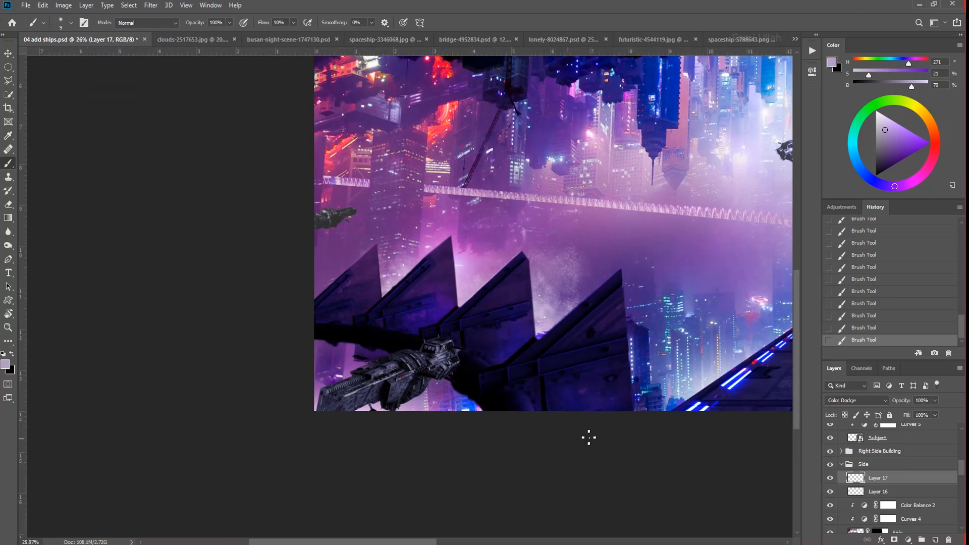
- Touch up the highlight at the tip and trailing edge of the third fin from the left
{"action": "scroll", "coordinate": [408, 275], "scroll_direction": "up", "scroll_amount": 6}
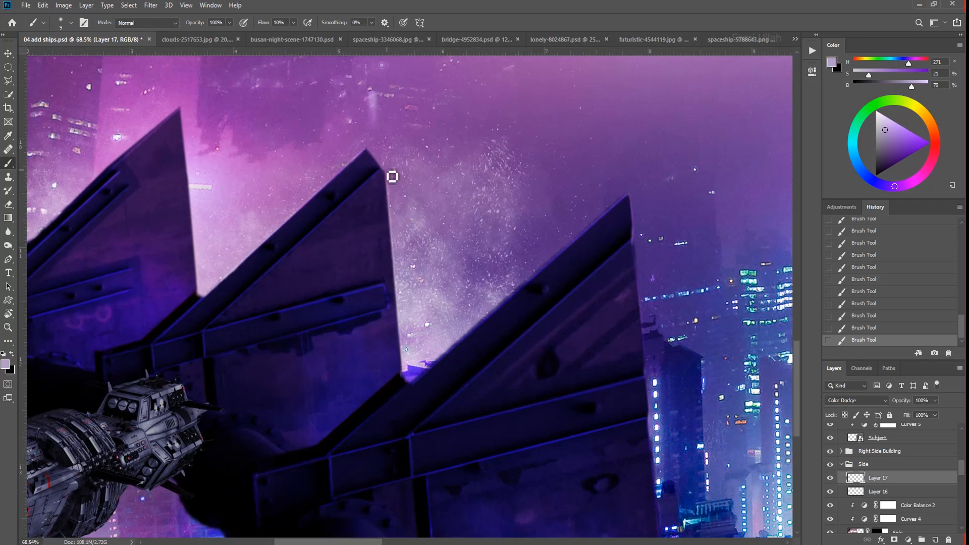
{"action": "left_click_drag", "start_coordinate": [380, 165], "coordinate": [386, 174]}
{"action": "scroll", "coordinate": [377, 153], "scroll_direction": "up", "scroll_amount": 5}
{"action": "key", "text": "ctrl+z"}
{"action": "mouse_move", "coordinate": [405, 212]}
{"action": "left_mouse_down"}
{"action": "mouse_move", "coordinate": [355, 146]}
{"action": "mouse_move", "coordinate": [412, 232]}
{"action": "left_mouse_up"}
{"action": "scroll", "coordinate": [406, 265], "scroll_direction": "down", "scroll_amount": 6}
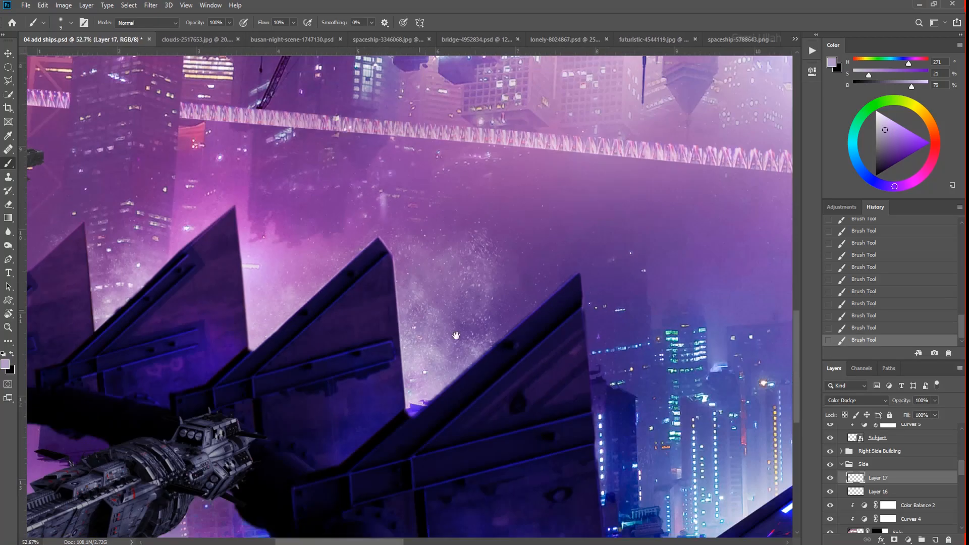
{"action": "scroll", "coordinate": [613, 295], "scroll_direction": "up", "scroll_amount": 5}
{"action": "scroll", "coordinate": [506, 236], "scroll_direction": "down", "scroll_amount": 8}
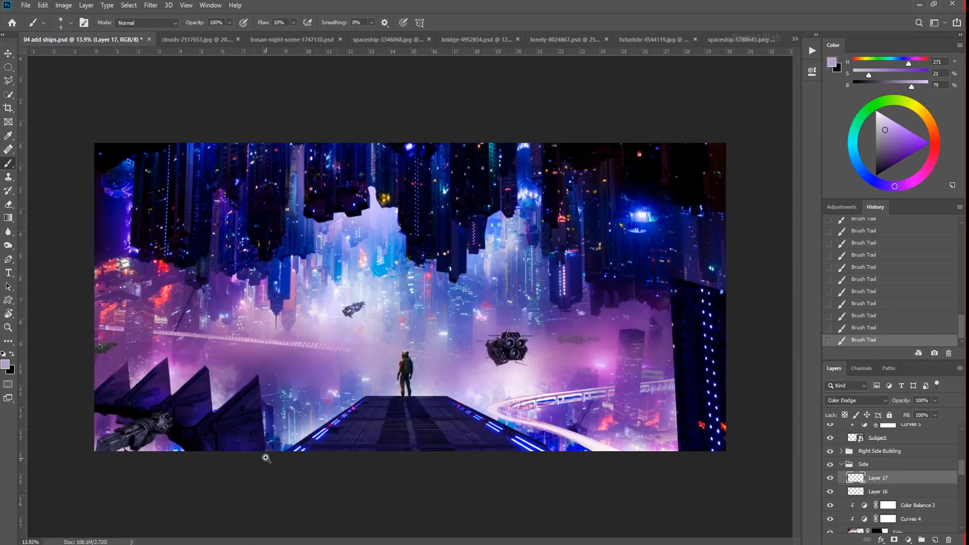
{"action": "scroll", "coordinate": [272, 322], "scroll_direction": "up", "scroll_amount": 4}
{"action": "scroll", "coordinate": [289, 517], "scroll_direction": "up", "scroll_amount": 1}
{"action": "left_click_drag", "start_coordinate": [289, 516], "coordinate": [474, 394]}
{"action": "scroll", "coordinate": [475, 408], "scroll_direction": "down", "scroll_amount": 2}
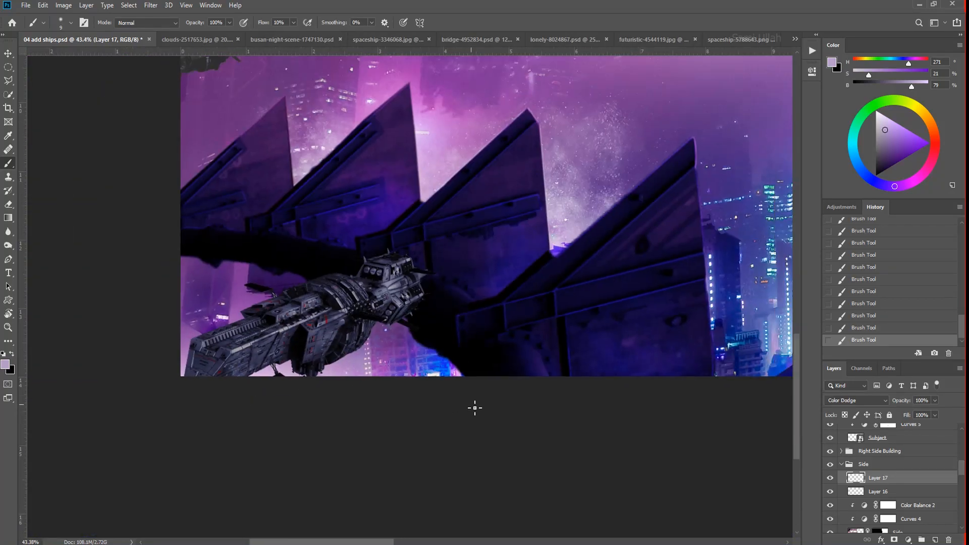
- Try brushing a larger glow over the dark lower part of the fins
{"action": "key", "text": "]"}
{"action": "key", "text": "]"}
{"action": "key", "text": "]"}
{"action": "key", "text": "]"}
{"action": "key", "text": "]"}
{"action": "mouse_move", "coordinate": [439, 368]}
{"action": "left_mouse_down"}
{"action": "mouse_move", "coordinate": [418, 374]}
{"action": "mouse_move", "coordinate": [393, 335]}
{"action": "left_mouse_up"}
{"action": "mouse_move", "coordinate": [265, 275]}
{"action": "left_mouse_down"}
{"action": "mouse_move", "coordinate": [229, 259]}
{"action": "mouse_move", "coordinate": [262, 263]}
{"action": "left_mouse_up"}
{"action": "scroll", "coordinate": [368, 323], "scroll_direction": "down", "scroll_amount": 5}
{"action": "key", "text": "ctrl+z"}
{"action": "scroll", "coordinate": [359, 327], "scroll_direction": "up", "scroll_amount": 5}
- Brush a soft purple-blue glow over the fins on a new Color Dodge layer, and change its blend mode to Soft Light
{"action": "left_click", "coordinate": [934, 539]}
{"action": "left_click", "coordinate": [872, 400]}
{"action": "left_click", "coordinate": [853, 371]}
{"action": "left_click", "coordinate": [444, 336], "text": "alt"}
{"action": "mouse_move", "coordinate": [410, 319]}
{"action": "left_mouse_down"}
{"action": "mouse_move", "coordinate": [480, 358]}
{"action": "mouse_move", "coordinate": [151, 223]}
{"action": "left_mouse_up"}
{"action": "scroll", "coordinate": [151, 223], "scroll_direction": "down", "scroll_amount": 5}
{"action": "left_click", "coordinate": [856, 401]}
{"action": "left_click", "coordinate": [841, 418]}
{"action": "scroll", "coordinate": [190, 443], "scroll_direction": "up", "scroll_amount": 5}
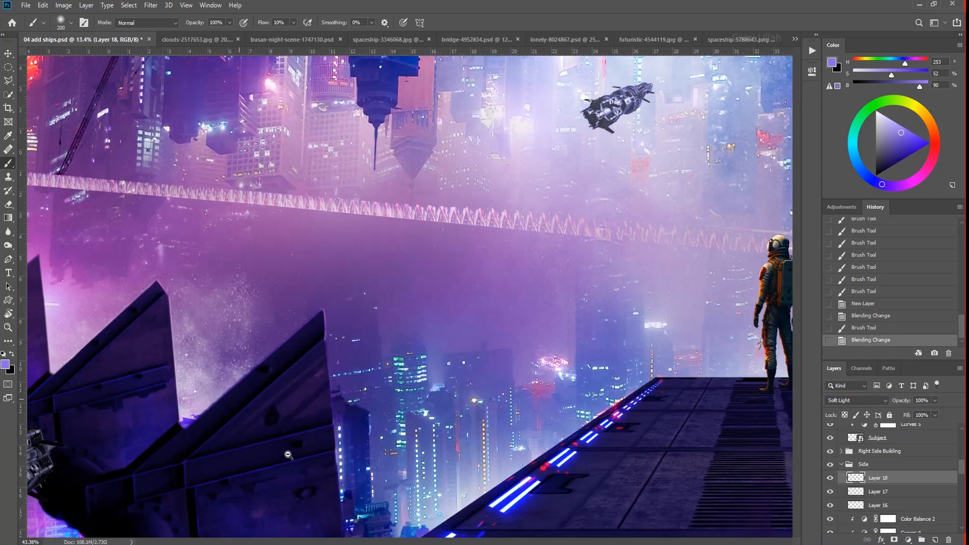
- Select the floor layer and give it a purple Inner Glow in Screen mode with 57% opacity and 98 px size
{"action": "key", "text": "v"}
{"action": "right_click", "coordinate": [550, 368]}
{"action": "left_click", "coordinate": [564, 420]}
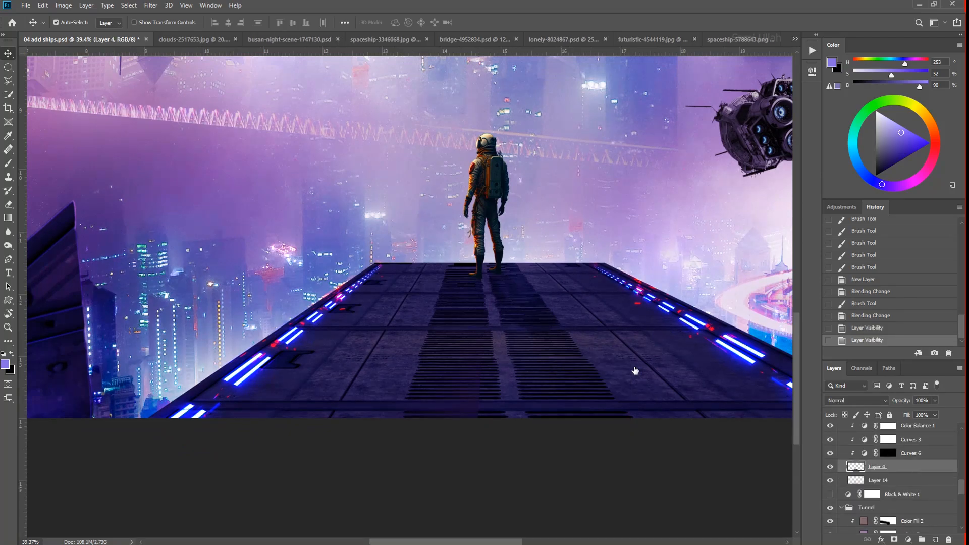
{"action": "left_click", "coordinate": [771, 224]}
{"action": "left_click", "coordinate": [758, 315]}
{"action": "left_click_drag", "start_coordinate": [751, 236], "coordinate": [772, 236]}
{"action": "mouse_move", "coordinate": [770, 189]}
{"action": "left_mouse_down"}
{"action": "mouse_move", "coordinate": [875, 285]}
{"action": "mouse_move", "coordinate": [488, 20]}
{"action": "left_mouse_up"}
{"action": "left_click_drag", "start_coordinate": [470, 146], "coordinate": [490, 160]}
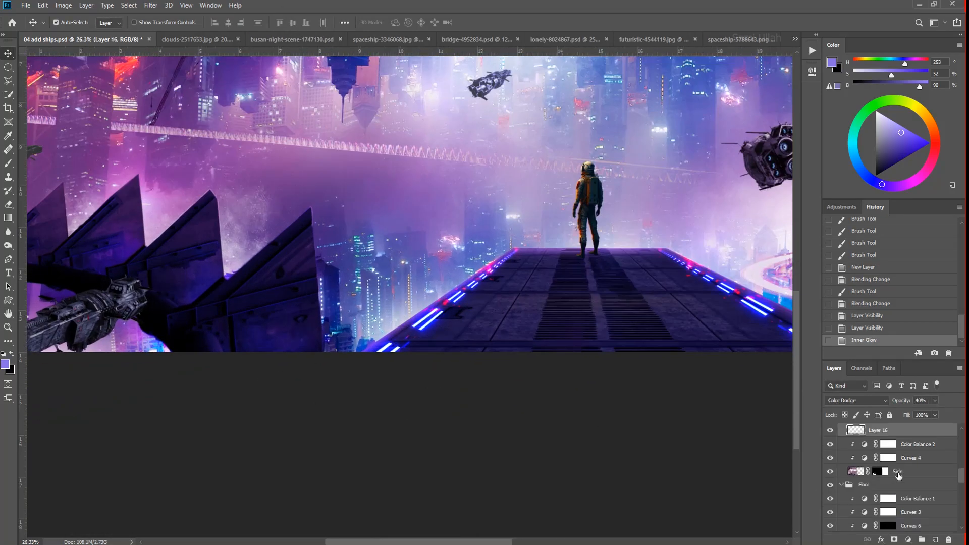
- Add a purple Screen Inner Glow to the Side fin layer, reducing its size and adjusting its opacity
{"action": "double_click", "coordinate": [898, 475]}
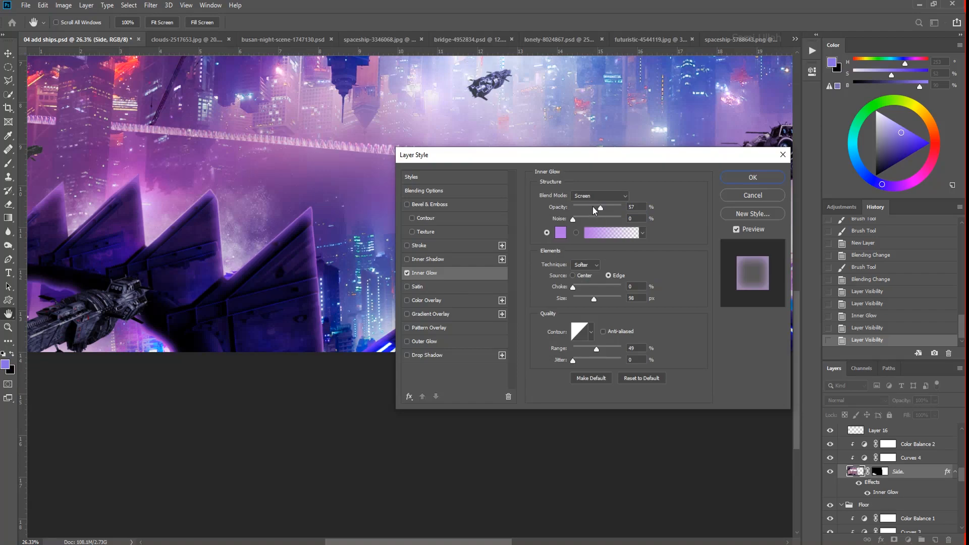
{"action": "left_click_drag", "start_coordinate": [593, 207], "coordinate": [580, 208]}
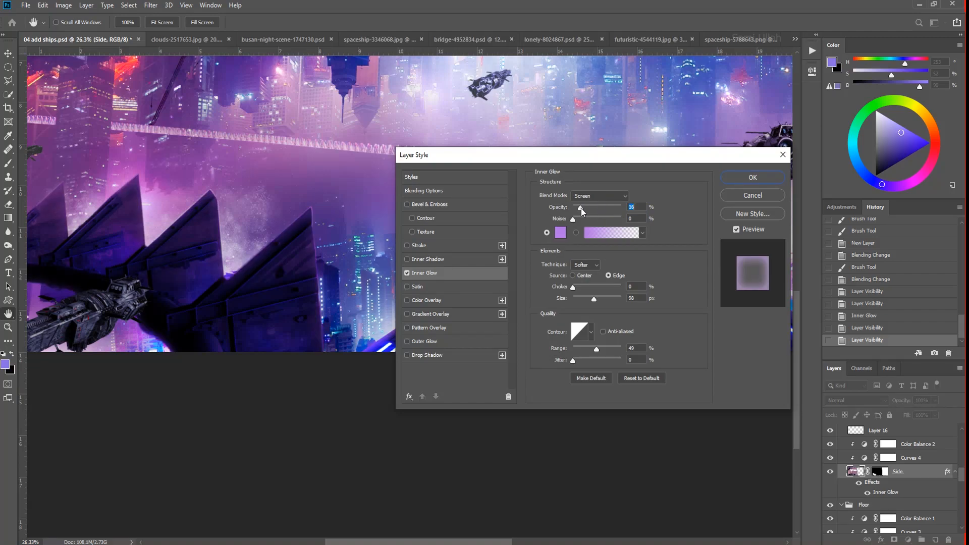
{"action": "left_click_drag", "start_coordinate": [595, 300], "coordinate": [580, 297]}
{"action": "left_click_drag", "start_coordinate": [580, 208], "coordinate": [600, 208]}
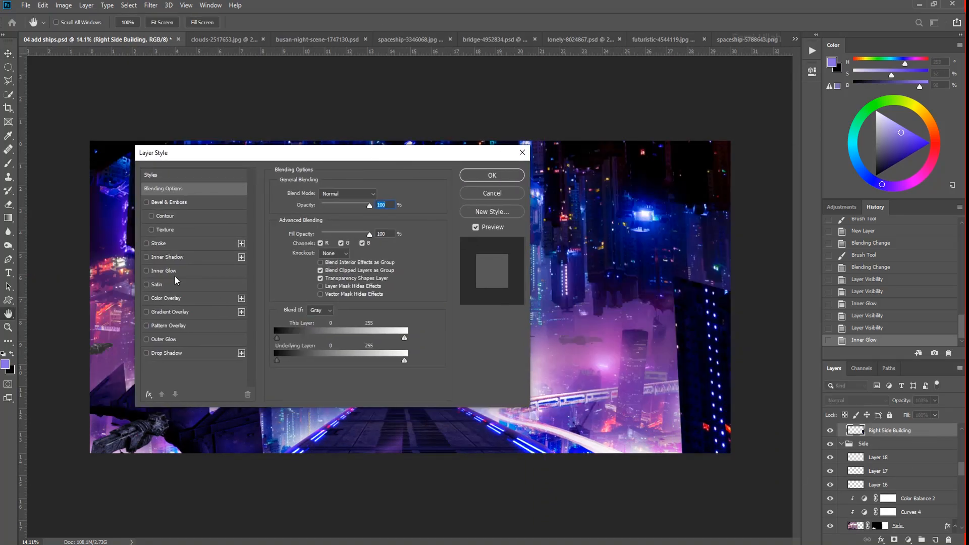
- Add an Inner Glow to the Right Side Building layer and adjust its size and opacity
{"action": "left_click", "coordinate": [169, 271]}
{"action": "mouse_move", "coordinate": [319, 295]}
{"action": "left_mouse_down"}
{"action": "mouse_move", "coordinate": [343, 299]}
{"action": "mouse_move", "coordinate": [325, 299]}
{"action": "left_mouse_up"}
{"action": "left_click", "coordinate": [341, 205]}
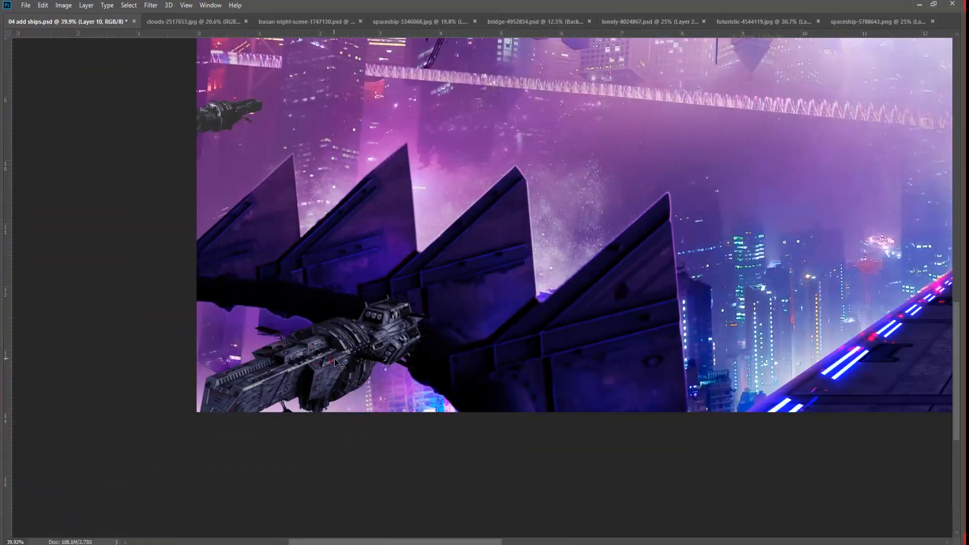
- Nudge the foreground spaceship near the fins slightly downward and shift its midtones +30 toward blue with Color Balance
{"action": "left_click_drag", "start_coordinate": [358, 361], "coordinate": [360, 371]}
{"action": "left_click_drag", "start_coordinate": [811, 448], "coordinate": [814, 449]}
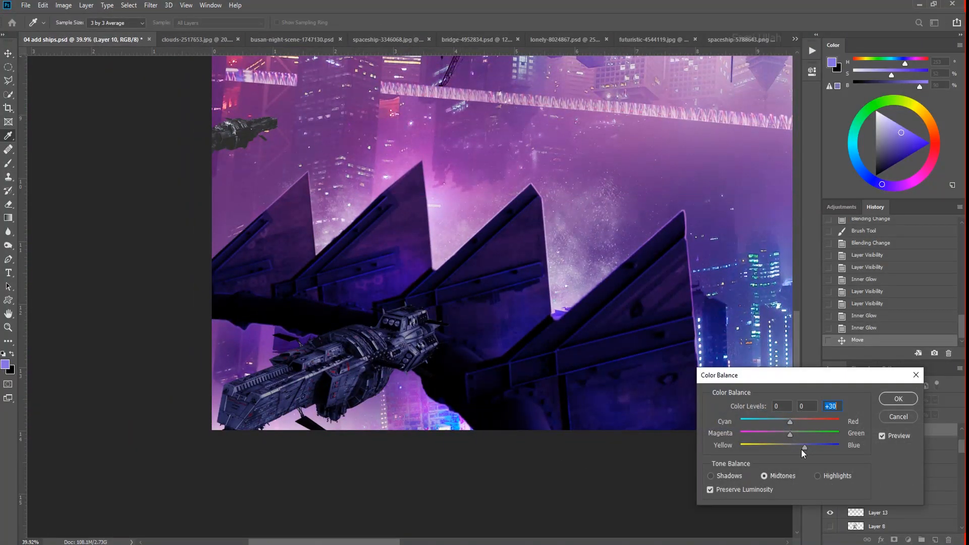
{"action": "key", "text": "Return"}
- Brush a purple-blue glow along the underside of the foreground spaceship on a new clipped Color Dodge layer
{"action": "left_click", "coordinate": [935, 540], "text": "ctrl"}
{"action": "key", "text": "ctrl+z"}
{"action": "left_click", "coordinate": [935, 540]}
{"action": "left_click", "coordinate": [876, 401]}
{"action": "left_click", "coordinate": [853, 379]}
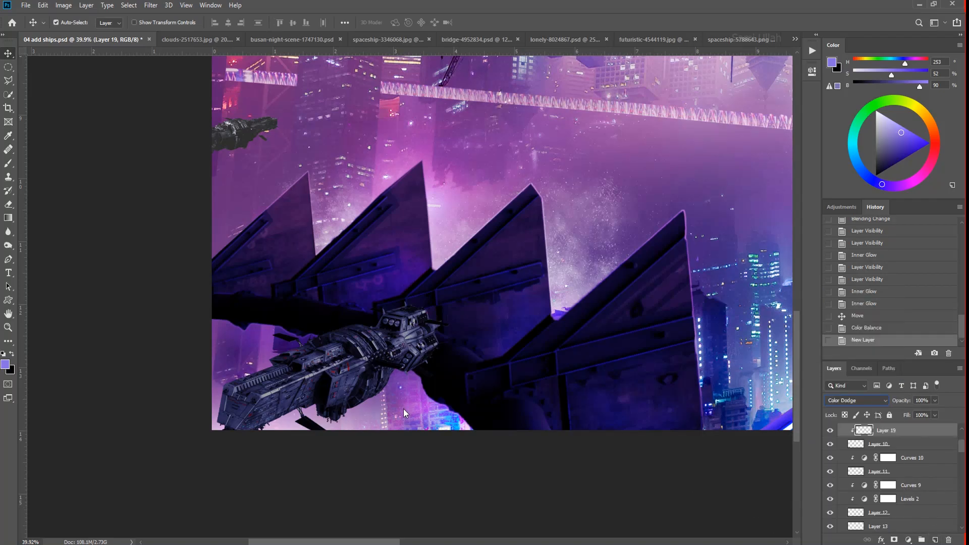
{"action": "scroll", "coordinate": [404, 413], "scroll_direction": "down", "scroll_amount": 2}
{"action": "key", "text": "b"}
{"action": "left_click_drag", "start_coordinate": [369, 404], "coordinate": [413, 367]}
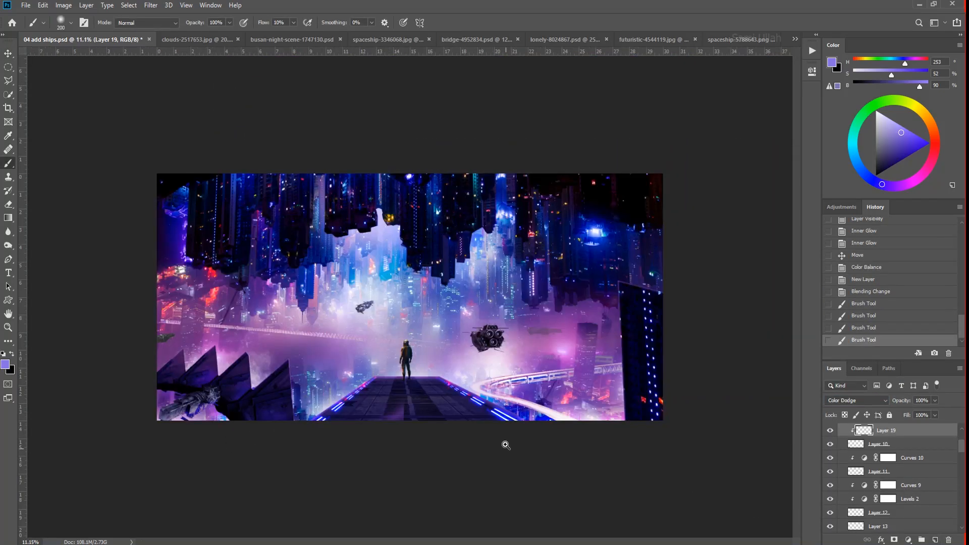
- Set the new glow layer clipped to the large multi-engine spaceship to Color Dodge
{"action": "key", "text": "ctrl+0"}
{"action": "left_click", "coordinate": [856, 400]}
{"action": "left_click", "coordinate": [853, 379]}
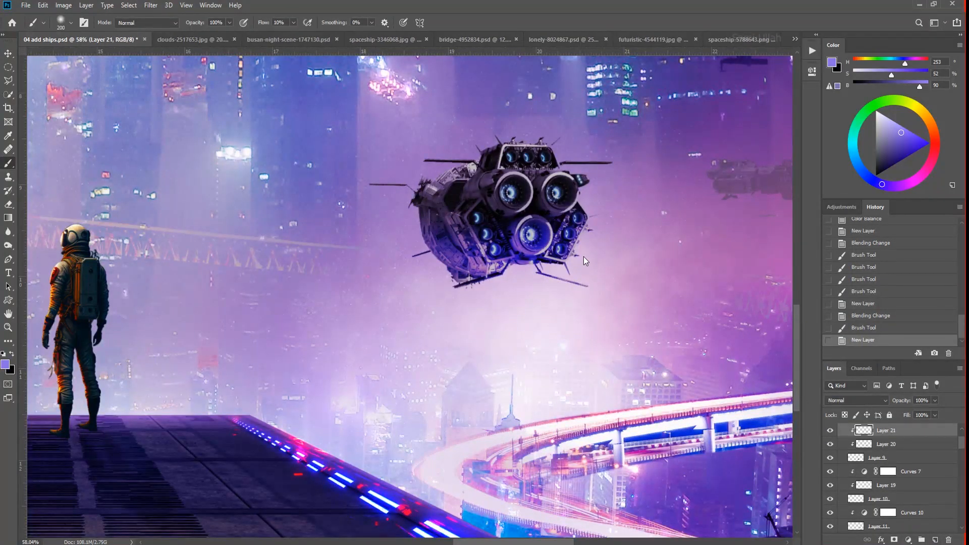
- Brush purple-blue haze over the multi-engine spaceship on another clipped layer and lower that layer's opacity to 39%
{"action": "mouse_move", "coordinate": [394, 191]}
{"action": "left_mouse_down"}
{"action": "mouse_move", "coordinate": [565, 205]}
{"action": "mouse_move", "coordinate": [458, 215]}
{"action": "left_mouse_up"}
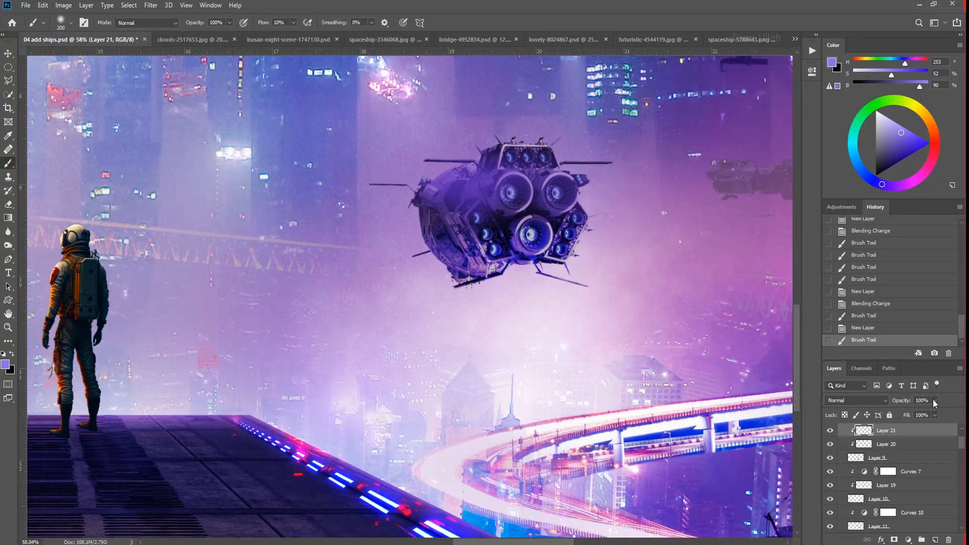
{"action": "left_click", "coordinate": [935, 400]}
{"action": "left_click_drag", "start_coordinate": [937, 414], "coordinate": [911, 417]}
{"action": "left_click_drag", "start_coordinate": [908, 415], "coordinate": [909, 415]}
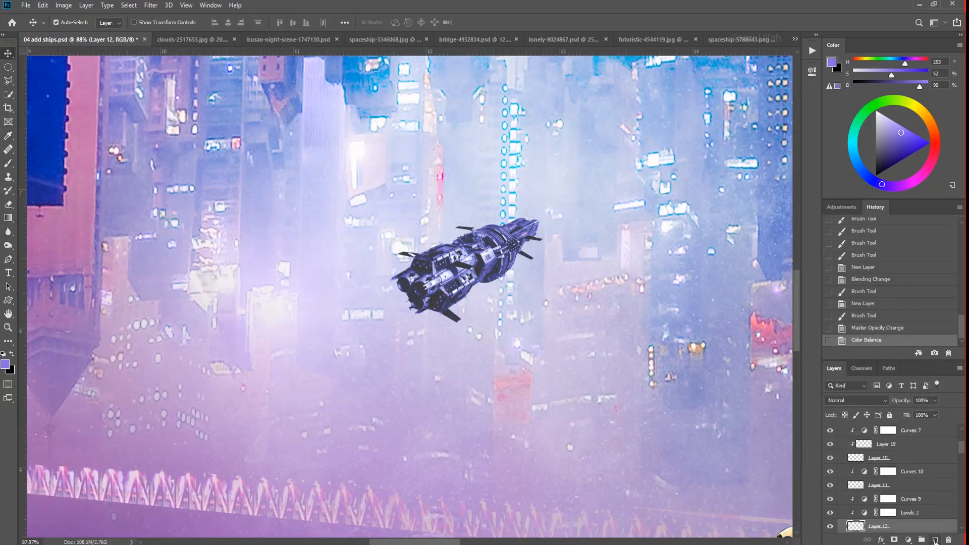
- Set the new glow layer clipped to the small central spaceship to Color Dodge
{"action": "left_click", "coordinate": [855, 400]}
{"action": "left_click", "coordinate": [858, 376]}
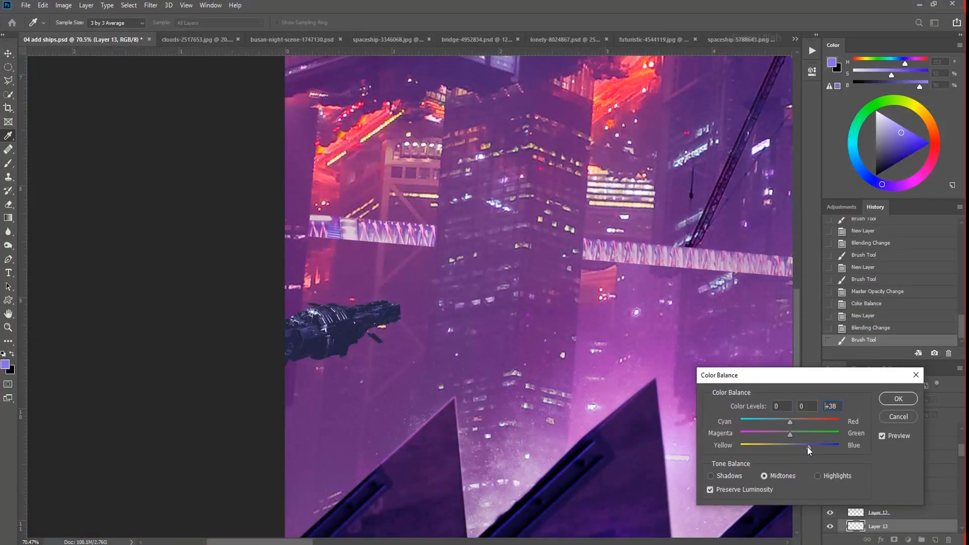
- Shift the far-left spaceship's midtones +38 toward blue with Color Balance and adjust its tones with a clipped Curves layer
{"action": "key", "text": "Return"}
{"action": "key", "text": "b"}
{"action": "left_click", "coordinate": [908, 539]}
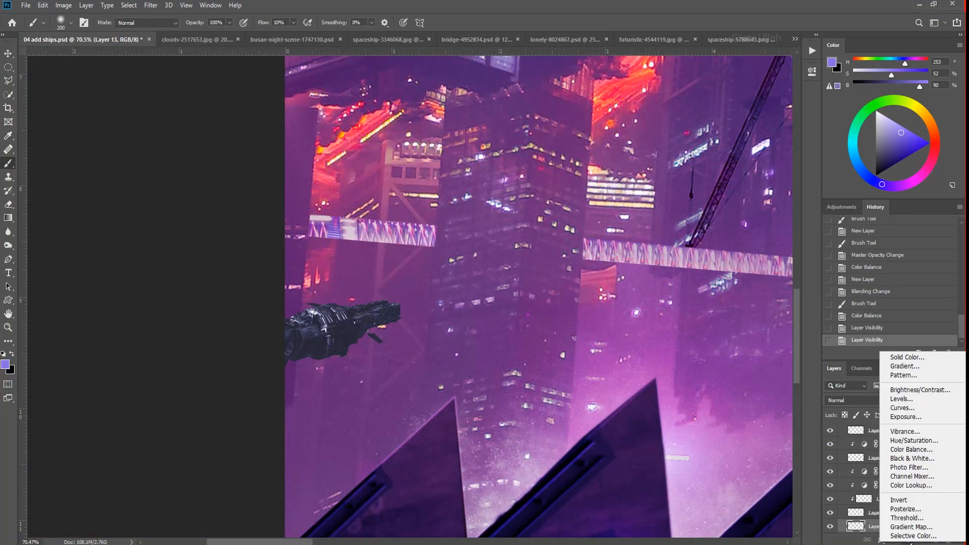
{"action": "left_click", "coordinate": [908, 414]}
{"action": "mouse_move", "coordinate": [737, 173]}
{"action": "left_mouse_down"}
{"action": "mouse_move", "coordinate": [746, 154]}
{"action": "mouse_move", "coordinate": [722, 194]}
{"action": "left_mouse_up"}
{"action": "left_click", "coordinate": [725, 247]}
{"action": "left_click", "coordinate": [782, 67]}
- Brush a blue glow on the far-left spaceship's underside using a new clipped Color Dodge layer at 46% opacity
{"action": "left_click", "coordinate": [935, 539]}
{"action": "left_click", "coordinate": [857, 400]}
{"action": "left_click", "coordinate": [850, 378]}
{"action": "left_click_drag", "start_coordinate": [368, 352], "coordinate": [248, 378]}
{"action": "scroll", "coordinate": [933, 491], "scroll_direction": "down", "scroll_amount": 3}
{"action": "left_click", "coordinate": [921, 482], "text": "alt"}
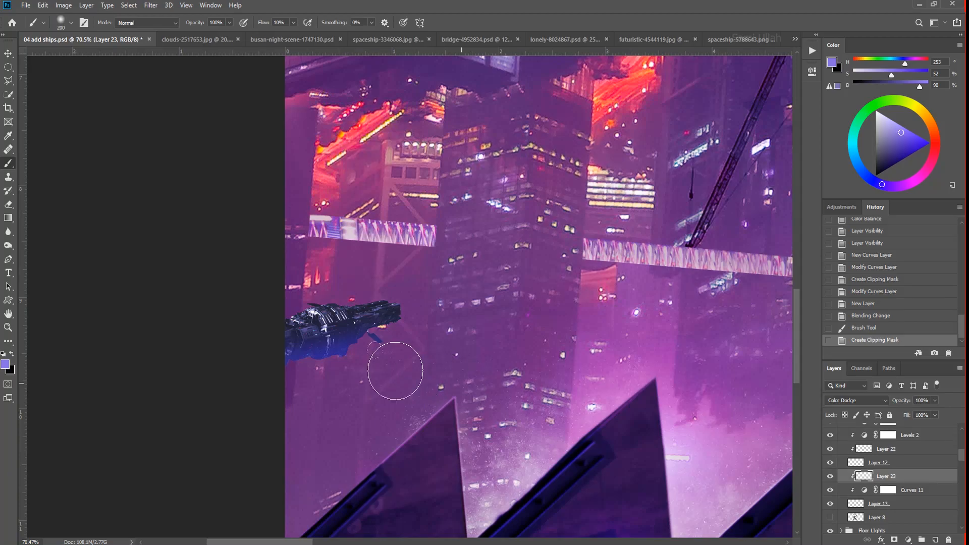
{"action": "left_click_drag", "start_coordinate": [388, 345], "coordinate": [323, 354]}
{"action": "left_click_drag", "start_coordinate": [540, 471], "coordinate": [523, 461]}
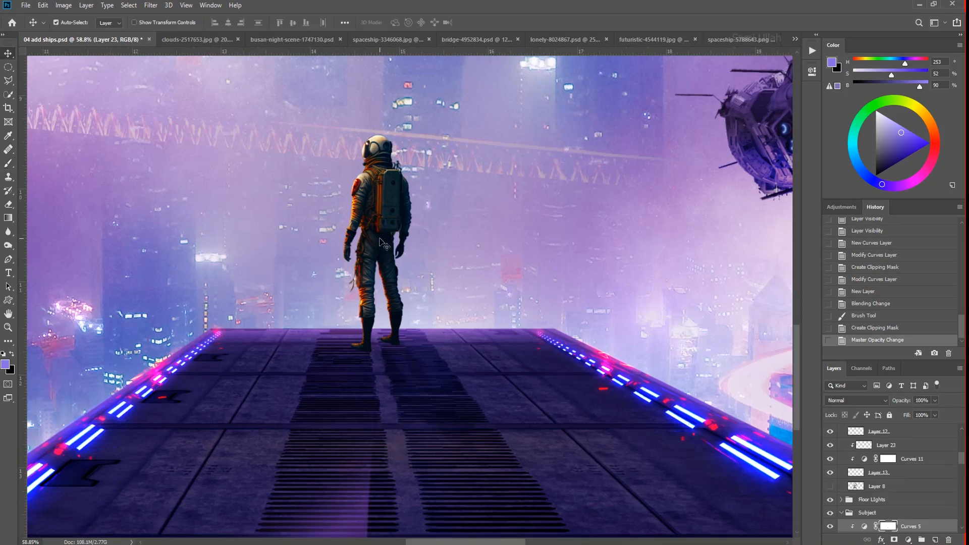
- Add a Color Balance adjustment clipped to the astronaut, shift its colors to match the blue-purple city, and compare before and after
{"action": "left_click", "coordinate": [907, 540]}
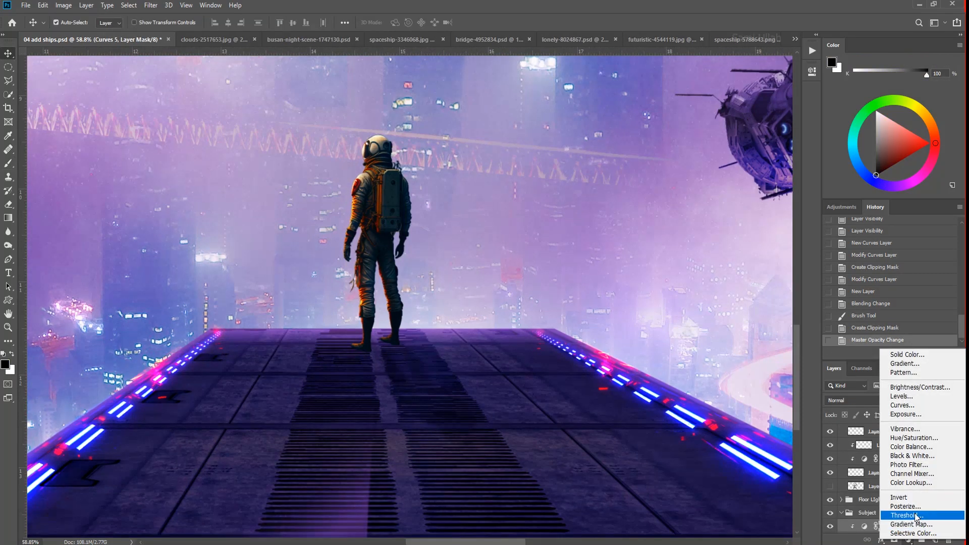
{"action": "left_click", "coordinate": [920, 448]}
{"action": "left_click", "coordinate": [725, 246]}
{"action": "left_click_drag", "start_coordinate": [712, 160], "coordinate": [705, 126]}
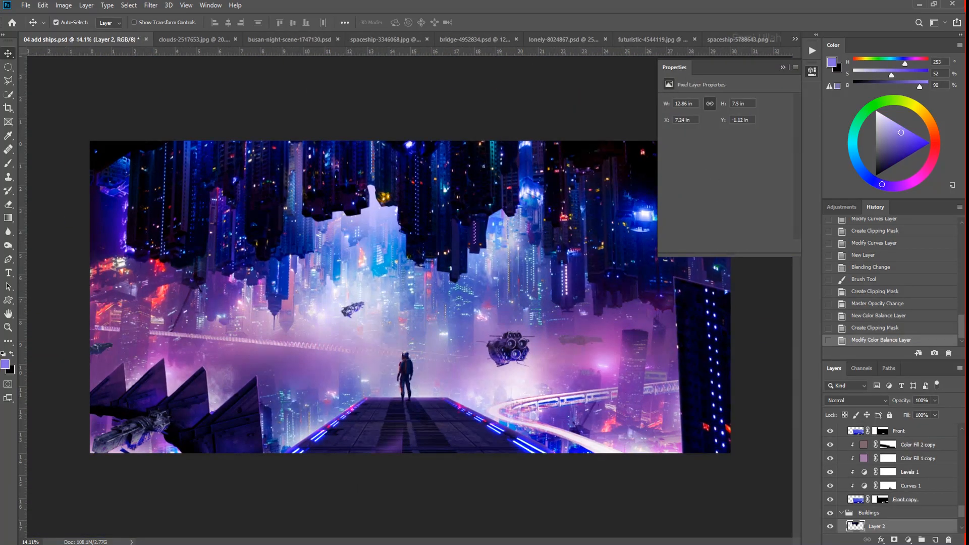
{"action": "left_click", "coordinate": [830, 527]}
{"action": "left_click", "coordinate": [830, 526]}
- Add a Curves adjustment in the Buildings group and raise its black point to lift the shadows of the skyline
{"action": "left_click", "coordinate": [908, 540]}
{"action": "left_click", "coordinate": [918, 409]}
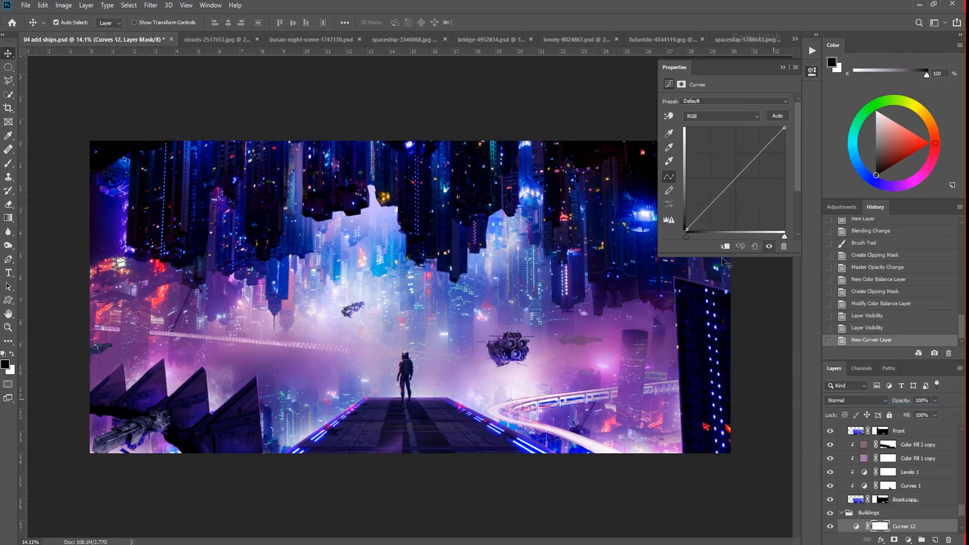
{"action": "left_click_drag", "start_coordinate": [687, 230], "coordinate": [686, 200]}
{"action": "left_click", "coordinate": [782, 68]}
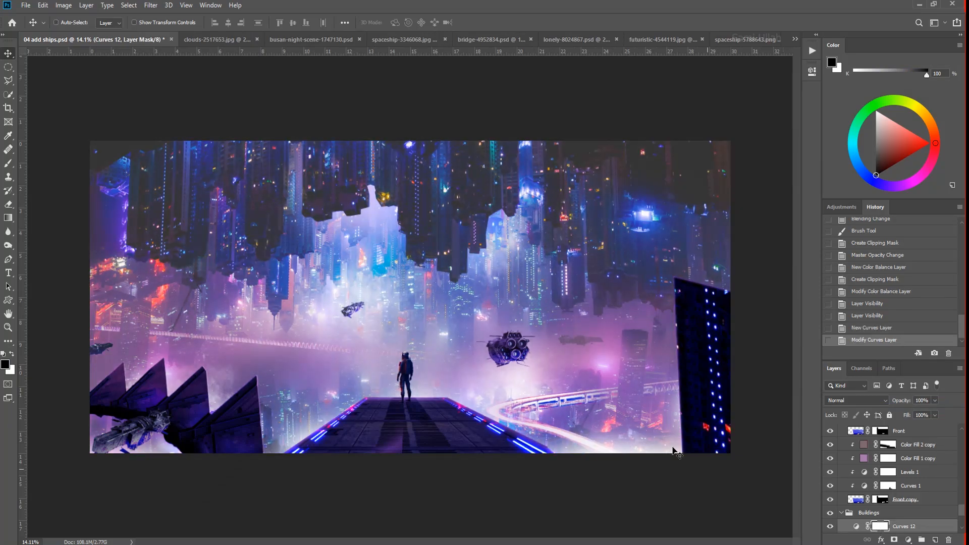
- Invert the Curves mask, paint the effect back over the inverted buildings, and limit it to underlying tones 0 to 41 with Blend If
{"action": "key", "text": "ctrl+i"}
{"action": "key", "text": "b"}
{"action": "key", "text": "x"}
{"action": "mouse_move", "coordinate": [721, 161]}
{"action": "left_mouse_down"}
{"action": "mouse_move", "coordinate": [606, 170]}
{"action": "mouse_move", "coordinate": [577, 223]}
{"action": "mouse_move", "coordinate": [693, 225]}
{"action": "mouse_move", "coordinate": [638, 294]}
{"action": "left_mouse_up"}
{"action": "mouse_move", "coordinate": [470, 197]}
{"action": "left_mouse_down"}
{"action": "mouse_move", "coordinate": [390, 153]}
{"action": "mouse_move", "coordinate": [197, 143]}
{"action": "mouse_move", "coordinate": [258, 245]}
{"action": "left_mouse_up"}
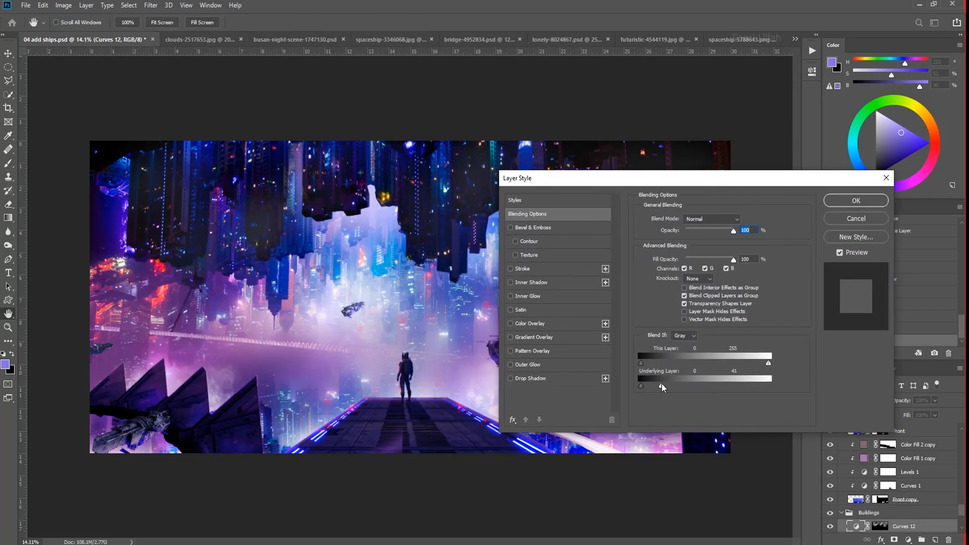
{"action": "left_click", "coordinate": [856, 201]}
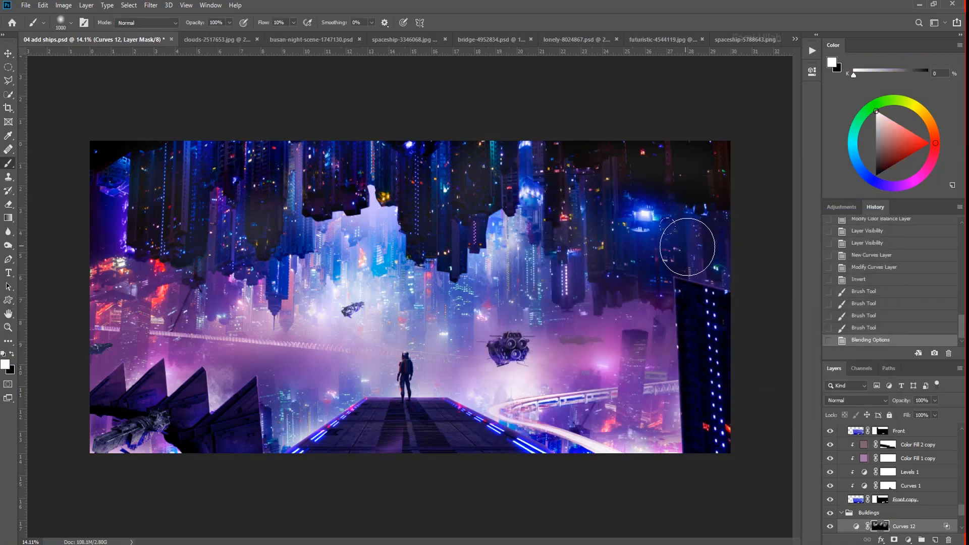
- Raise the brush flow to 100% and paint white on the Curves mask across the whole inverted skyline
{"action": "left_click_drag", "start_coordinate": [257, 25], "coordinate": [266, 25]}
{"action": "left_click_drag", "start_coordinate": [709, 171], "coordinate": [494, 169]}
{"action": "left_click_drag", "start_coordinate": [704, 217], "coordinate": [598, 252]}
{"action": "mouse_move", "coordinate": [470, 174]}
{"action": "left_mouse_down"}
{"action": "mouse_move", "coordinate": [436, 227]}
{"action": "mouse_move", "coordinate": [404, 167]}
{"action": "left_mouse_up"}
{"action": "left_click_drag", "start_coordinate": [333, 172], "coordinate": [364, 188]}
{"action": "mouse_move", "coordinate": [276, 167]}
{"action": "left_mouse_down"}
{"action": "mouse_move", "coordinate": [136, 165]}
{"action": "mouse_move", "coordinate": [331, 169]}
{"action": "mouse_move", "coordinate": [610, 278]}
{"action": "mouse_move", "coordinate": [76, 208]}
{"action": "mouse_move", "coordinate": [131, 194]}
{"action": "left_mouse_up"}
{"action": "left_click_drag", "start_coordinate": [474, 273], "coordinate": [448, 273]}
- Reshape the Buildings group's Curves adjustment by pulling the midtones down and raising the black point further
{"action": "double_click", "coordinate": [857, 526]}
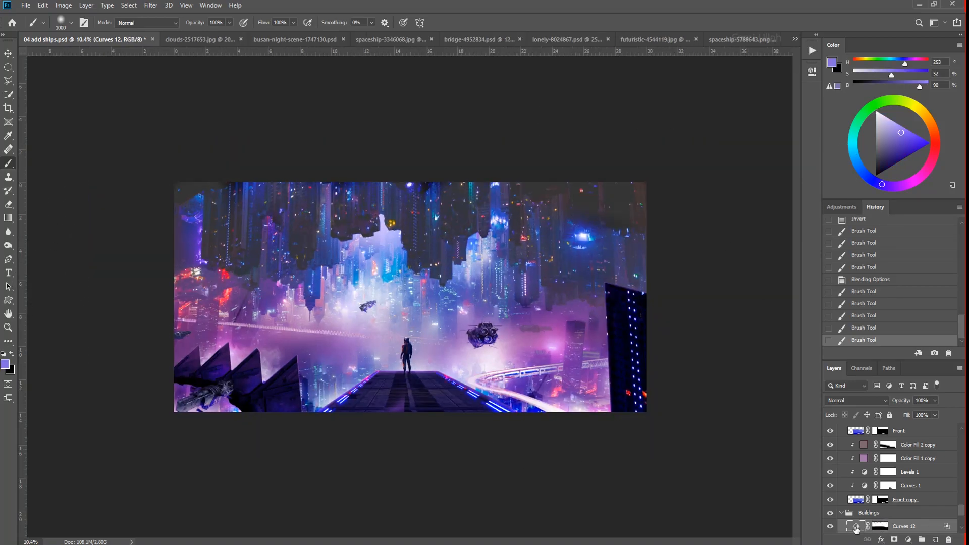
{"action": "left_click_drag", "start_coordinate": [729, 185], "coordinate": [725, 192]}
{"action": "left_click_drag", "start_coordinate": [687, 220], "coordinate": [686, 211]}
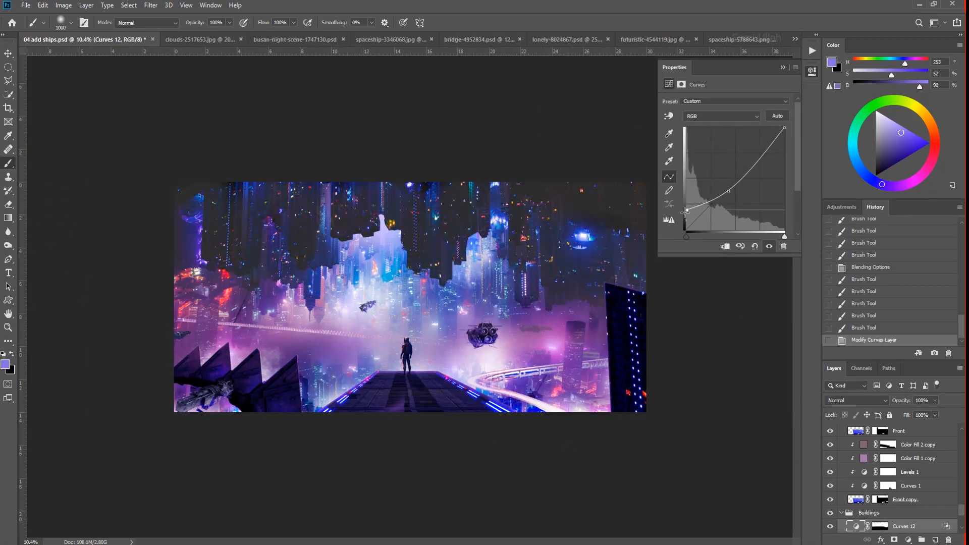
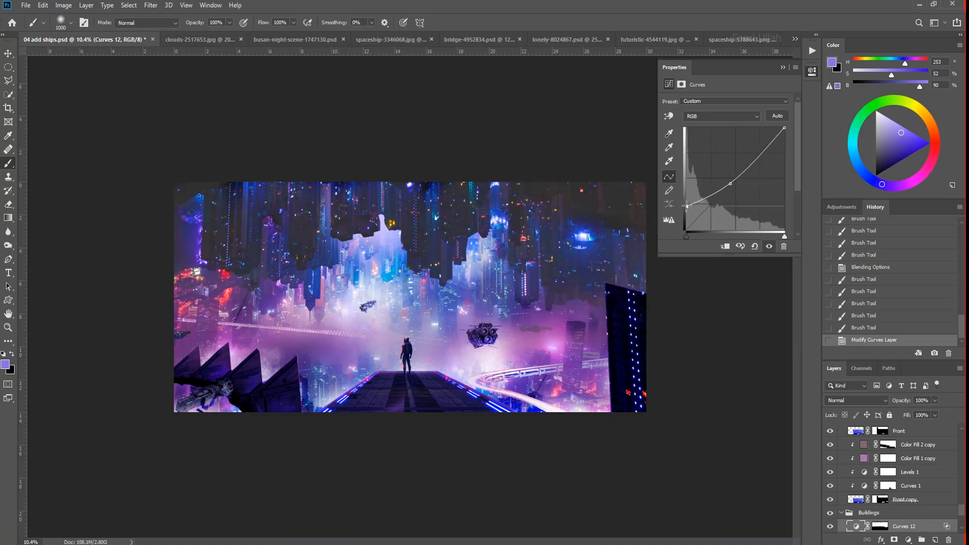
- Add a Brightness/Contrast adjustment at the top of the master group and fine-tune its sliders
{"action": "left_click_drag", "start_coordinate": [961, 510], "coordinate": [961, 433]}
{"action": "left_click", "coordinate": [866, 430]}
{"action": "left_click", "coordinate": [842, 430]}
{"action": "left_click", "coordinate": [875, 444]}
{"action": "left_click", "coordinate": [908, 540]}
{"action": "left_click", "coordinate": [924, 389]}
{"action": "left_click_drag", "start_coordinate": [738, 150], "coordinate": [728, 133]}
- Paint black on the mask of the Curves adjustment clipped to the large spaceship to hide its effect over parts of the hull
{"action": "left_click_drag", "start_coordinate": [481, 433], "coordinate": [497, 335]}
{"action": "key", "text": "v"}
{"action": "left_click", "coordinate": [489, 319]}
{"action": "left_click", "coordinate": [829, 499]}
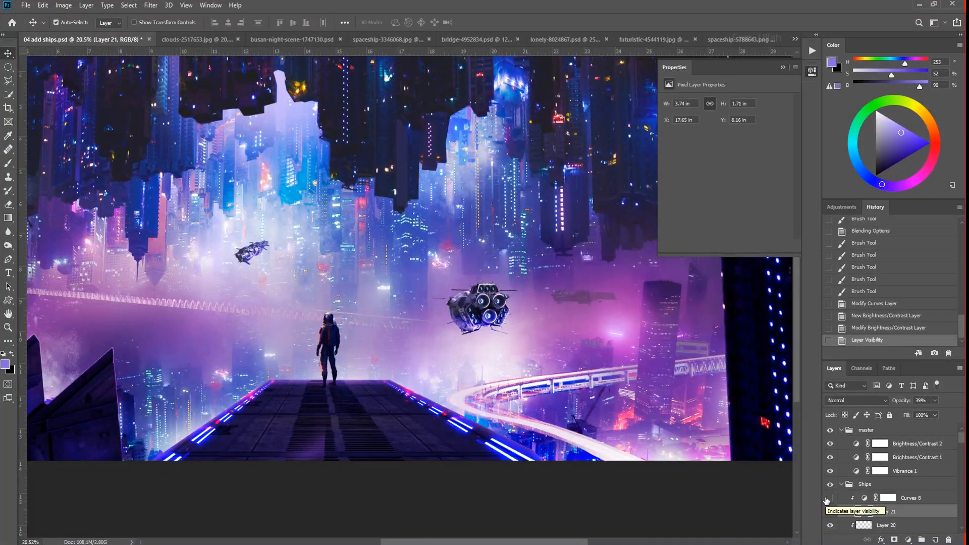
{"action": "left_click", "coordinate": [828, 499]}
{"action": "left_click", "coordinate": [887, 498]}
{"action": "key", "text": "b"}
{"action": "key", "text": "x"}
{"action": "left_click", "coordinate": [504, 307]}
{"action": "left_click", "coordinate": [503, 309]}
{"action": "left_click", "coordinate": [487, 349]}
{"action": "mouse_move", "coordinate": [441, 357]}
{"action": "left_mouse_down"}
{"action": "mouse_move", "coordinate": [356, 369]}
{"action": "mouse_move", "coordinate": [424, 377]}
{"action": "mouse_move", "coordinate": [349, 401]}
{"action": "left_mouse_up"}
{"action": "key", "text": "v"}
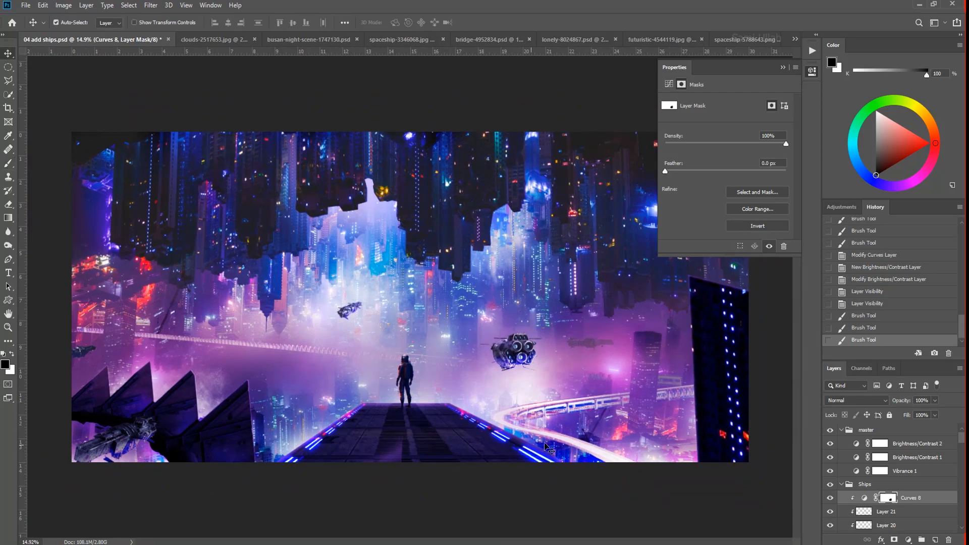
- Add a Vibrance adjustment at the top of the master group with vibrance +31 and saturation +7
{"action": "left_click", "coordinate": [856, 449]}
{"action": "left_click", "coordinate": [907, 539]}
{"action": "left_click", "coordinate": [907, 429]}
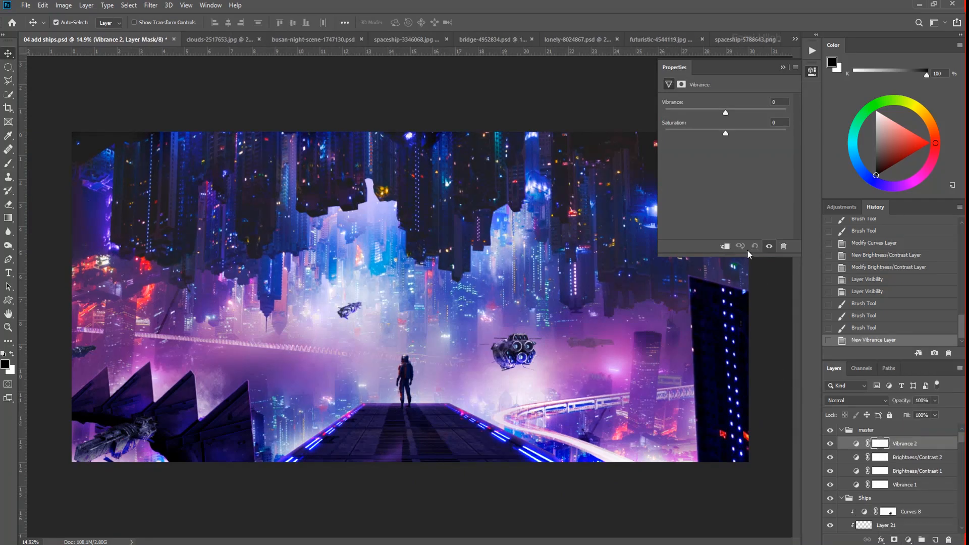
{"action": "left_click_drag", "start_coordinate": [731, 131], "coordinate": [746, 114]}
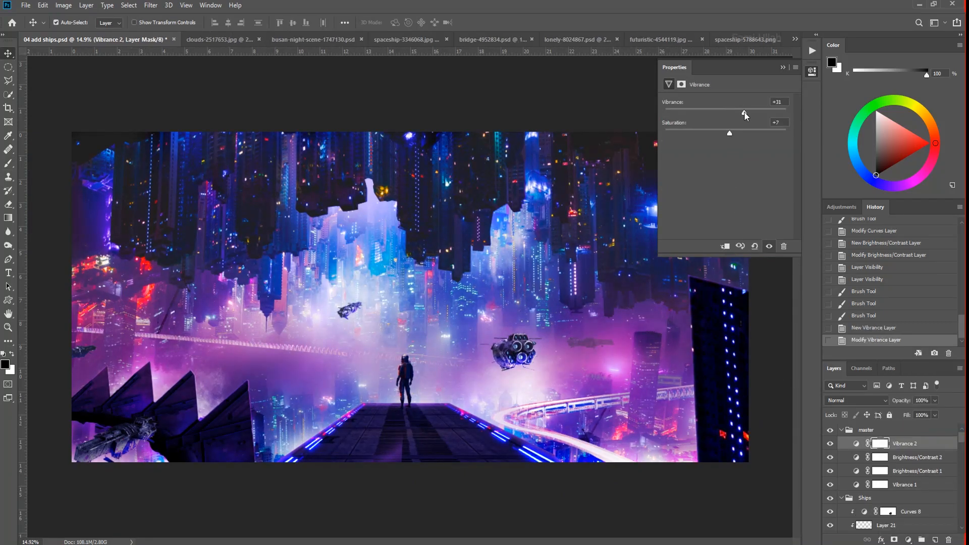
{"action": "left_click", "coordinate": [434, 434]}
- Create a new layer at the top of the Floor group and set its blend mode to Color Dodge
{"action": "left_click", "coordinate": [830, 507]}
{"action": "left_click", "coordinate": [830, 507]}
{"action": "left_click", "coordinate": [921, 465]}
{"action": "left_click", "coordinate": [935, 539]}
{"action": "left_click", "coordinate": [857, 400]}
{"action": "left_click", "coordinate": [856, 381]}
- Paint a thin glowing pale-blue line along the floor's left lengthwise seam on the Color Dodge layer
{"action": "scroll", "coordinate": [372, 480], "scroll_direction": "up", "scroll_amount": 8}
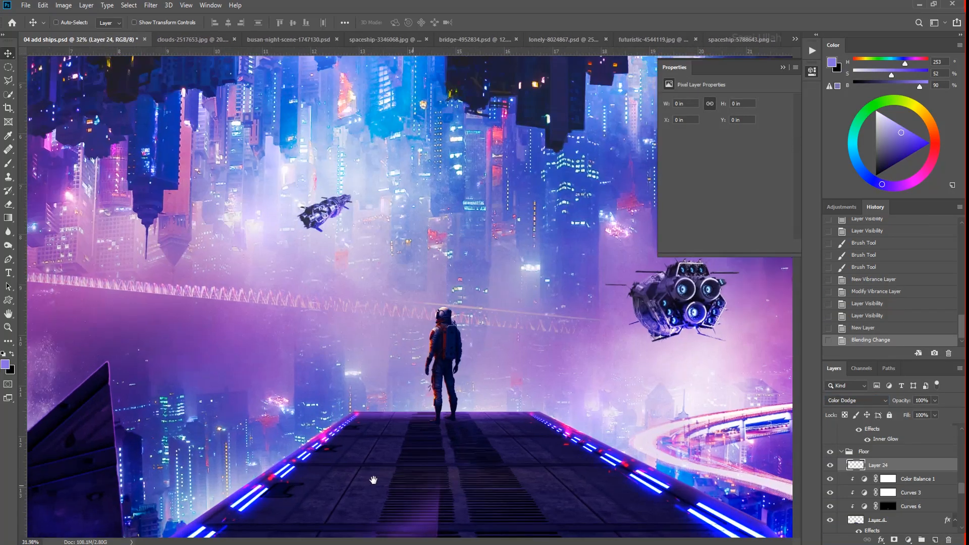
{"action": "left_click_drag", "start_coordinate": [394, 490], "coordinate": [429, 406]}
{"action": "key", "text": "b"}
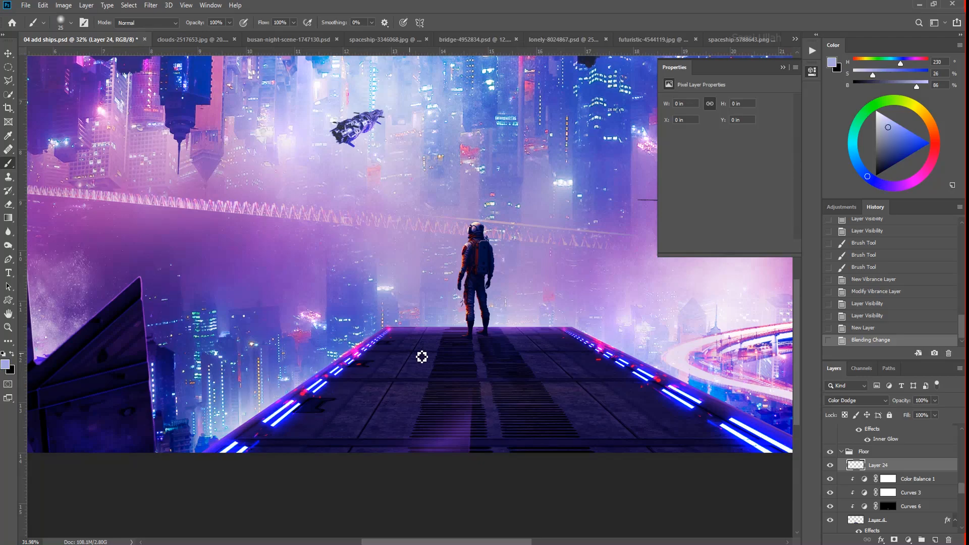
{"action": "scroll", "coordinate": [353, 465], "scroll_direction": "down", "scroll_amount": 7}
{"action": "scroll", "coordinate": [366, 473], "scroll_direction": "up", "scroll_amount": 15}
{"action": "key", "text": "ctrl+z"}
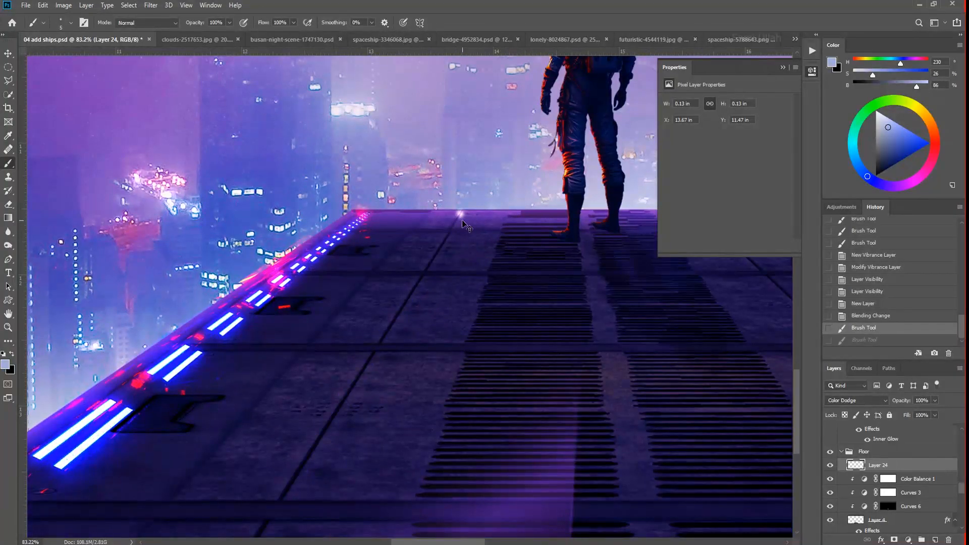
{"action": "key", "text": "ctrl+z"}
{"action": "left_click", "coordinate": [458, 216]}
{"action": "left_click", "coordinate": [259, 526], "text": "shift"}
{"action": "scroll", "coordinate": [387, 454], "scroll_direction": "down", "scroll_amount": 4}
{"action": "mouse_move", "coordinate": [614, 354]}
{"action": "left_mouse_down"}
{"action": "mouse_move", "coordinate": [549, 313]}
{"action": "mouse_move", "coordinate": [377, 299]}
{"action": "left_mouse_up"}
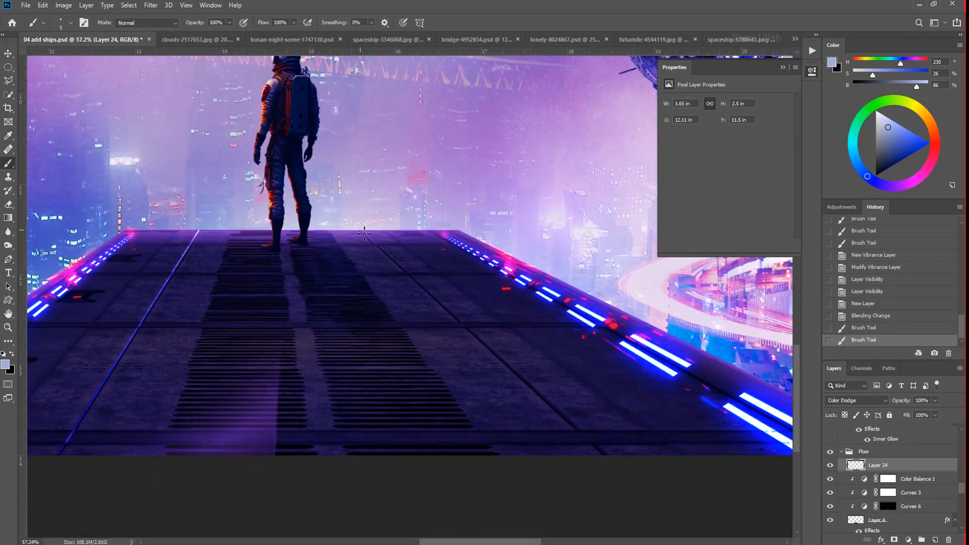
- Paint a matching thin glowing line along the floor's right lengthwise seam
{"action": "left_click", "coordinate": [613, 468], "text": "shift"}
{"action": "scroll", "coordinate": [612, 469], "scroll_direction": "up", "scroll_amount": 8}
{"action": "key", "text": "ctrl+z"}
{"action": "scroll", "coordinate": [462, 368], "scroll_direction": "down", "scroll_amount": 4}
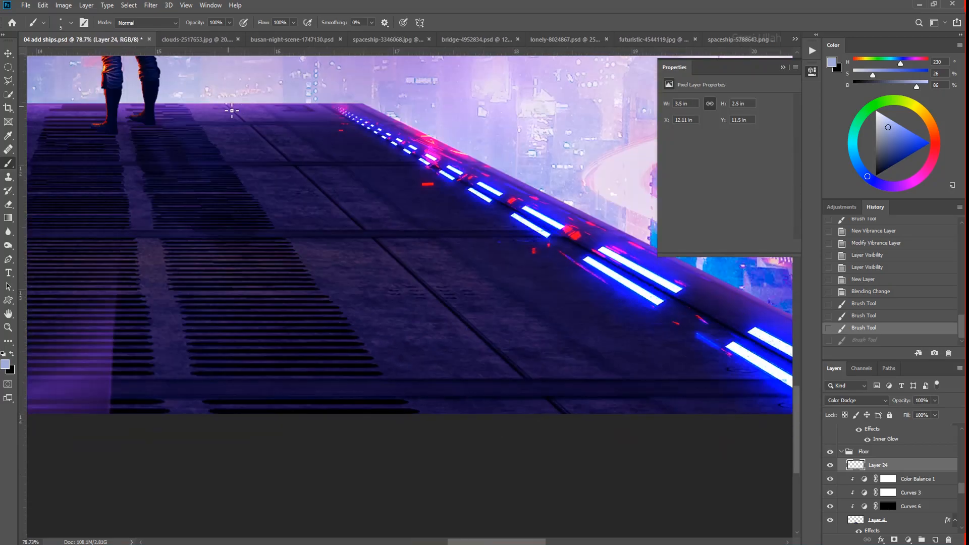
{"action": "key", "text": "ctrl+z"}
{"action": "key", "text": "ctrl+shift+z"}
{"action": "key", "text": "ctrl+shift+z"}
{"action": "scroll", "coordinate": [335, 339], "scroll_direction": "down", "scroll_amount": 6}
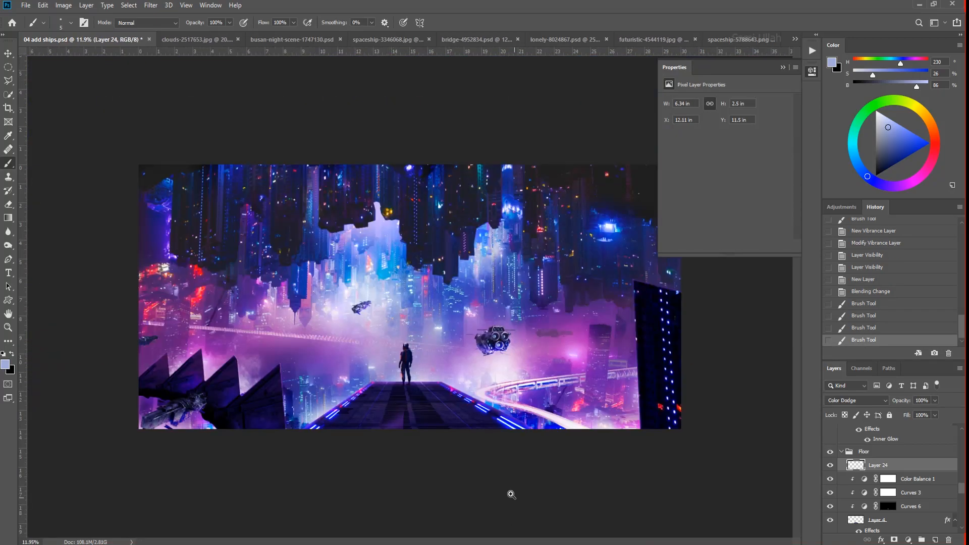
- Paint thin glowing lines along the remaining floor seams, including the crosswise ones between the two light strips
{"action": "scroll", "coordinate": [459, 392], "scroll_direction": "up", "scroll_amount": 2}
{"action": "scroll", "coordinate": [383, 455], "scroll_direction": "up", "scroll_amount": 3}
{"action": "scroll", "coordinate": [660, 396], "scroll_direction": "right", "scroll_amount": 5}
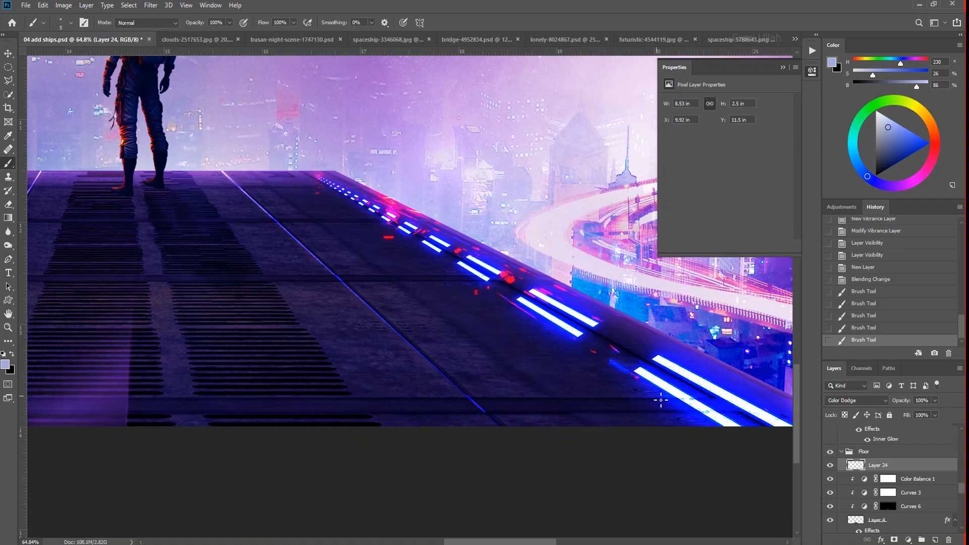
{"action": "scroll", "coordinate": [145, 402], "scroll_direction": "left", "scroll_amount": 5}
{"action": "scroll", "coordinate": [104, 335], "scroll_direction": "down", "scroll_amount": 3}
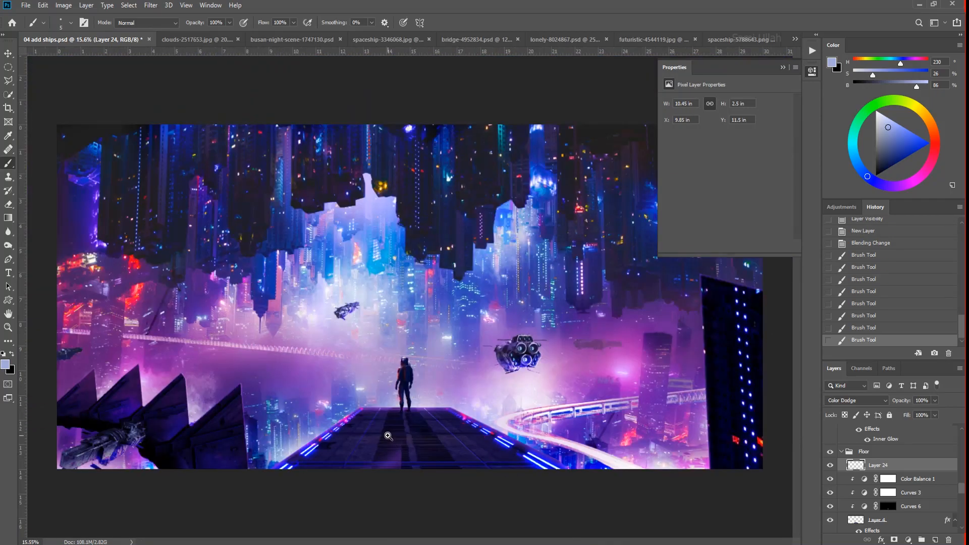
{"action": "scroll", "coordinate": [290, 428], "scroll_direction": "up", "scroll_amount": 3}
{"action": "scroll", "coordinate": [790, 442], "scroll_direction": "right", "scroll_amount": 5}
{"action": "scroll", "coordinate": [242, 404], "scroll_direction": "left", "scroll_amount": 5}
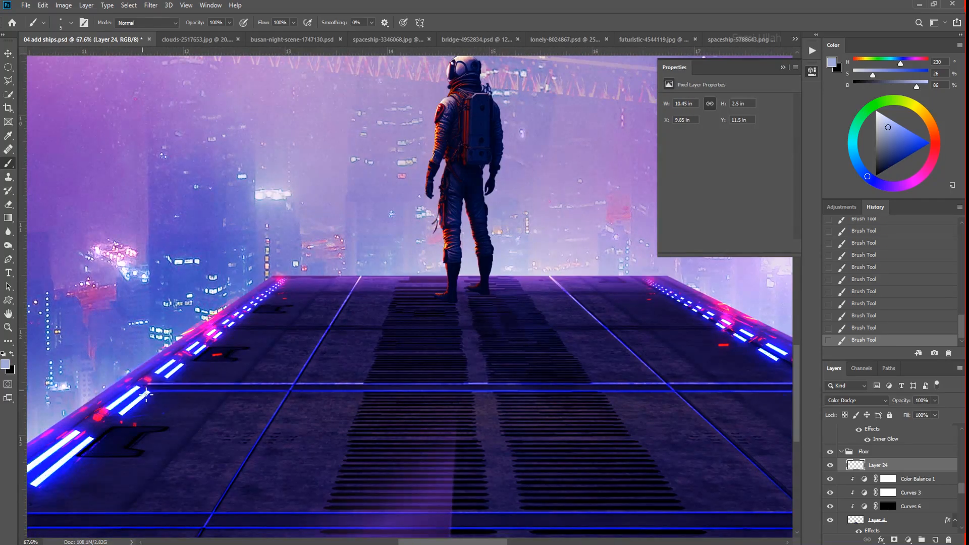
- Reduce the opacity of the layer holding the glowing floor lines
{"action": "scroll", "coordinate": [471, 454], "scroll_direction": "down", "scroll_amount": 5}
{"action": "left_click", "coordinate": [935, 401]}
{"action": "left_click_drag", "start_coordinate": [915, 413], "coordinate": [918, 413]}
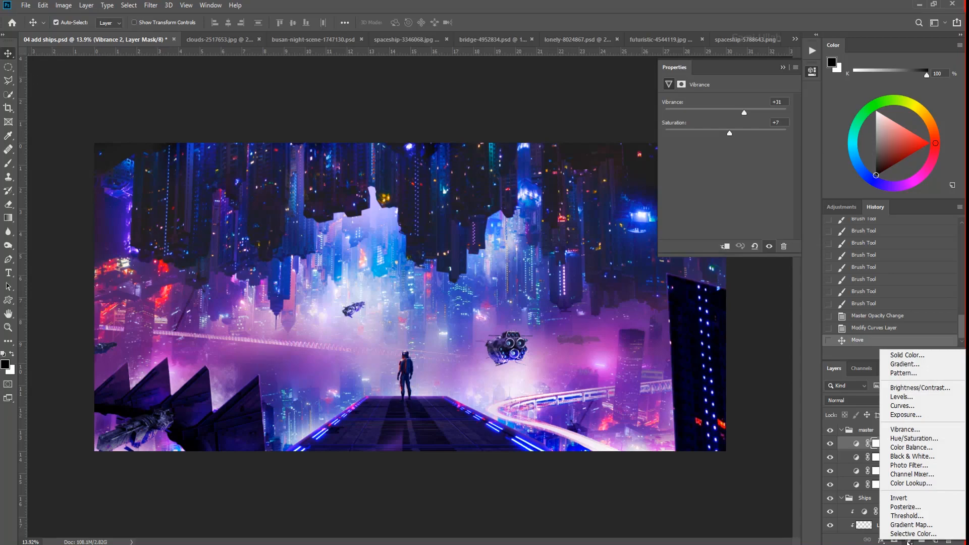
- Add a Black & White adjustment to the master group, create a new layer above it, and hide the Black & White adjustment
{"action": "left_click", "coordinate": [908, 467]}
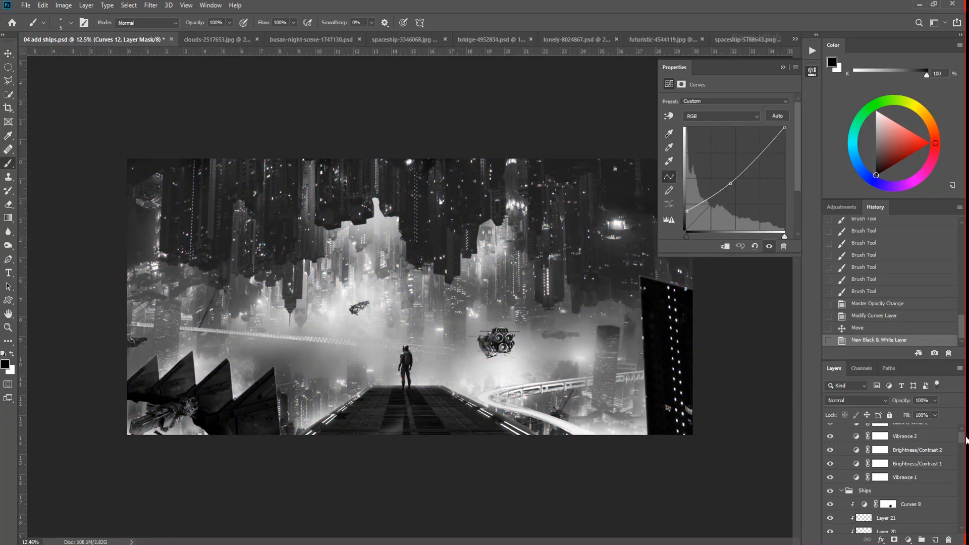
{"action": "left_click", "coordinate": [859, 445]}
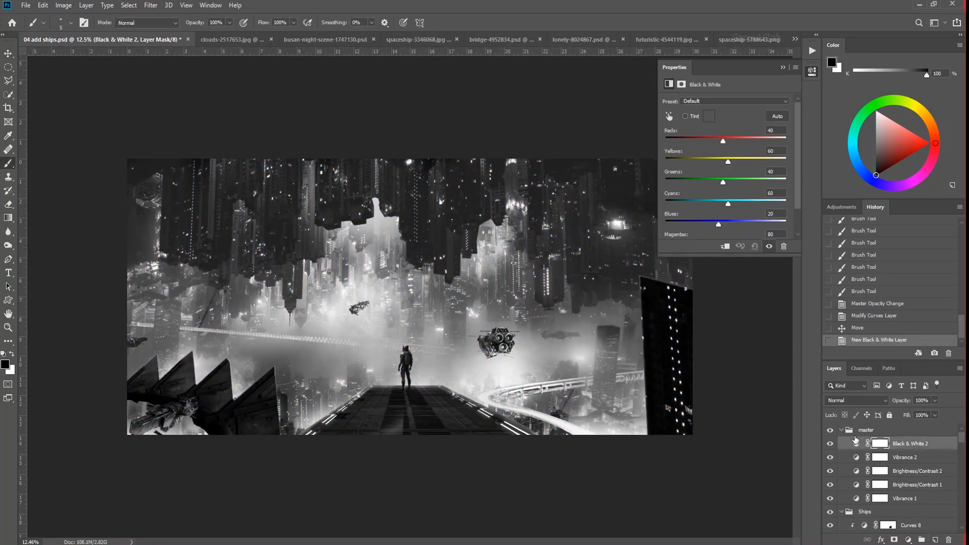
{"action": "left_click", "coordinate": [936, 539]}
{"action": "left_click", "coordinate": [830, 457]}
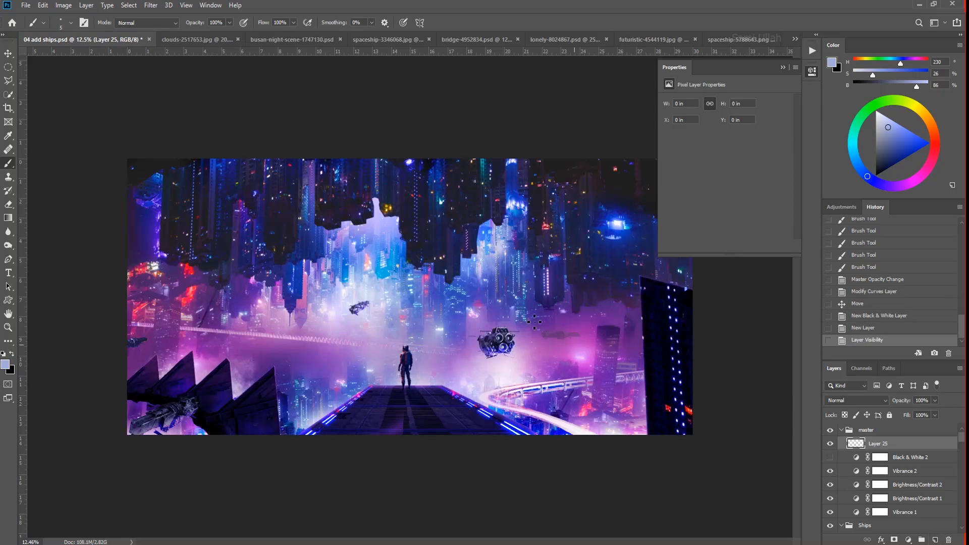
- Paint a dark-blue haze over the inverted skyline on the new layer with a soft 1200 px brush at 10% flow
{"action": "right_click", "coordinate": [442, 310]}
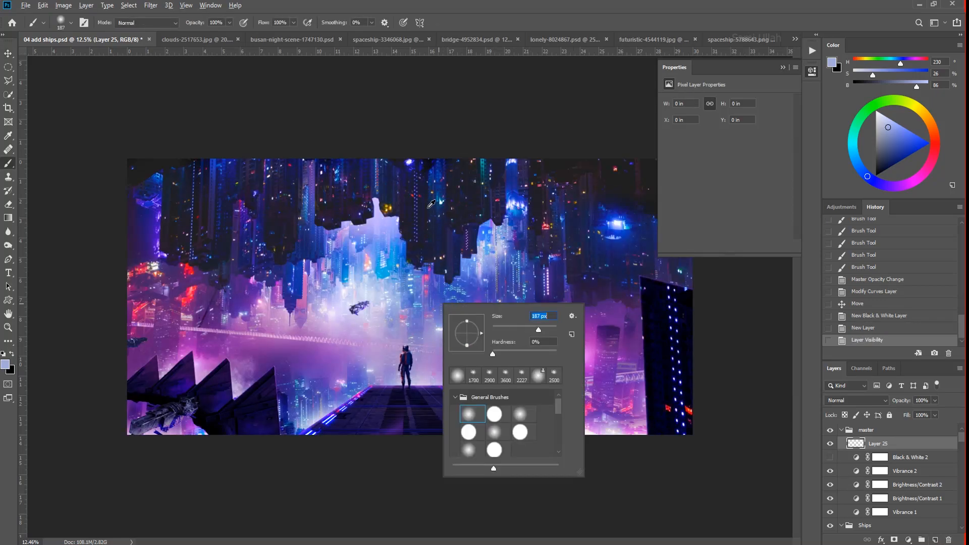
{"action": "left_click", "coordinate": [523, 198], "text": "alt"}
{"action": "left_click", "coordinate": [616, 222]}
{"action": "key", "text": "ctrl+z"}
{"action": "left_click", "coordinate": [634, 208], "text": "alt"}
{"action": "key", "text": "bracketright"}
{"action": "key", "text": "bracketright"}
{"action": "key", "text": "bracketright"}
{"action": "scroll", "coordinate": [423, 222], "scroll_direction": "down", "scroll_amount": 1}
{"action": "left_click", "coordinate": [812, 71]}
{"action": "mouse_move", "coordinate": [646, 204]}
{"action": "left_mouse_down"}
{"action": "mouse_move", "coordinate": [694, 196]}
{"action": "mouse_move", "coordinate": [810, 253]}
{"action": "left_mouse_up"}
{"action": "left_click_drag", "start_coordinate": [581, 202], "coordinate": [454, 193]}
{"action": "left_click", "coordinate": [454, 192]}
{"action": "left_click", "coordinate": [364, 227]}
{"action": "left_click", "coordinate": [305, 222]}
{"action": "left_click", "coordinate": [219, 185]}
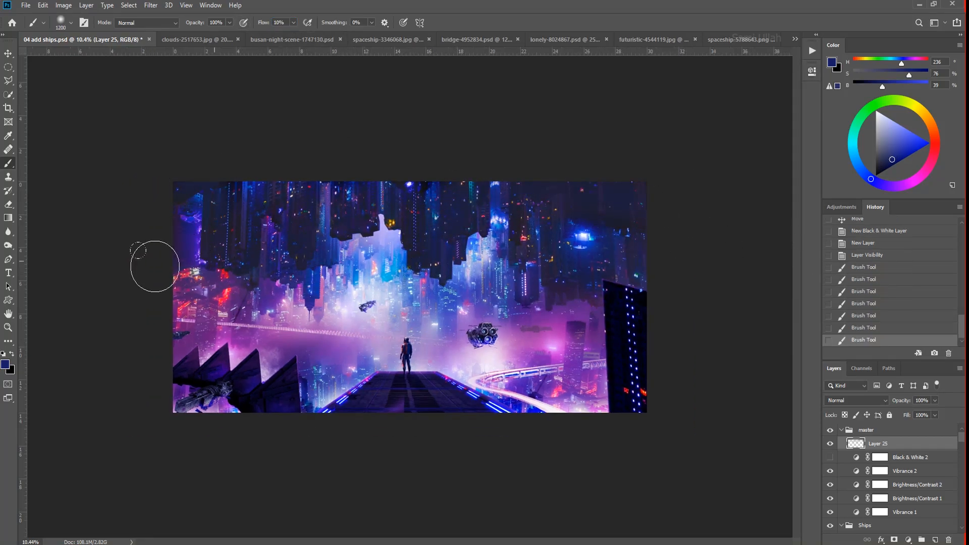
- Try painting the dark-blue haze over the lower edge and the right side building
{"action": "left_click_drag", "start_coordinate": [497, 441], "coordinate": [527, 440]}
{"action": "key", "text": "ctrl+z"}
{"action": "left_click_drag", "start_coordinate": [630, 362], "coordinate": [709, 474]}
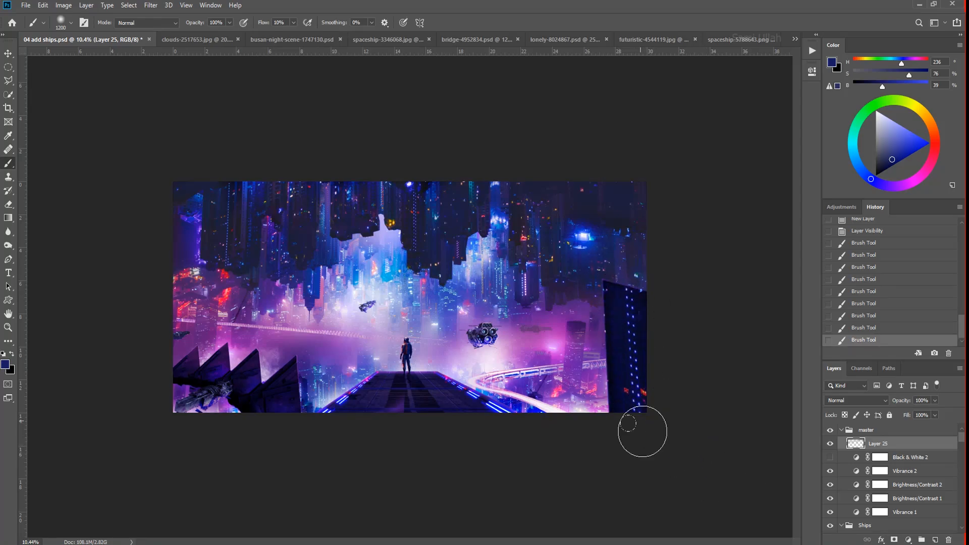
{"action": "scroll", "coordinate": [682, 373], "scroll_direction": "up", "scroll_amount": 2}
{"action": "scroll", "coordinate": [682, 373], "scroll_direction": "down", "scroll_amount": 1}
{"action": "key", "text": "ctrl+z"}
{"action": "key", "text": "ctrl+z"}
{"action": "key", "text": "ctrl+z"}
- Try a direct Color Balance correction on the Right Side Building layer, and undo the latest haze stroke too
{"action": "scroll", "coordinate": [682, 373], "scroll_direction": "up", "scroll_amount": 3}
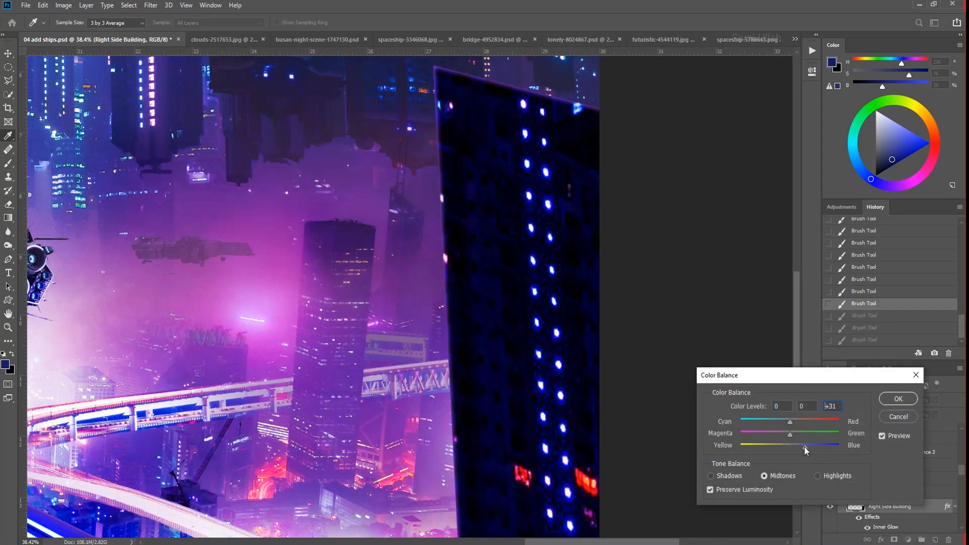
{"action": "key", "text": "Return"}
{"action": "scroll", "coordinate": [519, 299], "scroll_direction": "down", "scroll_amount": 5}
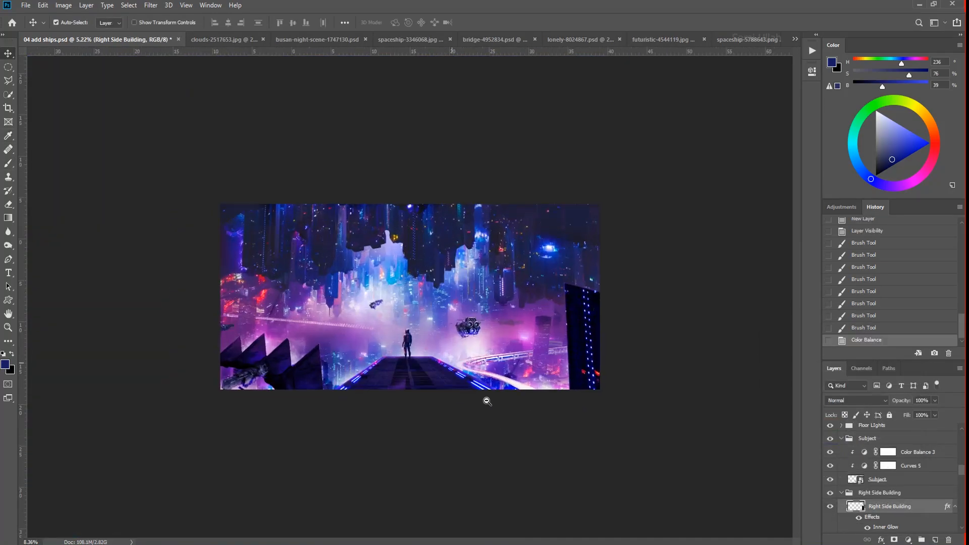
{"action": "key", "text": "ctrl+z"}
{"action": "key", "text": "ctrl+z"}
- Reshape the Curves adjustment clipped to the floor by placing a midtone point below the diagonal
{"action": "scroll", "coordinate": [515, 417], "scroll_direction": "up", "scroll_amount": 2}
{"action": "left_click", "coordinate": [442, 423]}
{"action": "left_click", "coordinate": [862, 482]}
{"action": "double_click", "coordinate": [862, 482]}
{"action": "left_click", "coordinate": [750, 208]}
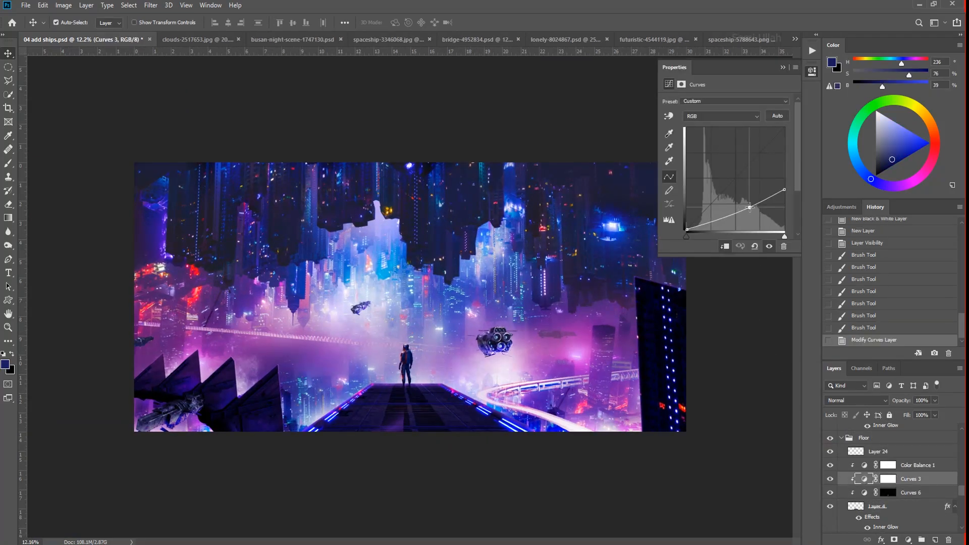
- Fine-tune the Curves adjustment clipped to the spiked structure at the image's left side
{"action": "left_click", "coordinate": [265, 413]}
{"action": "left_click_drag", "start_coordinate": [962, 484], "coordinate": [962, 481]}
{"action": "left_click", "coordinate": [911, 491]}
{"action": "left_click_drag", "start_coordinate": [755, 206], "coordinate": [755, 203]}
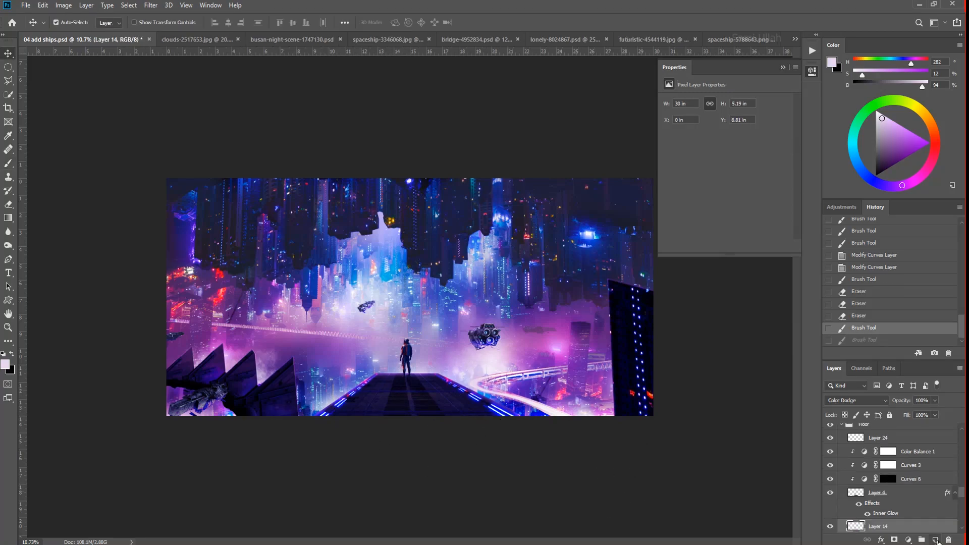
- Set the new layer beneath the floor to Color Dodge and paint a soft pale-purple glow around the platform
{"action": "left_click", "coordinate": [870, 400]}
{"action": "left_click", "coordinate": [854, 379]}
{"action": "mouse_move", "coordinate": [457, 429]}
{"action": "left_mouse_down"}
{"action": "mouse_move", "coordinate": [479, 461]}
{"action": "mouse_move", "coordinate": [208, 426]}
{"action": "mouse_move", "coordinate": [362, 429]}
{"action": "mouse_move", "coordinate": [256, 394]}
{"action": "mouse_move", "coordinate": [374, 414]}
{"action": "left_mouse_up"}
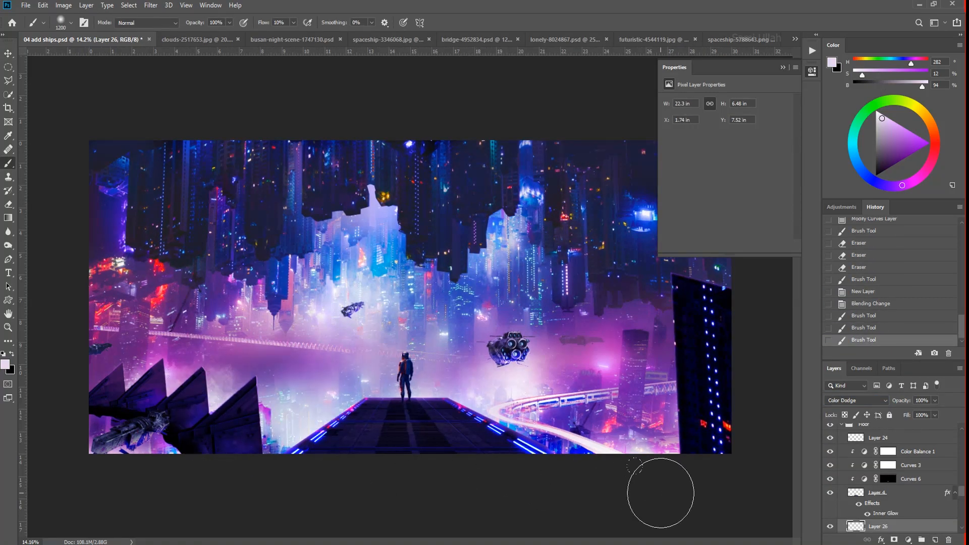
{"action": "scroll", "coordinate": [661, 493], "scroll_direction": "down", "scroll_amount": 4}
{"action": "key", "text": "ctrl+z"}
{"action": "left_click", "coordinate": [555, 371]}
{"action": "mouse_move", "coordinate": [535, 388]}
{"action": "left_mouse_down"}
{"action": "mouse_move", "coordinate": [560, 373]}
{"action": "mouse_move", "coordinate": [580, 384]}
{"action": "left_mouse_up"}
{"action": "key", "text": "ctrl+z"}
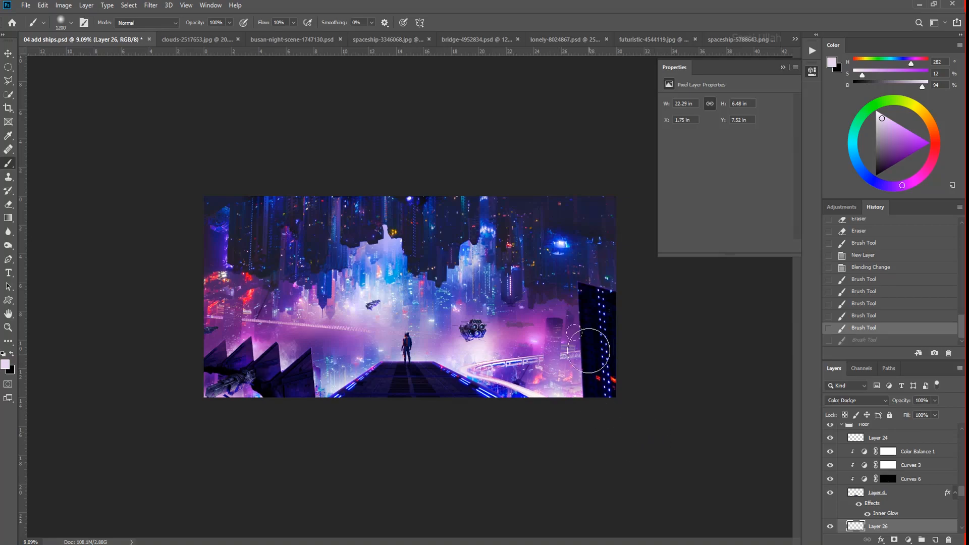
- Enlarge the soft brush to 3300 px and paint a broader pale glow across the city on the Color Dodge layer
{"action": "scroll", "coordinate": [480, 363], "scroll_direction": "up", "scroll_amount": 6}
{"action": "key", "text": "Tab"}
{"action": "scroll", "coordinate": [429, 497], "scroll_direction": "down", "scroll_amount": 1}
{"action": "left_click_drag", "start_coordinate": [429, 497], "coordinate": [472, 399]}
{"action": "right_click", "coordinate": [440, 276]}
{"action": "double_click", "coordinate": [518, 404]}
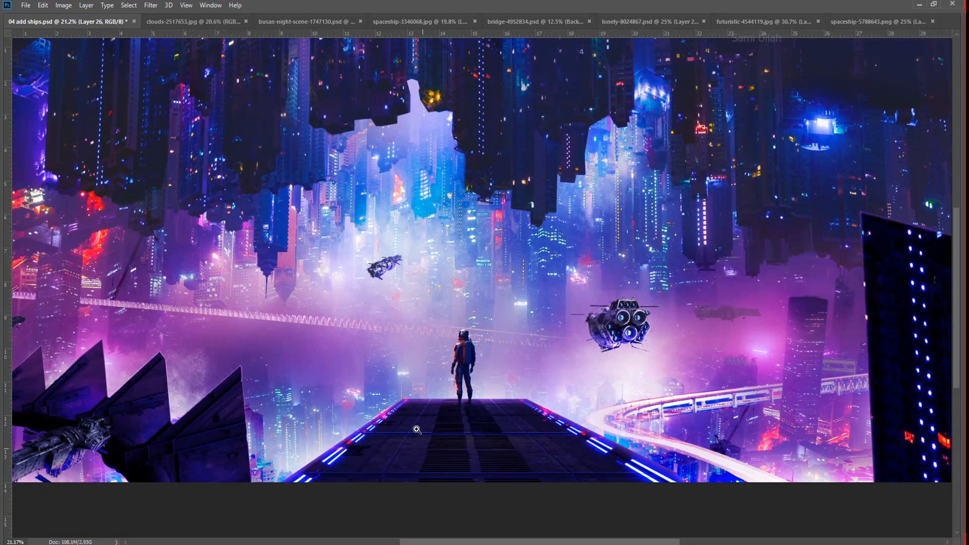
{"action": "scroll", "coordinate": [525, 358], "scroll_direction": "down", "scroll_amount": 3}
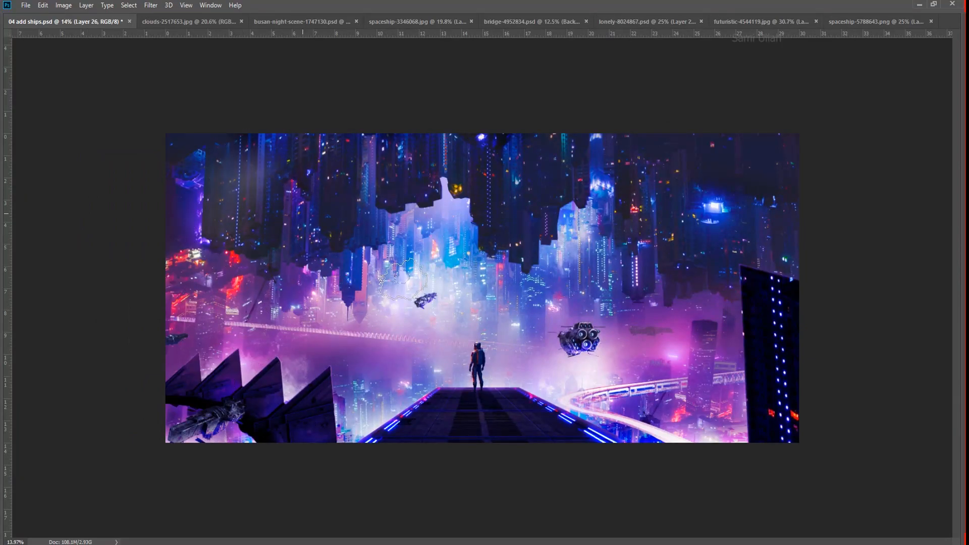
{"action": "scroll", "coordinate": [595, 420], "scroll_direction": "down", "scroll_amount": 2}
{"action": "key", "text": "Tab"}
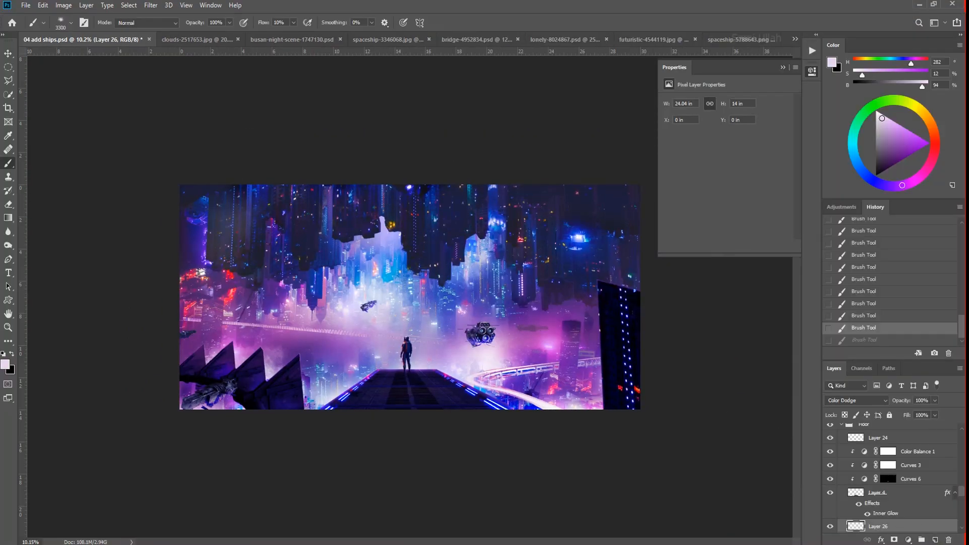
- Add a Levels adjustment, raise its output black level and shift its midtone slider slightly toward the highlights
{"action": "left_click", "coordinate": [904, 539]}
{"action": "left_click", "coordinate": [902, 399]}
{"action": "left_click_drag", "start_coordinate": [678, 208], "coordinate": [689, 210]}
{"action": "mouse_move", "coordinate": [733, 179]}
{"action": "left_mouse_down"}
{"action": "mouse_move", "coordinate": [745, 179]}
{"action": "mouse_move", "coordinate": [738, 179]}
{"action": "left_mouse_up"}
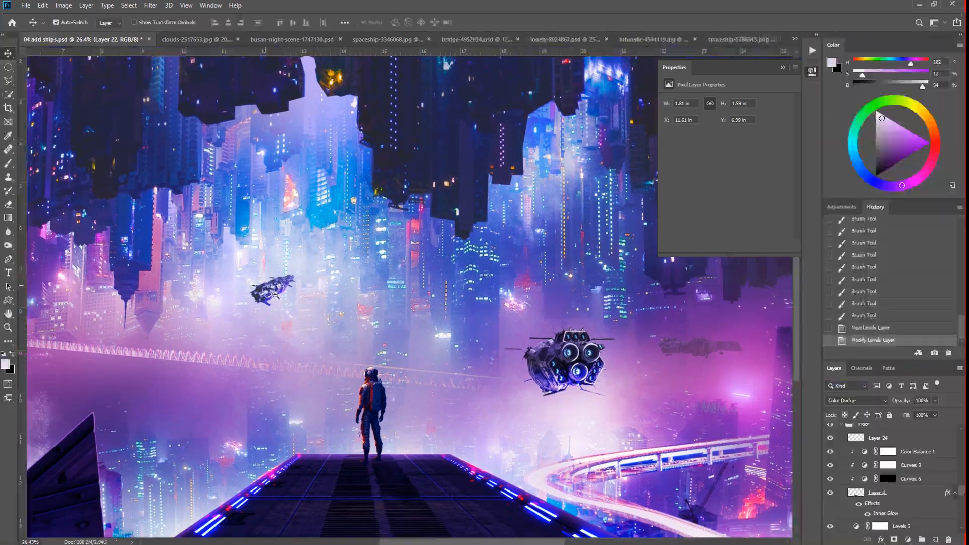
- Examine the small spaceship's Curves and Levels adjustments against the background, toggling the Levels effect for comparison
{"action": "left_click_drag", "start_coordinate": [275, 294], "coordinate": [296, 290]}
{"action": "right_click", "coordinate": [296, 289]}
{"action": "left_click", "coordinate": [299, 294]}
{"action": "right_click", "coordinate": [279, 289]}
{"action": "left_click", "coordinate": [304, 346]}
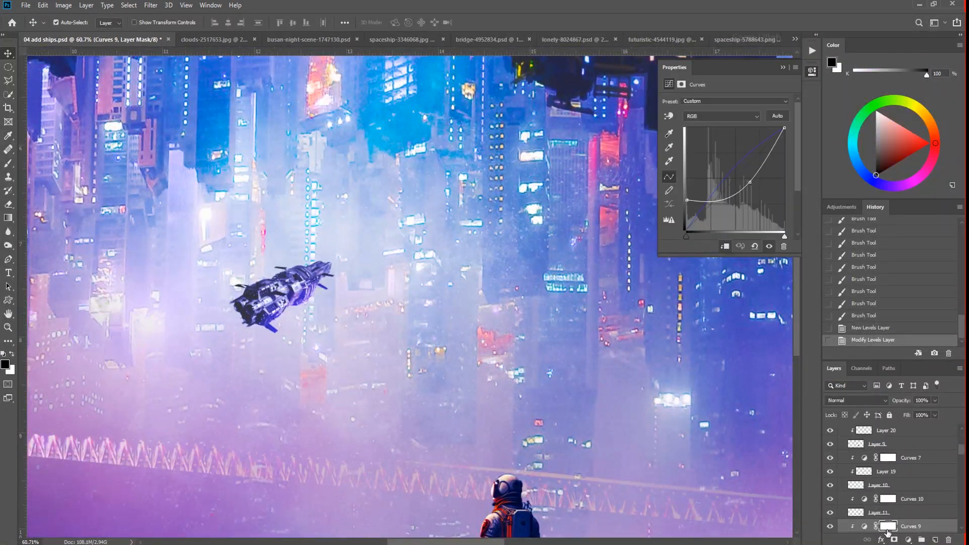
{"action": "scroll", "coordinate": [859, 501], "scroll_direction": "down", "scroll_amount": 2}
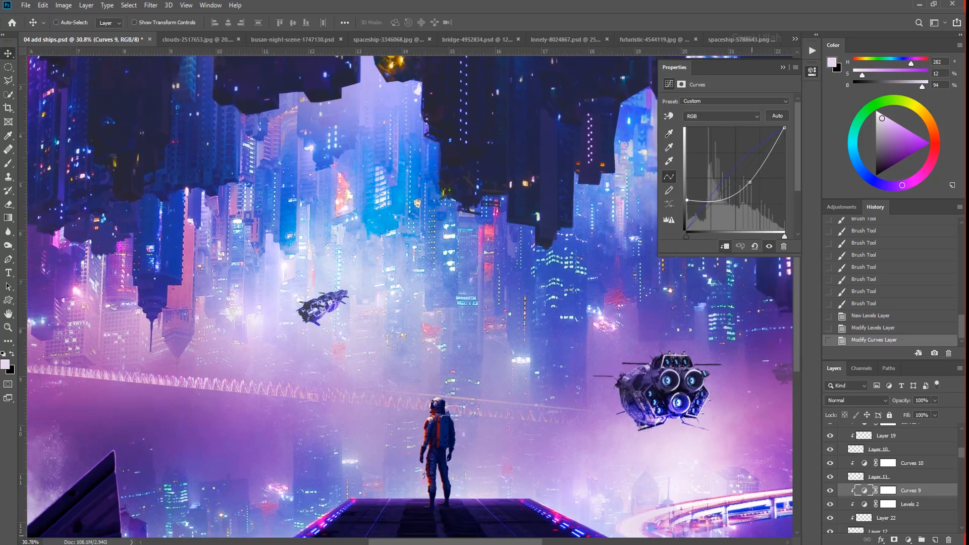
{"action": "left_click_drag", "start_coordinate": [609, 460], "coordinate": [578, 440]}
{"action": "left_click", "coordinate": [830, 504]}
{"action": "left_click", "coordinate": [830, 504]}
{"action": "left_click_drag", "start_coordinate": [348, 318], "coordinate": [364, 318]}
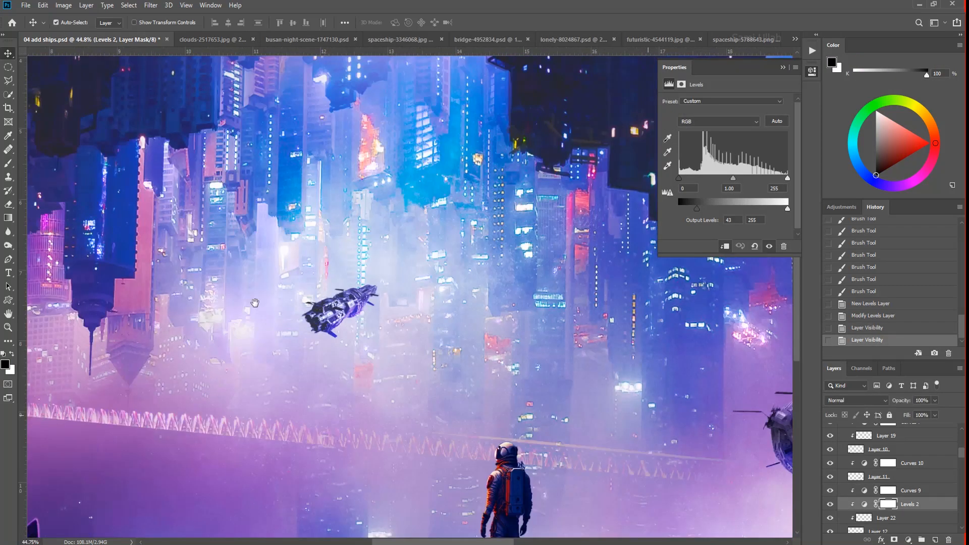
{"action": "left_click_drag", "start_coordinate": [631, 394], "coordinate": [152, 298]}
{"action": "left_click_drag", "start_coordinate": [539, 302], "coordinate": [529, 302]}
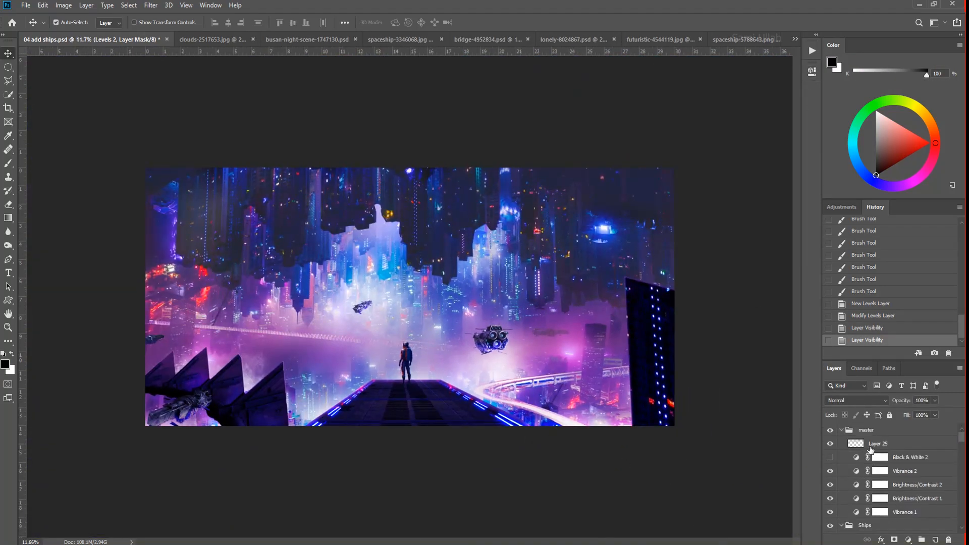
- Move the Black & White adjustment above the painted haze layer and turn it on to check the scene's values
{"action": "left_click", "coordinate": [831, 456]}
{"action": "key", "text": "b"}
{"action": "left_click_drag", "start_coordinate": [856, 460], "coordinate": [857, 444]}
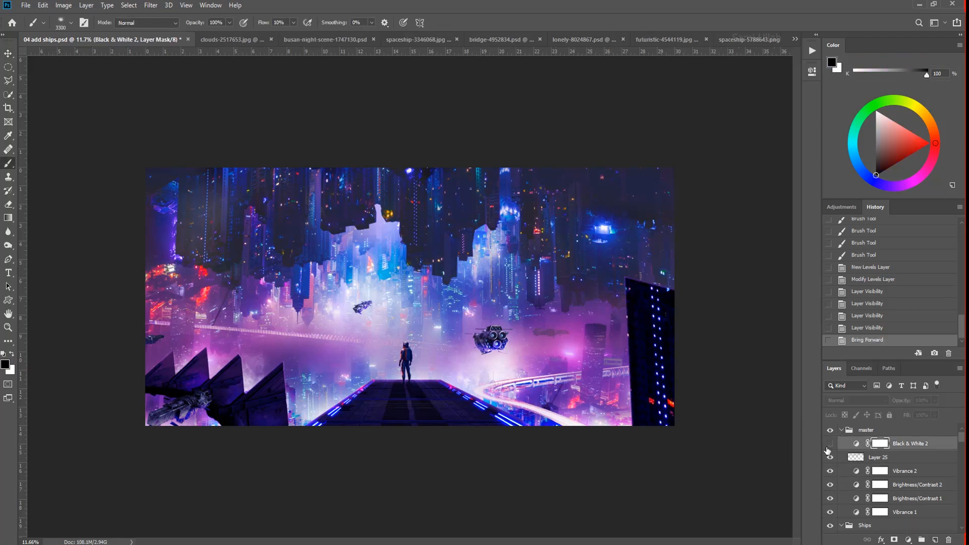
{"action": "left_click", "coordinate": [830, 444]}
{"action": "scroll", "coordinate": [472, 329], "scroll_direction": "up", "scroll_amount": 3}
{"action": "key", "text": "v"}
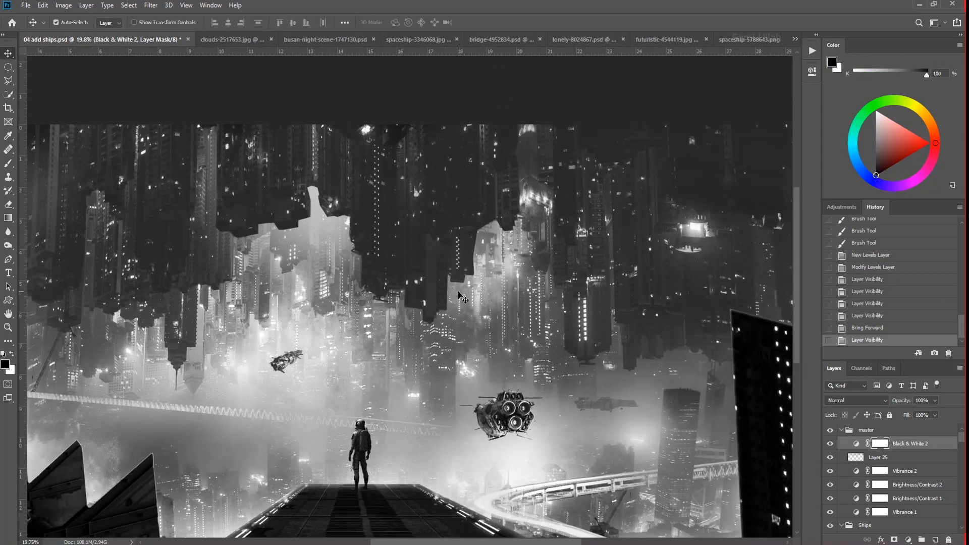
- Add a Curves adjustment above the Black & White layer, pull the curve down to darken shadows and invert its mask to black
{"action": "left_click", "coordinate": [909, 540]}
{"action": "left_click", "coordinate": [927, 407]}
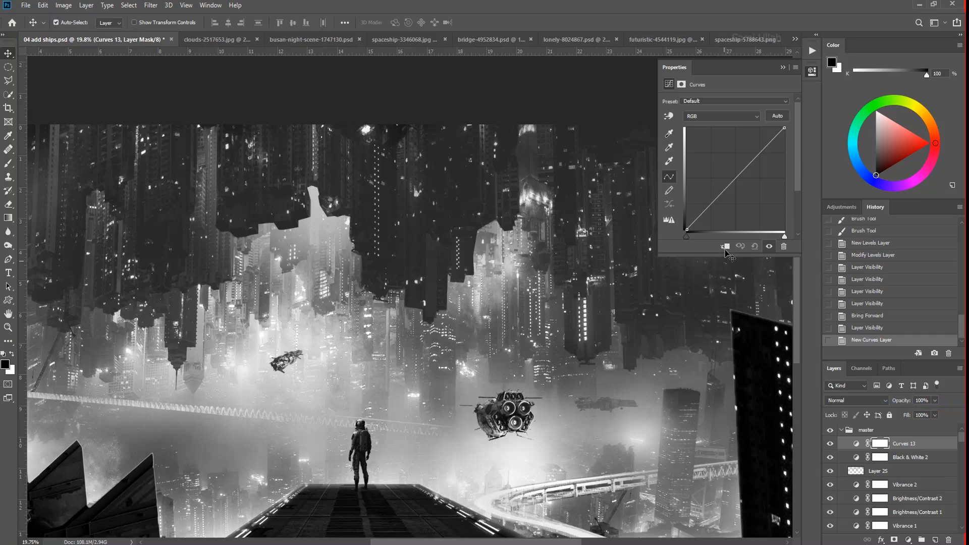
{"action": "mouse_move", "coordinate": [710, 199]}
{"action": "left_mouse_down"}
{"action": "mouse_move", "coordinate": [709, 189]}
{"action": "mouse_move", "coordinate": [709, 209]}
{"action": "left_mouse_up"}
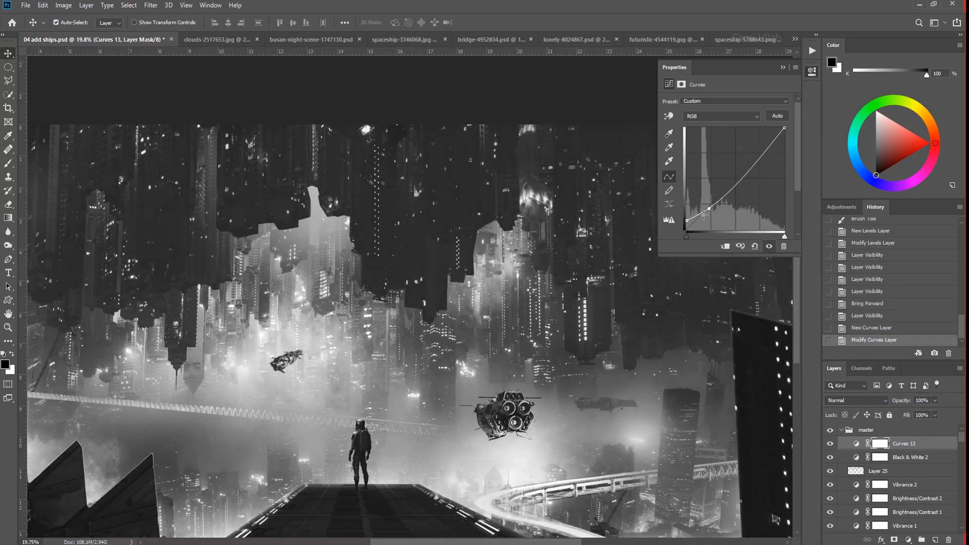
{"action": "scroll", "coordinate": [641, 237], "scroll_direction": "down", "scroll_amount": 2}
{"action": "left_click", "coordinate": [880, 444], "text": "ctrl"}
{"action": "key", "text": "ctrl+i"}
{"action": "scroll", "coordinate": [669, 273], "scroll_direction": "down", "scroll_amount": 2}
{"action": "key", "text": "ctrl+d"}
- Set the brush flow to 100% and size to 1300 px, and paint white on the Curves mask over the dark skylines
{"action": "key", "text": "b"}
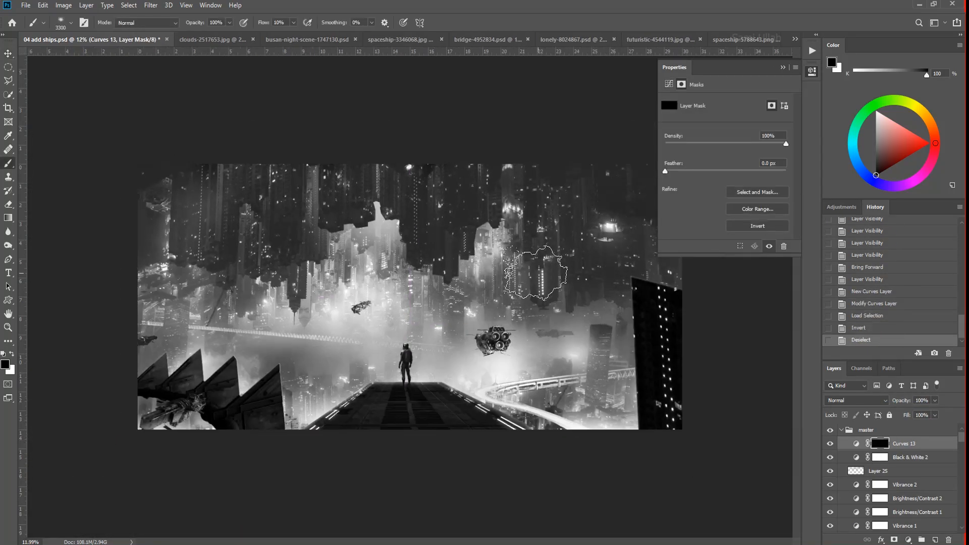
{"action": "left_click", "coordinate": [293, 23]}
{"action": "left_click", "coordinate": [338, 35]}
{"action": "key", "text": "["}
{"action": "key", "text": "["}
{"action": "key", "text": "["}
{"action": "key", "text": "["}
{"action": "key", "text": "["}
{"action": "key", "text": "["}
{"action": "key", "text": "["}
{"action": "key", "text": "["}
{"action": "key", "text": "["}
{"action": "key", "text": "["}
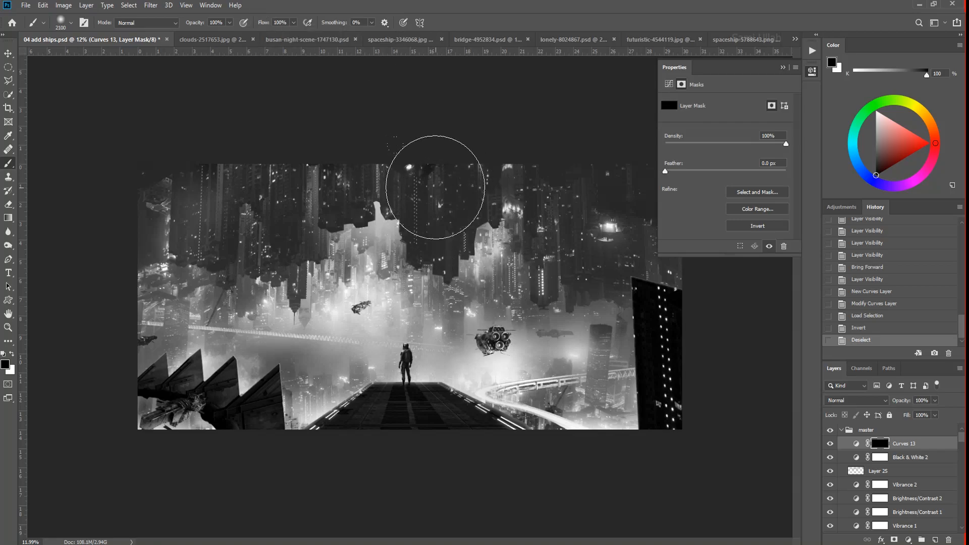
{"action": "left_click_drag", "start_coordinate": [600, 263], "coordinate": [603, 275]}
{"action": "left_click_drag", "start_coordinate": [596, 273], "coordinate": [549, 270]}
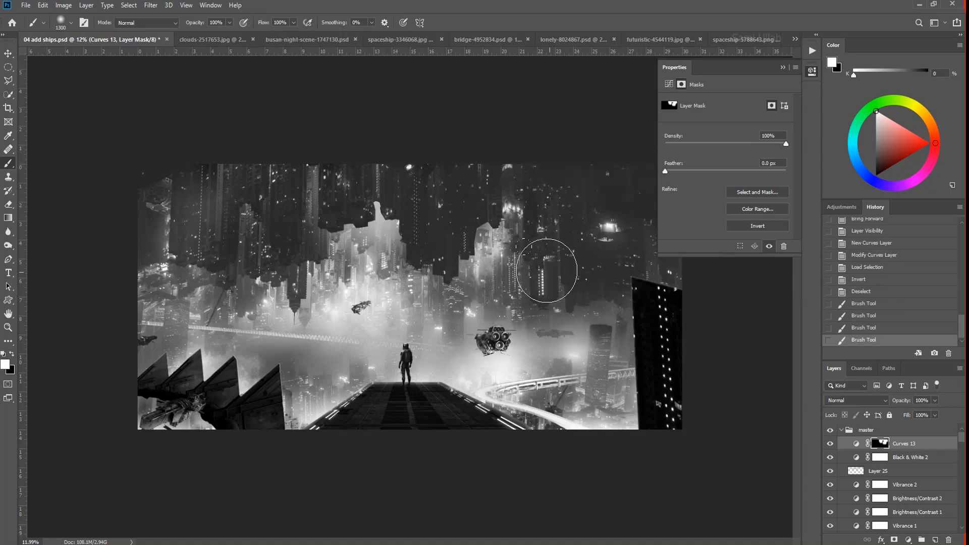
{"action": "left_click_drag", "start_coordinate": [259, 255], "coordinate": [267, 260]}
{"action": "left_click_drag", "start_coordinate": [371, 260], "coordinate": [530, 314]}
{"action": "scroll", "coordinate": [530, 314], "scroll_direction": "down", "scroll_amount": 3}
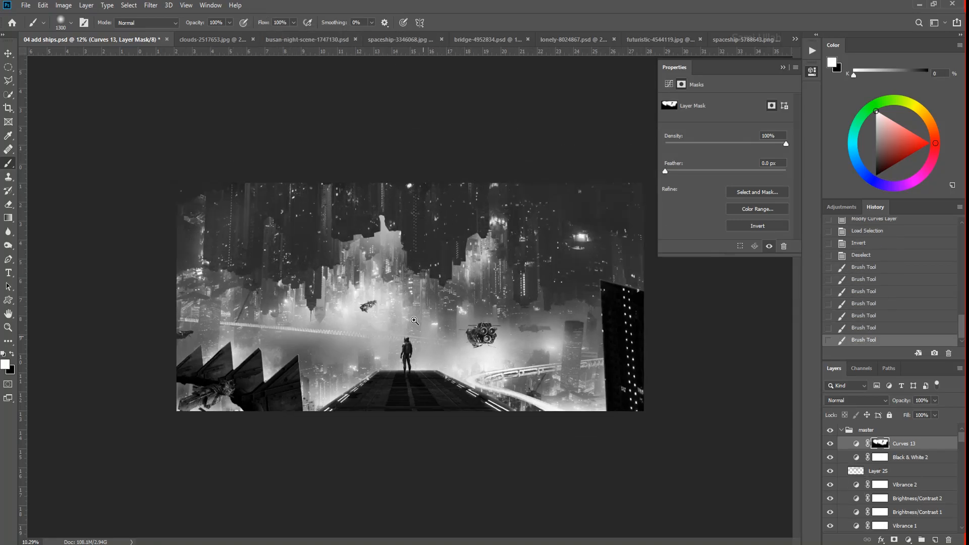
- Hide the Black & White check layer and lower the new Curves adjustment's opacity to 50%
{"action": "left_click", "coordinate": [831, 457]}
{"action": "key", "text": "Tab"}
{"action": "scroll", "coordinate": [542, 427], "scroll_direction": "up", "scroll_amount": 5}
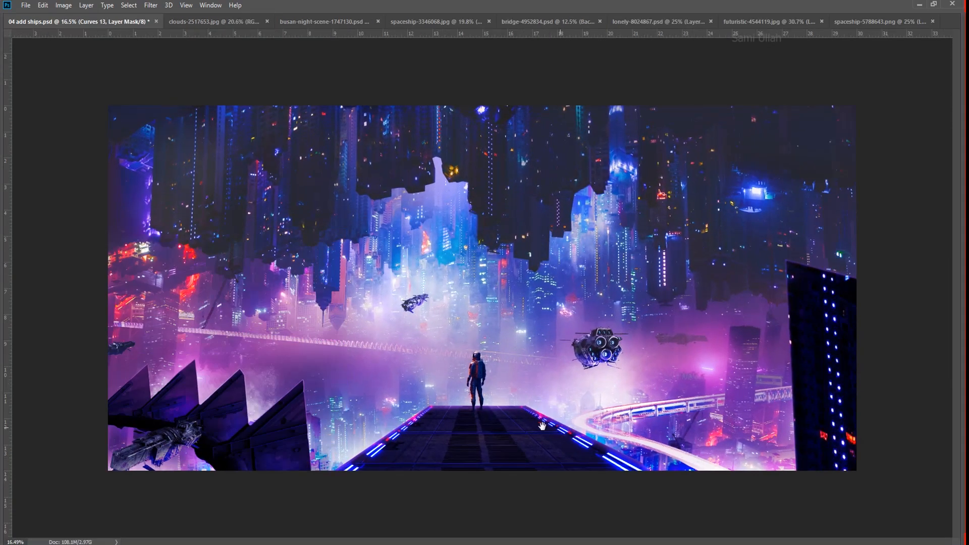
{"action": "key", "text": "Tab"}
{"action": "scroll", "coordinate": [502, 419], "scroll_direction": "down", "scroll_amount": 2}
{"action": "left_click", "coordinate": [936, 401]}
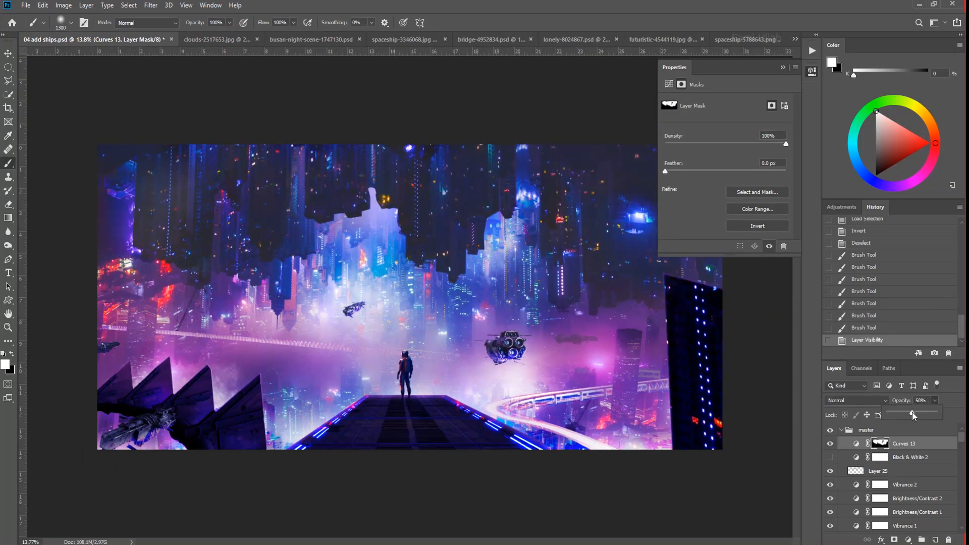
- Examine the spiked structure and the spaceship in front of it, toggling the ship's glow layer for comparison
{"action": "key", "text": "Tab"}
{"action": "scroll", "coordinate": [507, 303], "scroll_direction": "up", "scroll_amount": 6}
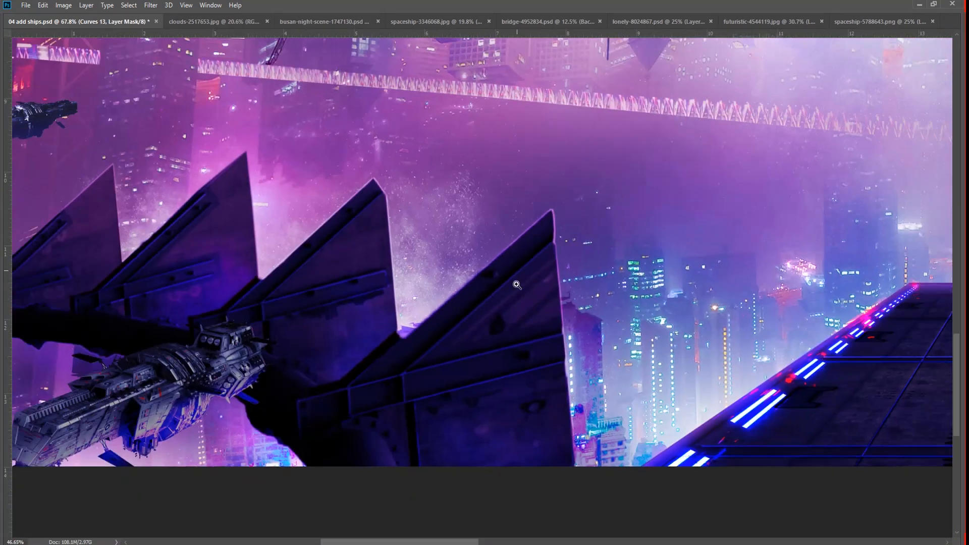
{"action": "left_click_drag", "start_coordinate": [517, 285], "coordinate": [429, 306]}
{"action": "left_click_drag", "start_coordinate": [364, 348], "coordinate": [404, 361]}
{"action": "right_click", "coordinate": [388, 370]}
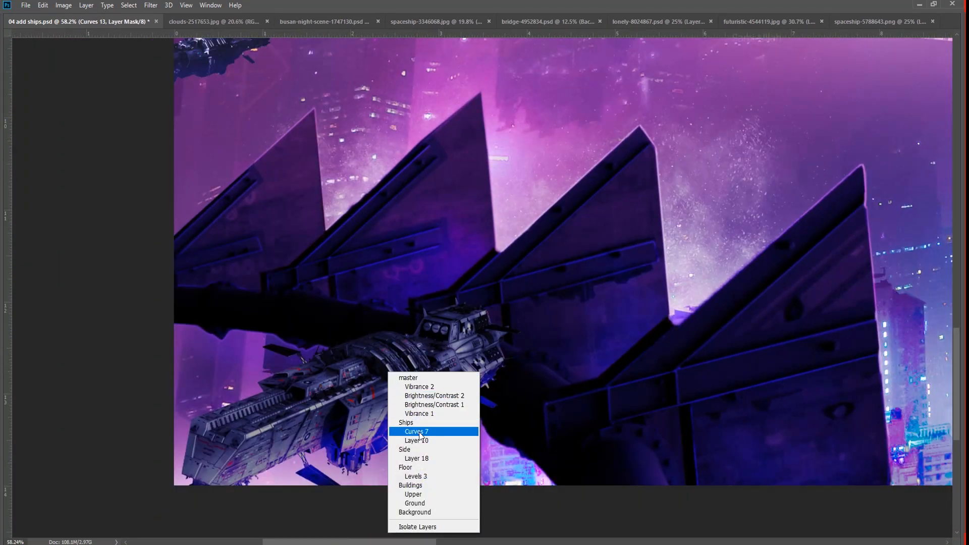
{"action": "left_click", "coordinate": [419, 439]}
{"action": "key", "text": "Tab"}
{"action": "left_click_drag", "start_coordinate": [440, 299], "coordinate": [376, 229]}
{"action": "right_click", "coordinate": [424, 355]}
{"action": "left_click", "coordinate": [453, 423]}
{"action": "left_click", "coordinate": [830, 527]}
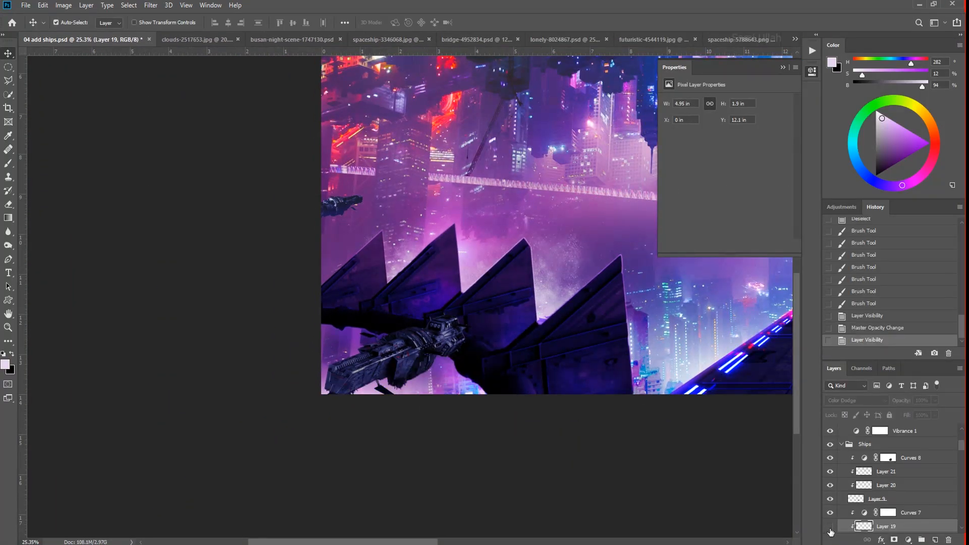
{"action": "left_click", "coordinate": [831, 528]}
- Slightly reduce the Inner Glow size on the spaceship in front of the spiked structure
{"action": "left_click_drag", "start_coordinate": [963, 444], "coordinate": [964, 449]}
{"action": "double_click", "coordinate": [909, 488]}
{"action": "left_click", "coordinate": [532, 298]}
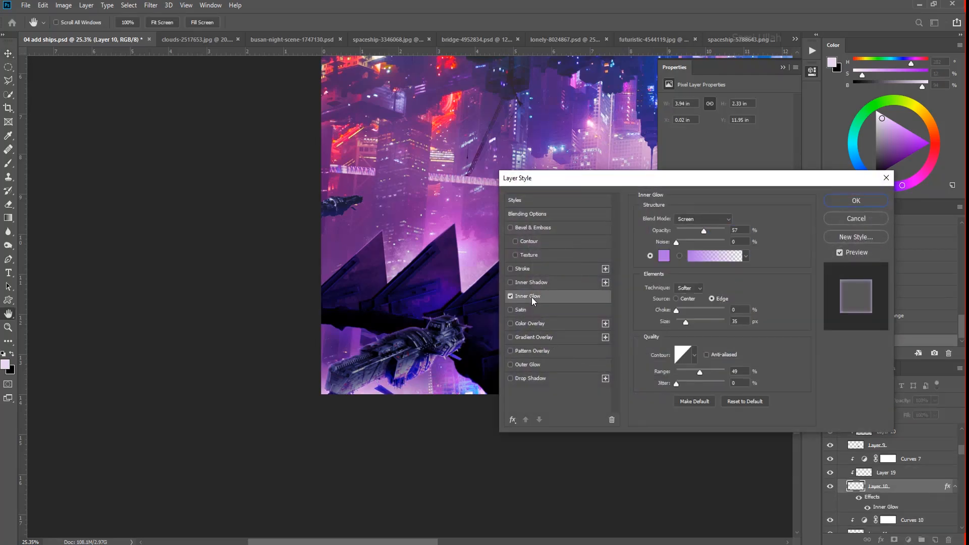
{"action": "left_click_drag", "start_coordinate": [688, 320], "coordinate": [683, 320]}
{"action": "left_click", "coordinate": [855, 201]}
- Increase the size of the Inner Glow on the astronaut's Subject layer
{"action": "left_click_drag", "start_coordinate": [399, 364], "coordinate": [391, 252]}
{"action": "left_click_drag", "start_coordinate": [523, 239], "coordinate": [472, 402]}
{"action": "key", "text": "Tab"}
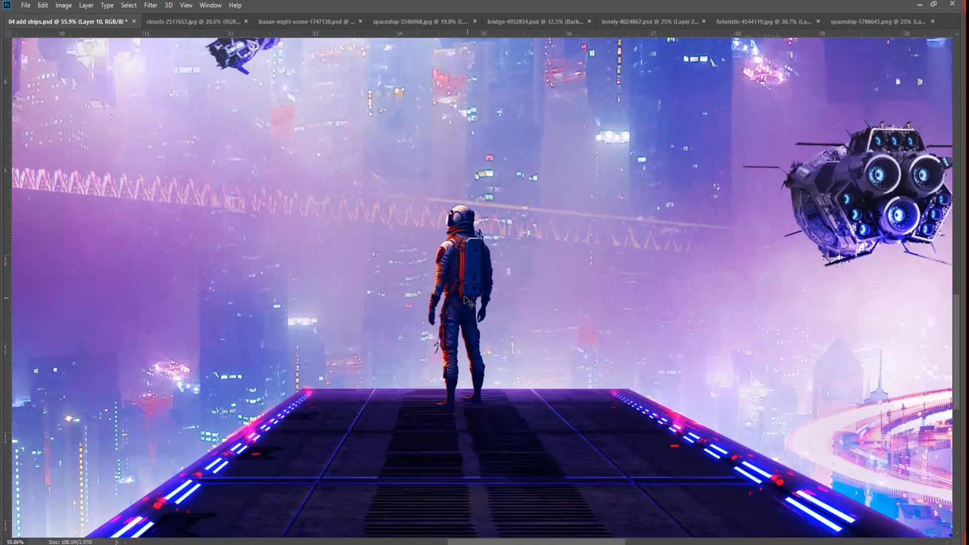
{"action": "key", "text": "Tab"}
{"action": "right_click", "coordinate": [488, 305]}
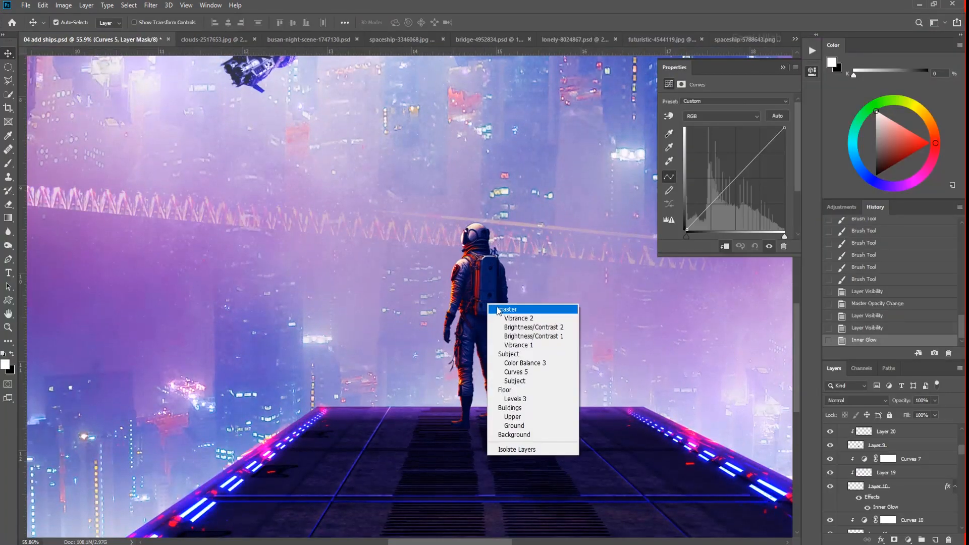
{"action": "left_click", "coordinate": [510, 370]}
{"action": "double_click", "coordinate": [912, 531]}
{"action": "left_click", "coordinate": [520, 296]}
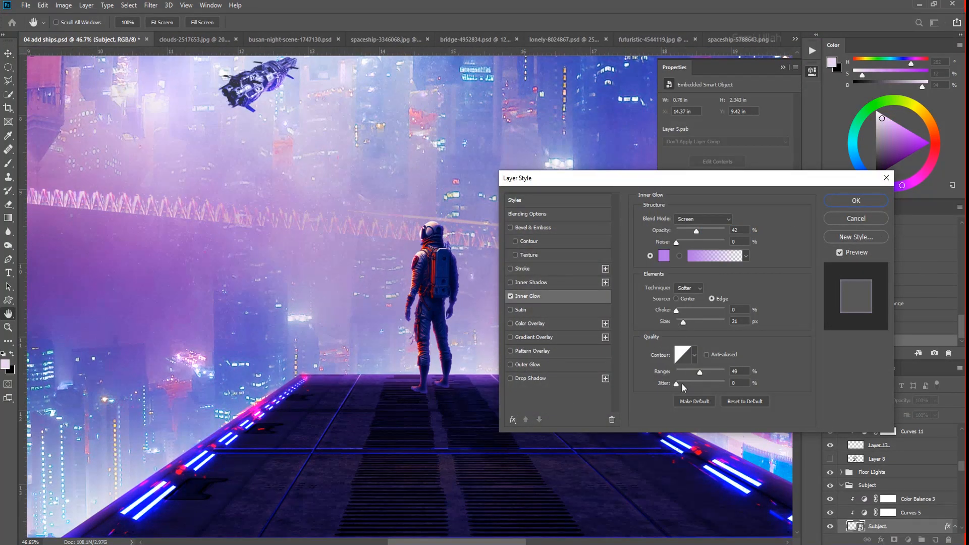
{"action": "left_click_drag", "start_coordinate": [683, 322], "coordinate": [695, 321]}
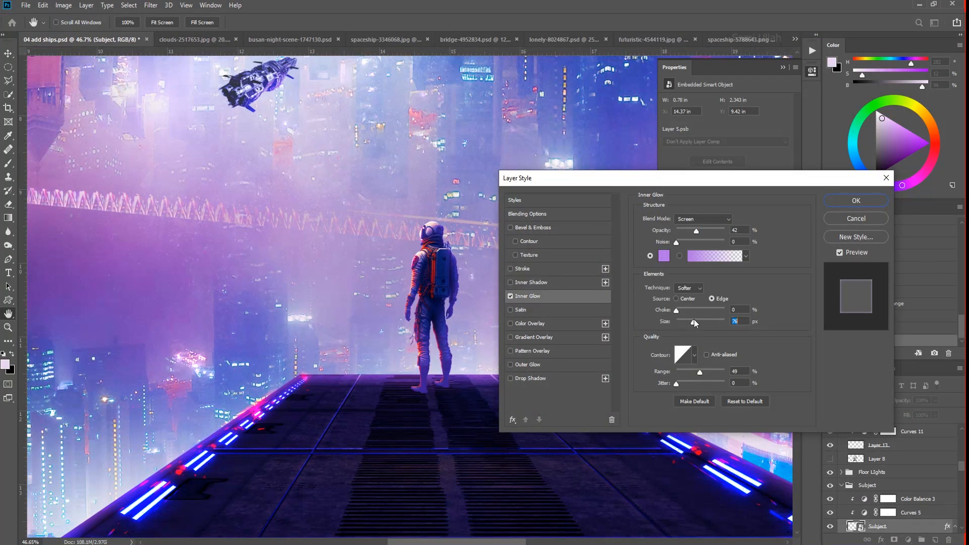
{"action": "left_click", "coordinate": [856, 201]}
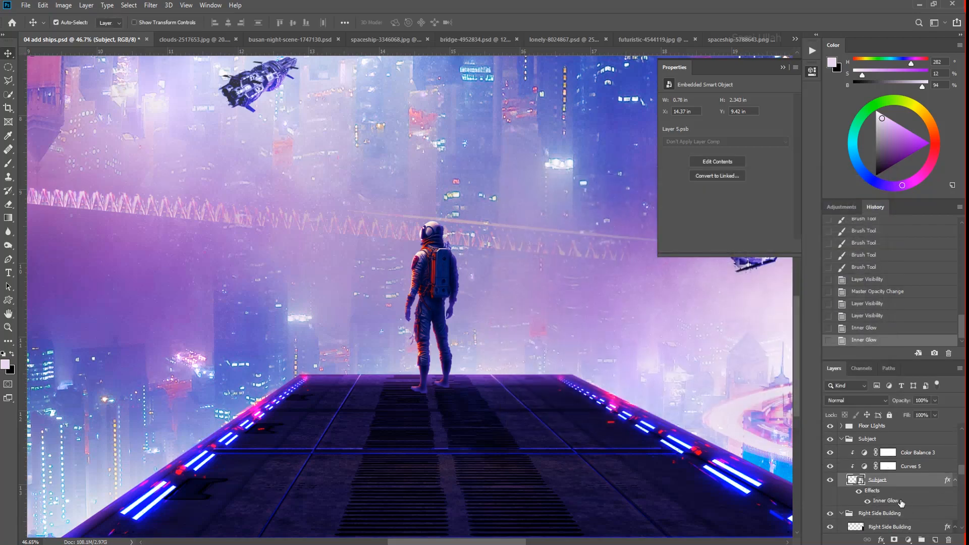
- Separate the astronaut's Inner Glow effect into its own layer
{"action": "right_click", "coordinate": [901, 501]}
{"action": "left_click", "coordinate": [912, 475]}
{"action": "left_click", "coordinate": [424, 206]}
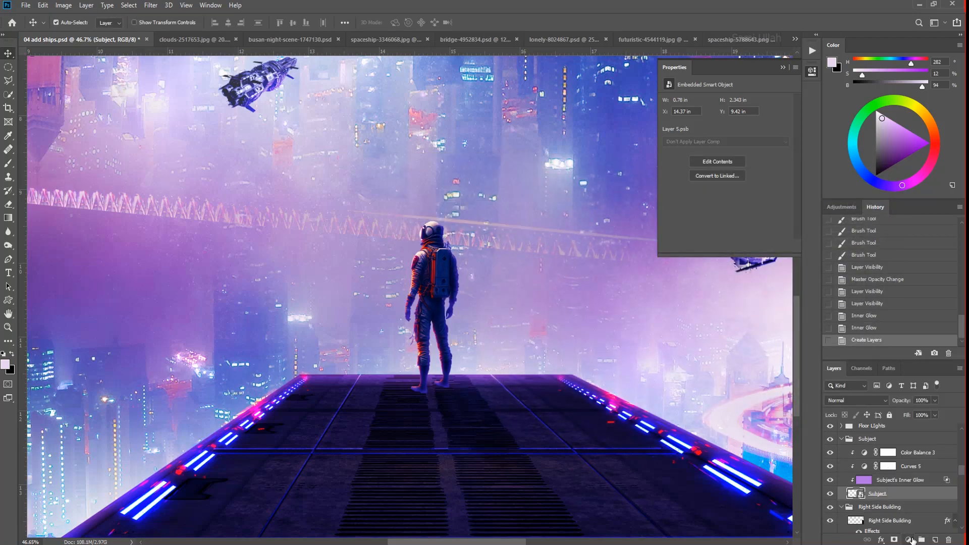
- Erase the separated glow around the astronaut's feet and lower legs, enlarging the soft eraser to 1100 px
{"action": "left_click", "coordinate": [899, 480]}
{"action": "key", "text": "e"}
{"action": "left_click_drag", "start_coordinate": [422, 416], "coordinate": [515, 424]}
{"action": "key", "text": "bracketright"}
{"action": "key", "text": "bracketright"}
{"action": "key", "text": "bracketright"}
{"action": "key", "text": "bracketright"}
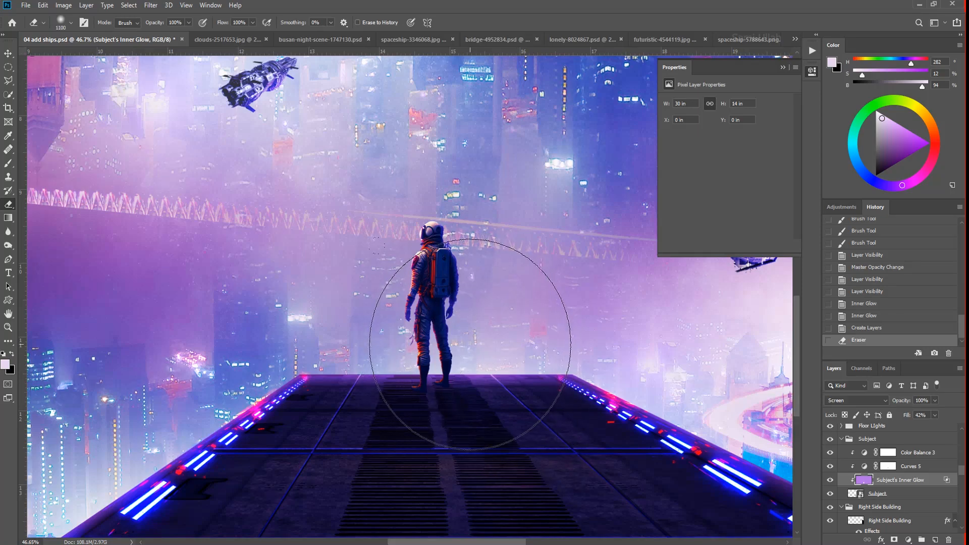
{"action": "left_click_drag", "start_coordinate": [641, 386], "coordinate": [658, 386]}
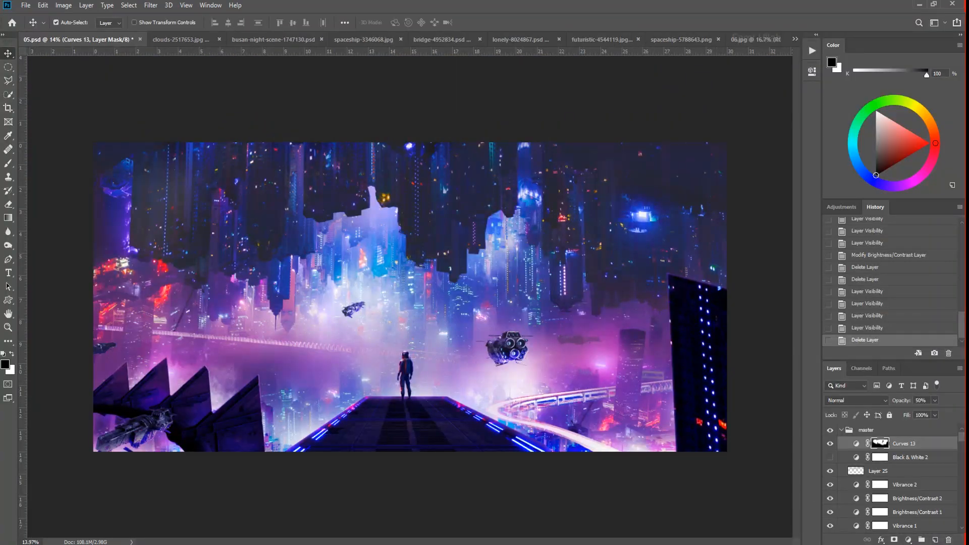
- Add a Brightness/Contrast adjustment at the top of the master group with brightness 18 and contrast 52
{"action": "left_click", "coordinate": [908, 540]}
{"action": "left_click", "coordinate": [898, 393]}
{"action": "left_click_drag", "start_coordinate": [726, 148], "coordinate": [757, 152]}
{"action": "left_click_drag", "start_coordinate": [779, 121], "coordinate": [753, 119]}
{"action": "type", "text": "18"}
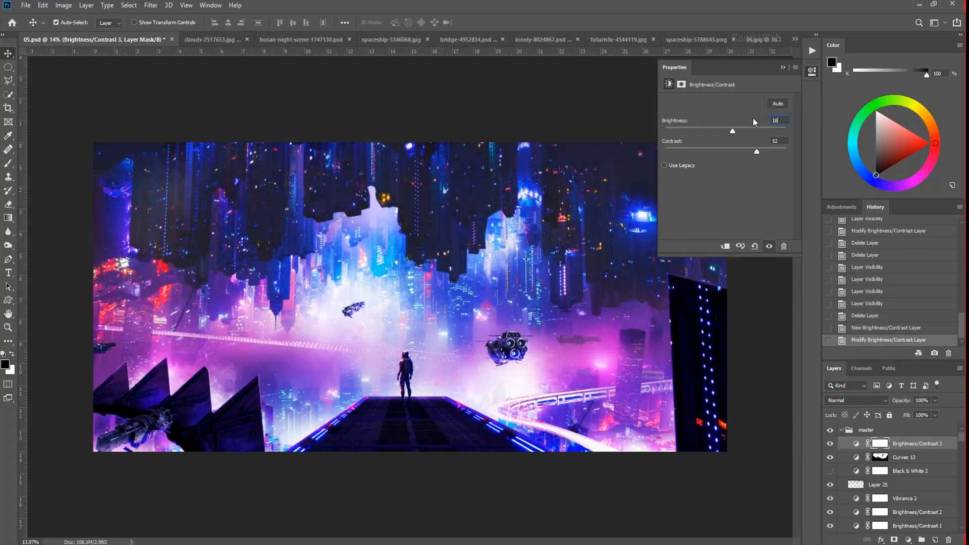
{"action": "left_click", "coordinate": [783, 68]}
- Paint a purple haze along the image's upper edge on a new layer and set it to Screen at 30% opacity
{"action": "left_click", "coordinate": [934, 540]}
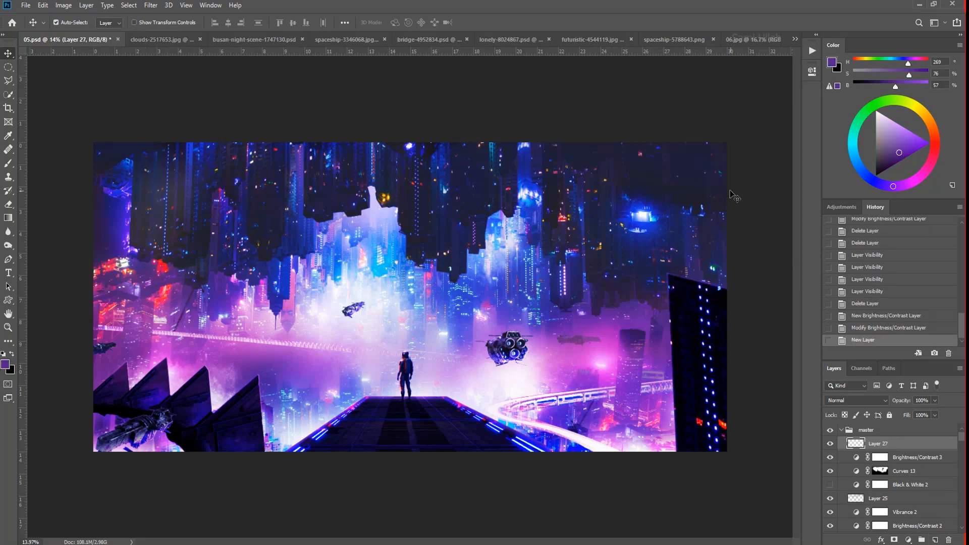
{"action": "key", "text": "b"}
{"action": "mouse_move", "coordinate": [720, 183]}
{"action": "left_mouse_down"}
{"action": "mouse_move", "coordinate": [48, 164]}
{"action": "mouse_move", "coordinate": [49, 379]}
{"action": "mouse_move", "coordinate": [793, 247]}
{"action": "left_mouse_up"}
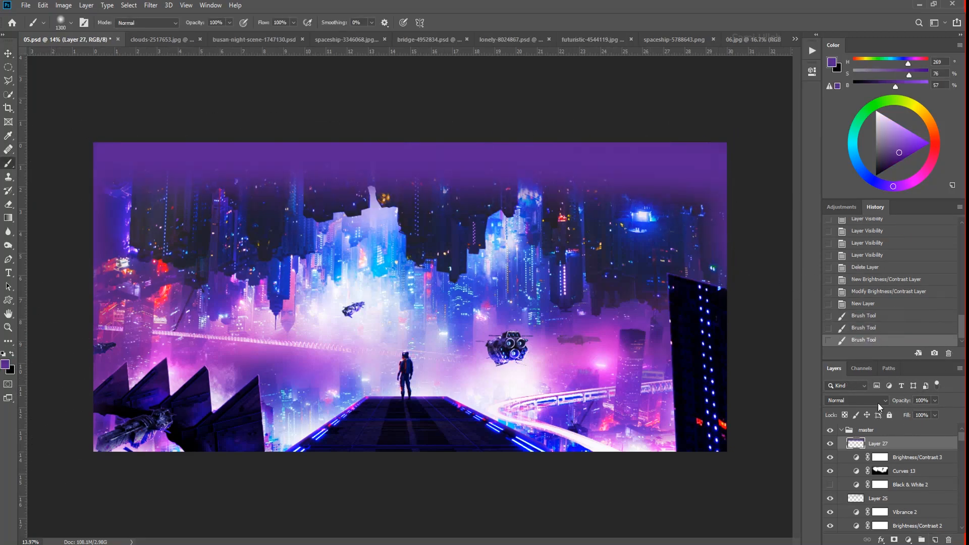
{"action": "left_click", "coordinate": [881, 402]}
{"action": "left_click", "coordinate": [850, 372]}
{"action": "left_click_drag", "start_coordinate": [935, 402], "coordinate": [904, 411]}
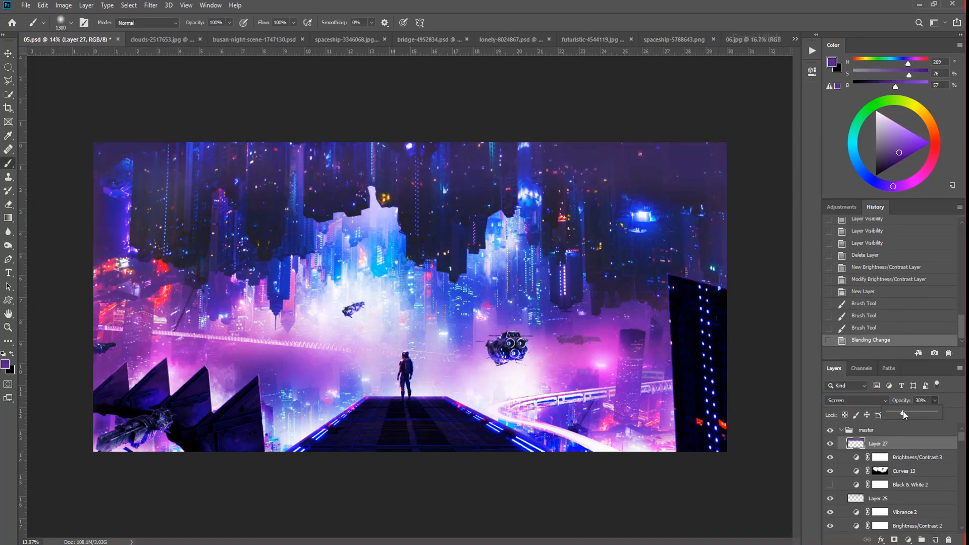
- Create a new Soft Light layer and paint blue sampled from the city over the skyline, image edges and platform
{"action": "left_click", "coordinate": [935, 540]}
{"action": "left_click", "coordinate": [836, 419]}
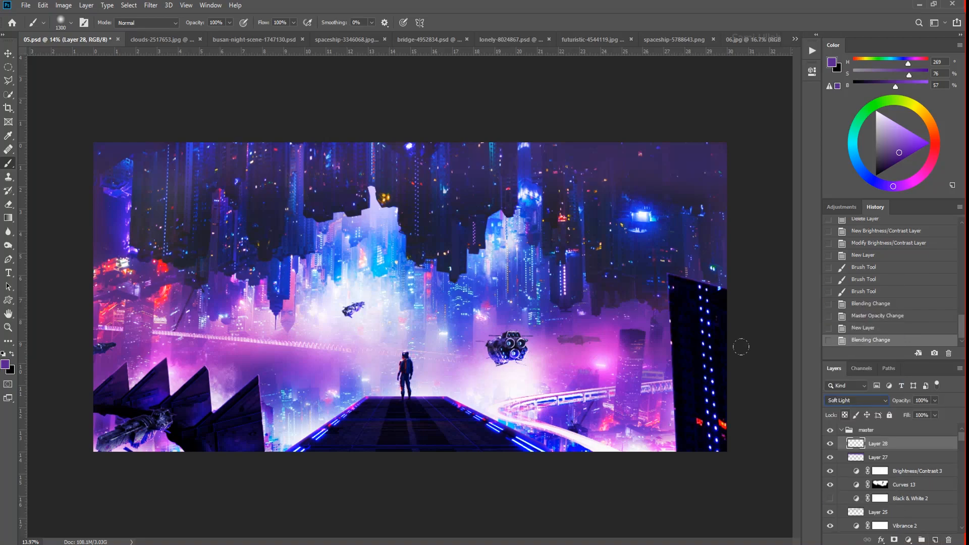
{"action": "left_click", "coordinate": [429, 200], "text": "alt"}
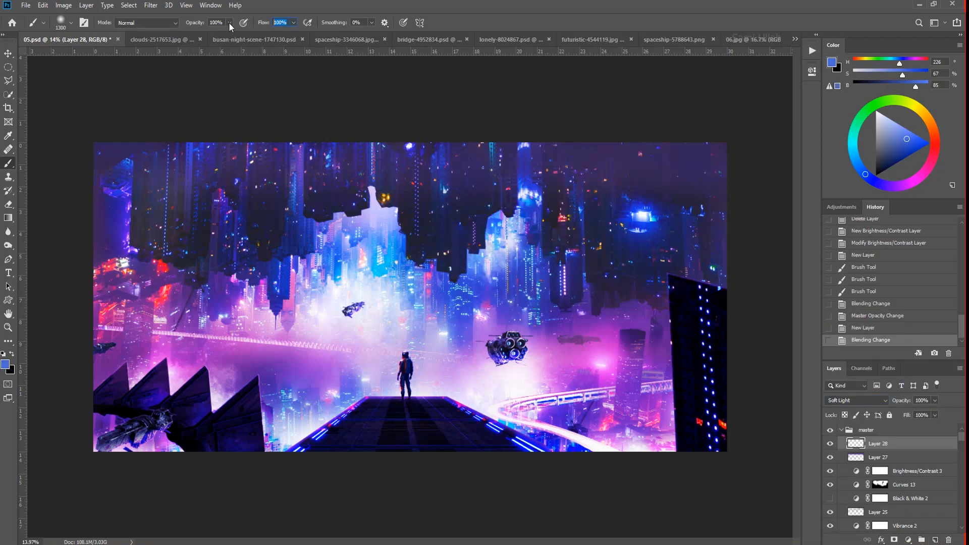
{"action": "left_click_drag", "start_coordinate": [269, 244], "coordinate": [281, 284]}
{"action": "left_click_drag", "start_coordinate": [705, 195], "coordinate": [715, 274]}
{"action": "mouse_move", "coordinate": [719, 308]}
{"action": "left_mouse_down"}
{"action": "mouse_move", "coordinate": [740, 407]}
{"action": "mouse_move", "coordinate": [718, 438]}
{"action": "mouse_move", "coordinate": [711, 506]}
{"action": "left_mouse_up"}
{"action": "mouse_move", "coordinate": [699, 404]}
{"action": "left_mouse_down"}
{"action": "mouse_move", "coordinate": [682, 298]}
{"action": "mouse_move", "coordinate": [729, 487]}
{"action": "left_mouse_up"}
{"action": "left_click_drag", "start_coordinate": [473, 444], "coordinate": [258, 486]}
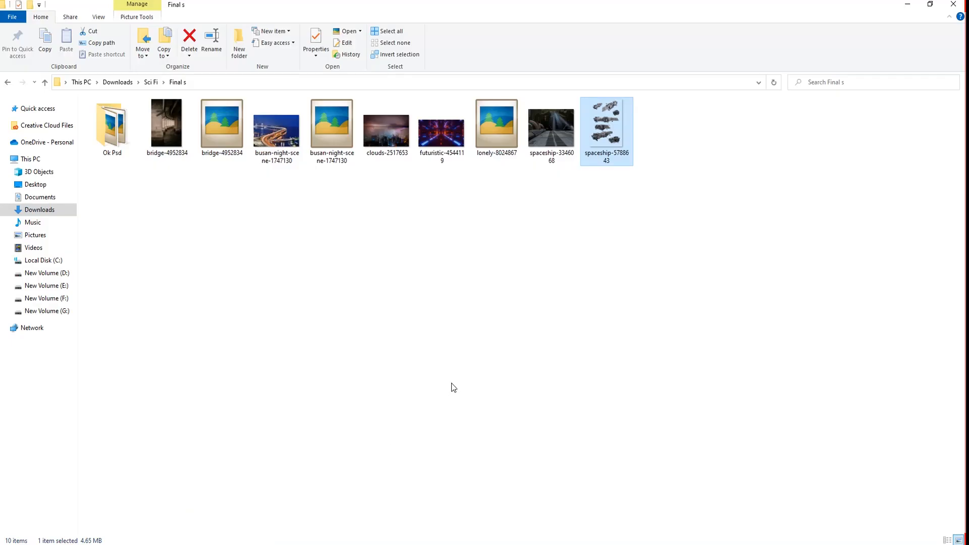
{"action": "left_click_drag", "start_coordinate": [442, 126], "coordinate": [310, 532]}
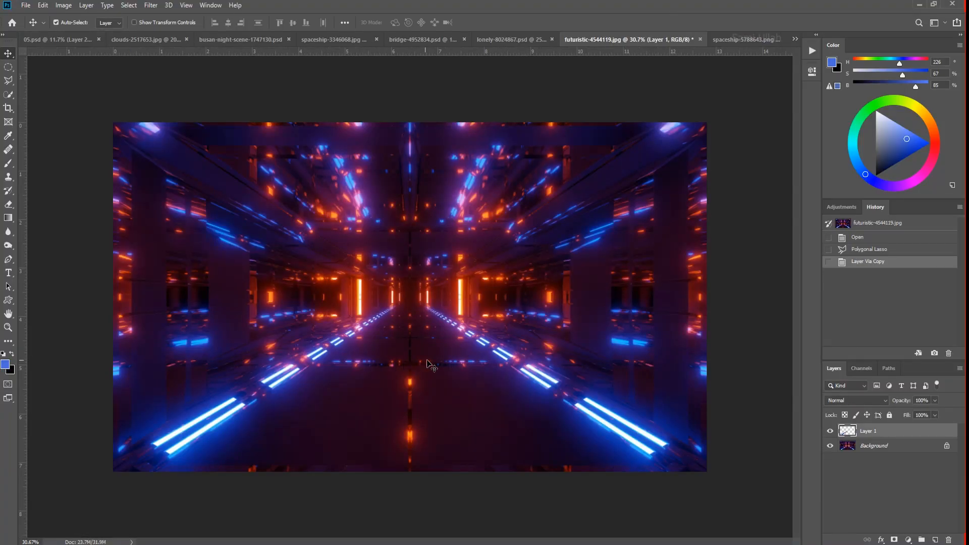
- Select the dark floor area of futuristic-4544119.jpg with the Polygonal Lasso and copy it from the background to a new layer
{"action": "key", "text": "l"}
{"action": "left_click", "coordinate": [428, 306]}
{"action": "left_click", "coordinate": [649, 465]}
{"action": "left_click", "coordinate": [154, 486]}
{"action": "left_click", "coordinate": [427, 306]}
{"action": "key", "text": "ctrl+j"}
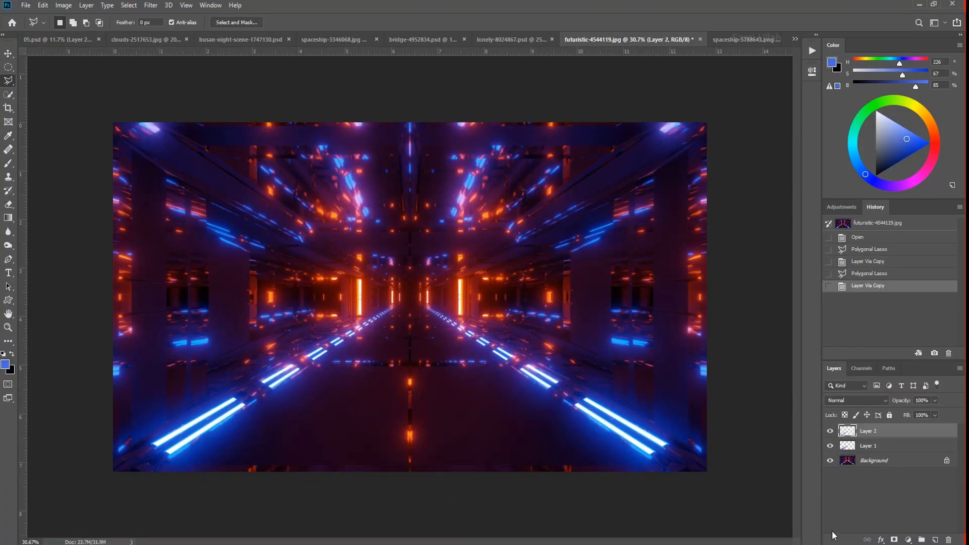
{"action": "key", "text": "ctrl+z"}
{"action": "left_click", "coordinate": [851, 447]}
{"action": "key", "text": "ctrl+j"}
{"action": "left_click", "coordinate": [848, 446], "text": "ctrl"}
- Paste the copied floor into 05.psd, position it over the platform below the astronaut and set it to Screen
{"action": "left_click", "coordinate": [58, 39]}
{"action": "key", "text": "ctrl+v"}
{"action": "key", "text": "ctrl+t"}
{"action": "left_click_drag", "start_coordinate": [449, 277], "coordinate": [443, 391]}
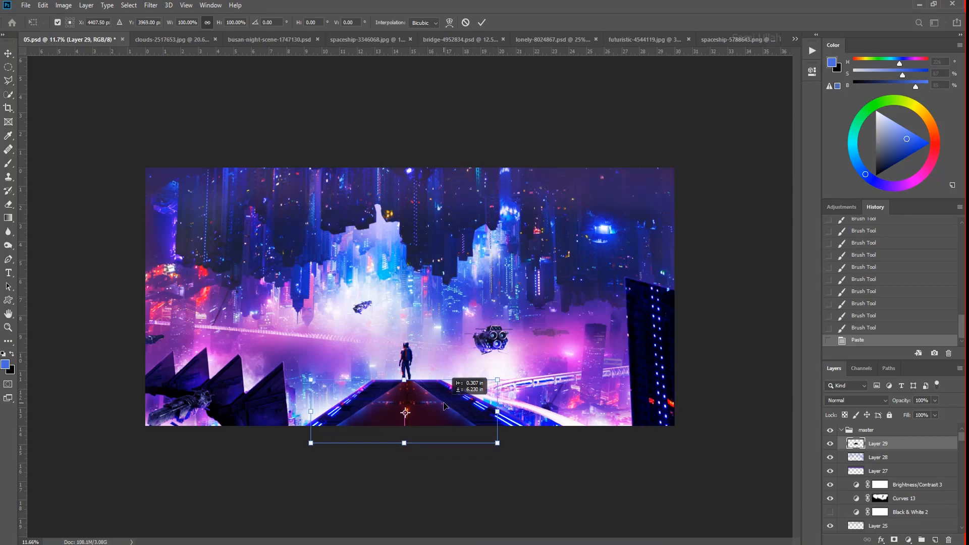
{"action": "key", "text": "Return"}
{"action": "left_click", "coordinate": [856, 400]}
{"action": "left_click", "coordinate": [849, 377]}
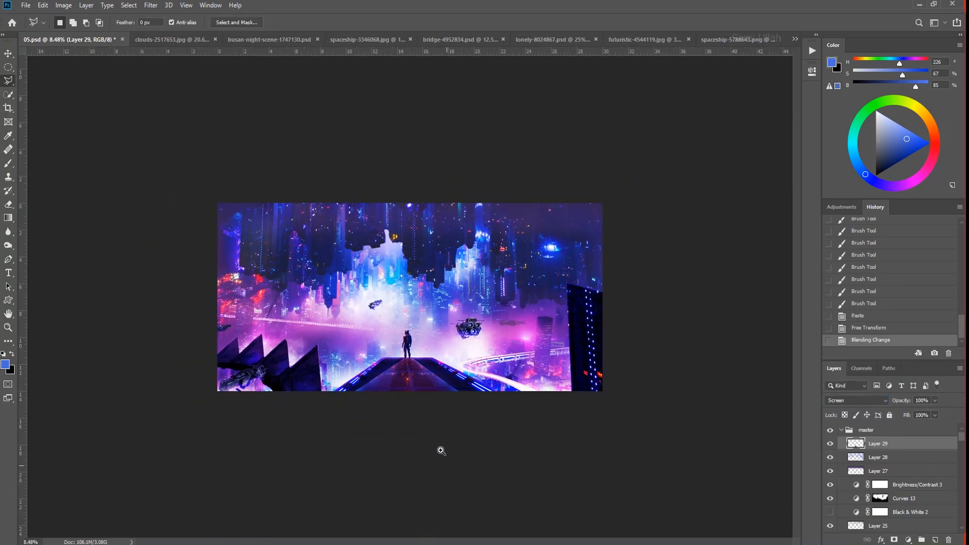
- Darken the pasted floor texture with Levels by raising its shadow input
{"action": "scroll", "coordinate": [439, 450], "scroll_direction": "up", "scroll_amount": 2}
{"action": "key", "text": "ctrl+l"}
{"action": "left_click_drag", "start_coordinate": [682, 413], "coordinate": [713, 413]}
{"action": "key", "text": "Return"}
- Transform the floor texture in perspective, spreading its far edge well beyond the platform's sides
{"action": "scroll", "coordinate": [426, 410], "scroll_direction": "down", "scroll_amount": 5}
{"action": "scroll", "coordinate": [425, 411], "scroll_direction": "up", "scroll_amount": 1}
{"action": "key", "text": "ctrl+t"}
{"action": "right_click", "coordinate": [453, 378]}
{"action": "left_click", "coordinate": [480, 435]}
{"action": "left_click_drag", "start_coordinate": [490, 373], "coordinate": [620, 378]}
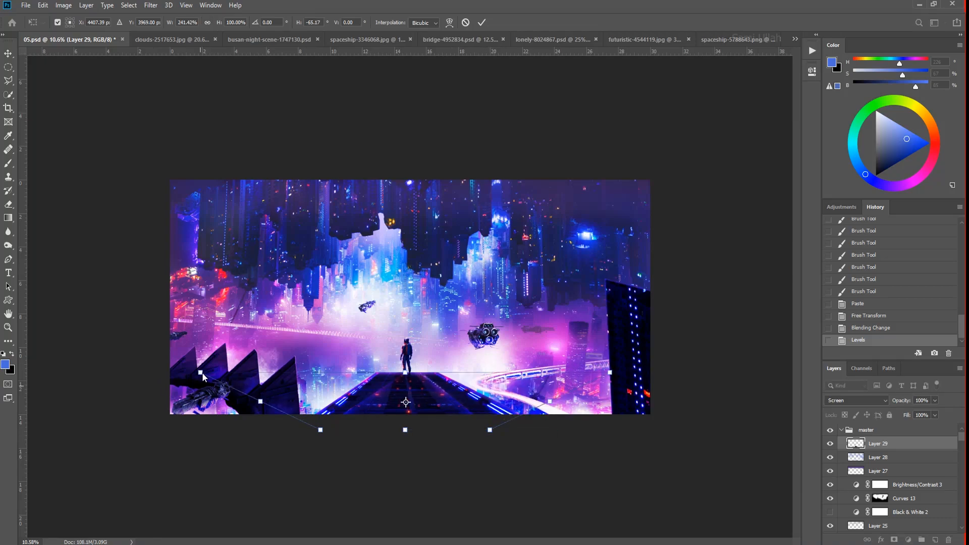
{"action": "left_click_drag", "start_coordinate": [108, 383], "coordinate": [16, 399]}
{"action": "key", "text": "Return"}
- Erase parts of the floor texture on the near part of the platform with a 900 px soft eraser
{"action": "scroll", "coordinate": [409, 429], "scroll_direction": "up", "scroll_amount": 4}
{"action": "key", "text": "e"}
{"action": "mouse_move", "coordinate": [543, 534]}
{"action": "left_mouse_down"}
{"action": "mouse_move", "coordinate": [507, 447]}
{"action": "mouse_move", "coordinate": [446, 404]}
{"action": "left_mouse_up"}
{"action": "mouse_move", "coordinate": [447, 426]}
{"action": "left_mouse_down"}
{"action": "mouse_move", "coordinate": [257, 338]}
{"action": "mouse_move", "coordinate": [401, 434]}
{"action": "left_mouse_up"}
{"action": "scroll", "coordinate": [392, 408], "scroll_direction": "down", "scroll_amount": 1}
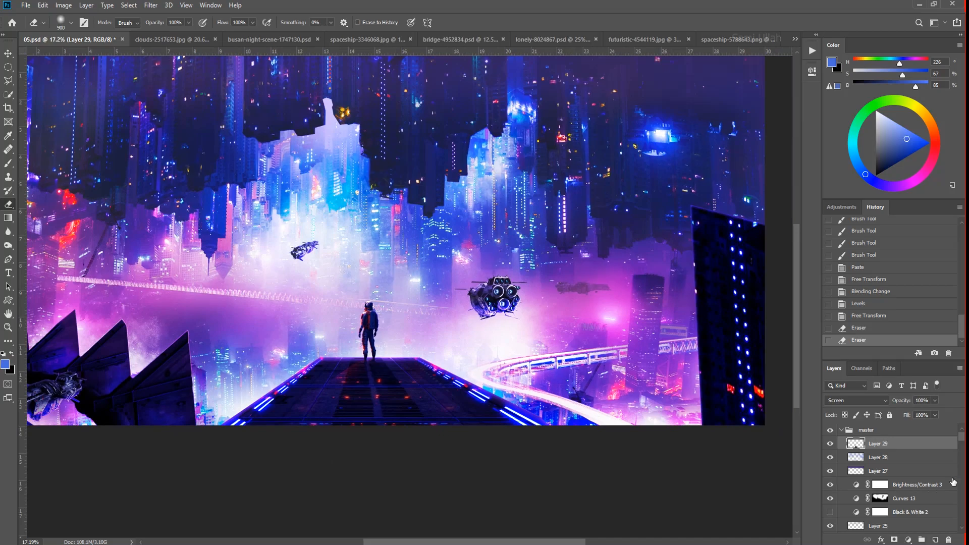
- Change the floor texture layer's blending to Lighter Color and lower its opacity to 40%
{"action": "left_click", "coordinate": [850, 400]}
{"action": "left_click", "coordinate": [848, 397]}
{"action": "left_click_drag", "start_coordinate": [935, 401], "coordinate": [908, 412]}
{"action": "left_click_drag", "start_coordinate": [472, 401], "coordinate": [452, 434]}
{"action": "left_click_drag", "start_coordinate": [409, 403], "coordinate": [422, 475]}
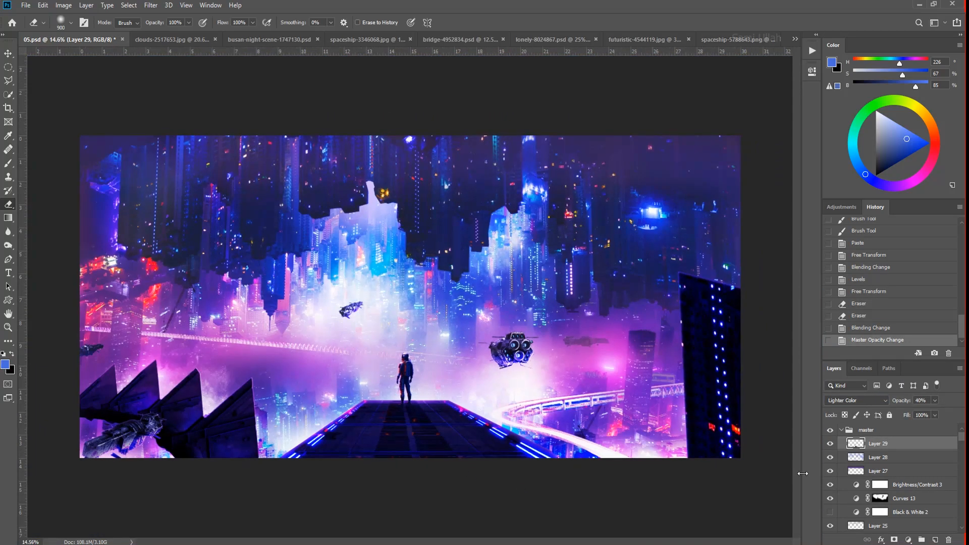
- Add a Curves adjustment clipped to the Right Side Building layer and raise the curve's black point
{"action": "key", "text": "v"}
{"action": "right_click", "coordinate": [734, 356]}
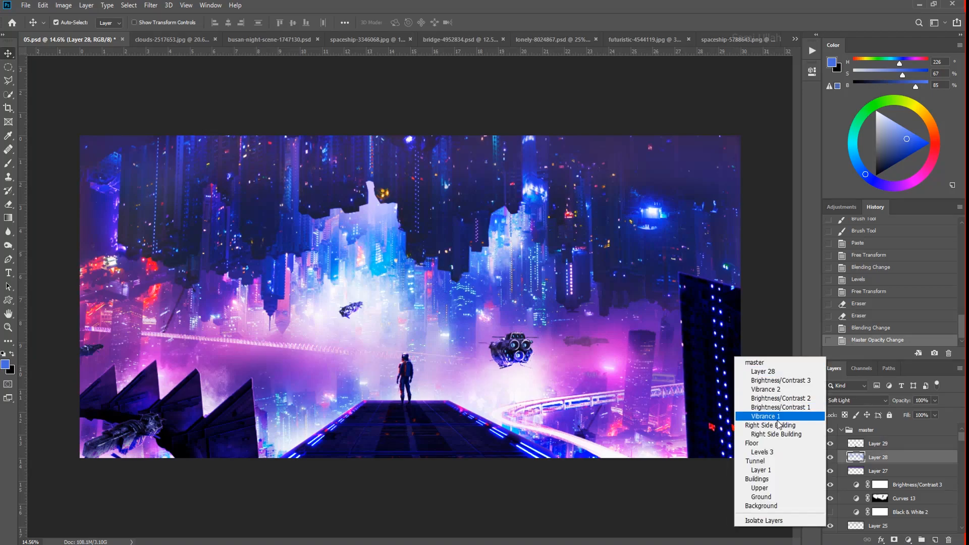
{"action": "left_click", "coordinate": [762, 427]}
{"action": "left_click", "coordinate": [908, 539]}
{"action": "left_click", "coordinate": [900, 407]}
{"action": "key", "text": "ctrl+alt+g"}
{"action": "left_click", "coordinate": [710, 210]}
{"action": "left_click_drag", "start_coordinate": [687, 230], "coordinate": [683, 216]}
{"action": "left_click_drag", "start_coordinate": [419, 228], "coordinate": [412, 229]}
- Check the whole composite without the interface and adjust the floor texture layer's blending options
{"action": "key", "text": "Tab"}
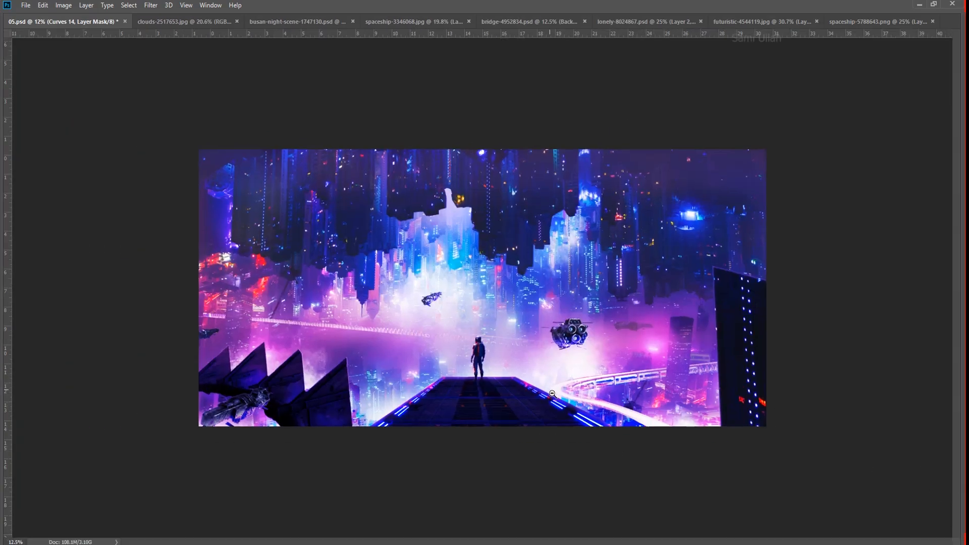
{"action": "key", "text": "ctrl+0"}
{"action": "left_click_drag", "start_coordinate": [494, 487], "coordinate": [545, 497]}
{"action": "key", "text": "Tab"}
{"action": "left_click", "coordinate": [567, 505]}
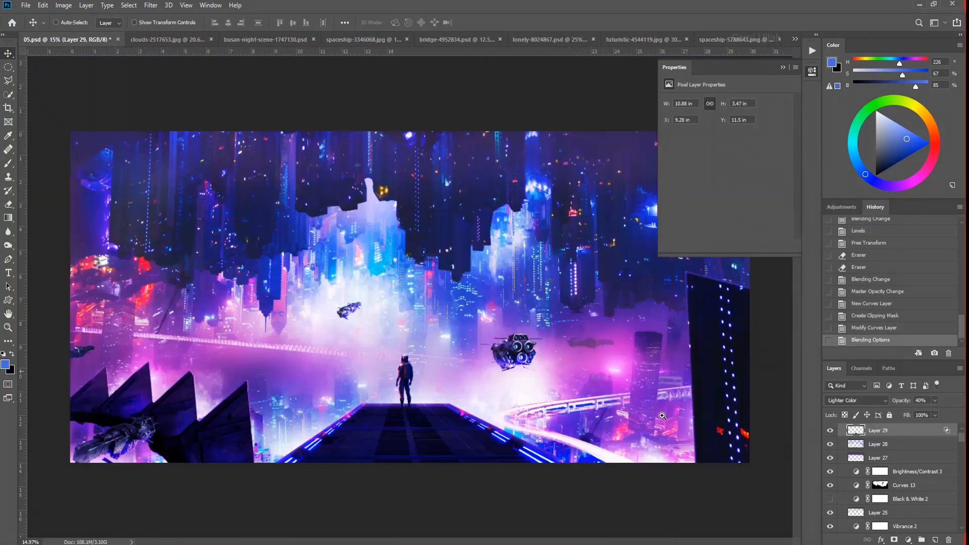
- Stamp the visible layers onto a new layer above the master group and add a brightening Curves adjustment with an inverted mask
{"action": "left_click", "coordinate": [811, 72]}
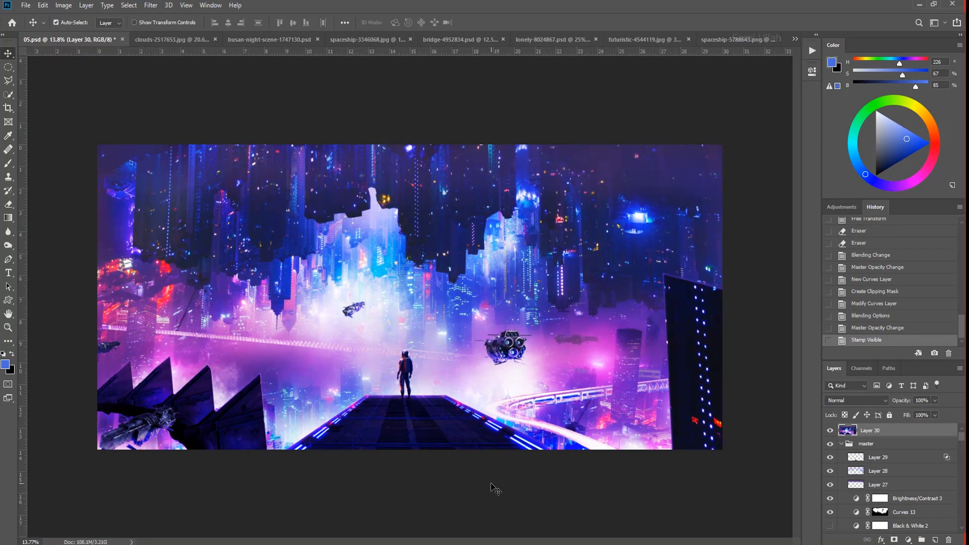
{"action": "key", "text": "b"}
{"action": "left_click", "coordinate": [909, 540]}
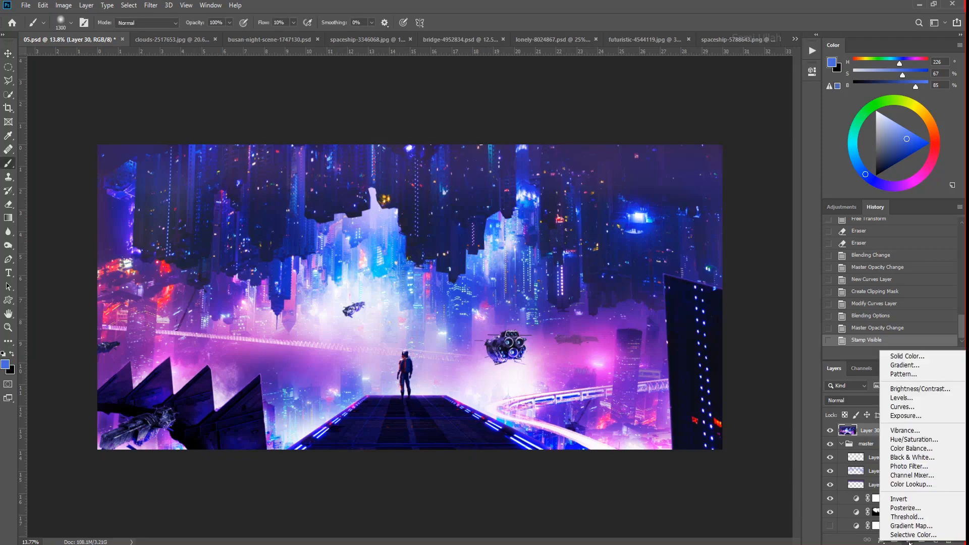
{"action": "left_click", "coordinate": [903, 407]}
{"action": "left_click_drag", "start_coordinate": [744, 168], "coordinate": [747, 157]}
{"action": "key", "text": "ctrl+i"}
- Duplicate the masked Curves adjustment and pull the copy's RGB curve down below the diagonal for darkening
{"action": "left_click", "coordinate": [850, 434], "text": "ctrl"}
{"action": "left_click", "coordinate": [454, 207]}
{"action": "key", "text": "ctrl+j"}
{"action": "left_click_drag", "start_coordinate": [747, 158], "coordinate": [753, 173]}
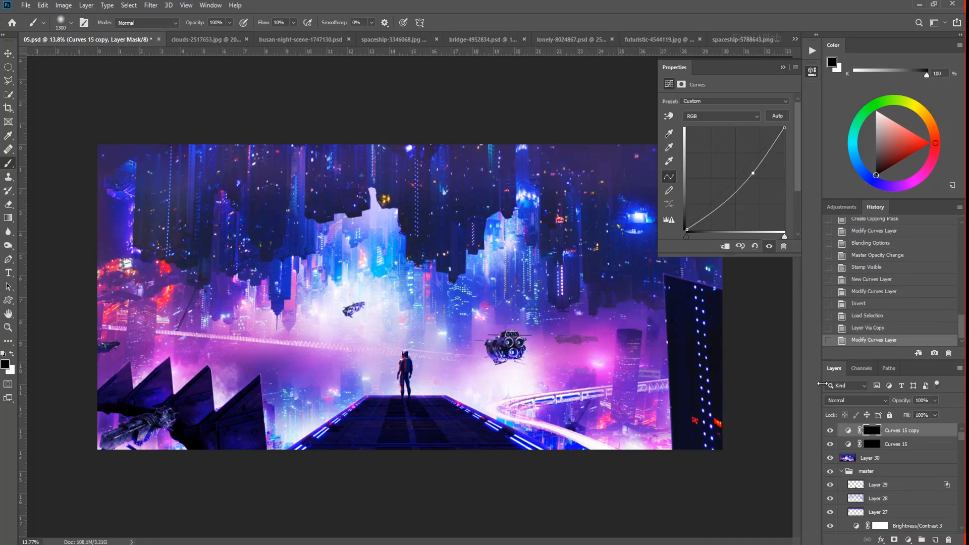
- Paint the darkening Curves copy's mask white along the near platform and lower foreground with a large soft brush at 10% flow
{"action": "left_click", "coordinate": [870, 431], "text": "ctrl"}
{"action": "left_click", "coordinate": [459, 210]}
{"action": "left_click", "coordinate": [872, 430], "text": "ctrl"}
{"action": "left_click", "coordinate": [471, 208]}
{"action": "scroll", "coordinate": [425, 424], "scroll_direction": "up", "scroll_amount": 5}
{"action": "mouse_move", "coordinate": [426, 424]}
{"action": "left_mouse_down"}
{"action": "mouse_move", "coordinate": [412, 436]}
{"action": "mouse_move", "coordinate": [582, 430]}
{"action": "left_mouse_up"}
{"action": "scroll", "coordinate": [580, 431], "scroll_direction": "down", "scroll_amount": 2}
{"action": "right_click", "coordinate": [517, 447]}
{"action": "left_click", "coordinate": [488, 462]}
{"action": "scroll", "coordinate": [454, 451], "scroll_direction": "down", "scroll_amount": 2}
{"action": "left_click_drag", "start_coordinate": [489, 455], "coordinate": [481, 445]}
{"action": "key", "text": "x"}
{"action": "left_click_drag", "start_coordinate": [614, 477], "coordinate": [404, 475]}
- Darken the spiked foreground structure by painting on the Curves copy's mask with a 500 px soft brush
{"action": "key", "text": "bracketleft"}
{"action": "key", "text": "bracketleft"}
{"action": "key", "text": "bracketleft"}
{"action": "key", "text": "bracketleft"}
{"action": "key", "text": "bracketleft"}
{"action": "key", "text": "bracketleft"}
{"action": "key", "text": "bracketleft"}
{"action": "key", "text": "bracketleft"}
{"action": "left_click_drag", "start_coordinate": [206, 431], "coordinate": [166, 439]}
{"action": "scroll", "coordinate": [202, 435], "scroll_direction": "down", "scroll_amount": 2}
{"action": "key", "text": "ctrl+z"}
{"action": "key", "text": "ctrl+shift+z"}
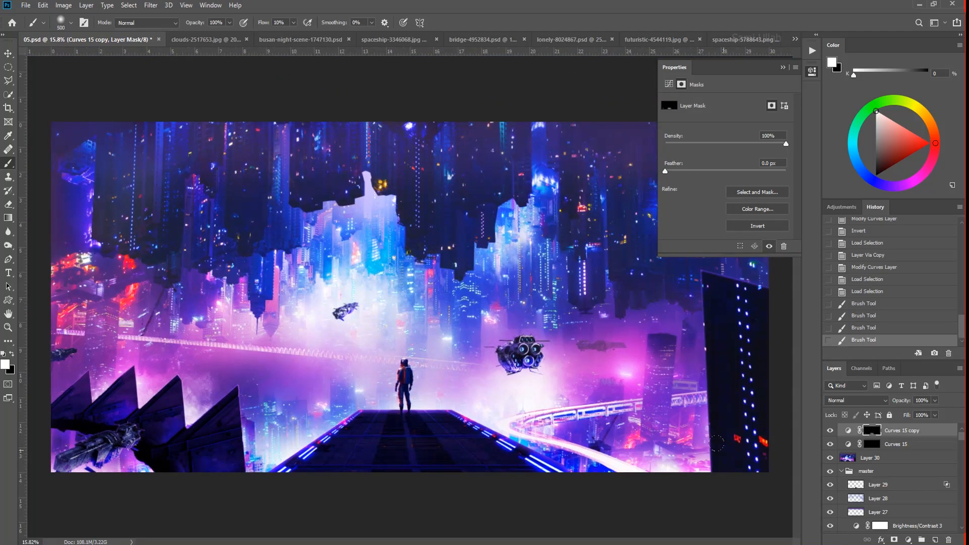
{"action": "left_click_drag", "start_coordinate": [716, 441], "coordinate": [757, 443]}
{"action": "key", "text": "ctrl+z"}
- Paint white on the brightening Curves adjustment's mask over the central and upper city with an 1100 px soft brush
{"action": "scroll", "coordinate": [767, 443], "scroll_direction": "down", "scroll_amount": 2}
{"action": "left_click", "coordinate": [872, 444]}
{"action": "key", "text": "bracketright"}
{"action": "key", "text": "bracketright"}
{"action": "key", "text": "bracketright"}
{"action": "key", "text": "bracketright"}
{"action": "key", "text": "bracketright"}
{"action": "key", "text": "bracketright"}
{"action": "left_click_drag", "start_coordinate": [601, 207], "coordinate": [410, 242]}
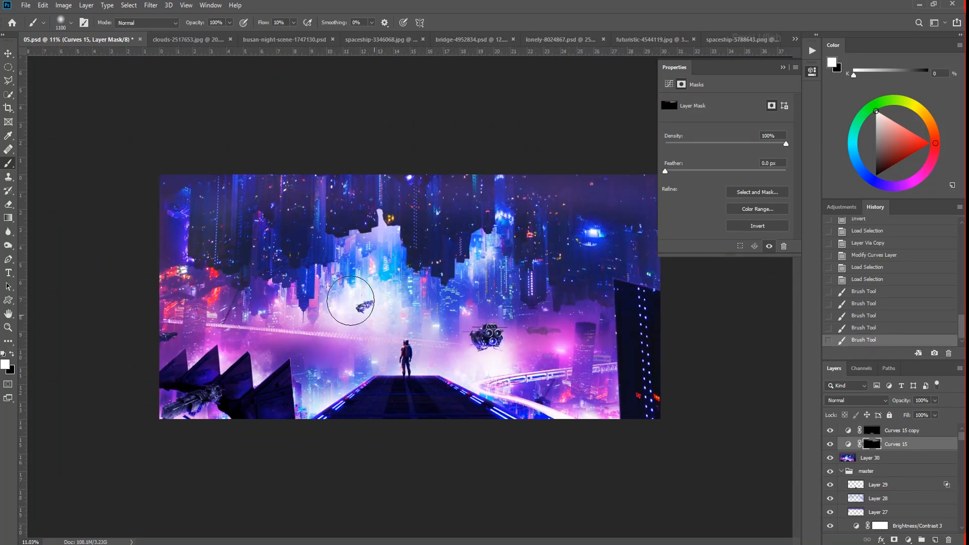
{"action": "scroll", "coordinate": [427, 309], "scroll_direction": "down", "scroll_amount": 1}
- Stamp the visible layers onto a new top layer and apply Camera Raw with Contrast +3, Highlights -12, Whites -2, Texture -8, Clarity +18, Dehaze -8
{"action": "left_click", "coordinate": [901, 430]}
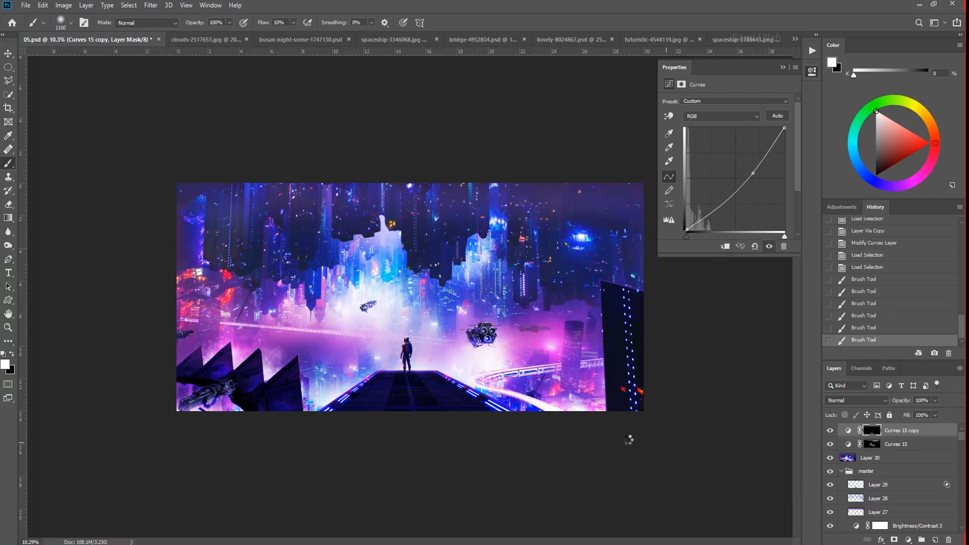
{"action": "key", "text": "ctrl+shift+a"}
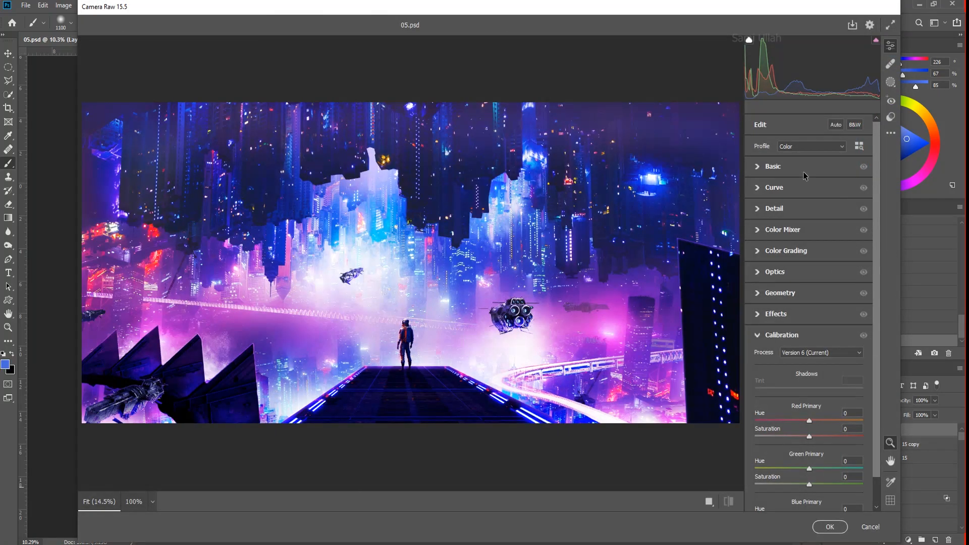
{"action": "left_click", "coordinate": [772, 166]}
{"action": "left_click_drag", "start_coordinate": [809, 265], "coordinate": [808, 313]}
{"action": "mouse_move", "coordinate": [809, 371]}
{"action": "left_mouse_down"}
{"action": "mouse_move", "coordinate": [827, 371]}
{"action": "mouse_move", "coordinate": [803, 356]}
{"action": "mouse_move", "coordinate": [818, 388]}
{"action": "mouse_move", "coordinate": [805, 387]}
{"action": "left_mouse_up"}
{"action": "left_click_drag", "start_coordinate": [816, 266], "coordinate": [810, 266]}
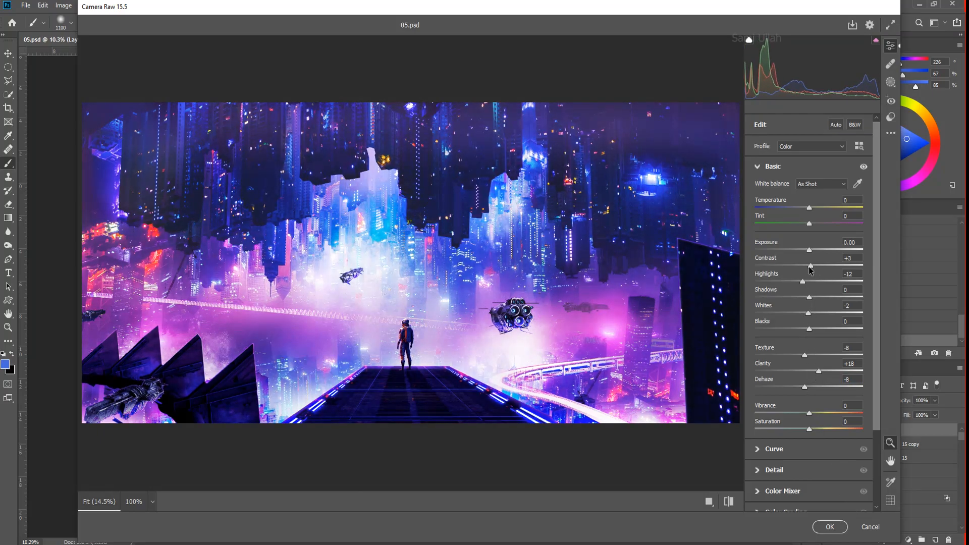
{"action": "scroll", "coordinate": [876, 444], "scroll_direction": "down", "scroll_amount": 3}
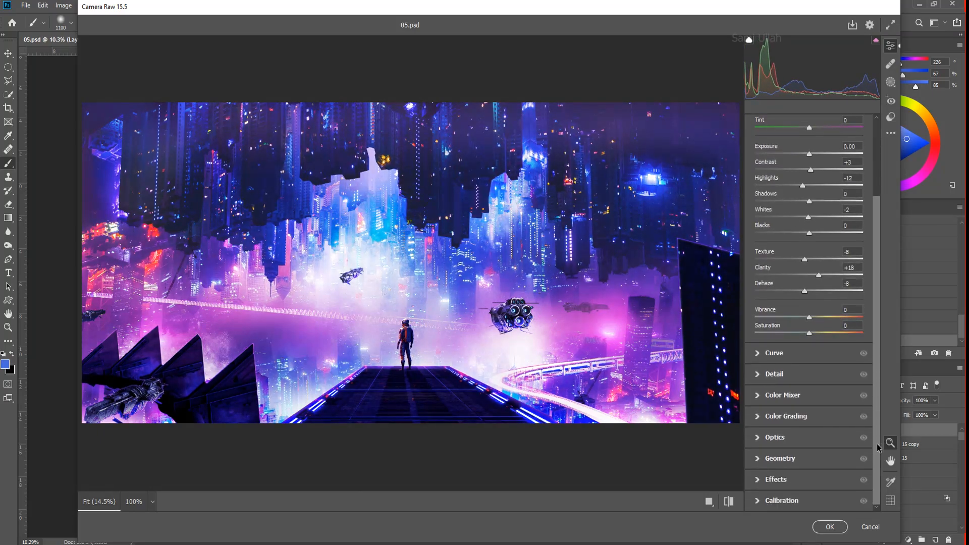
{"action": "left_click", "coordinate": [830, 526]}
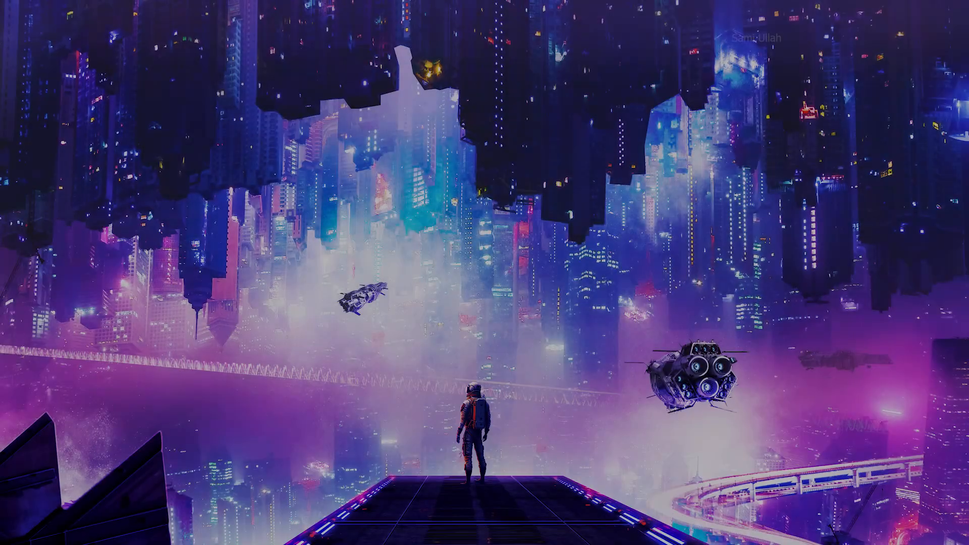